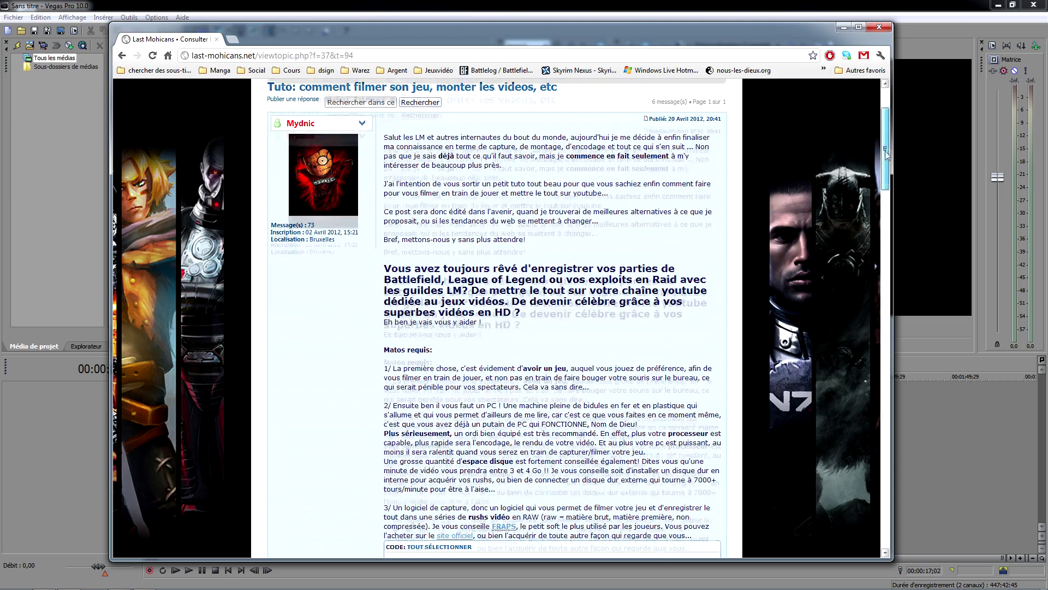
- Minimize the forum page to reach Vegas Pro, narrow the project media panel, and lower the border between the upper panels and the timeline
left_click(844, 27)
left_click(389, 462)
left_click(212, 377)
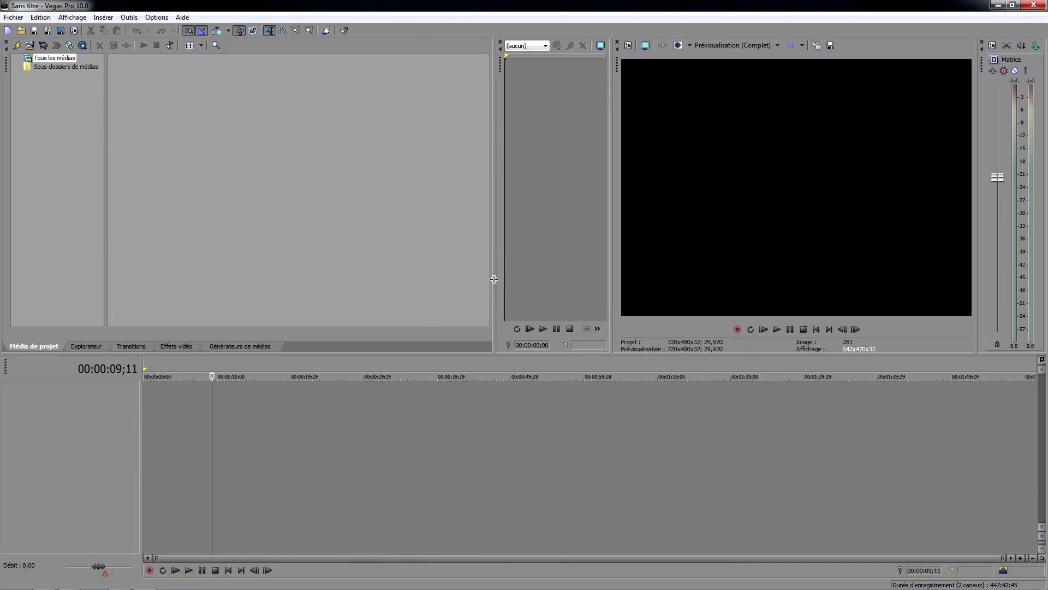
left_click_drag(493, 279, 439, 279)
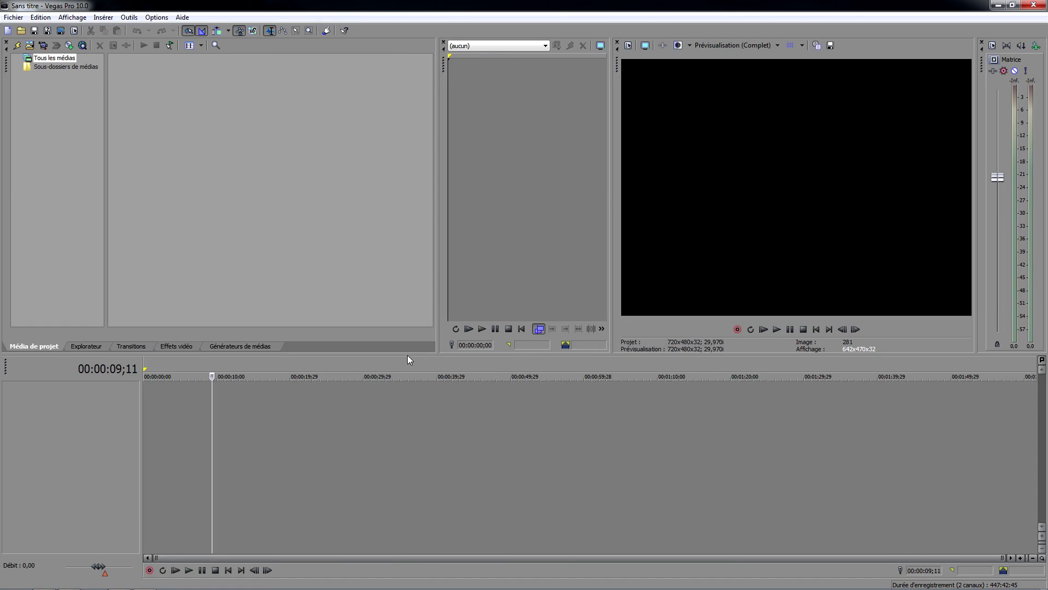
left_click_drag(406, 355, 407, 368)
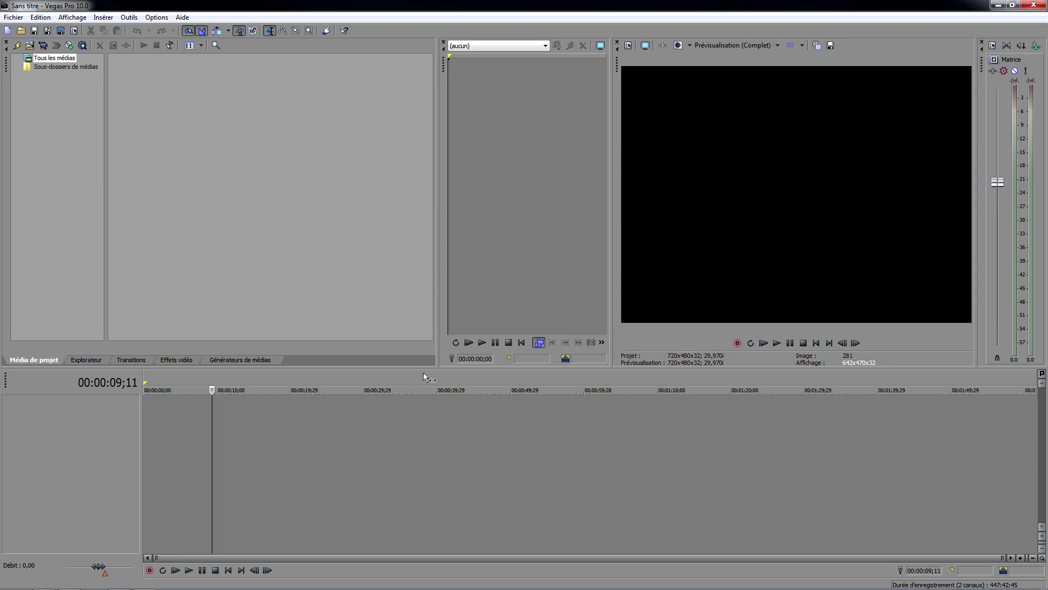
left_click_drag(426, 369, 393, 406)
- Move the playhead to several positions on the empty timeline, ending at about 00:00:06;16
left_click(385, 417)
left_click(291, 405)
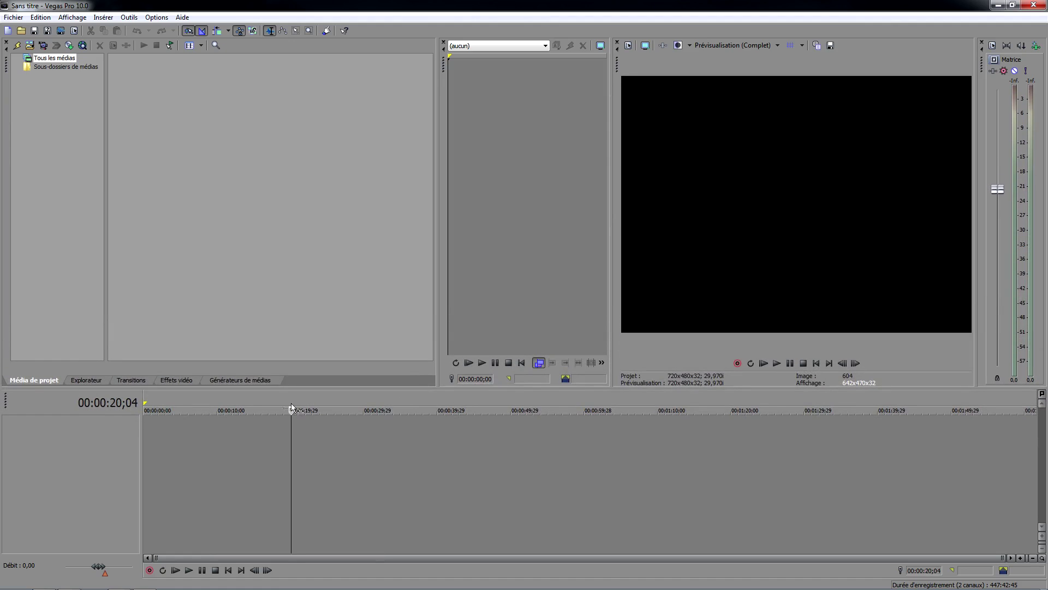
left_click(144, 409)
left_click_drag(143, 410, 141, 410)
left_click(191, 443)
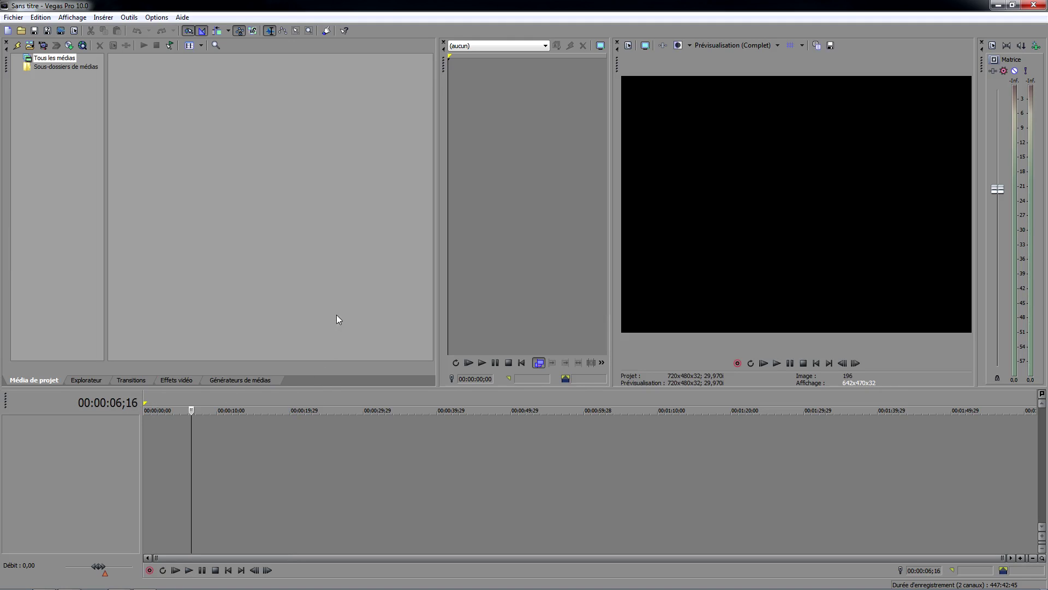
- Enlarge the timeline area by raising its upper border, and move the playhead to about 00:00:32;27
left_click_drag(382, 388, 397, 352)
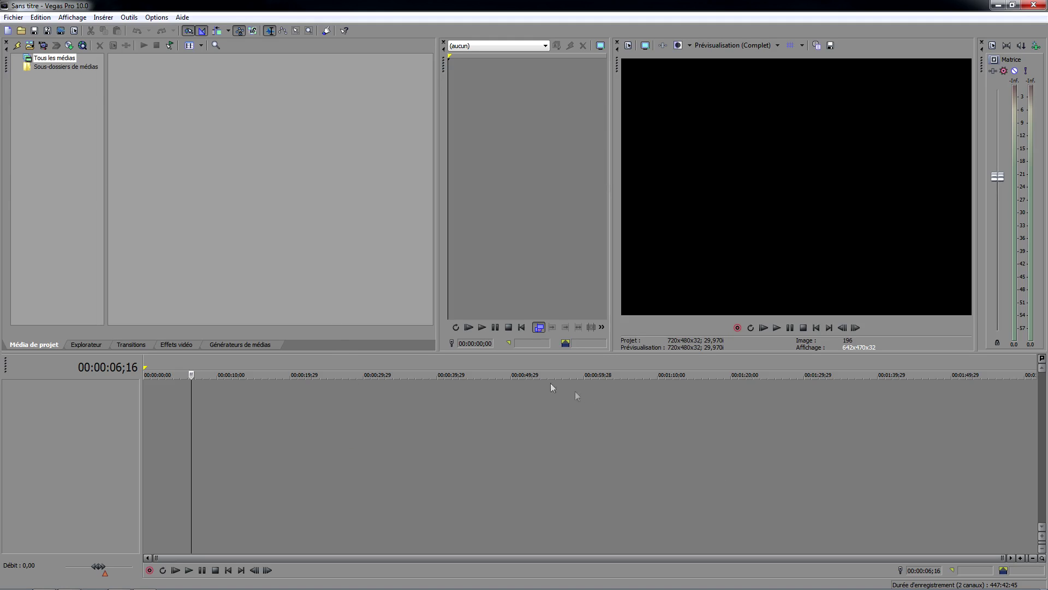
left_click(298, 366)
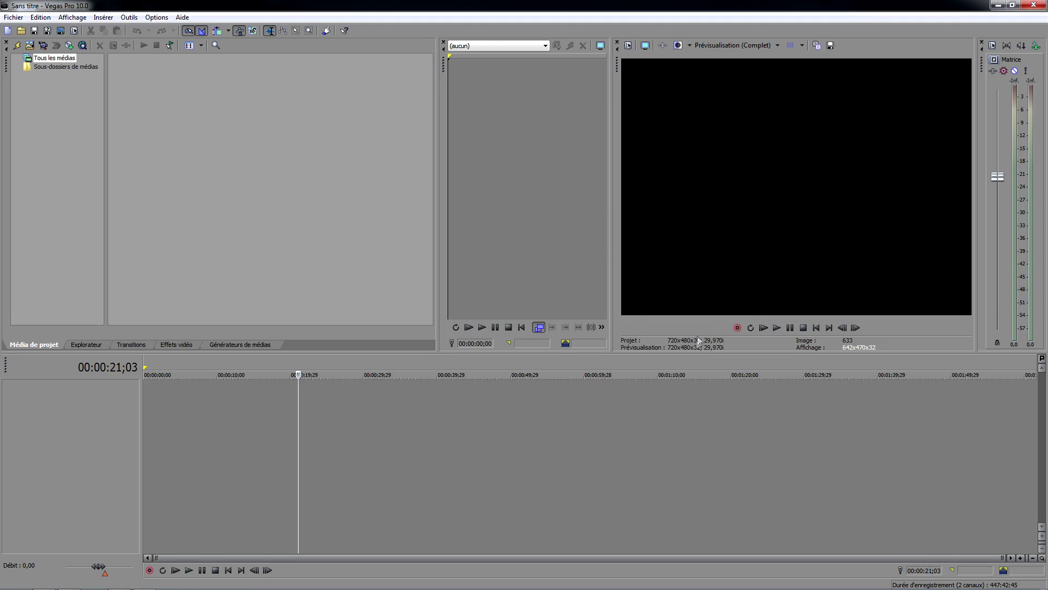
left_click_drag(687, 351, 687, 333)
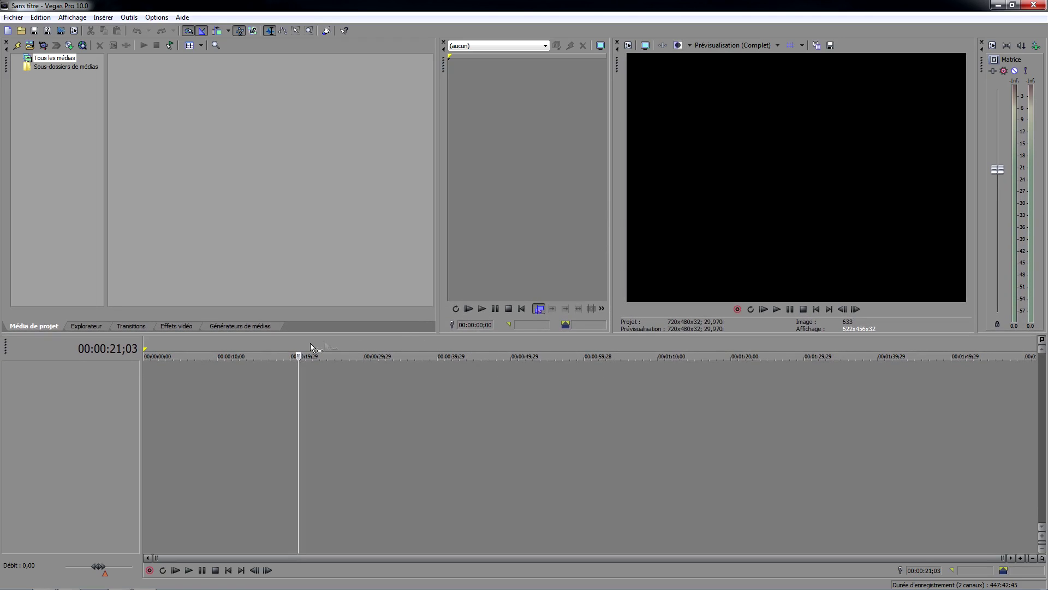
left_click_drag(315, 344, 384, 343)
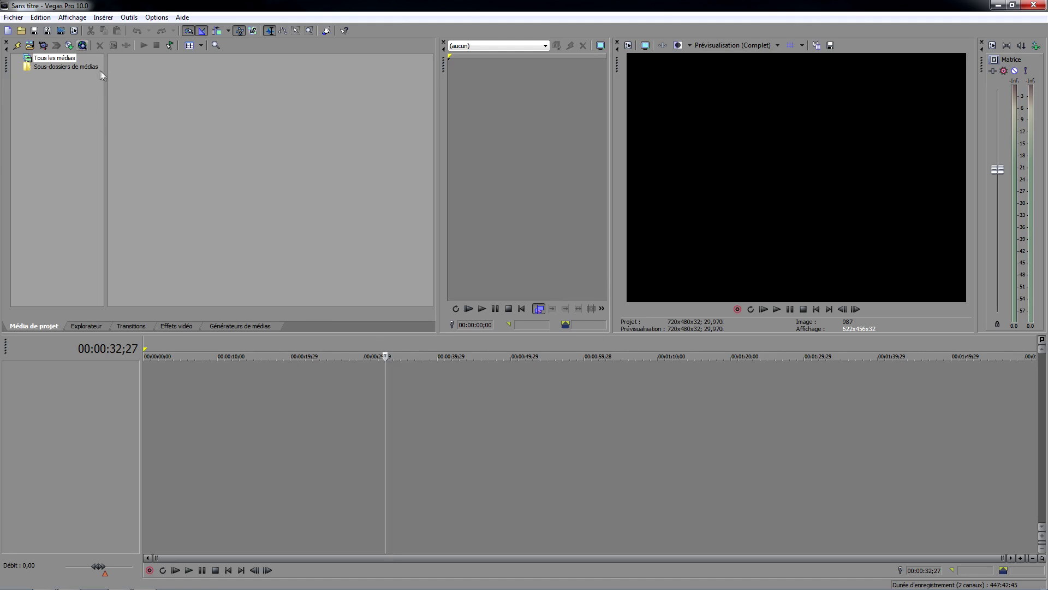
- Start a new project and move its settings dialog slightly aside
left_click(14, 16)
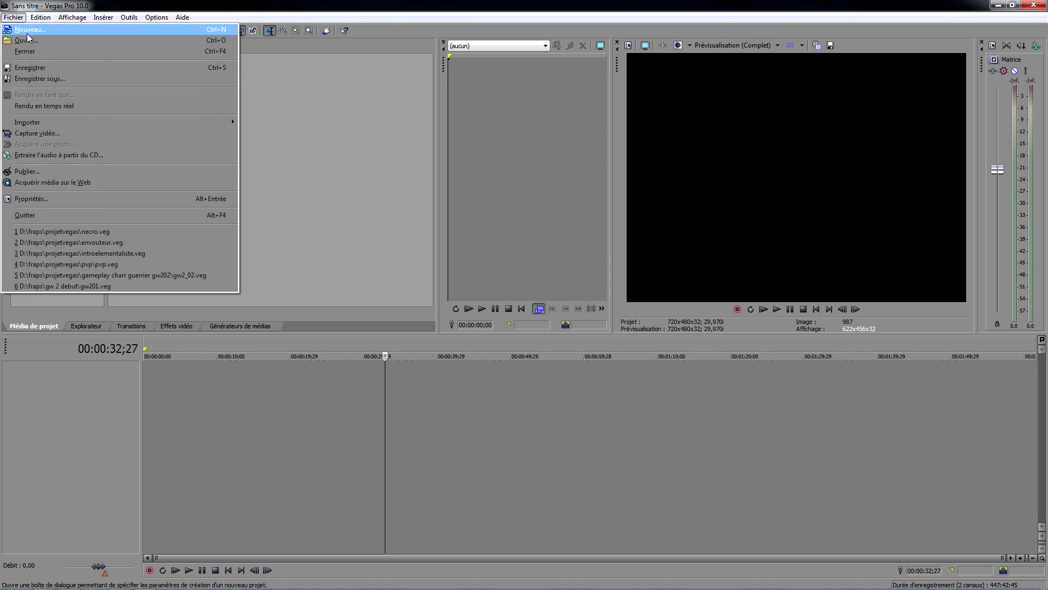
left_click(68, 4)
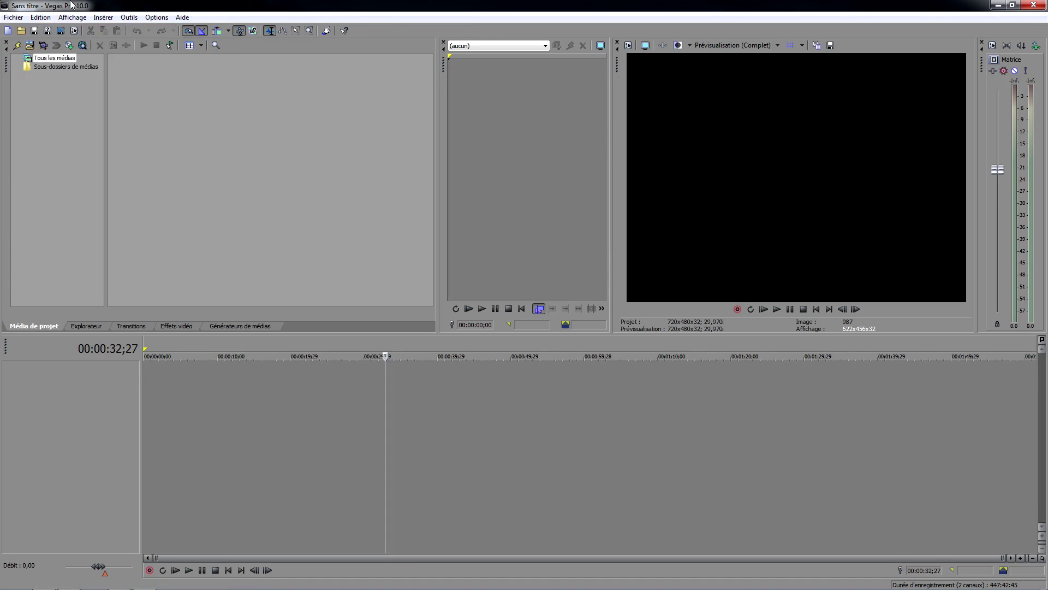
left_click(12, 20)
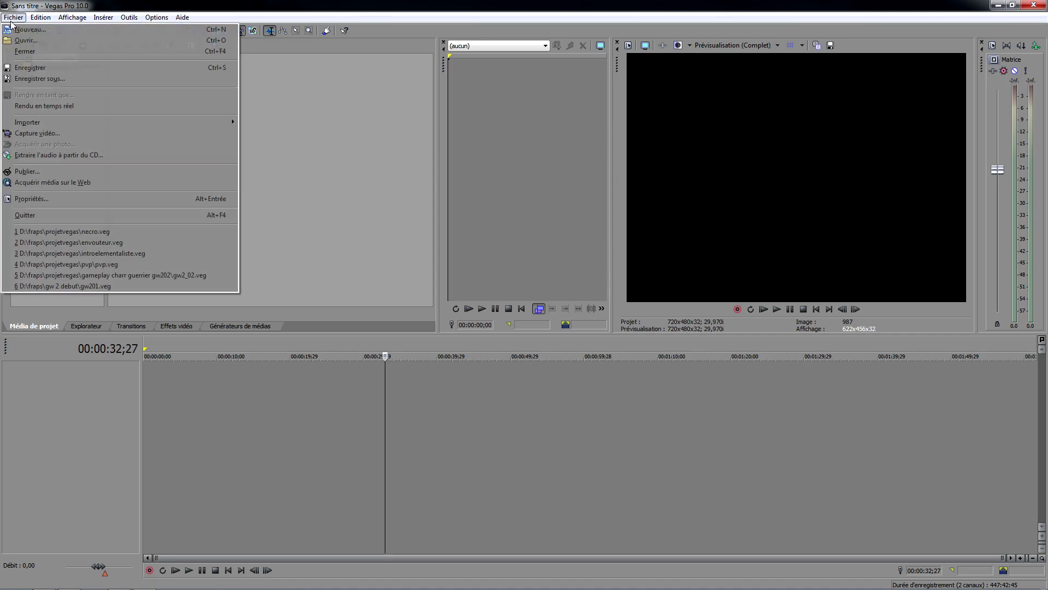
left_click(218, 30)
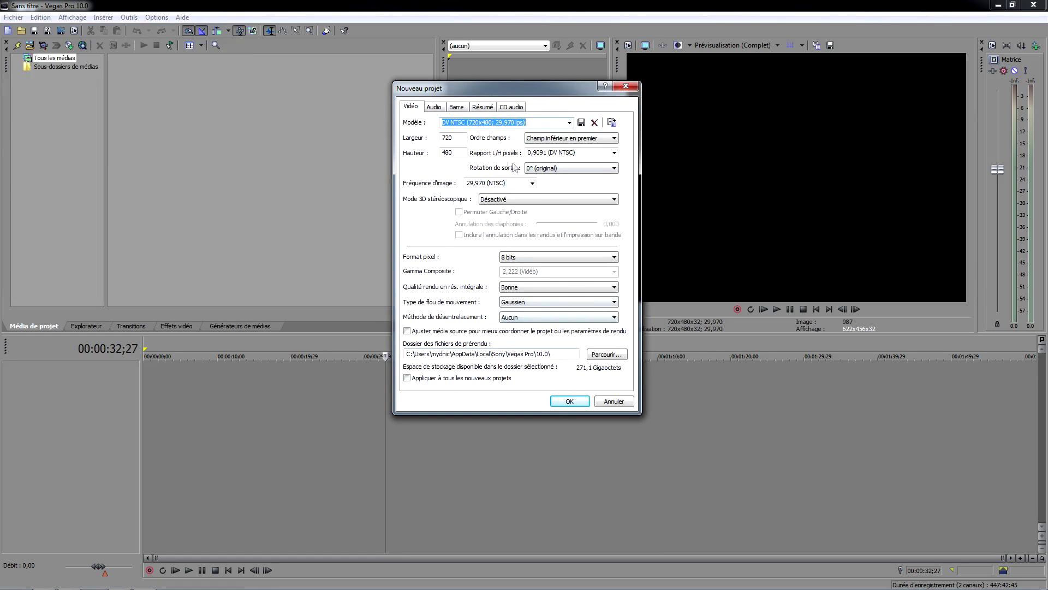
left_click_drag(573, 87, 549, 99)
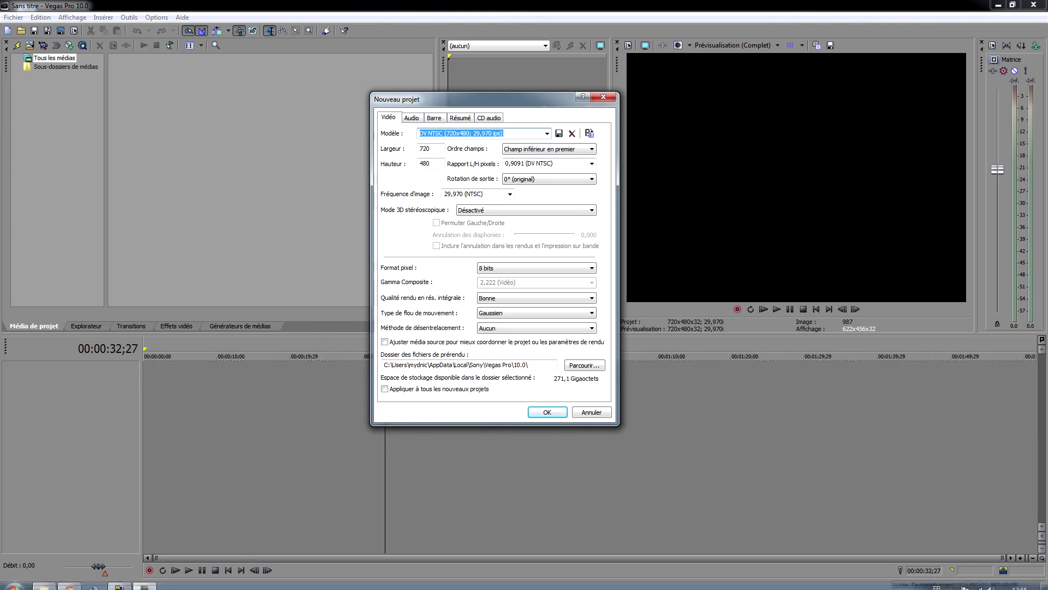
mouse_move(38, 583)
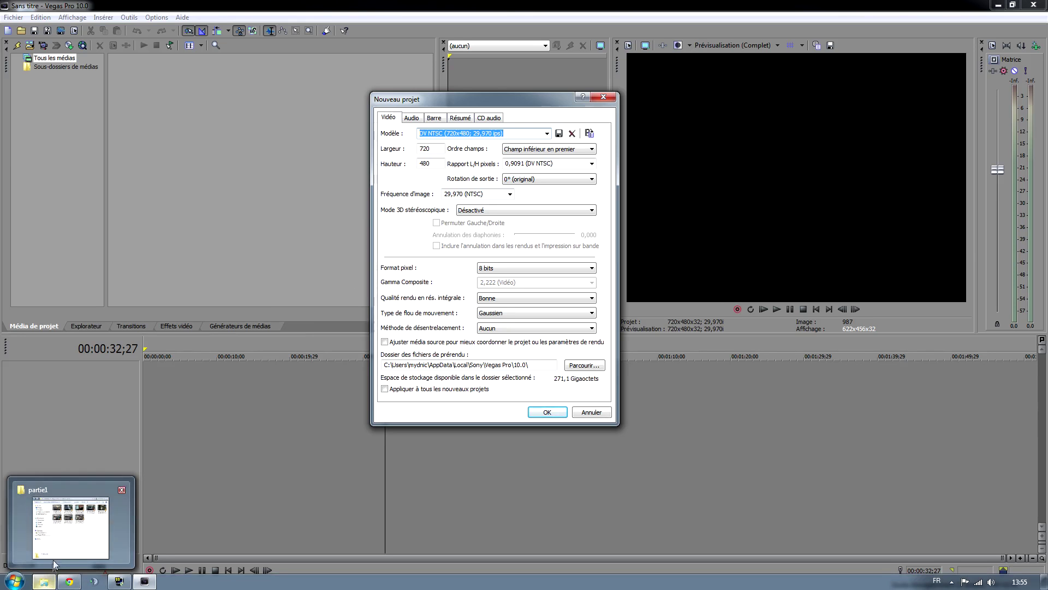
left_click(77, 527)
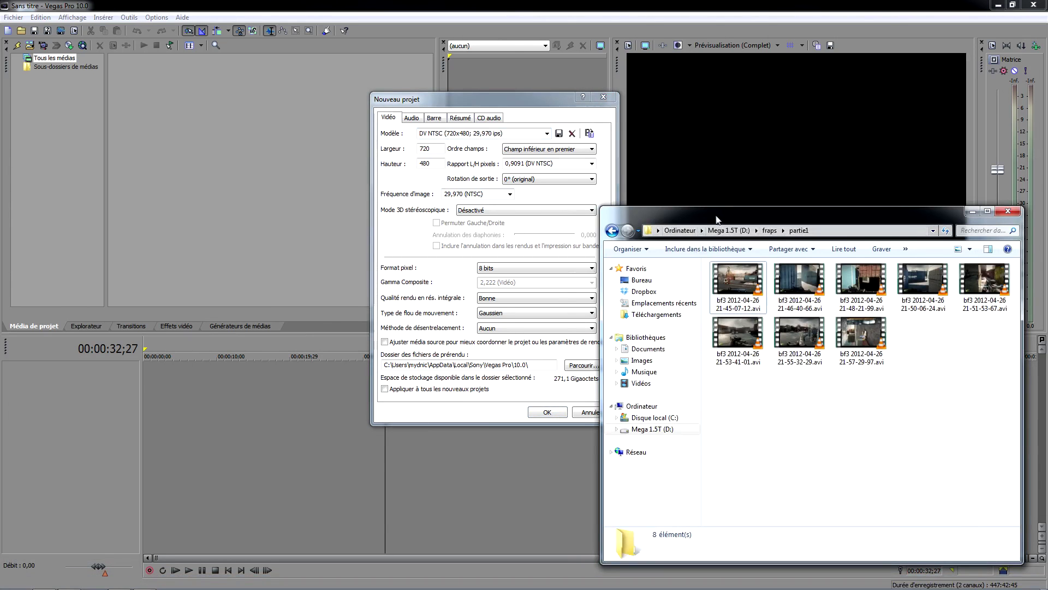
left_click_drag(719, 217, 695, 209)
left_click(715, 279)
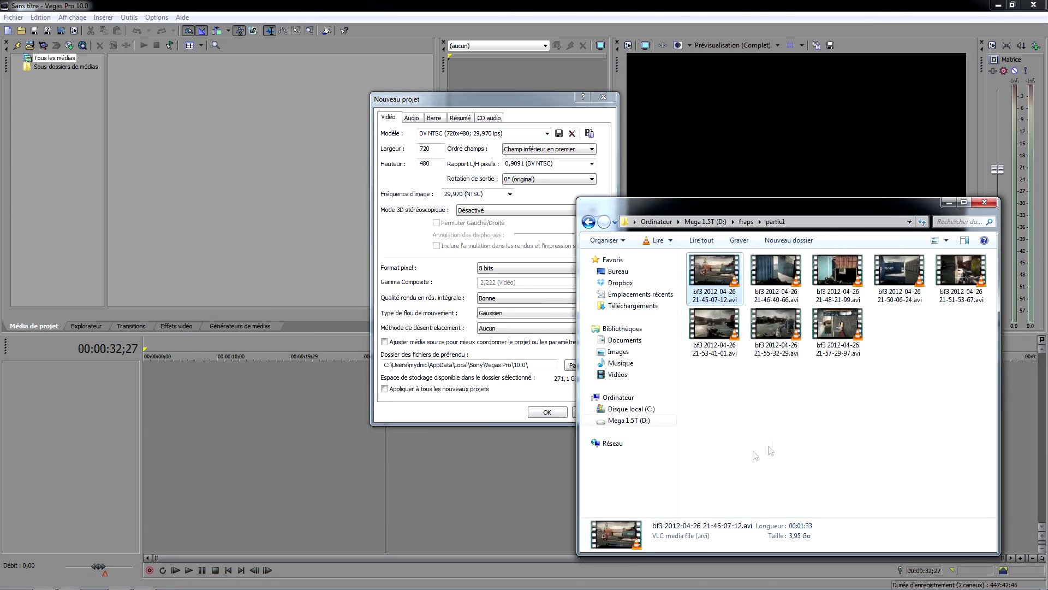
right_click(715, 276)
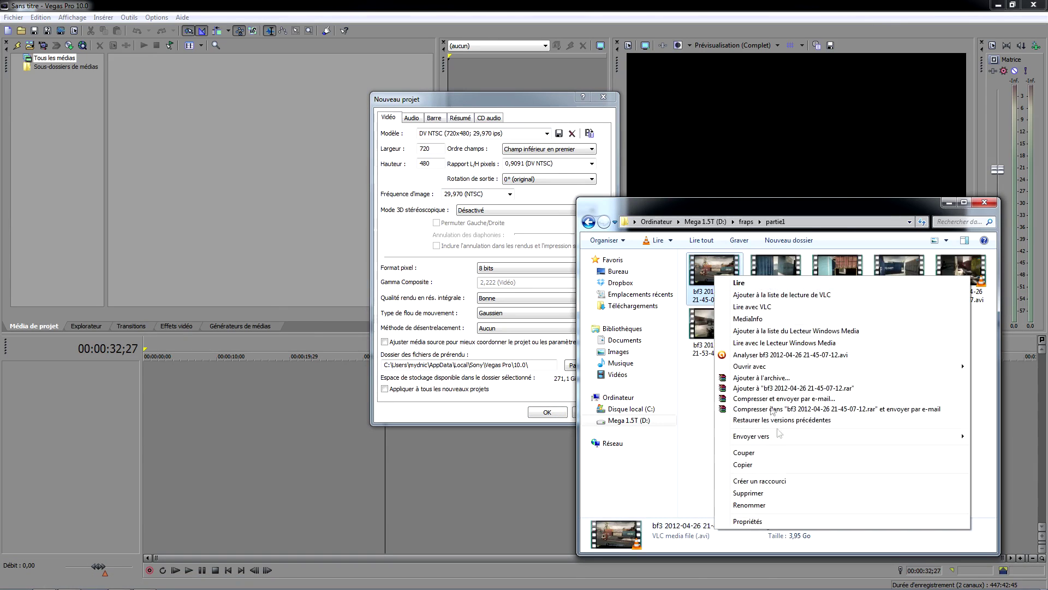
left_click(767, 520)
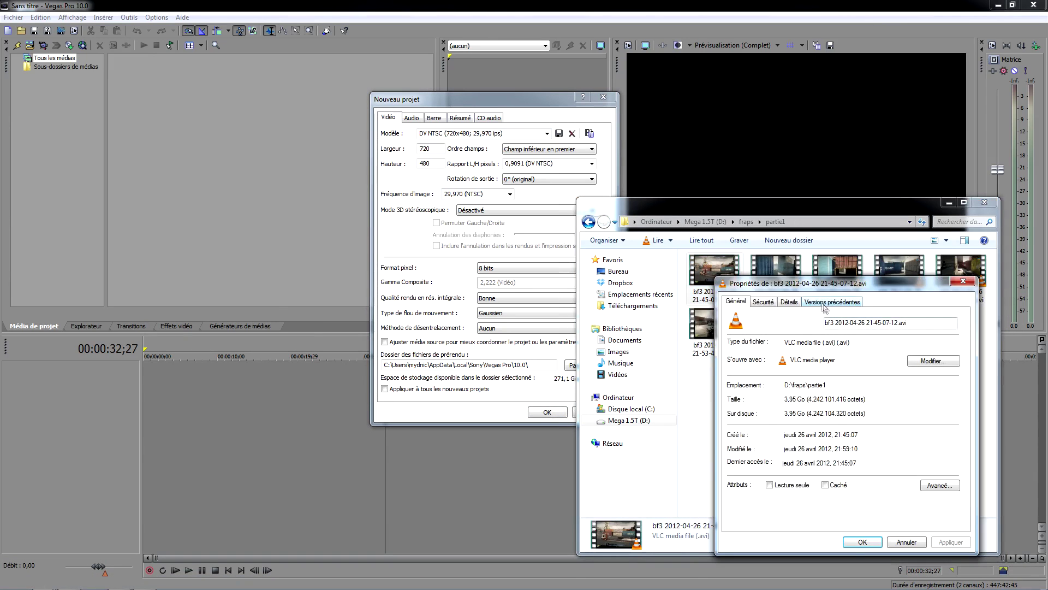
left_click(780, 303)
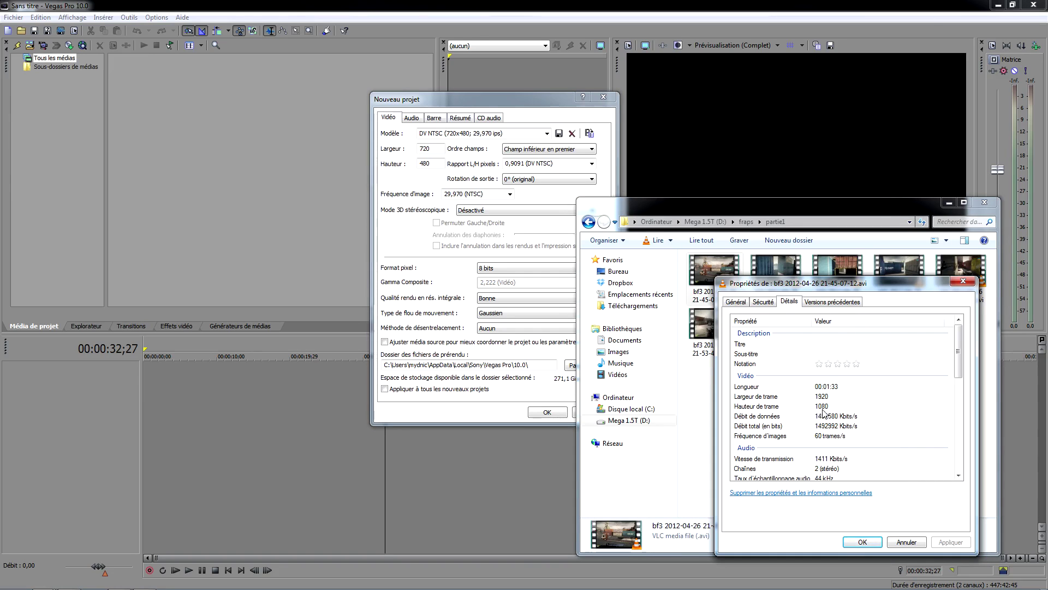
left_click(964, 281)
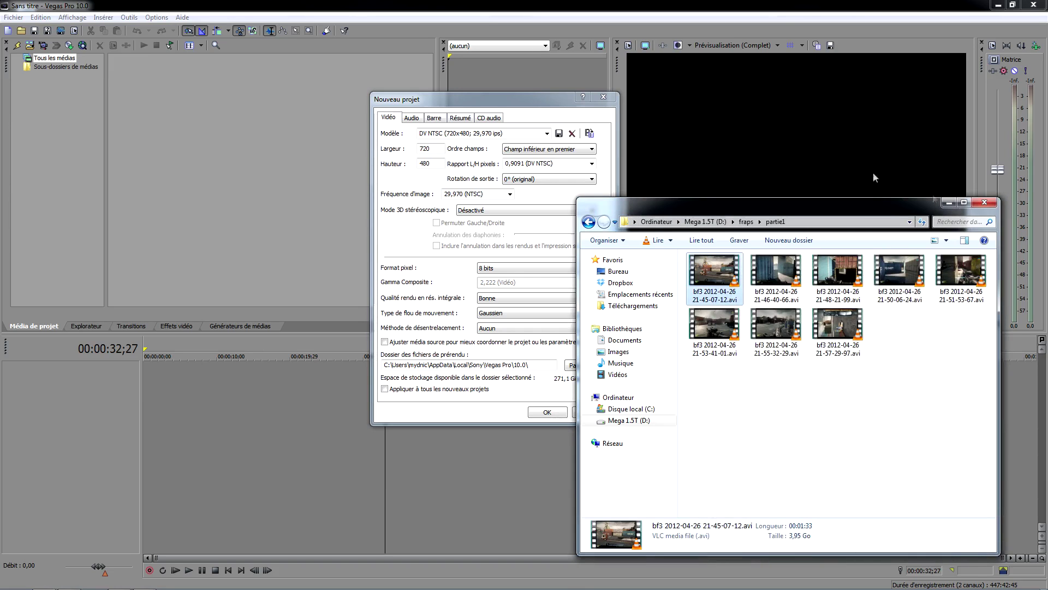
- Choose the HD 1080-60i (1920x1080; 29,970 ips) template for the new project and create it
left_click(489, 100)
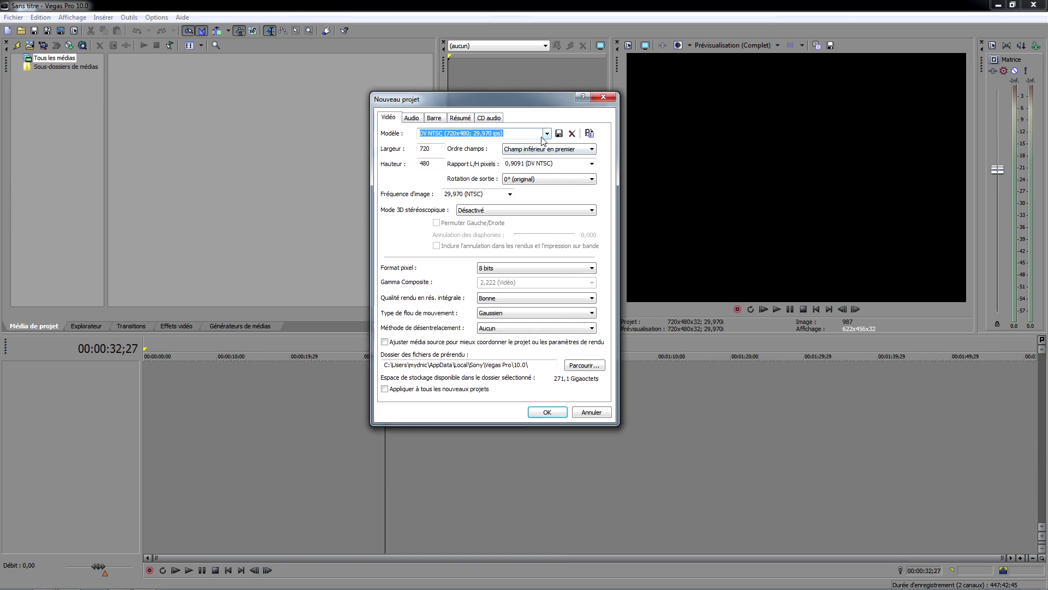
left_click(546, 135)
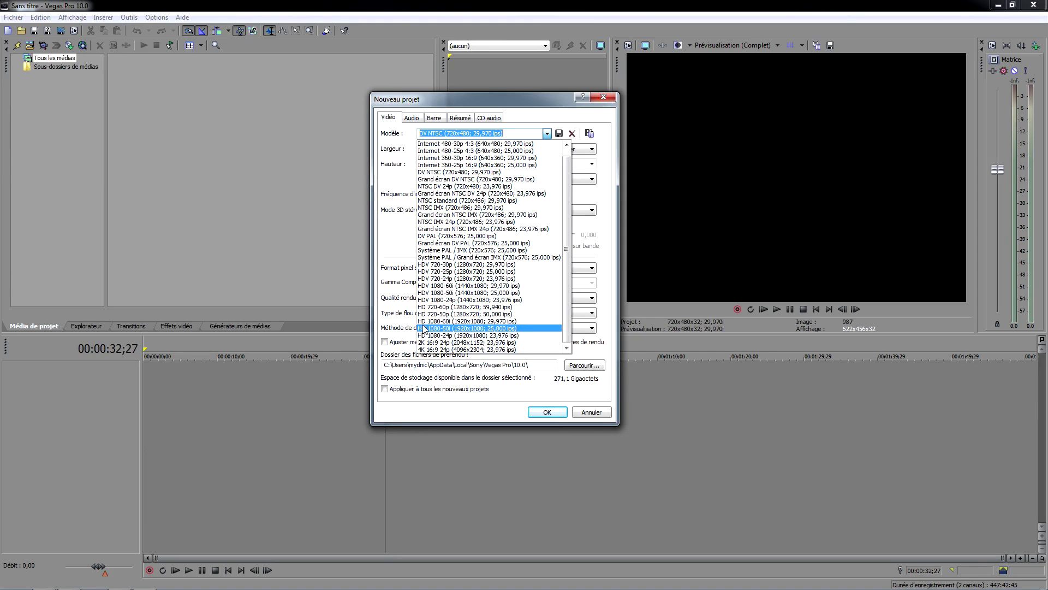
left_click(519, 322)
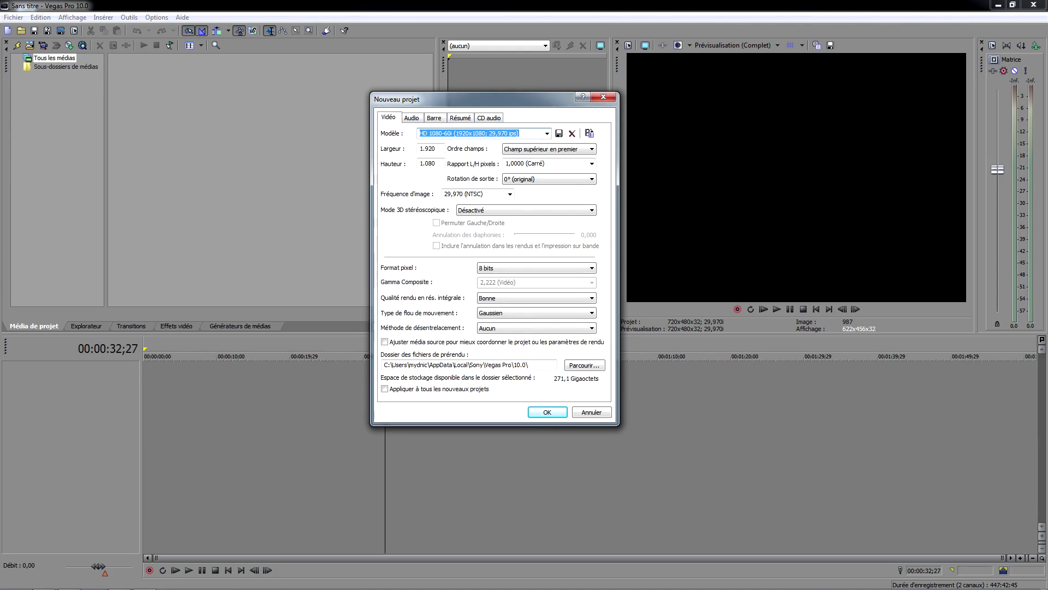
left_click(547, 136)
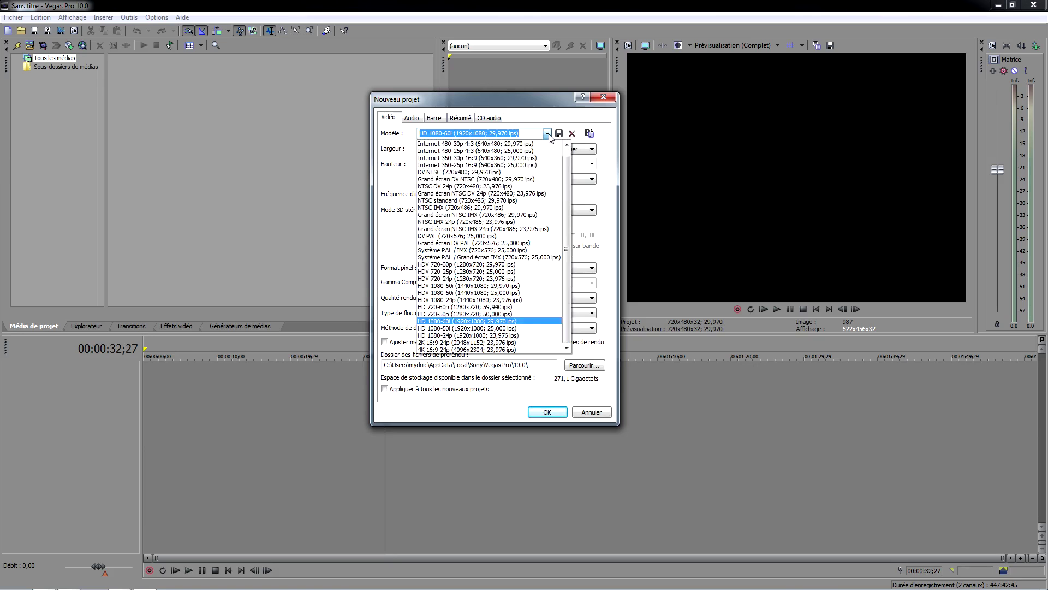
left_click(465, 323)
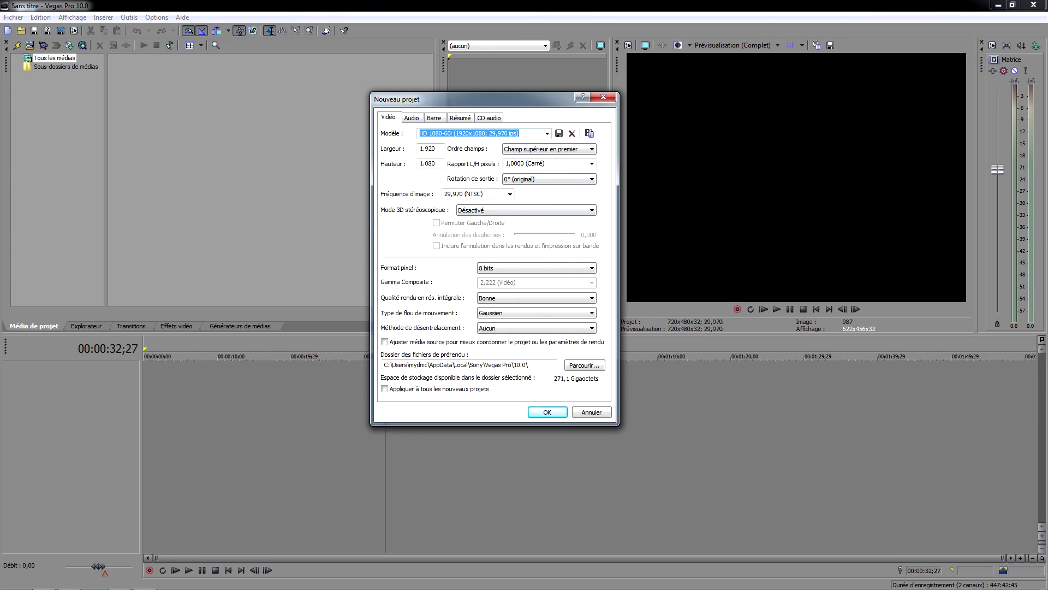
left_click(547, 412)
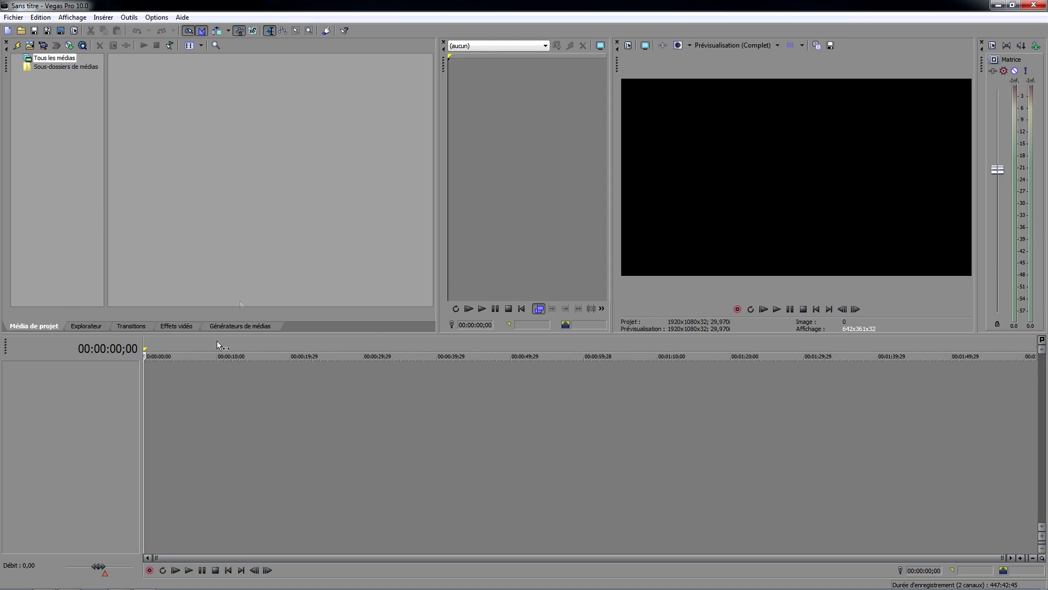
- Examine the lengths and file sizes of the AVI clips in the partie1 folder, together and one by one
mouse_move(44, 581)
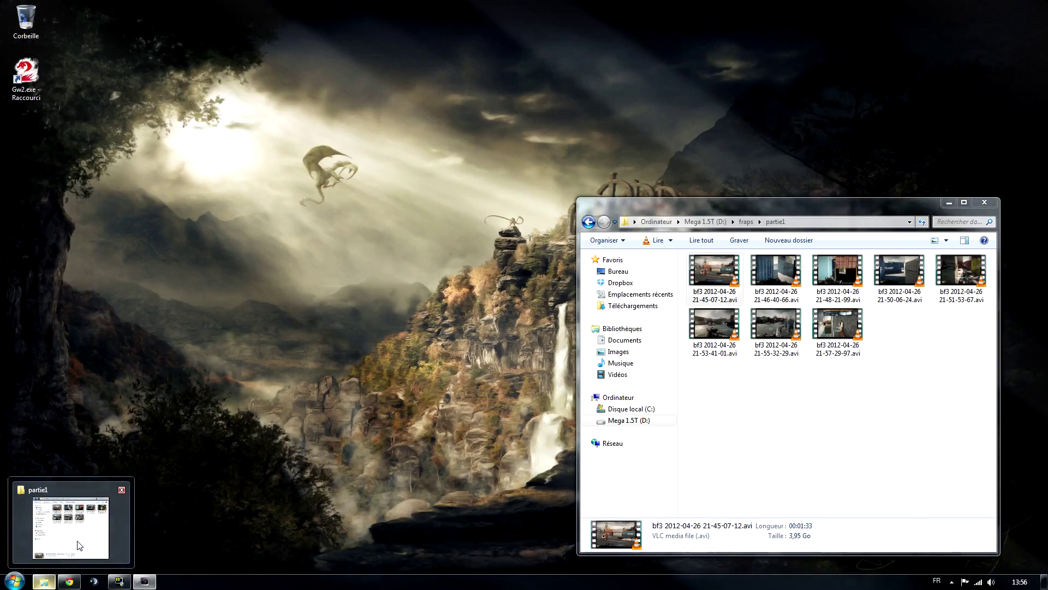
left_click(79, 545)
left_click_drag(967, 395, 706, 325)
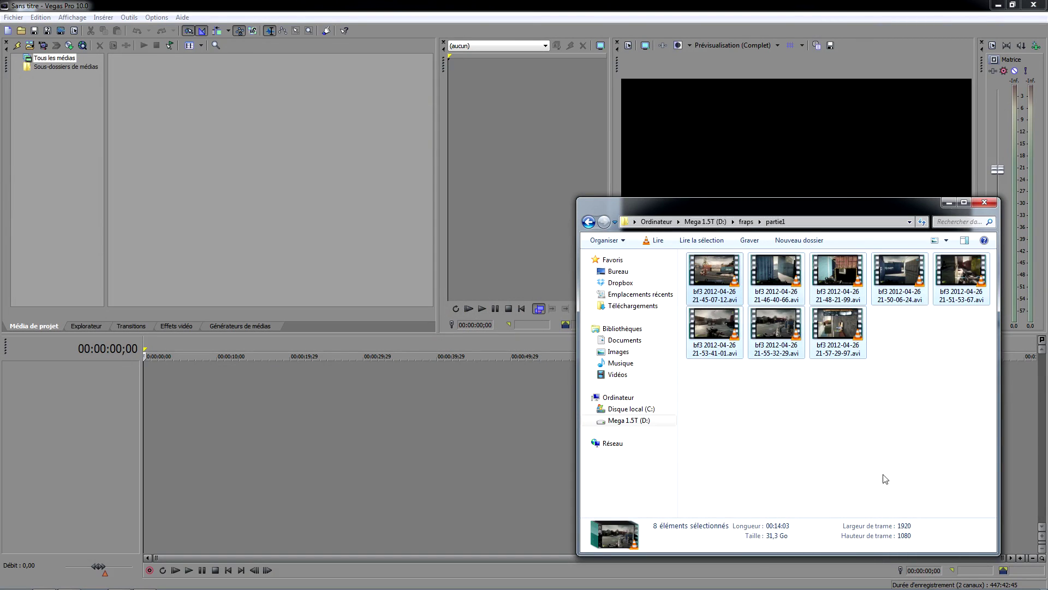
left_click(849, 344)
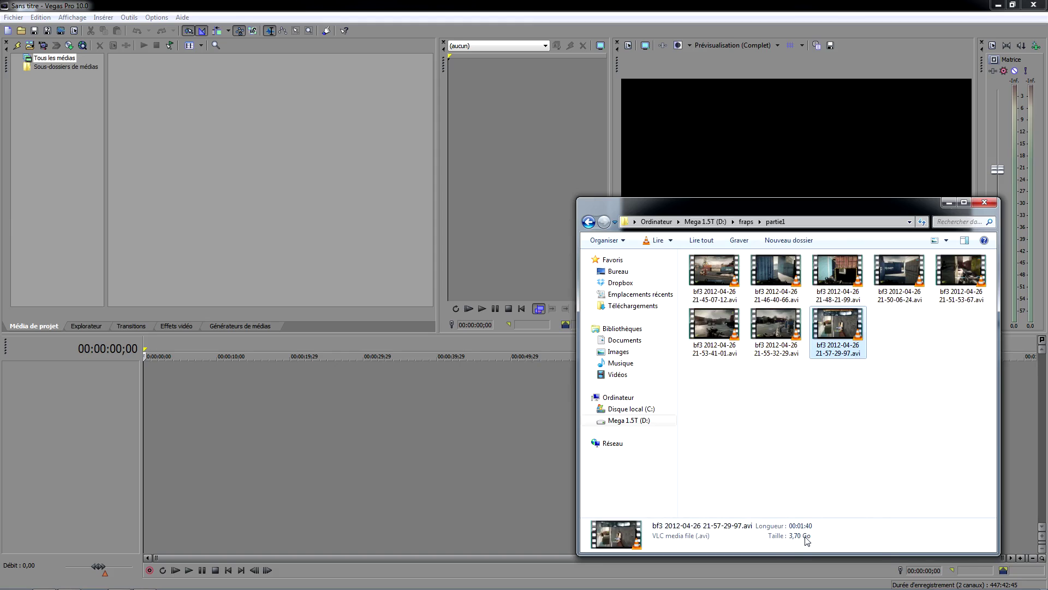
left_click(790, 338)
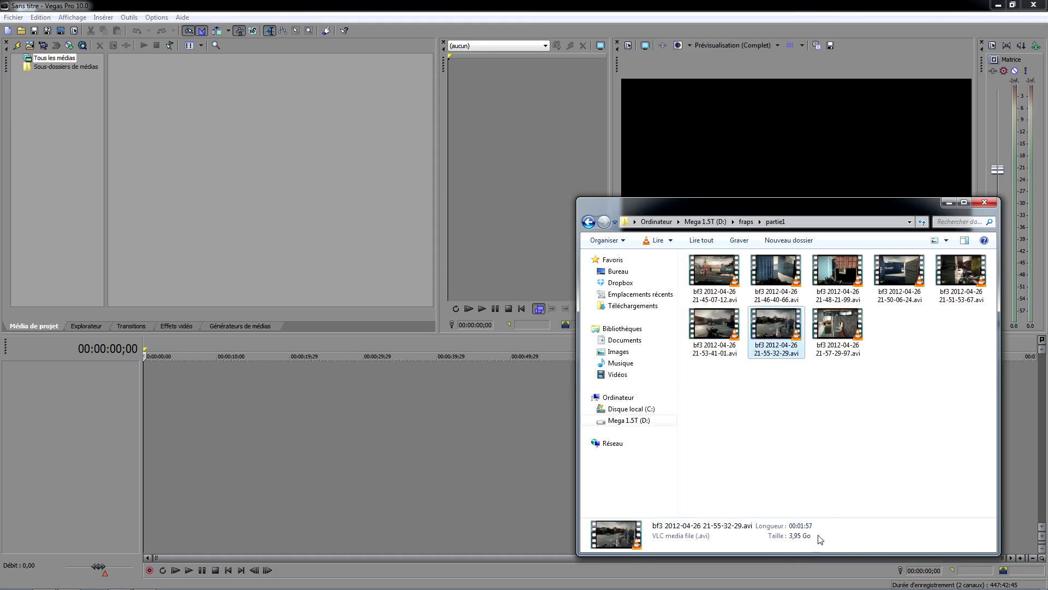
left_click(706, 324)
left_click(714, 277)
left_click(775, 273)
left_click(836, 277)
- Import all eight AVI clips from the partie1 folder into the project media, and close the folder window
left_click_drag(965, 376, 717, 276)
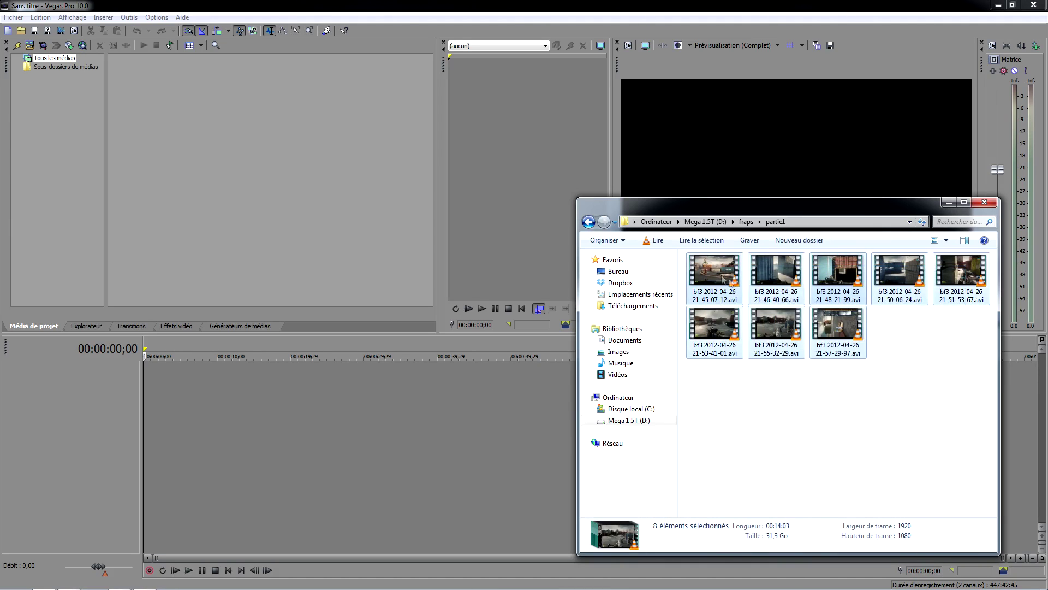
left_click_drag(719, 277, 446, 267)
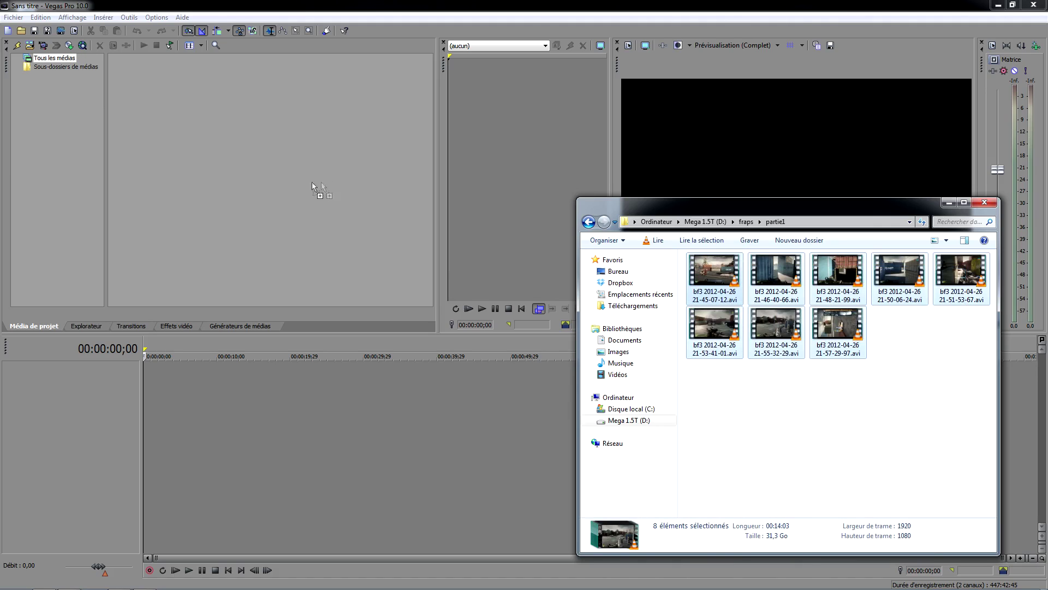
left_click_drag(264, 162, 263, 162)
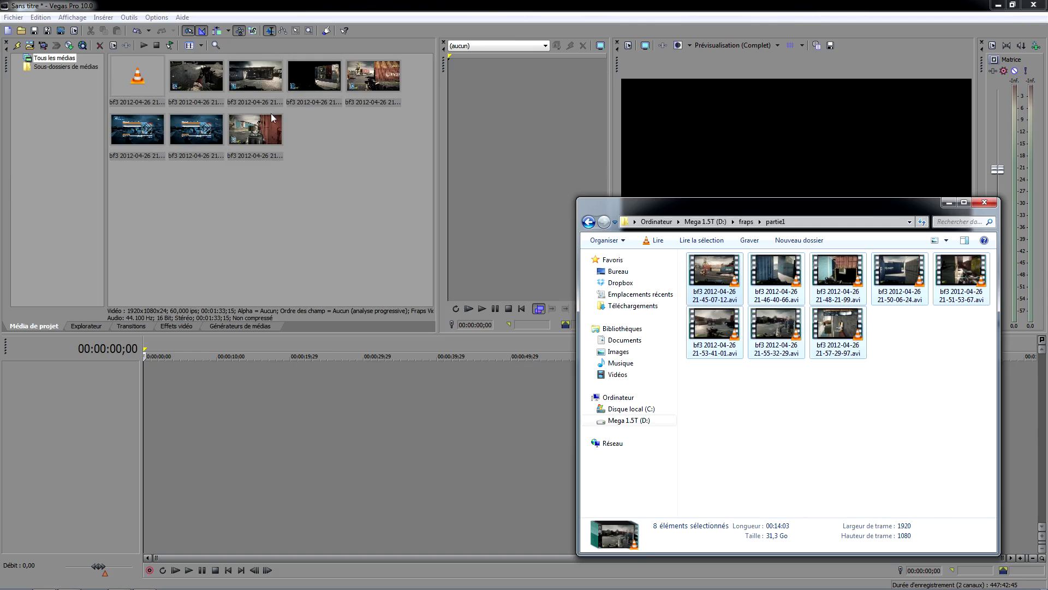
left_click(985, 202)
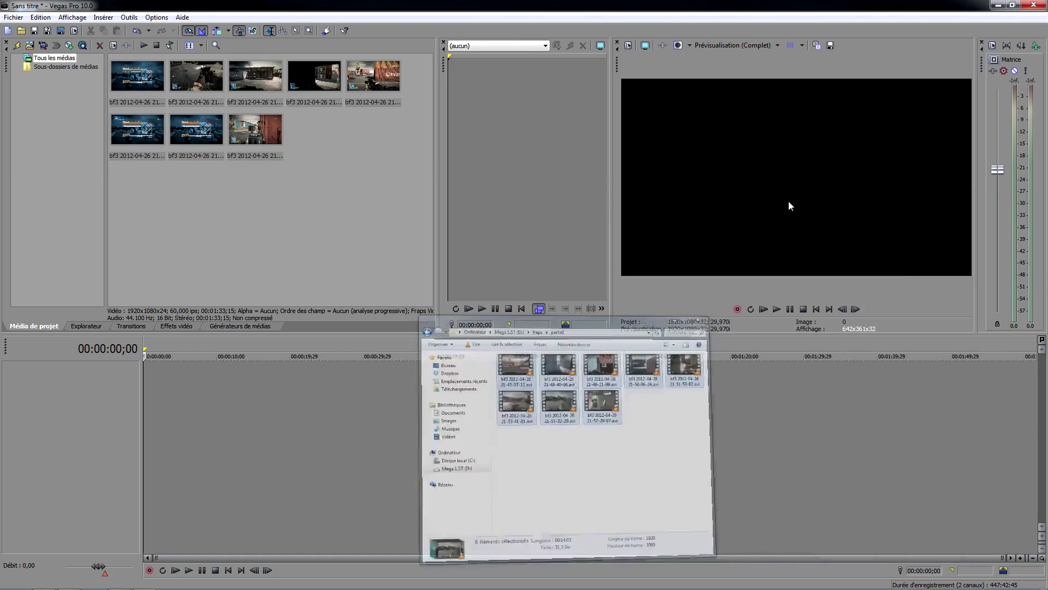
- Select all eight clips in the project media and place them one after another from the start of the timeline
left_click(301, 176)
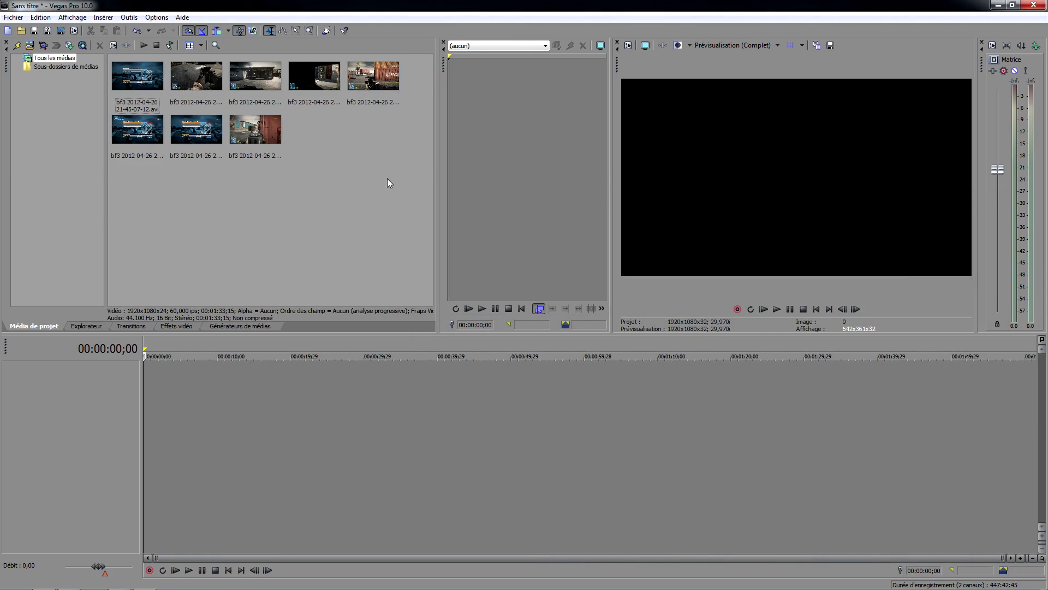
left_click_drag(387, 178, 125, 79)
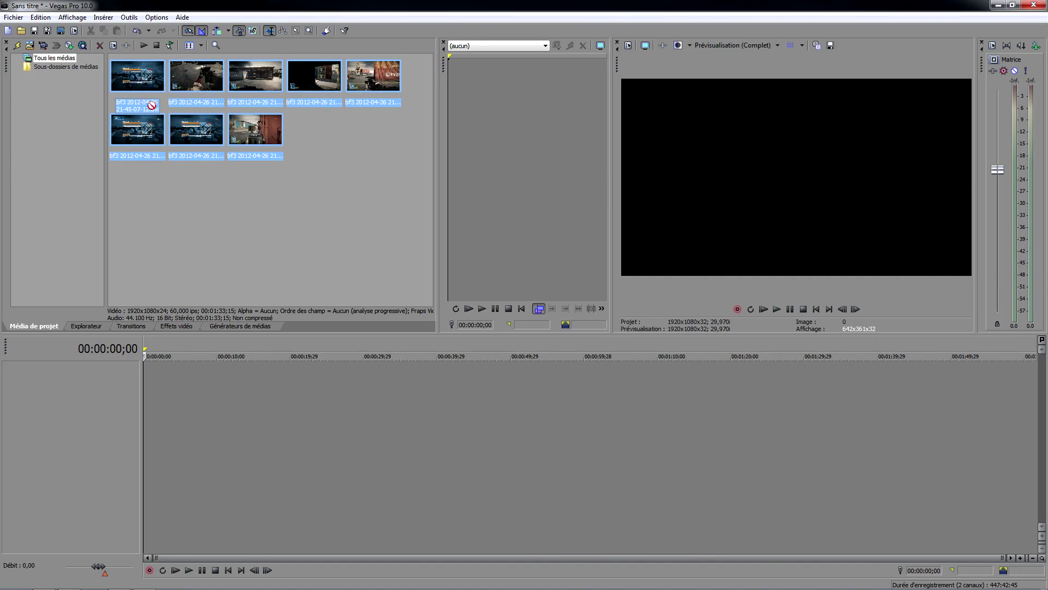
left_click_drag(194, 377, 192, 415)
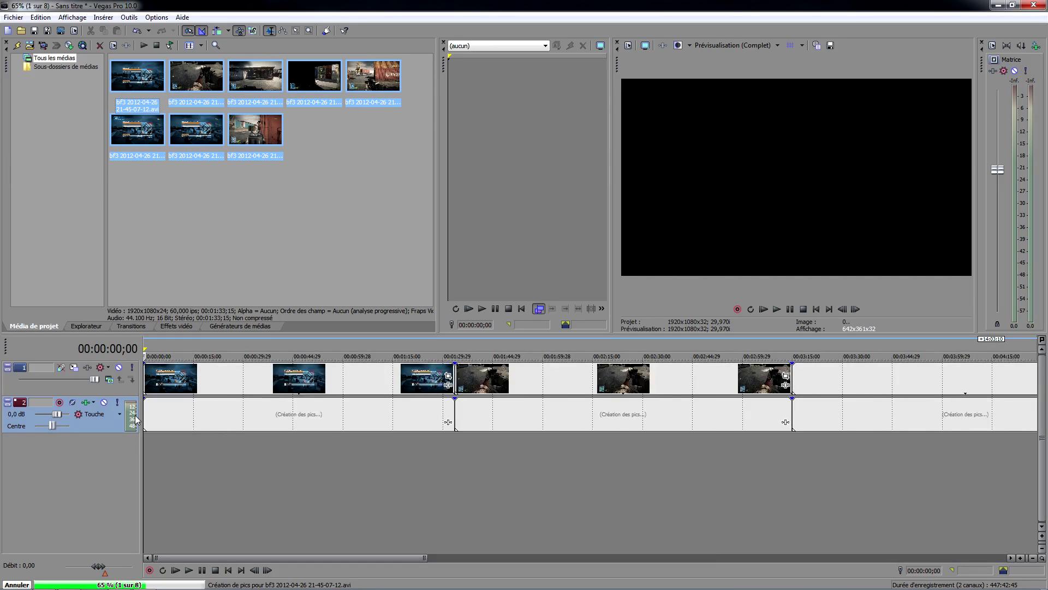
- Insert an empty audio track below the clips' audio track, and make the clips' audio track the active one
left_click(107, 426)
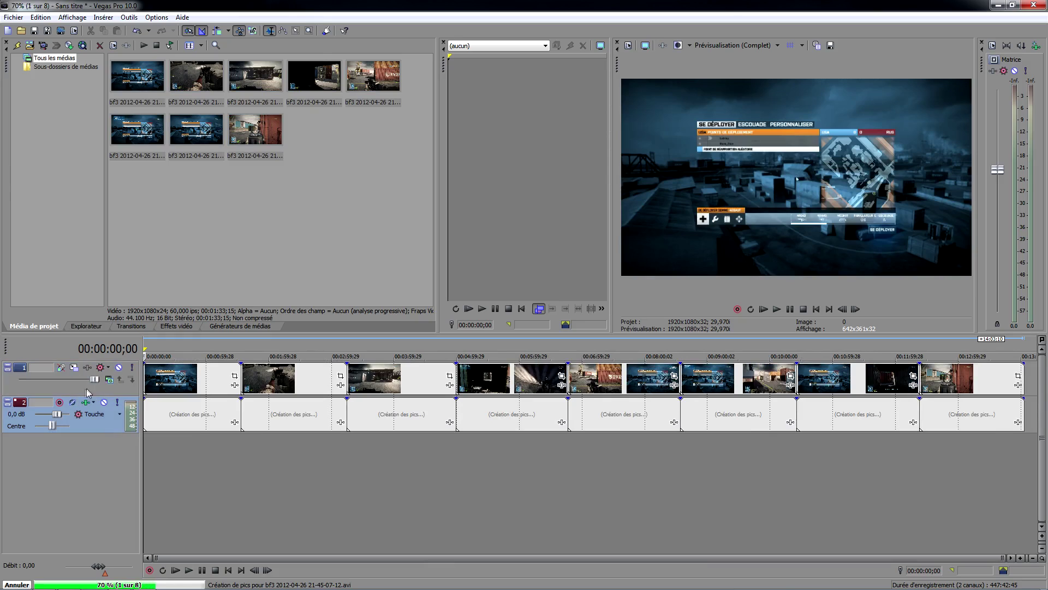
left_click(86, 388)
left_click(90, 427)
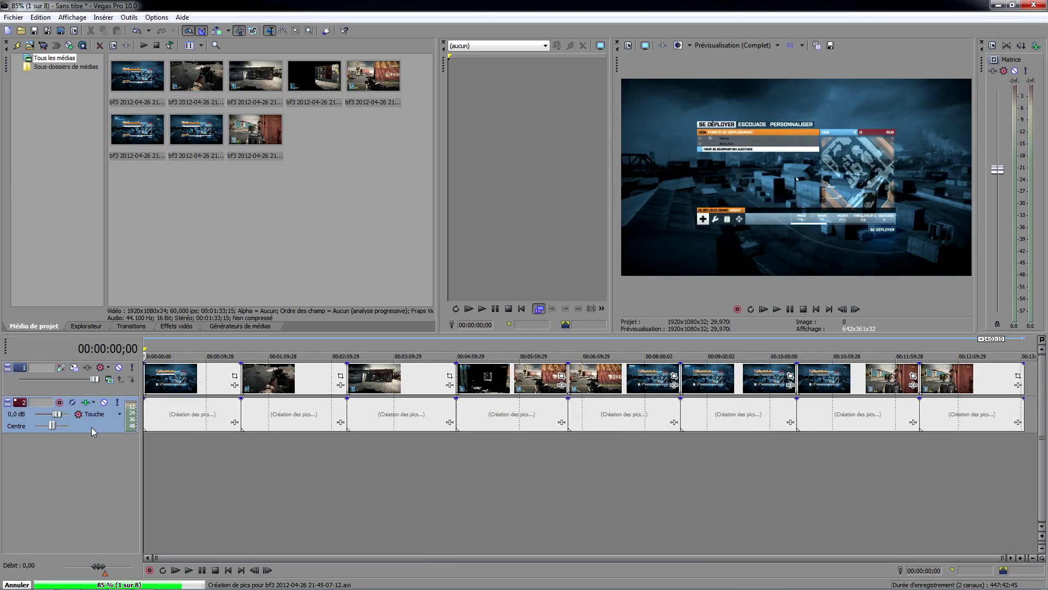
right_click(59, 465)
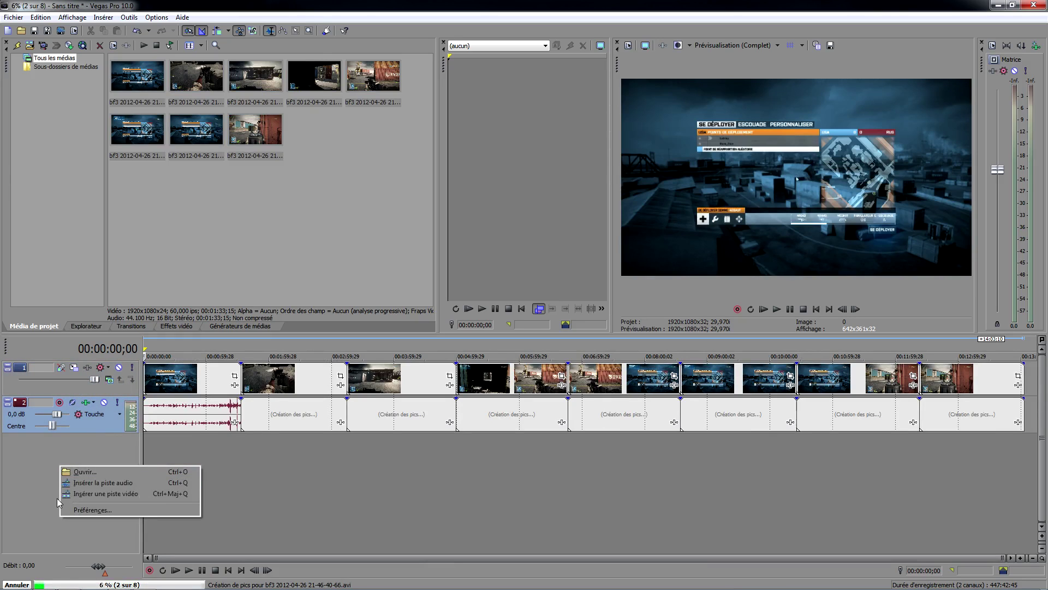
left_click(83, 483)
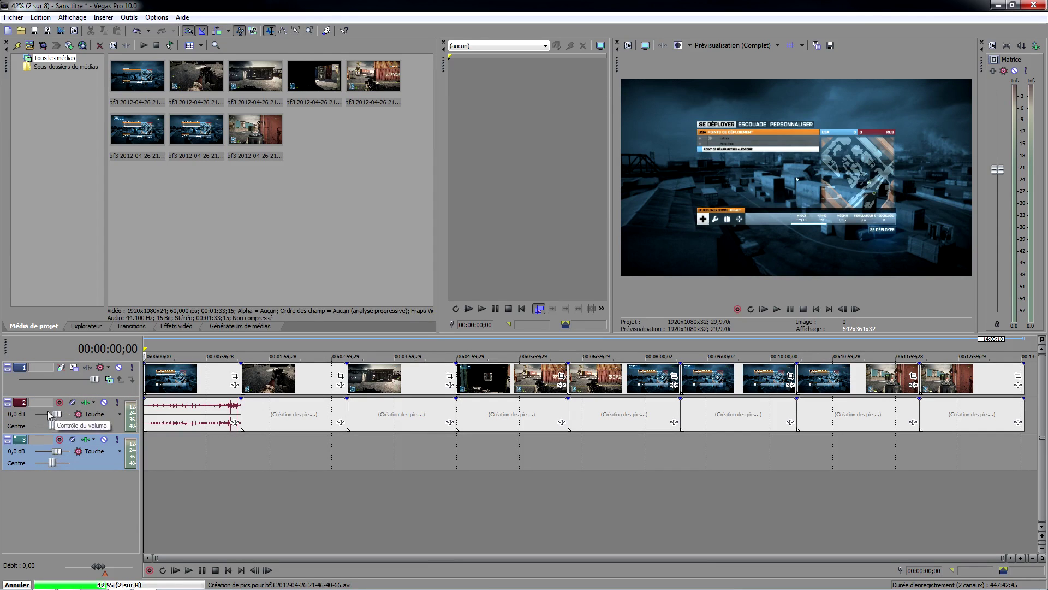
left_click(100, 425)
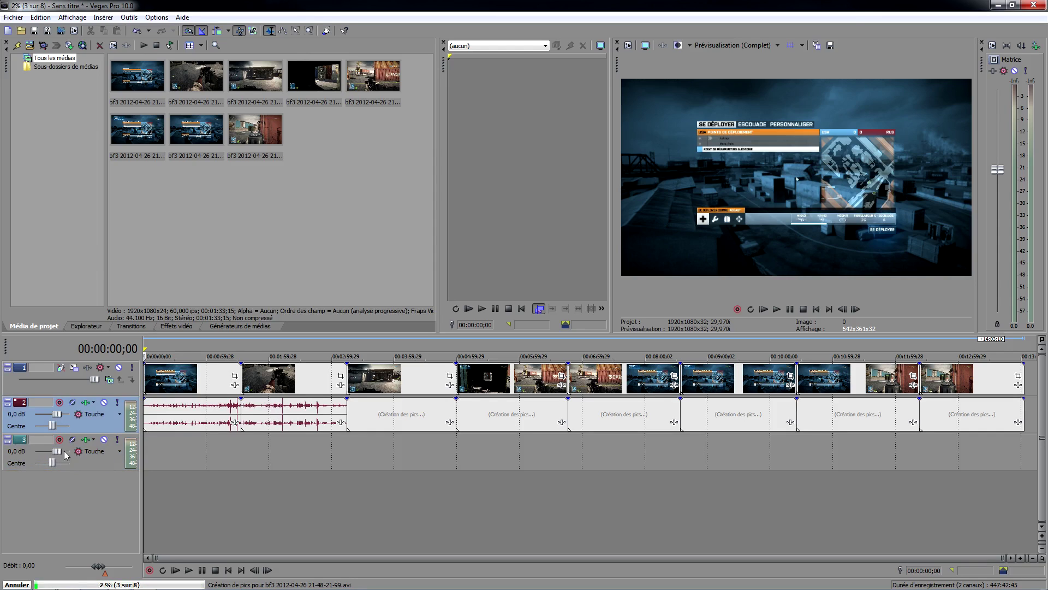
- Set the volume of the clips' audio track to 0.3 dB
left_click_drag(55, 415, 80, 415)
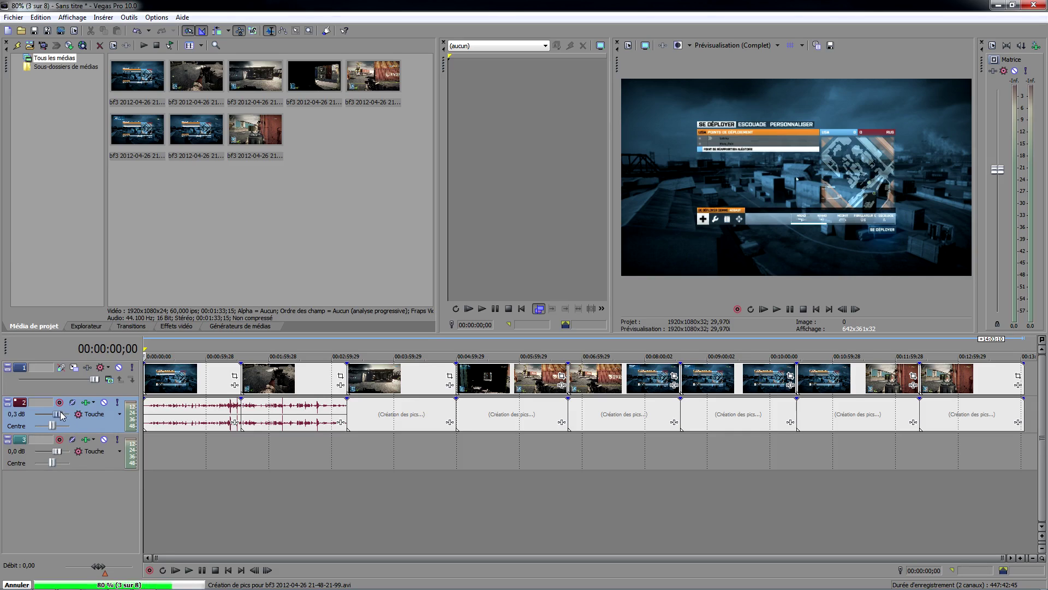
double_click(58, 413)
left_click_drag(60, 413, 59, 416)
double_click(59, 415)
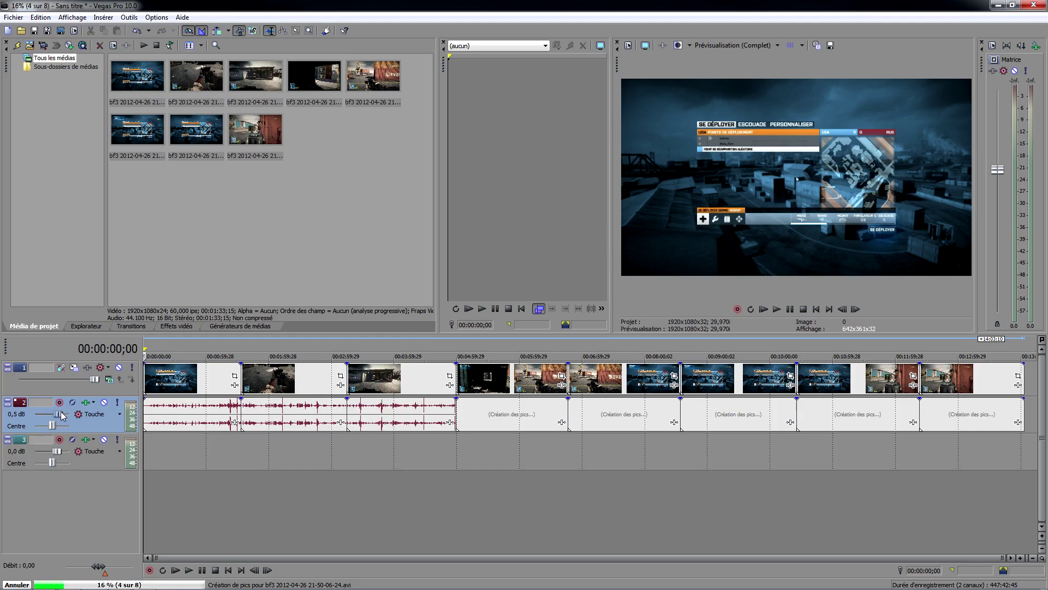
- Insert an empty video track above the clips' video track
right_click(71, 495)
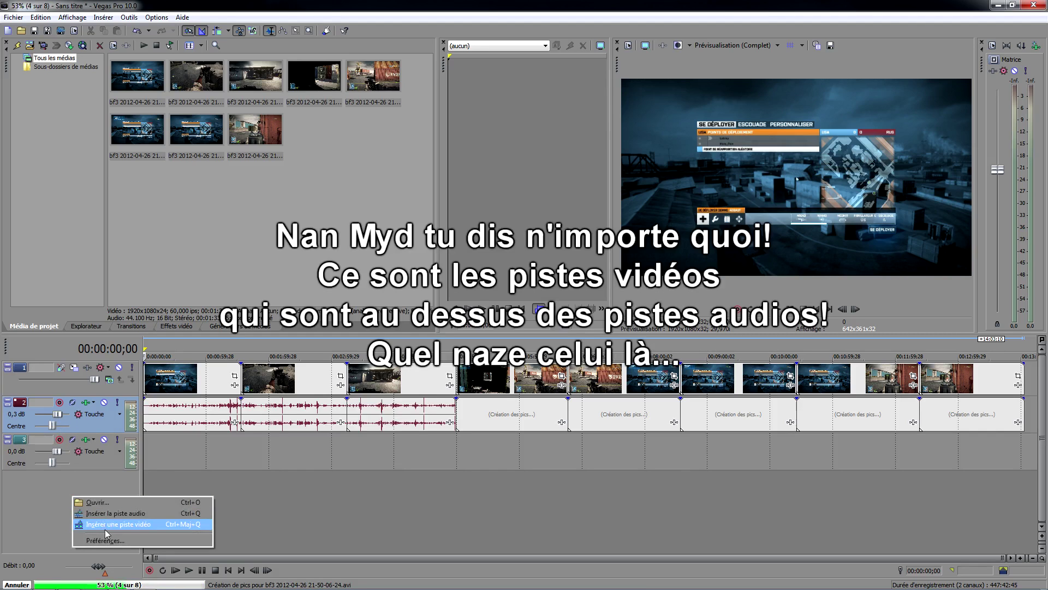
left_click(104, 527)
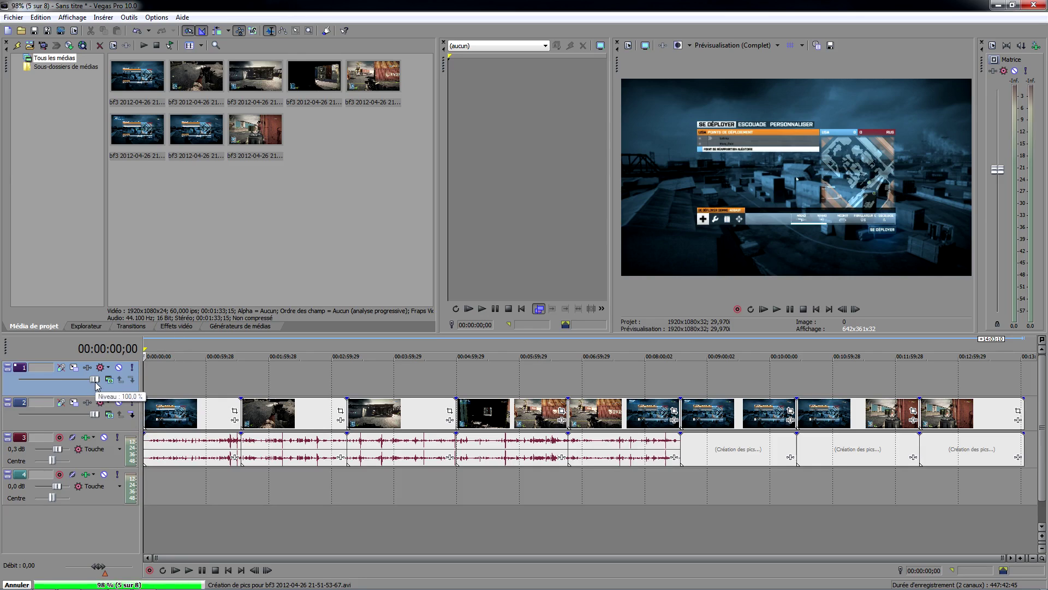
- Try lowering the clips' video track level to 17.2% with the playhead at 00:01:19;12, and restore it to full level
left_click(226, 359)
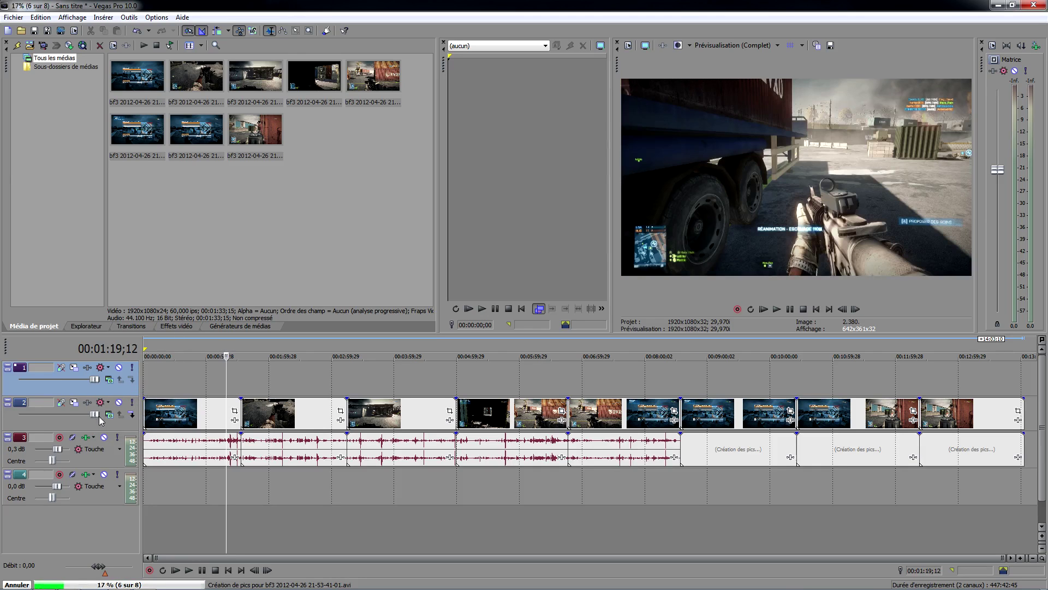
left_click_drag(94, 414, 29, 418)
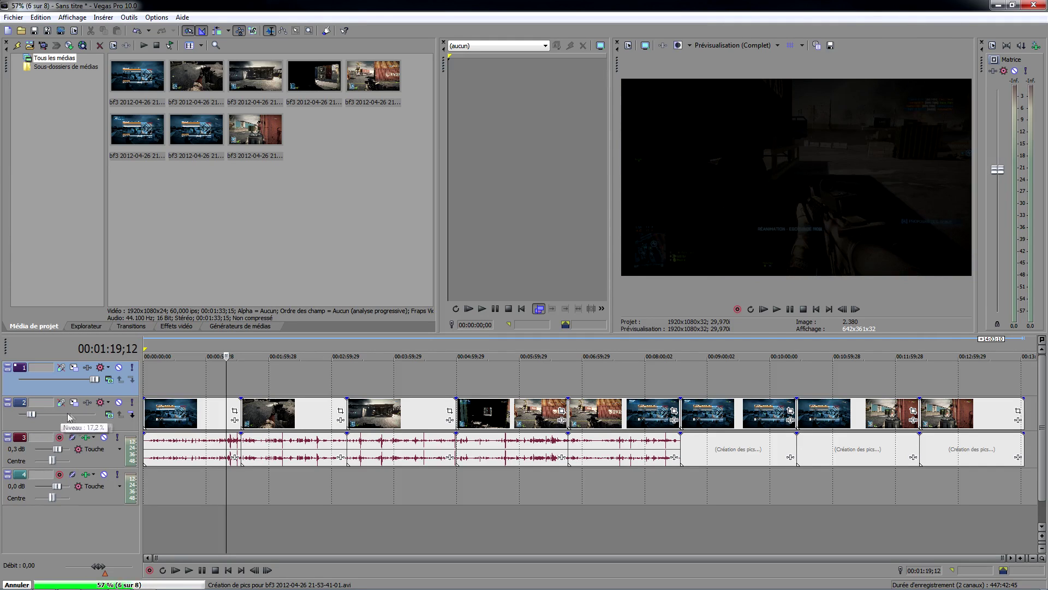
left_click_drag(32, 417, 94, 417)
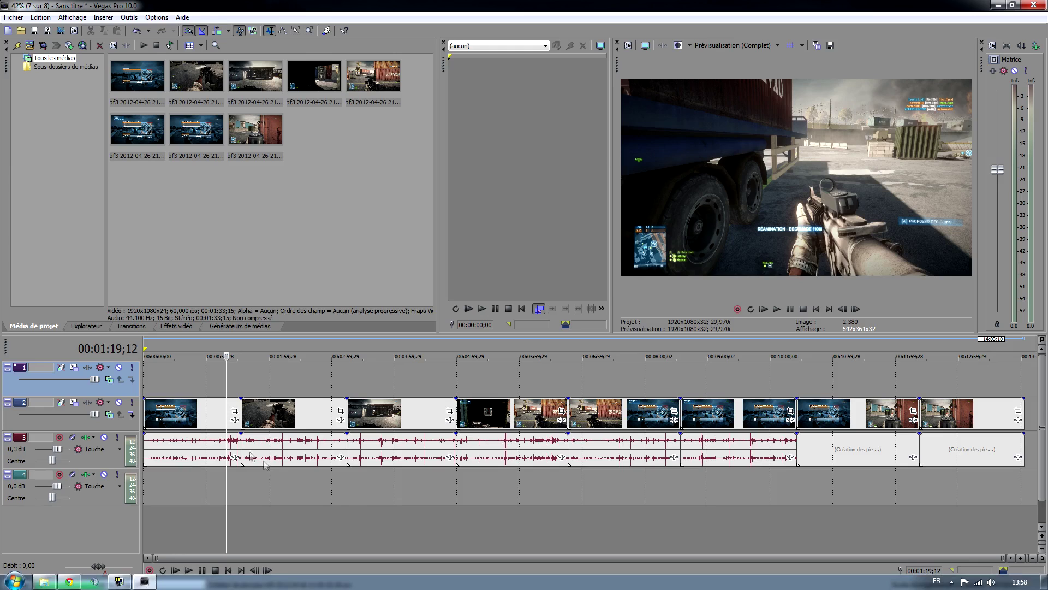
- Examine the footage at several points along the timeline, ending back at the very start
left_click(209, 450)
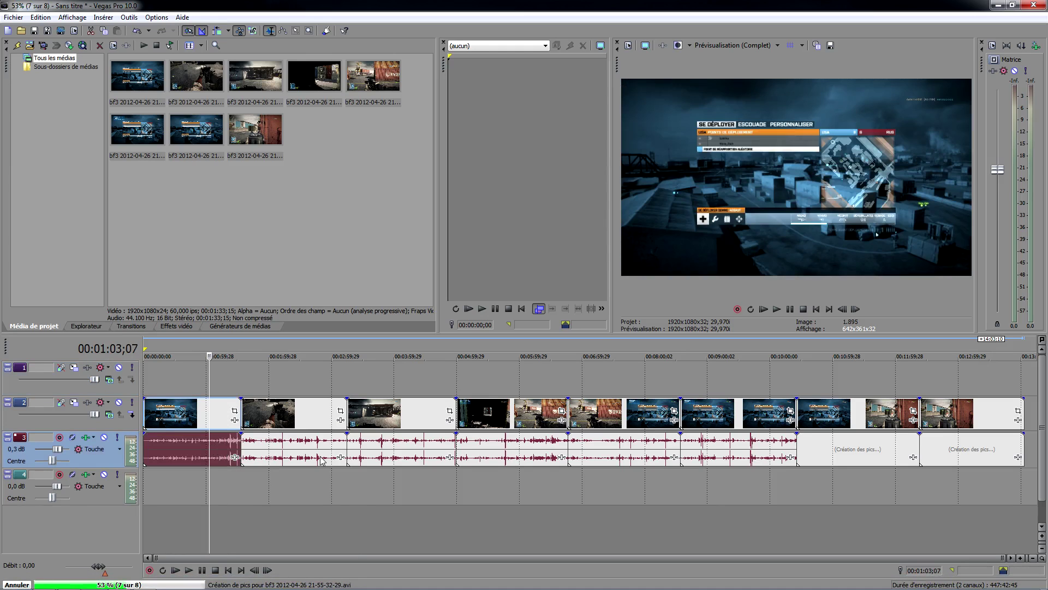
left_click(358, 456)
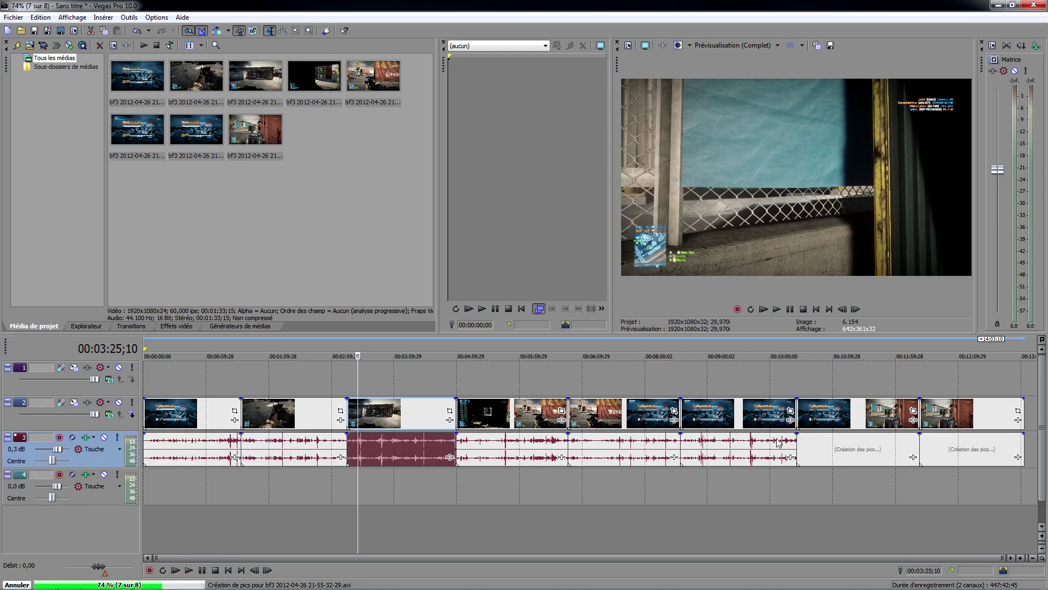
left_click(776, 443)
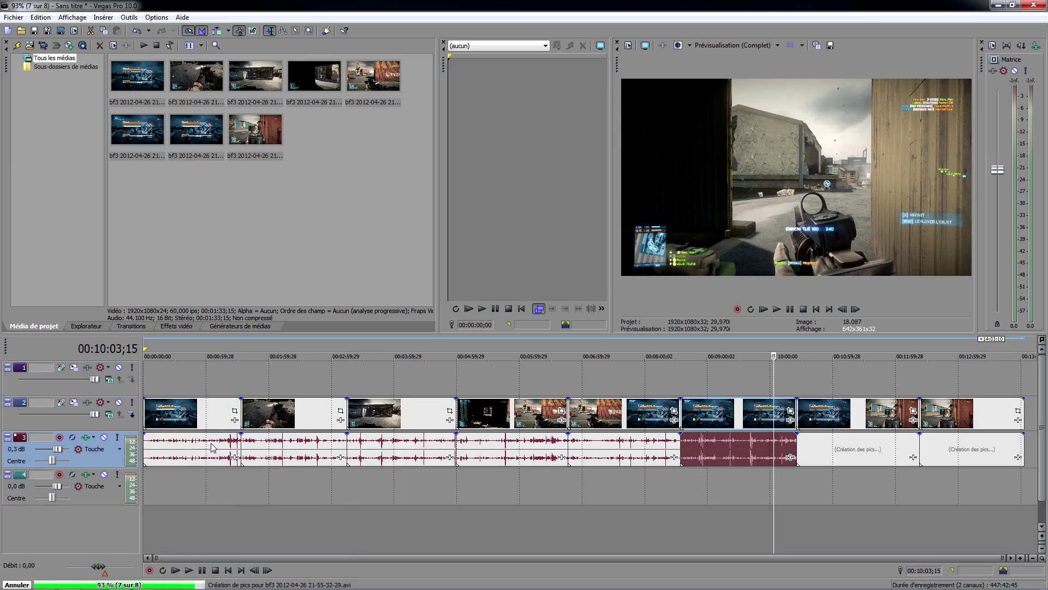
left_click(951, 357)
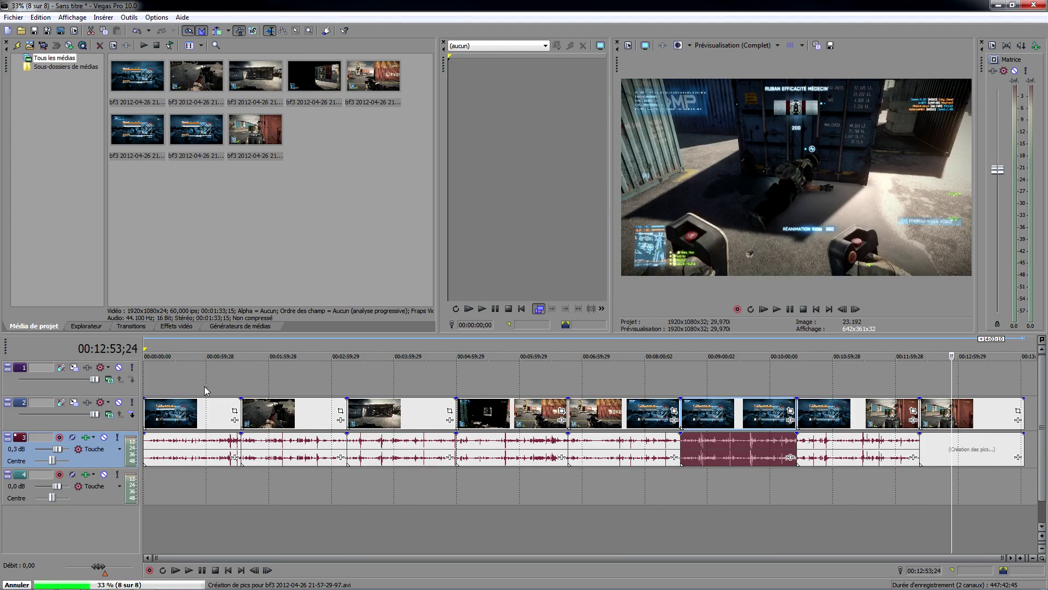
left_click(158, 355)
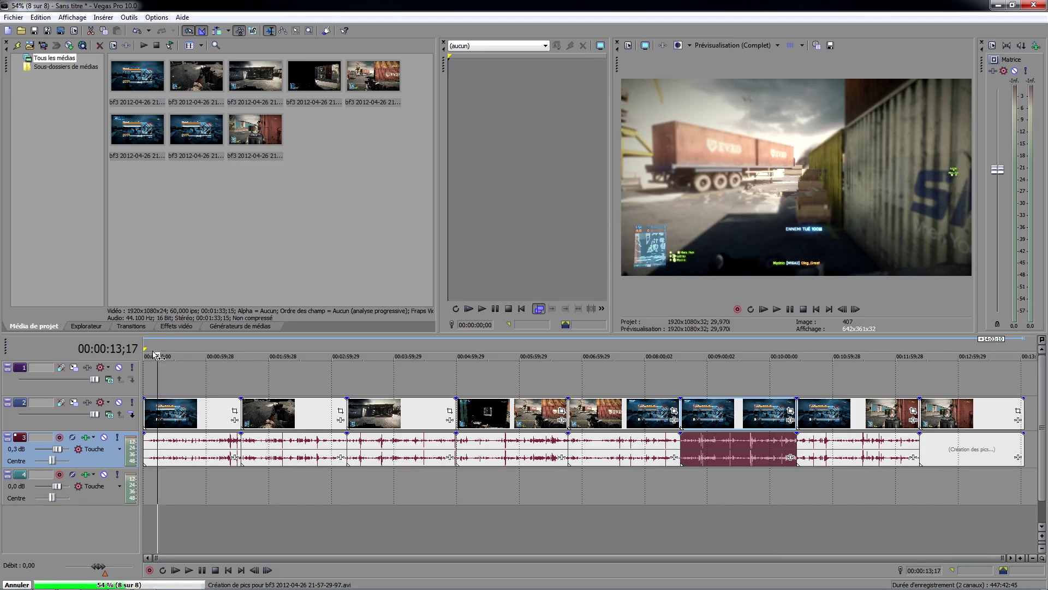
left_click_drag(155, 346, 154, 346)
left_click(149, 346)
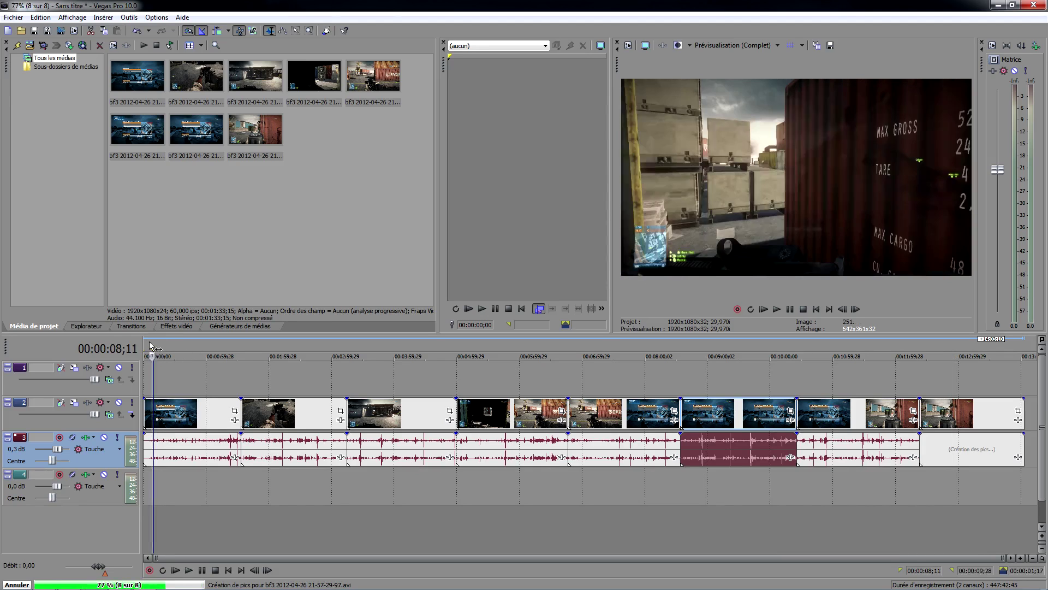
left_click(145, 345)
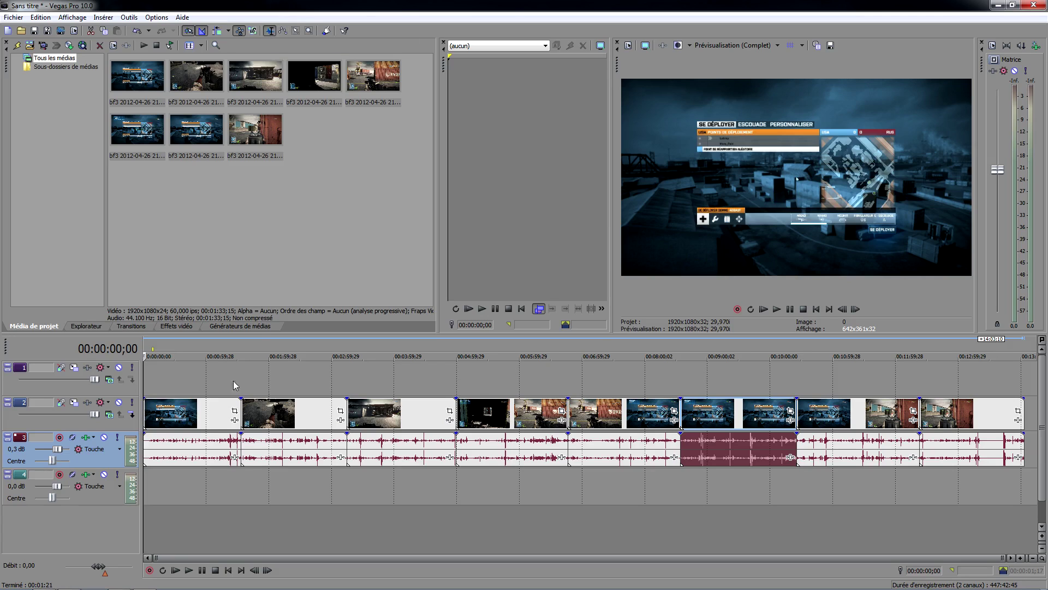
- Move the empty audio track up so that it sits directly between the two video tracks
left_click(394, 405)
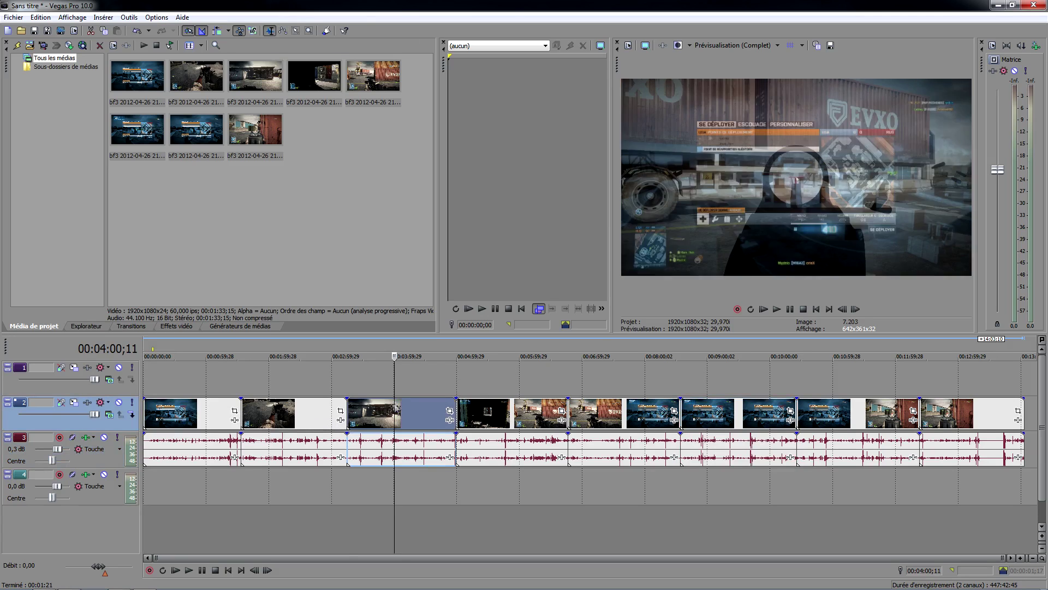
mouse_move(418, 413)
left_mouse_down()
mouse_move(423, 384)
mouse_move(443, 374)
mouse_move(485, 456)
mouse_move(410, 488)
mouse_move(419, 406)
left_mouse_up()
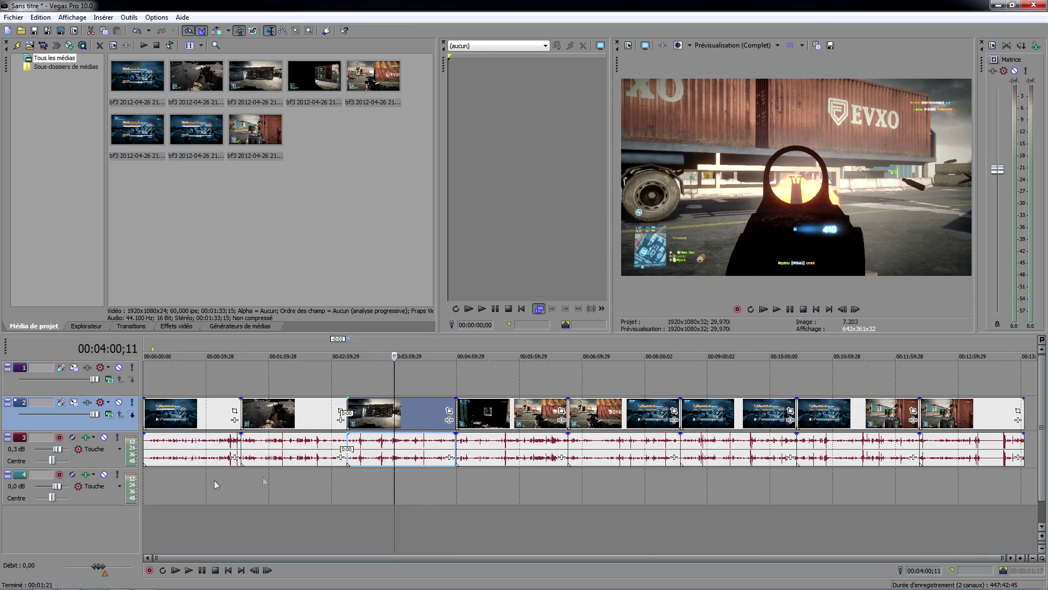
left_click(82, 500)
left_click_drag(99, 449, 103, 397)
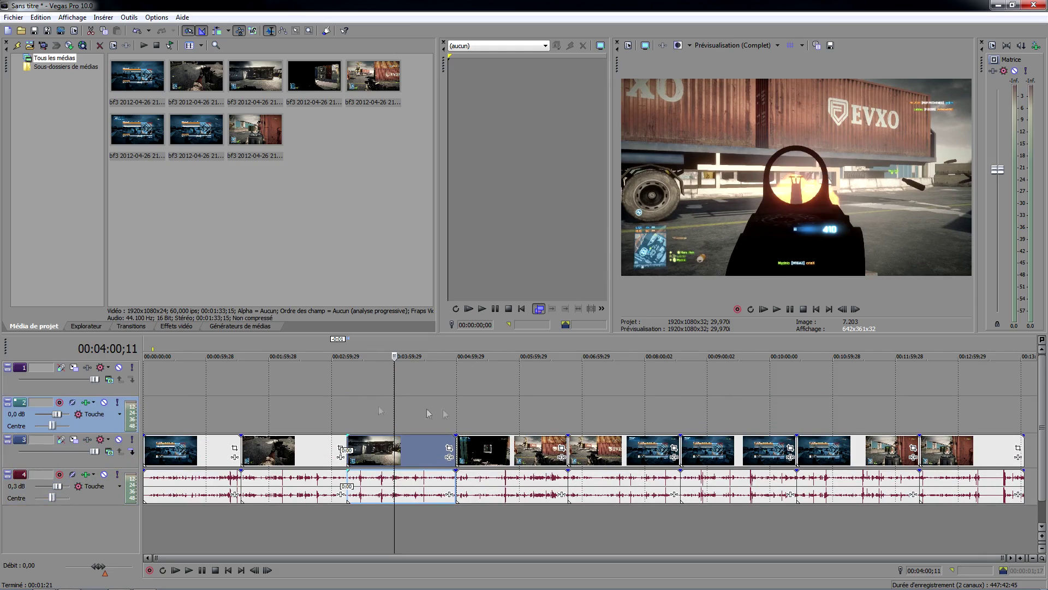
- Move the third clip's video to the empty upper video track and its sound to the empty upper audio track
scroll(433, 447, "up", 1)
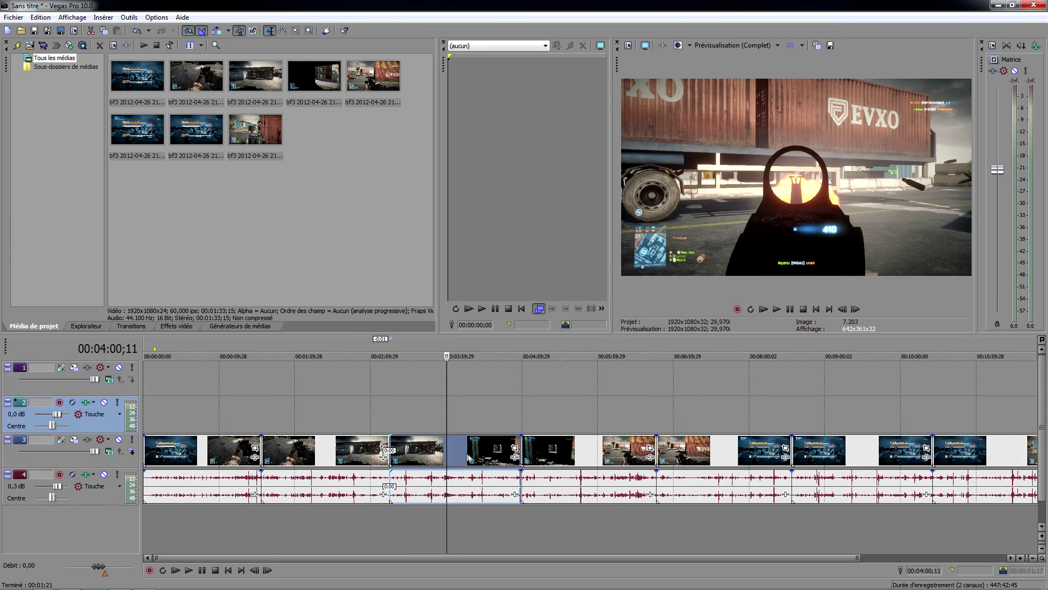
left_click_drag(483, 460, 484, 381)
left_click(485, 475)
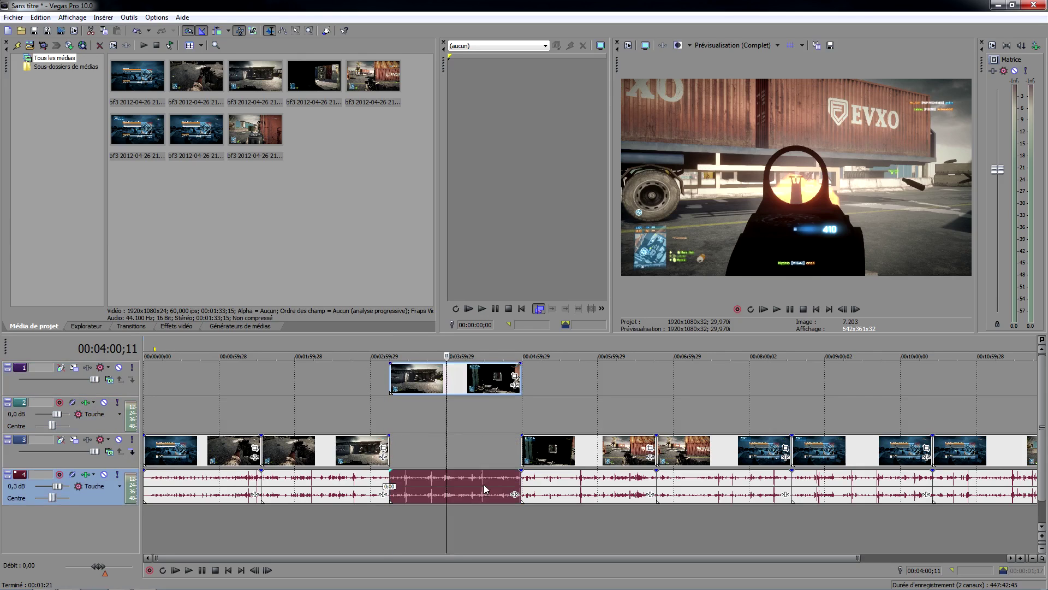
left_click_drag(446, 485, 448, 418)
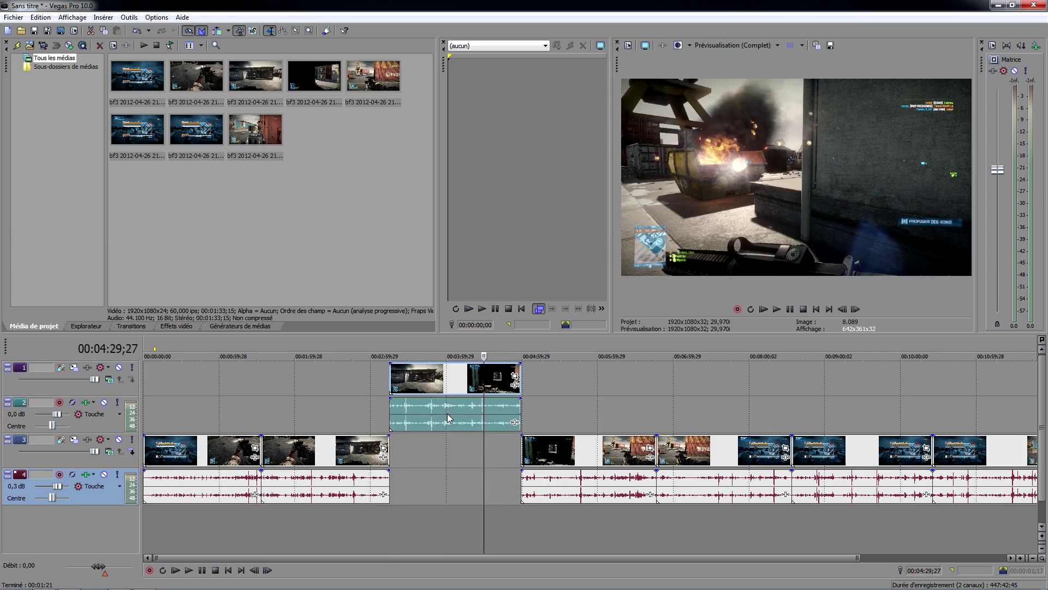
- Shift the clip on the upper tracks about 37 seconds earlier so it overlaps the second clip below
scroll(602, 403, "up", 3)
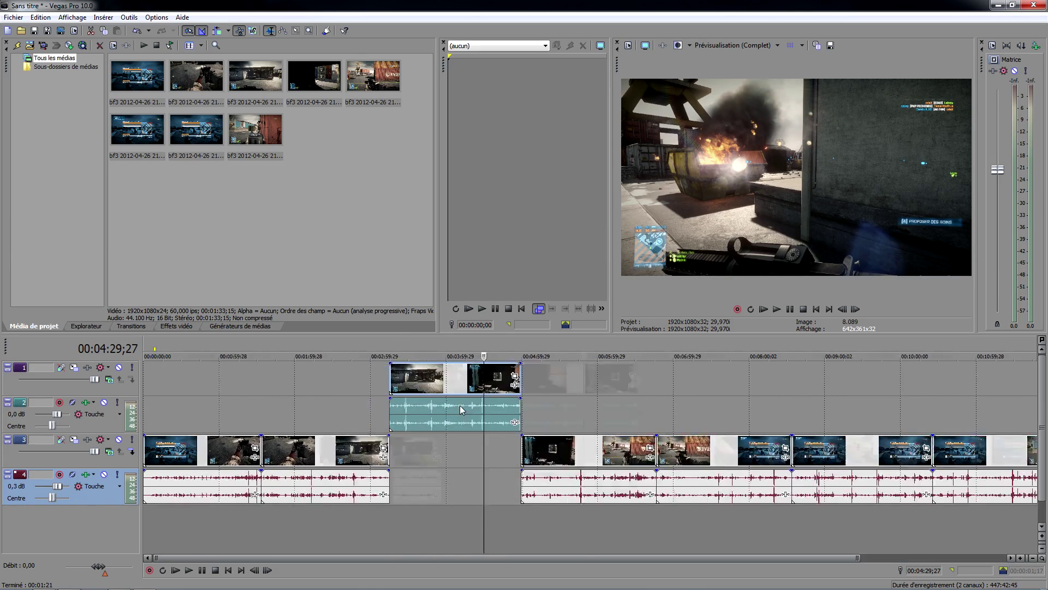
scroll(628, 378, "down", 3)
left_click_drag(479, 389, 432, 386)
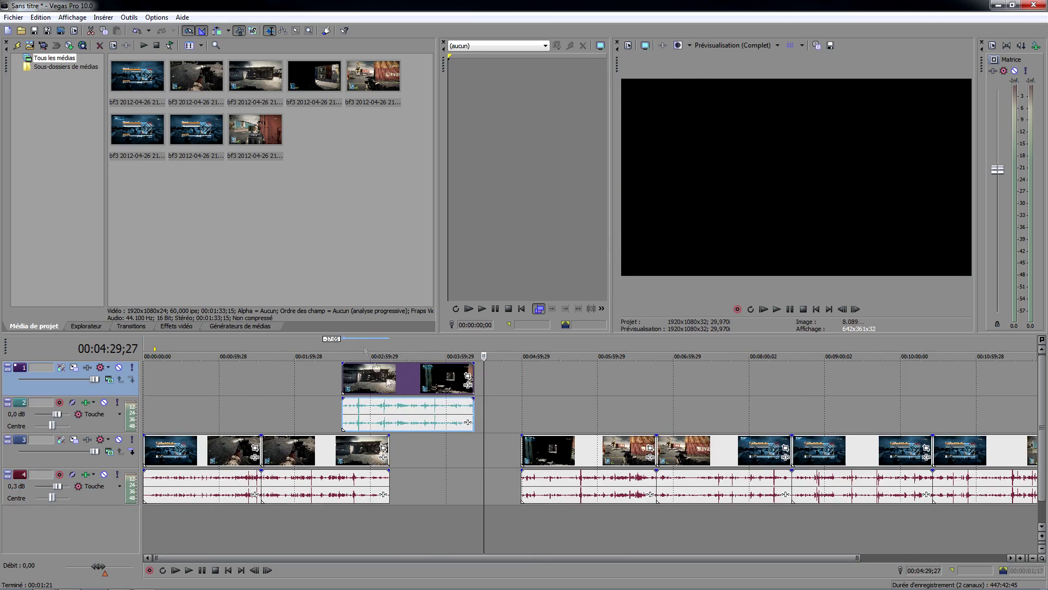
- Set the lower audio track's volume to -32.3 dB, playing the timeline from just before the overlap to compare the sound
left_click(334, 350)
key("space")
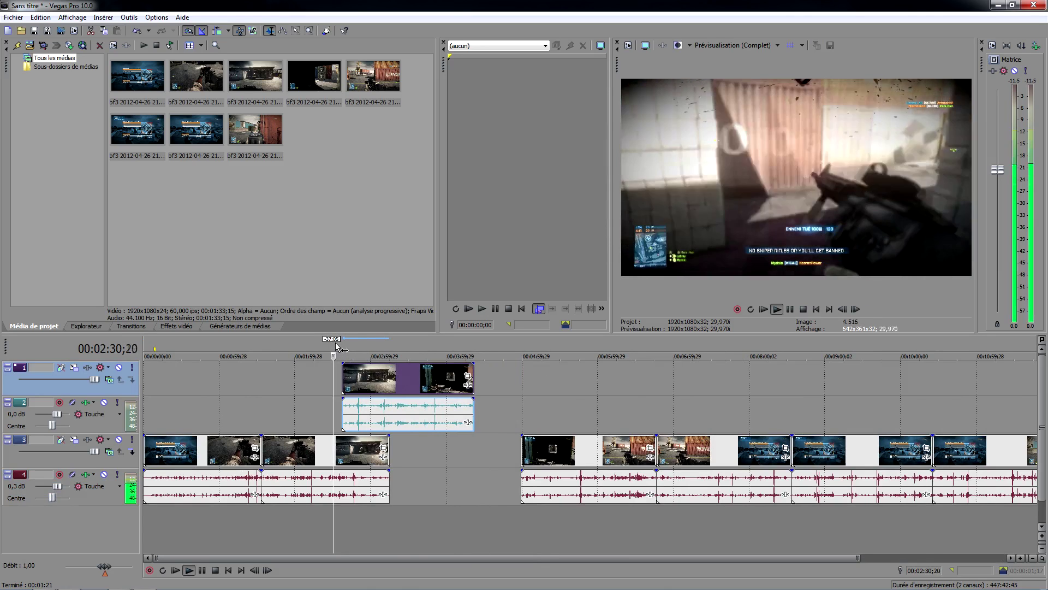
key("space")
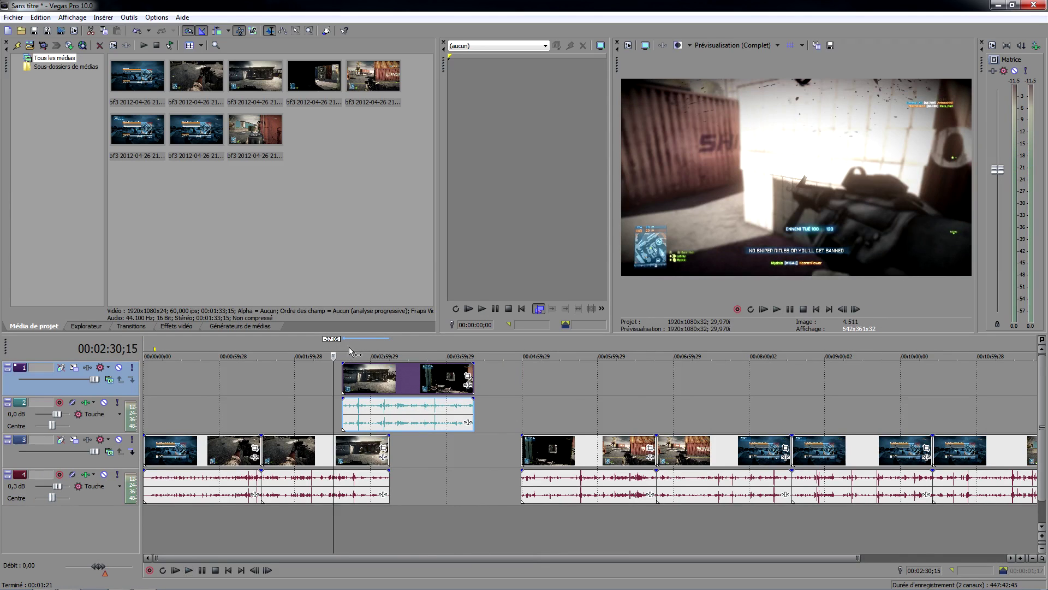
left_click_drag(57, 486, 40, 487)
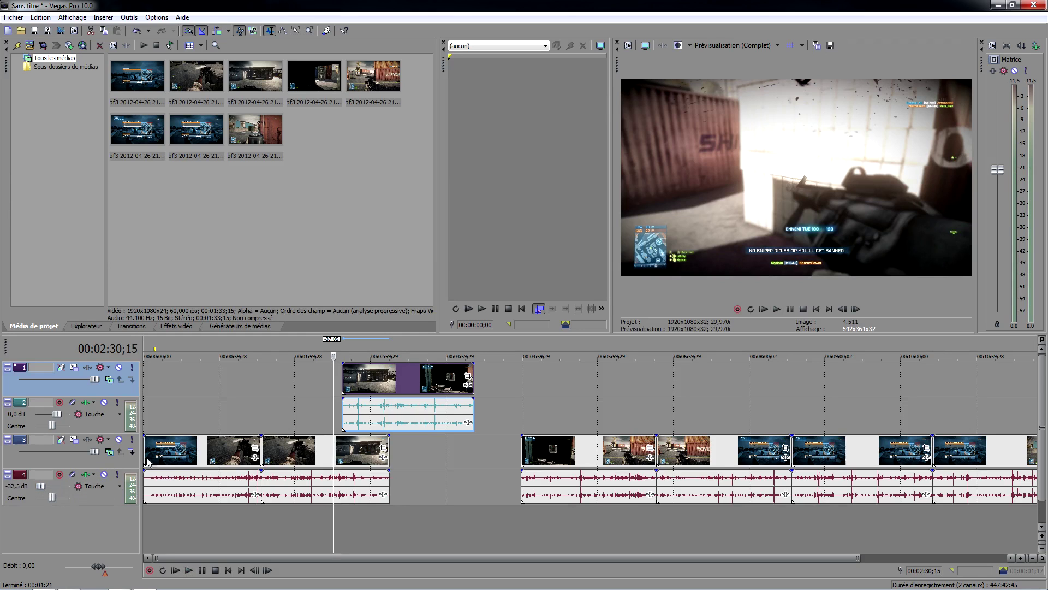
key("space")
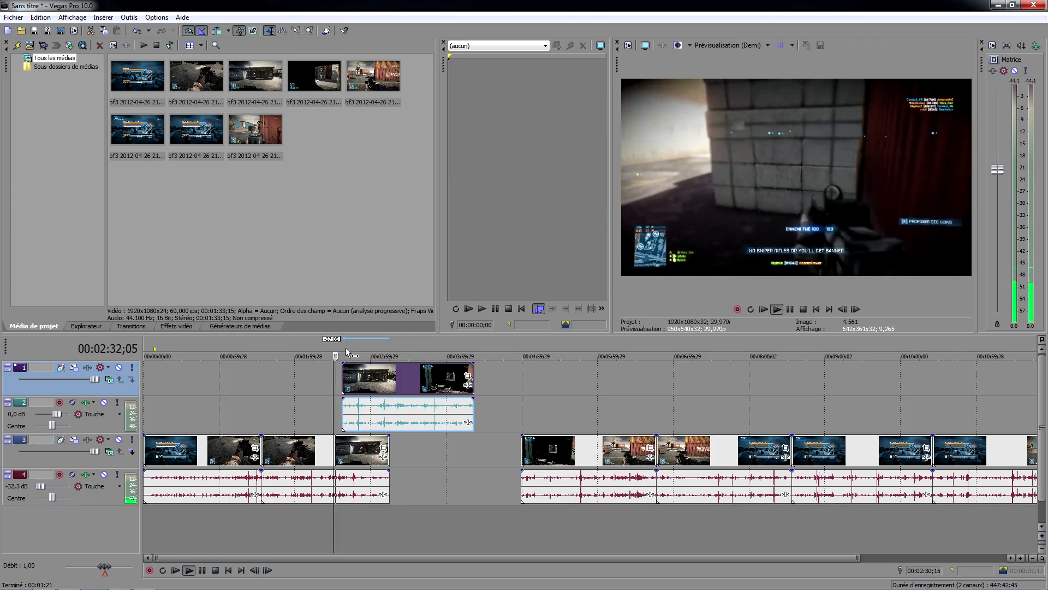
left_click(338, 349)
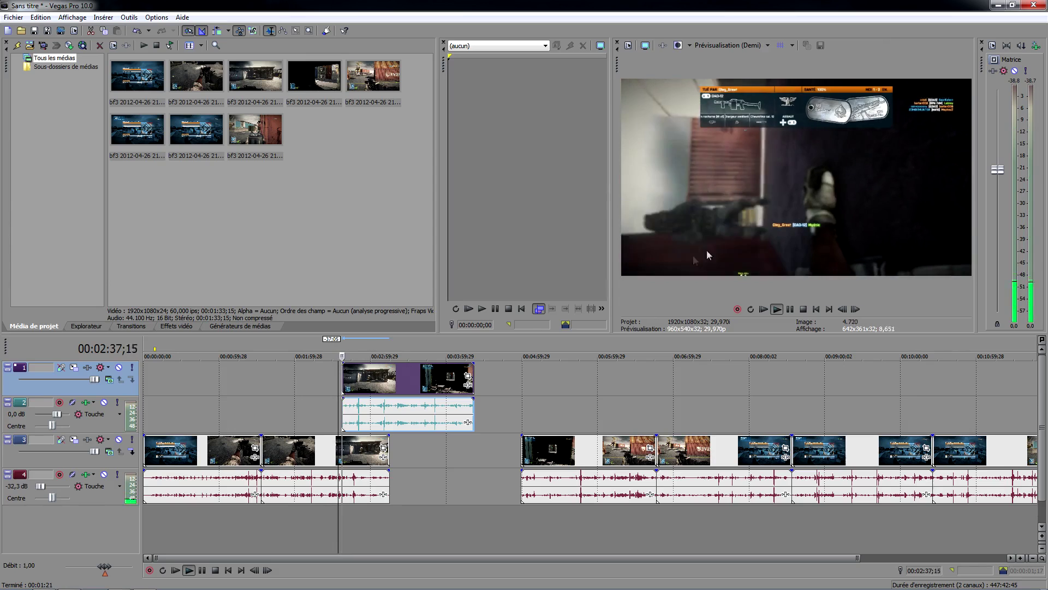
- Play the timeline just before the start of the upper clip to review the lead-in to the overlap
key("space")
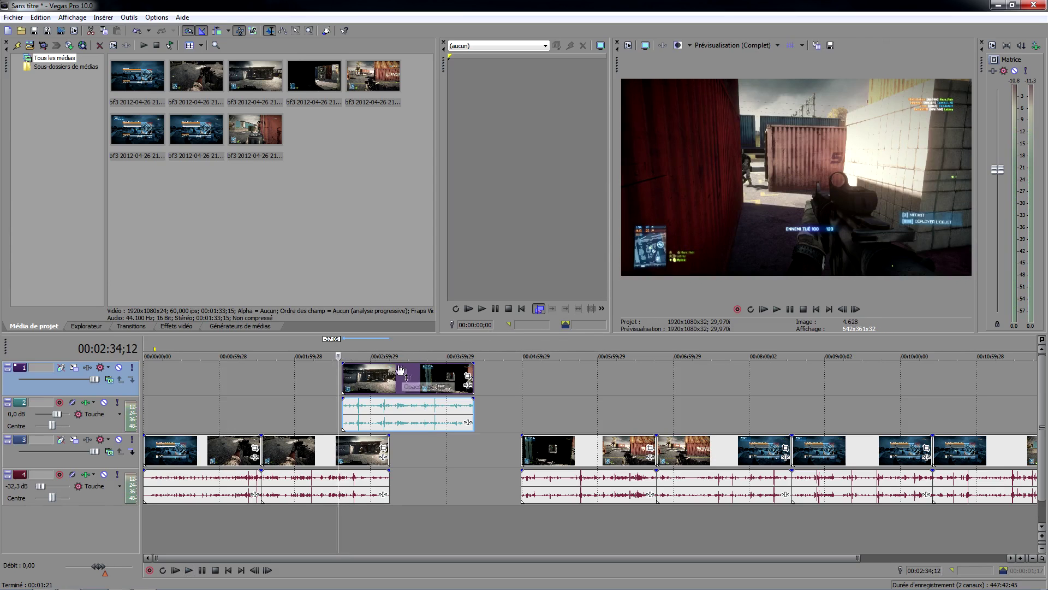
scroll(339, 355, "up", 10)
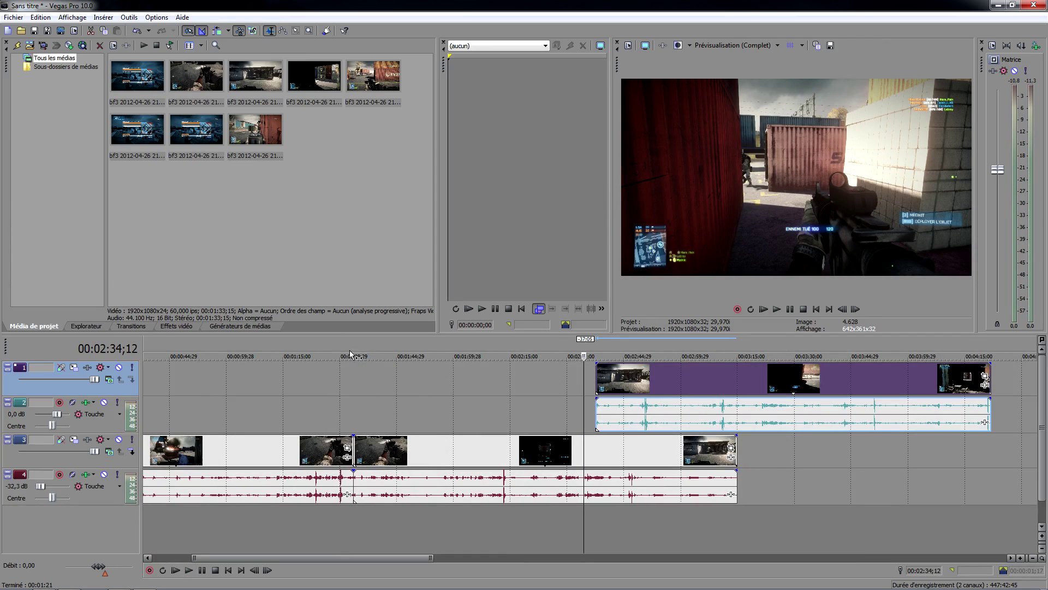
left_click(623, 347)
key("space")
key("space")
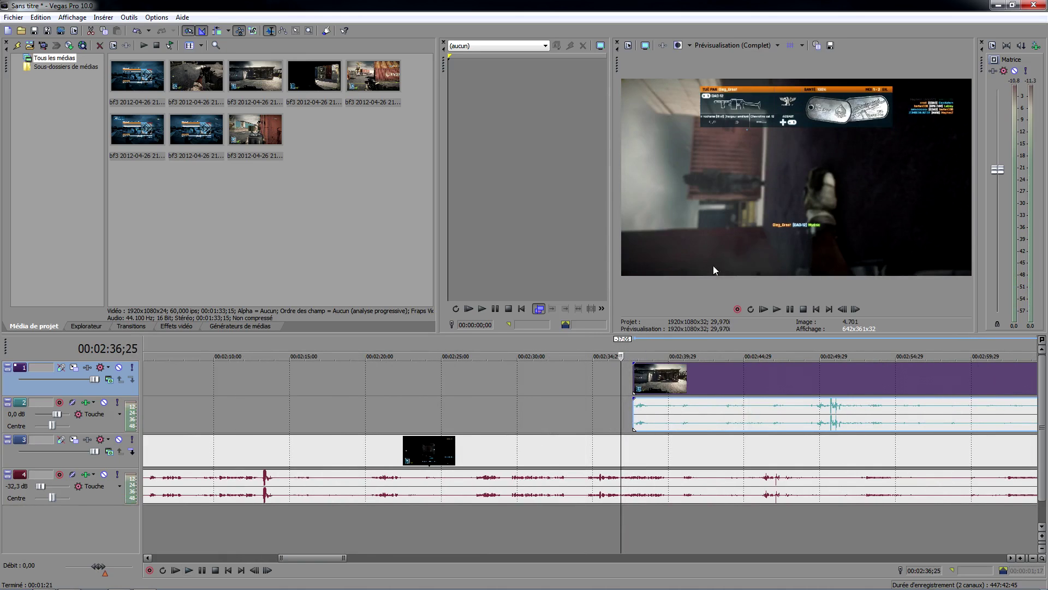
- Step frame by frame across the start of the upper clip to examine the switch from the lower clip's footage
left_click(633, 351)
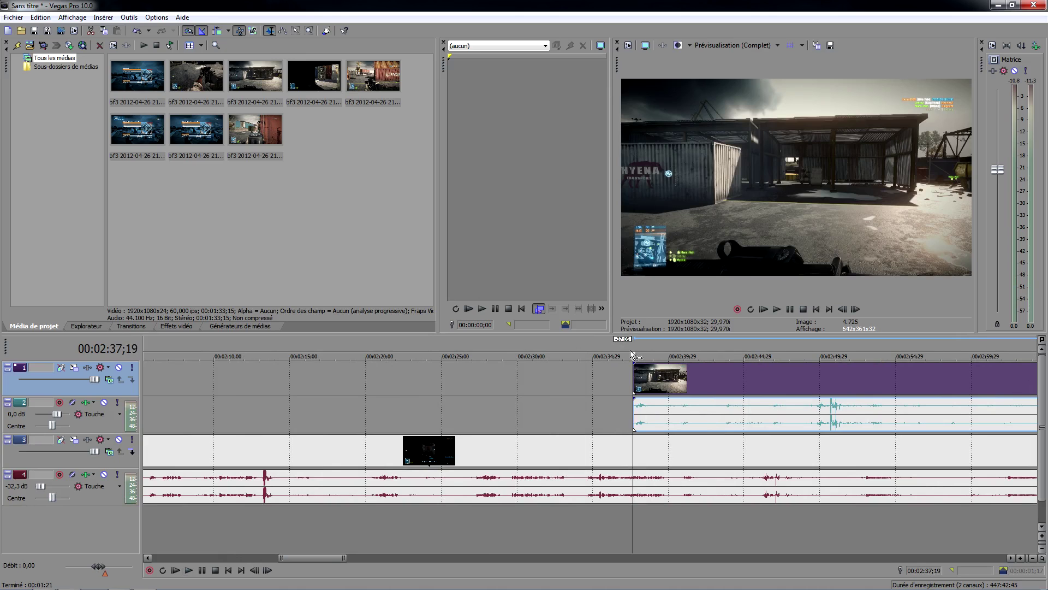
key("Left")
key("Left")
key("Right")
key("Right")
key("Left")
key("Right")
key("Right")
key("Right")
key("Right")
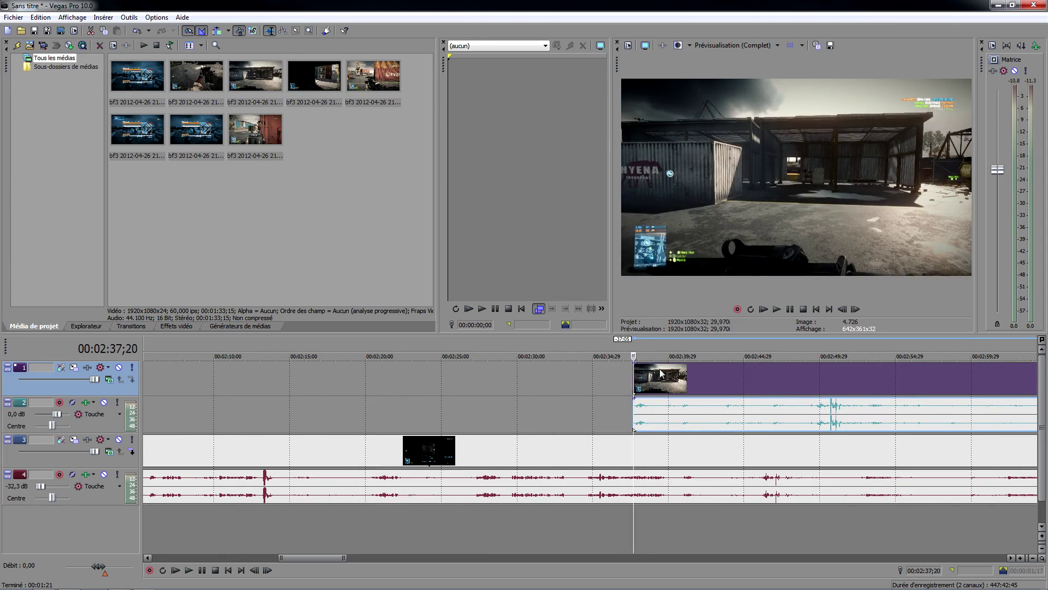
key("Right")
key("Right")
key("Right")
key("Right")
key("Right")
scroll(628, 402, "down", 10)
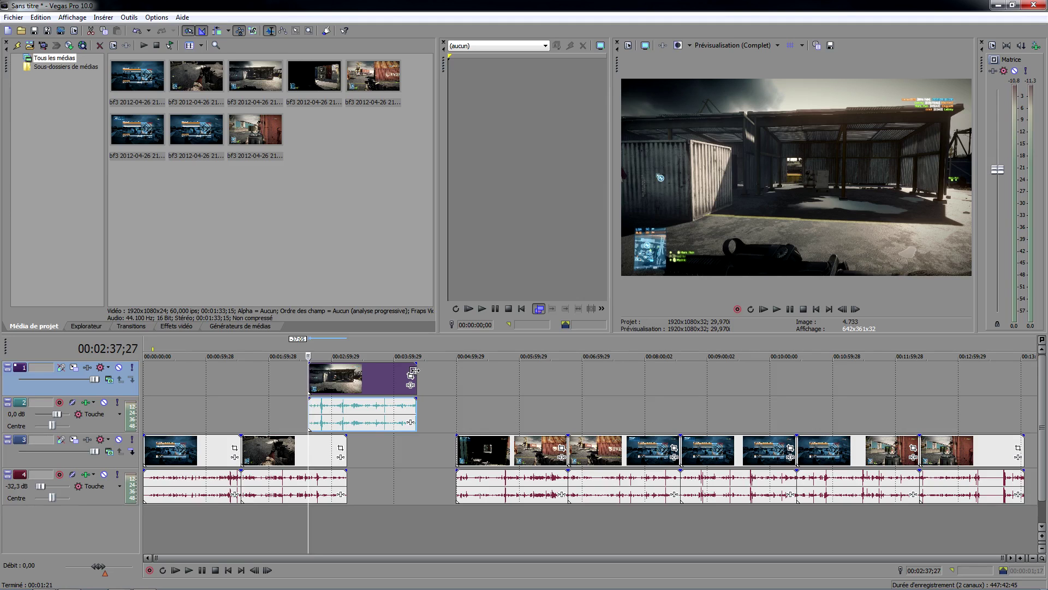
- Step back and forth through the last seconds of the upper clip to examine where its footage ends
mouse_move(414, 370)
left_mouse_down()
mouse_move(386, 370)
mouse_move(431, 368)
mouse_move(417, 369)
left_mouse_up()
left_click(413, 350)
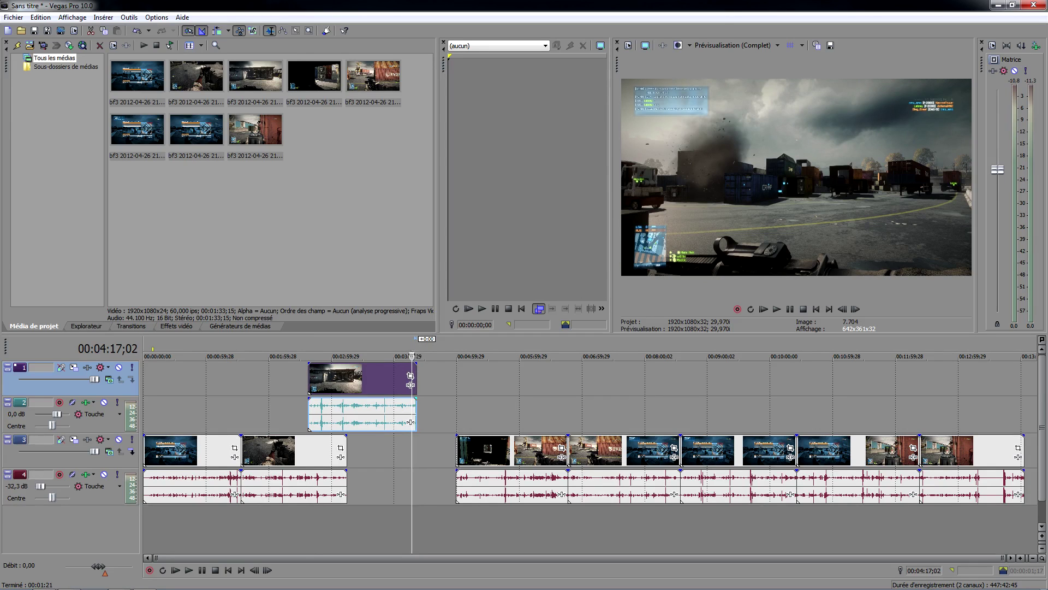
key("Right")
key("Right")
key("Right")
key("Right")
key("Right")
key("Right")
key("Right")
key("Right")
key("Right")
key("Right")
key("Right")
key("Right")
key("Right")
key("Right")
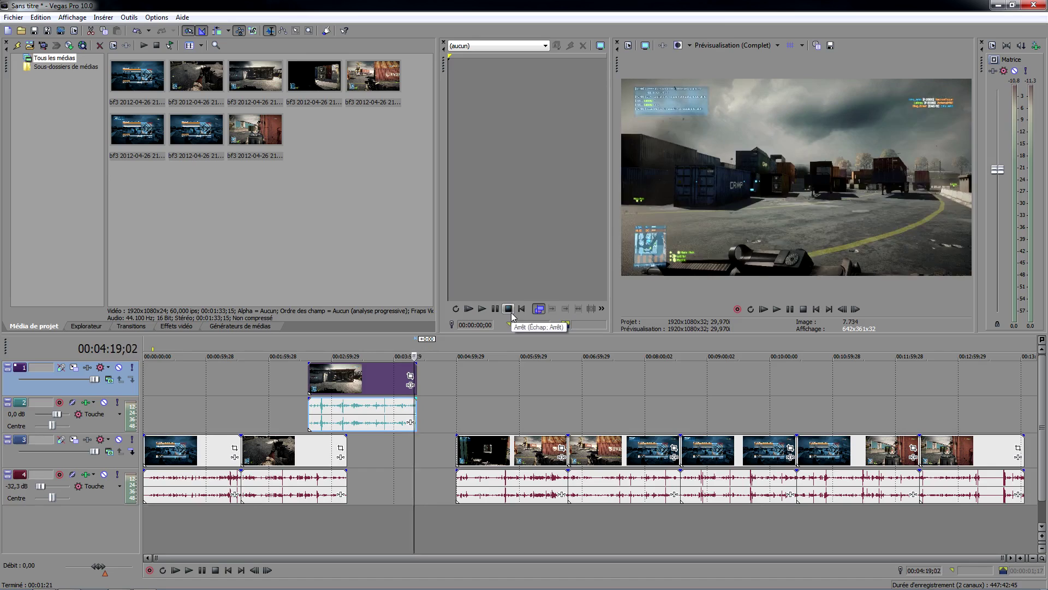
key("Right")
key("Right")
key("Left")
key("Left")
key("Left")
key("Left")
key("Left")
key("Left")
key("Left")
key("Left")
key("Left")
key("Left")
key("Left")
key("Left")
key("Left")
key("Left")
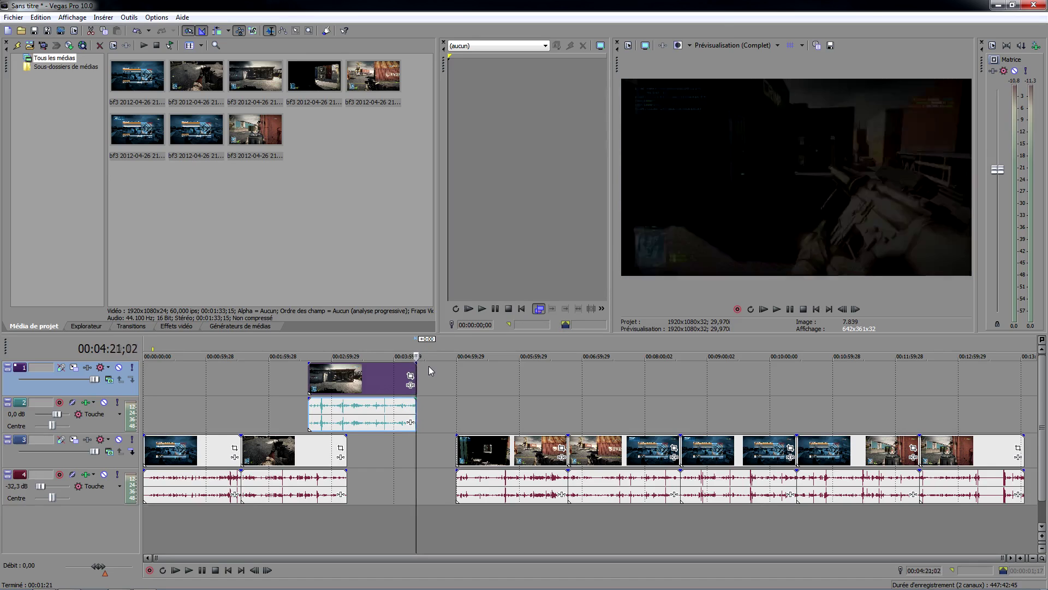
- Trim the upper clip's end back to about 00:04:18;17 and step through the frames around the new cut
left_click_drag(416, 367, 414, 367)
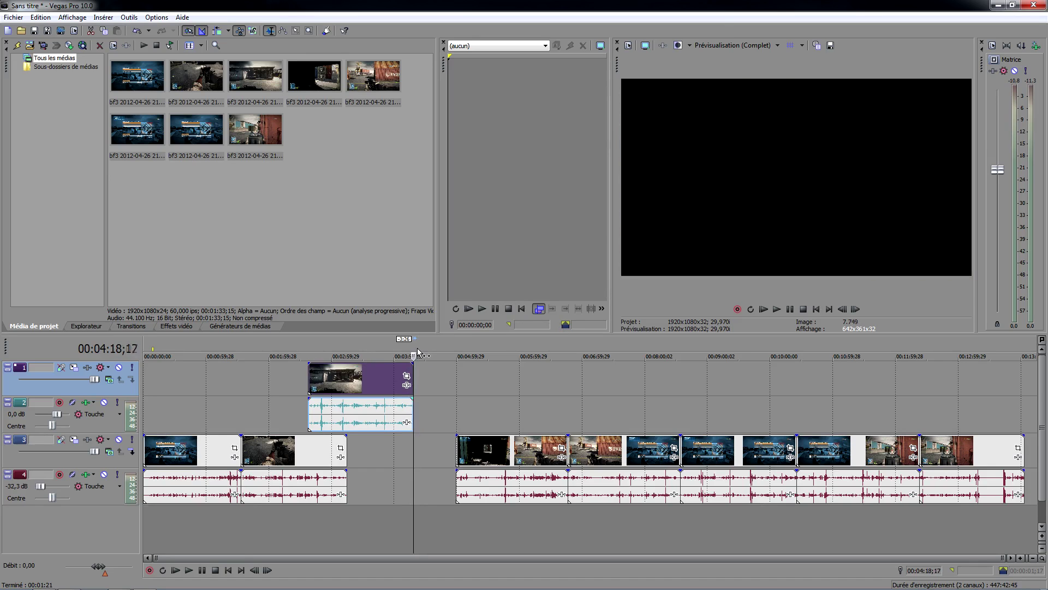
key("Left")
key("Left")
key("Right")
key("Right")
key("Right")
key("Right")
key("Left")
key("Left")
key("Right")
key("Right")
key("Right")
key("Right")
left_click(429, 343)
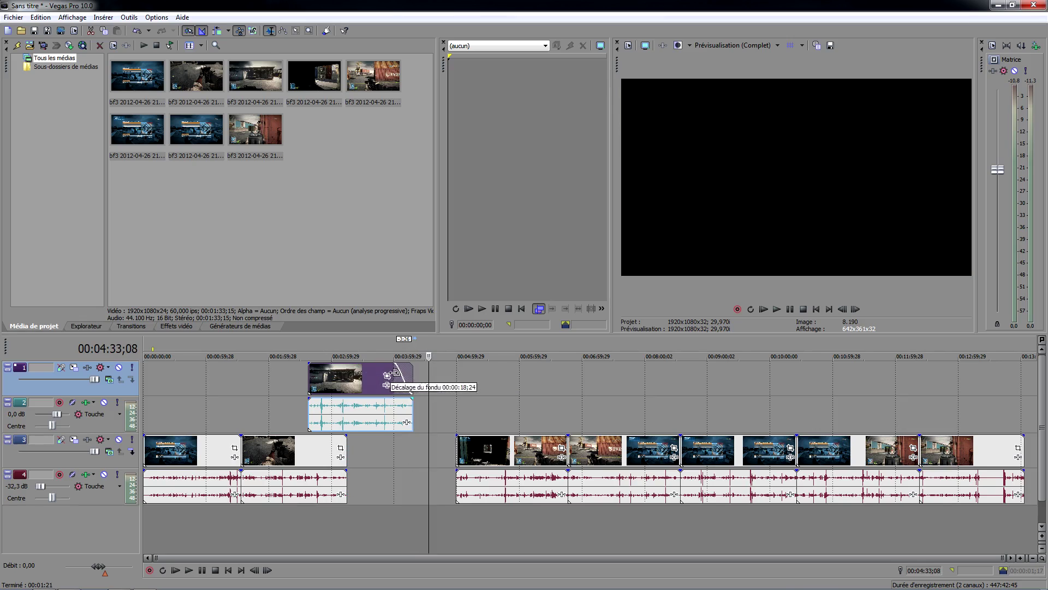
- Extend the upper clip's end by about 4 minutes so its footage loops, and step through the first loop point
left_click_drag(415, 373, 665, 380)
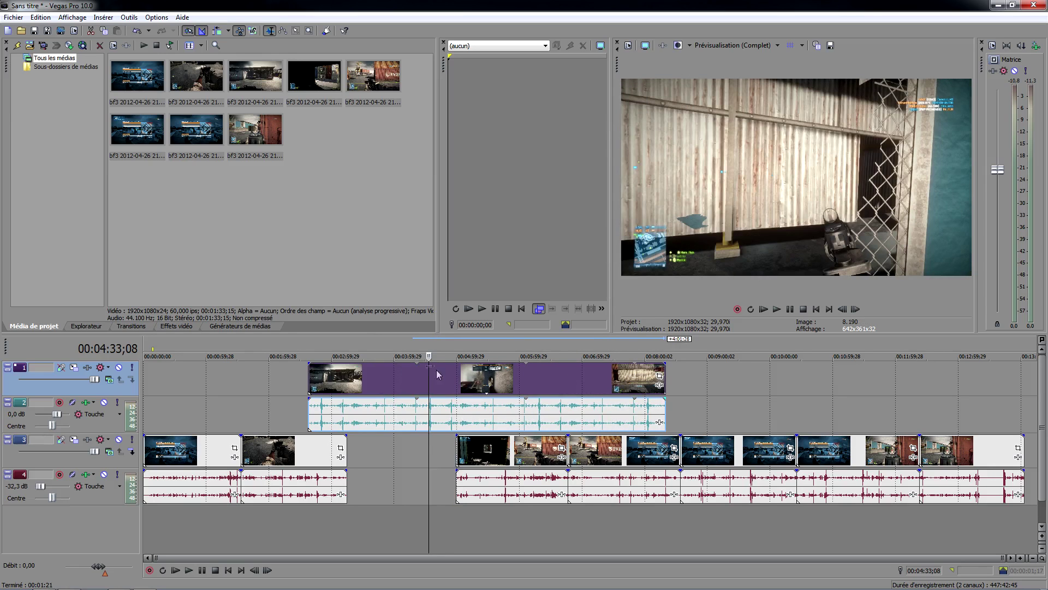
left_click(416, 349)
key("Right")
key("Right")
key("Right")
key("Right")
key("Right")
key("Right")
key("Right")
key("Right")
key("Right")
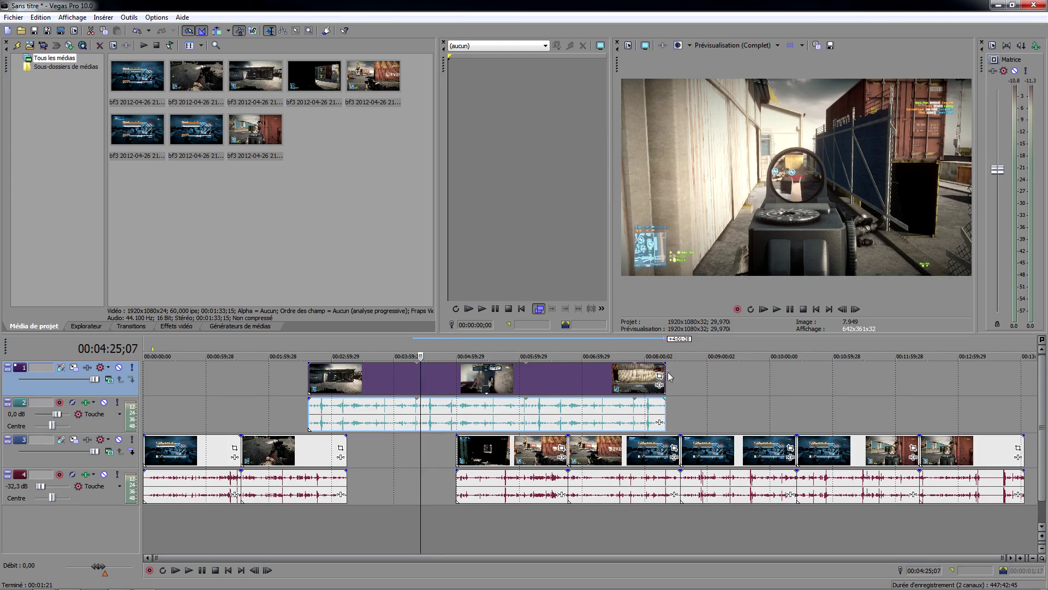
- Trim the upper clip's end back to the end of its original footage and check frames further along the timeline
left_click_drag(661, 368, 415, 371)
key("space")
key("space")
left_click(476, 345)
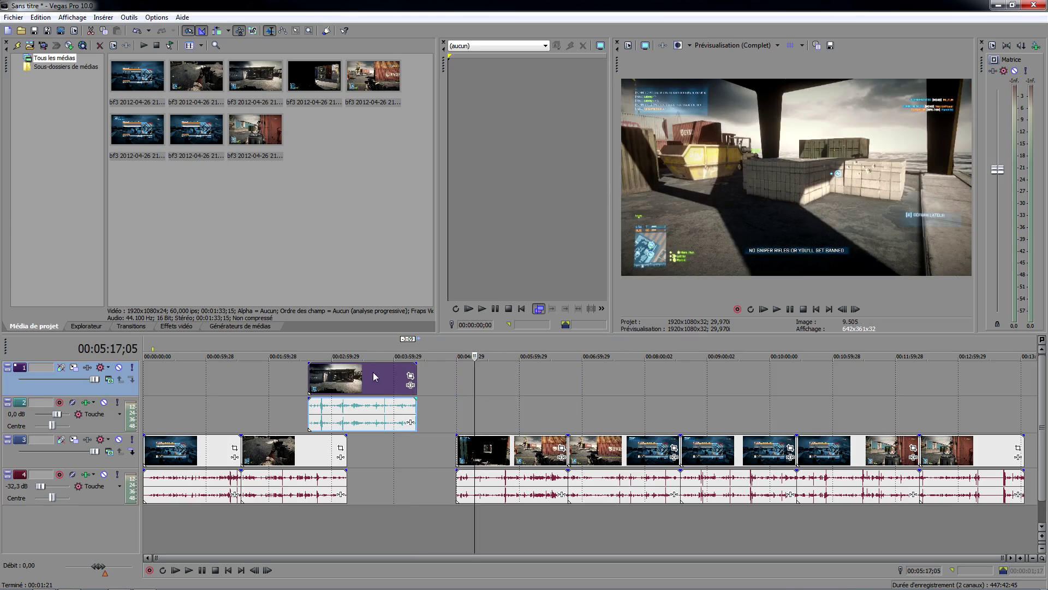
mouse_move(414, 369)
left_mouse_down()
mouse_move(470, 370)
mouse_move(417, 368)
left_mouse_up()
left_click(461, 350)
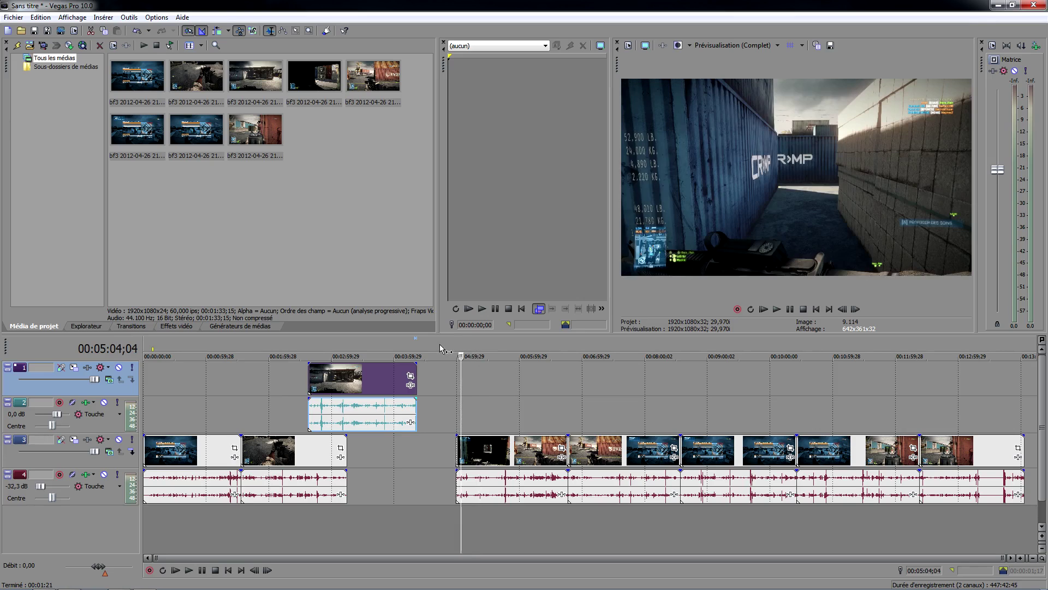
left_click(443, 345)
left_click(644, 343)
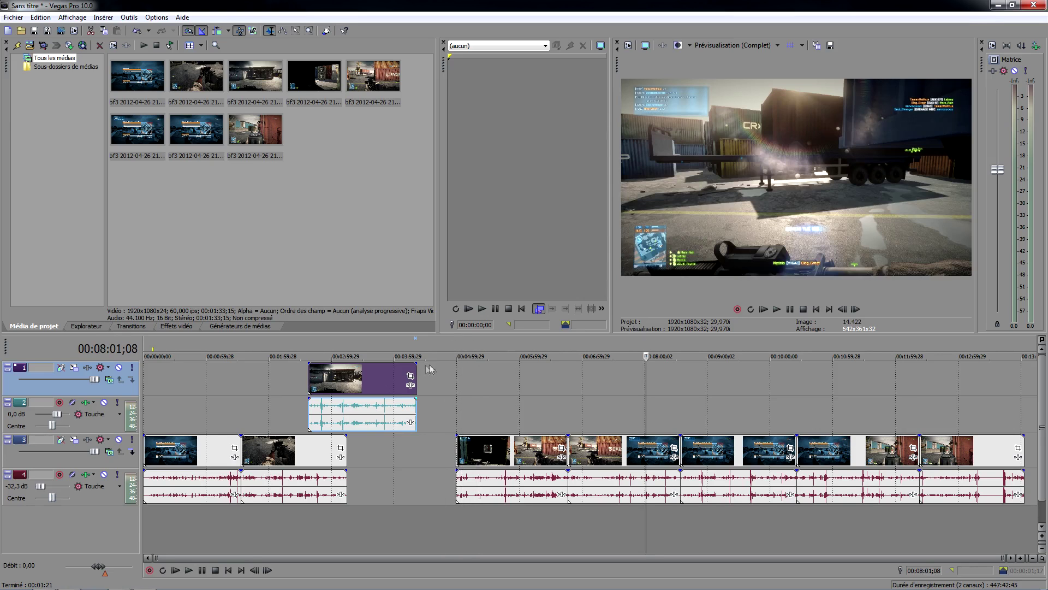
- Try extending the upper clip about 37 seconds to the start of the fourth clip, and trim it back to its original length
left_click_drag(415, 368, 455, 371)
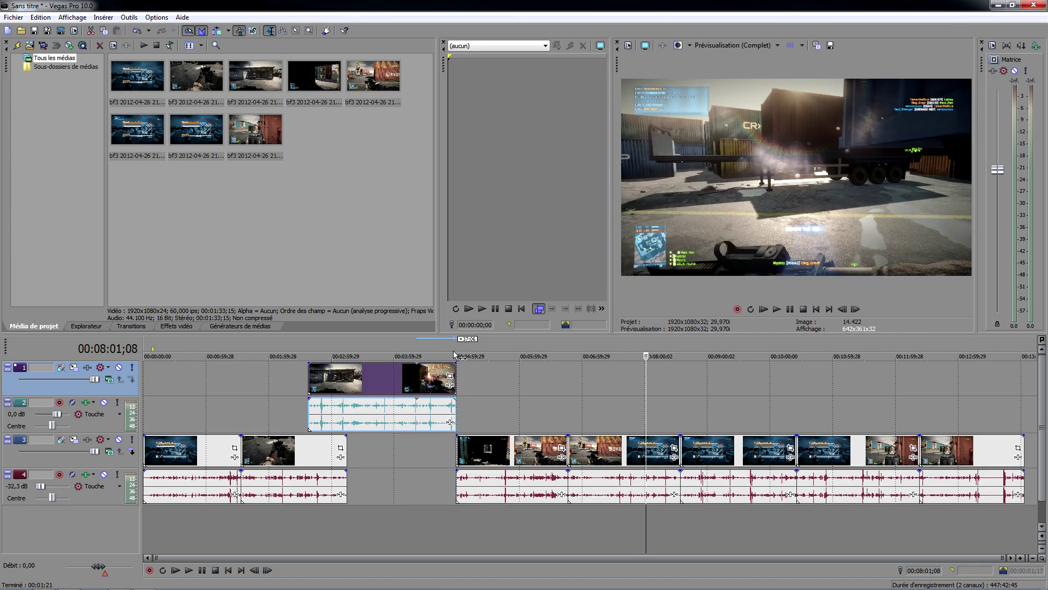
left_click(453, 353)
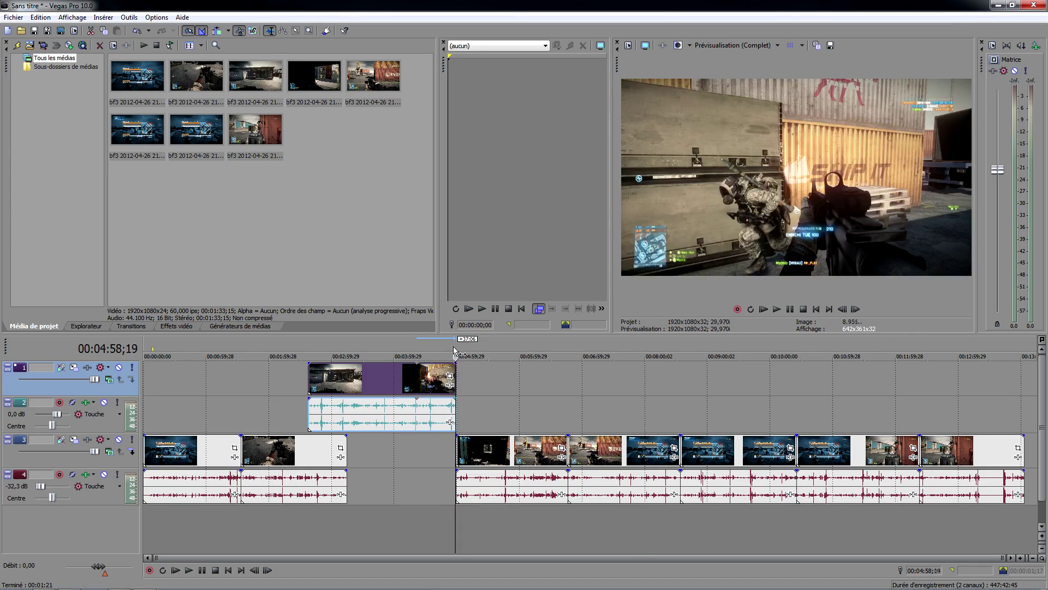
key("space")
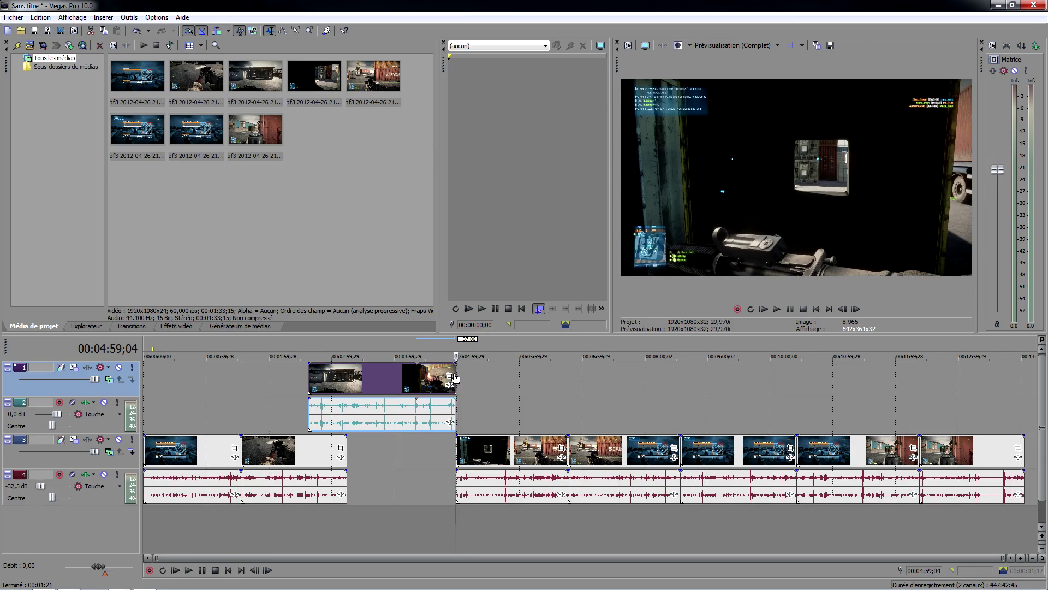
left_click_drag(453, 377, 416, 376)
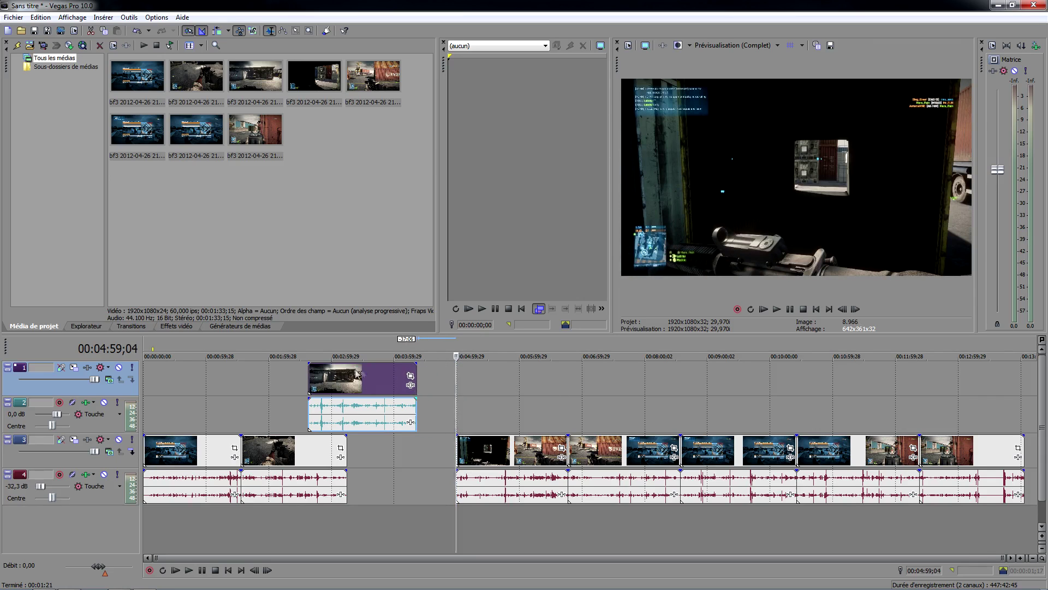
- Switch to the Selection edit tool, box-select groups of clips on the lower tracks, and clear the selection
left_click(295, 31)
left_click(504, 385)
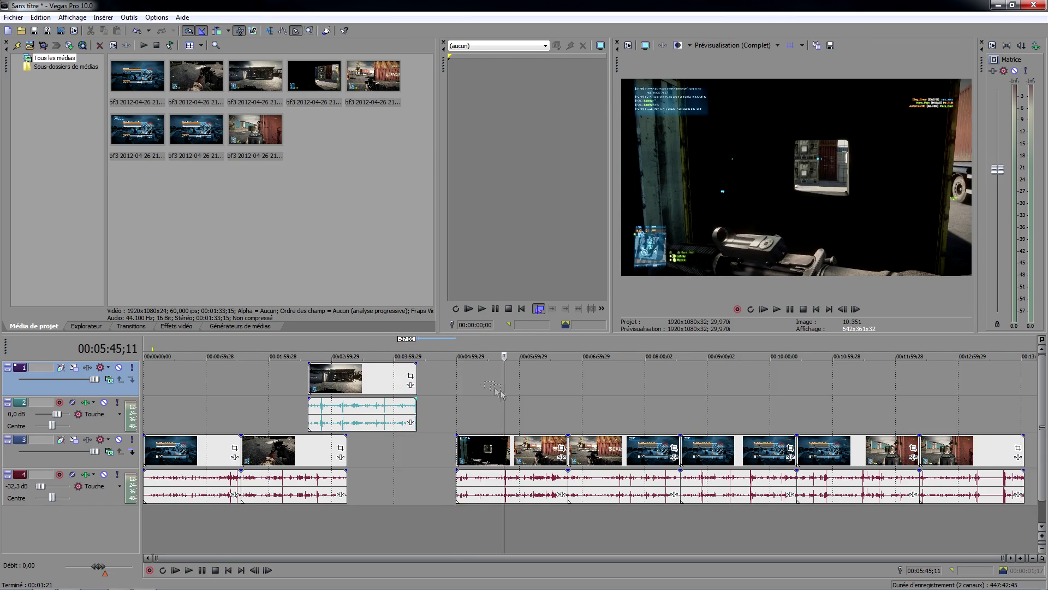
left_click_drag(686, 500, 187, 440)
left_click(576, 390)
left_click_drag(477, 384, 787, 510)
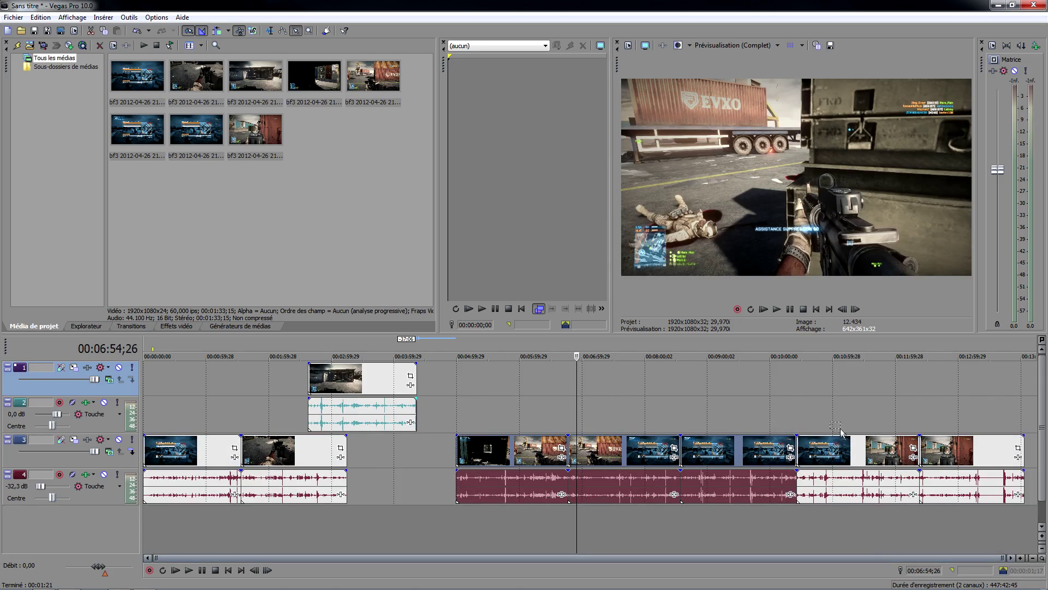
left_click(956, 466)
left_click(855, 498)
left_click(655, 498)
left_click(488, 498)
- Realign the fourth and fifth clips on the lower tracks and move the third clip down into the gap after the second clip
left_click_drag(394, 416, 543, 448)
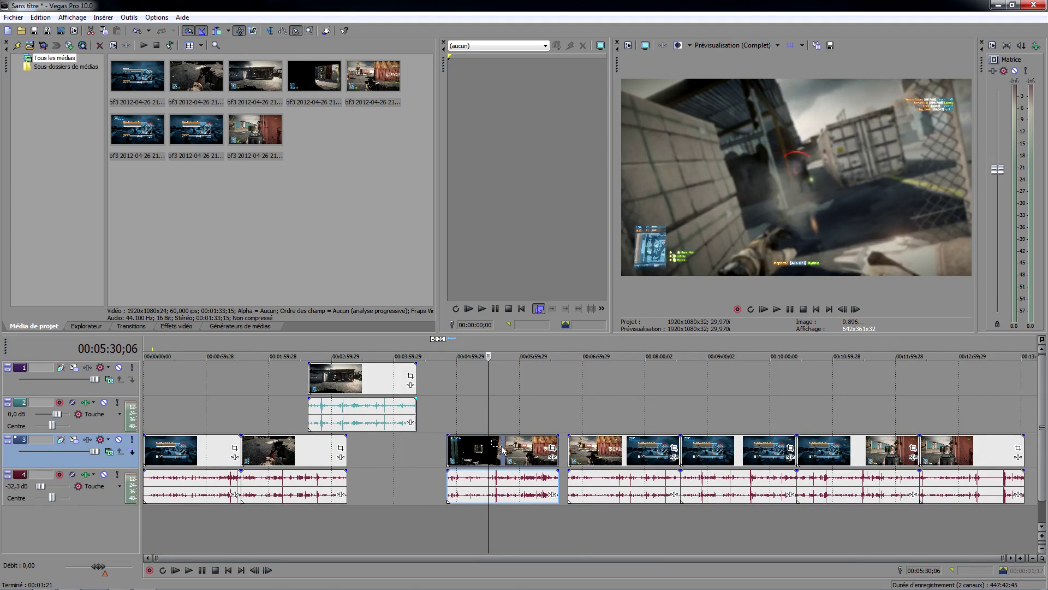
left_click_drag(652, 458, 611, 447)
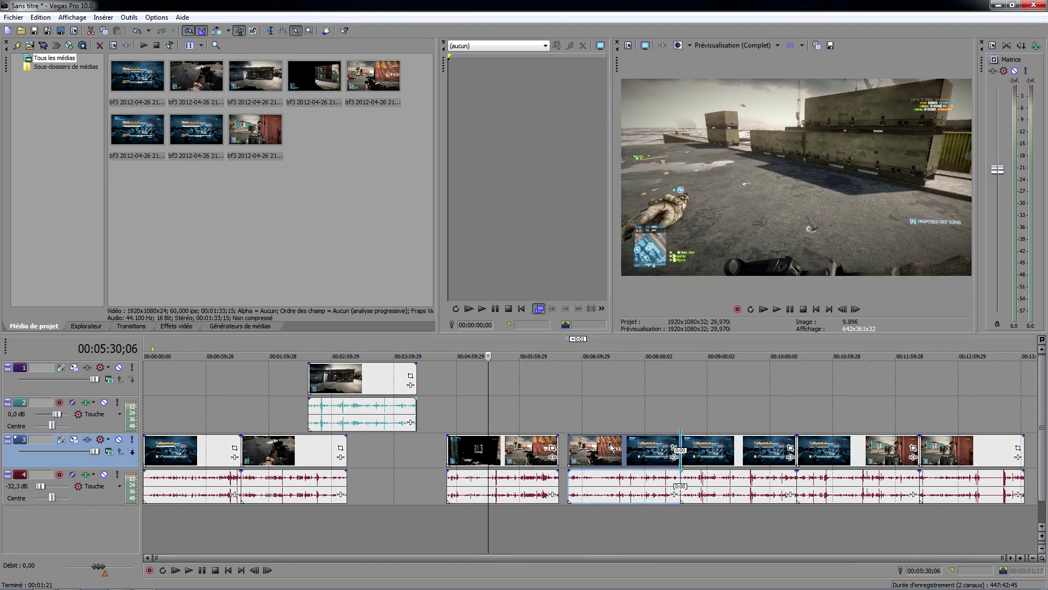
left_click(514, 447)
left_click_drag(514, 447, 524, 446)
left_click_drag(433, 414, 403, 447)
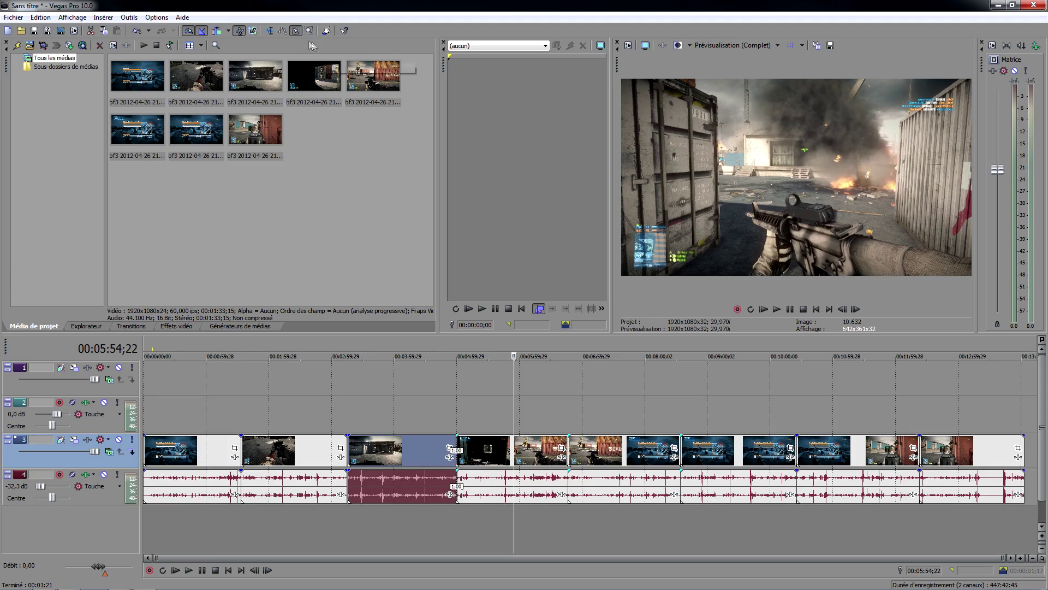
- Return to the Normal edit tool, mark the time range from 00:01:50;22 to 00:02:17;28, and play it
left_click(269, 31)
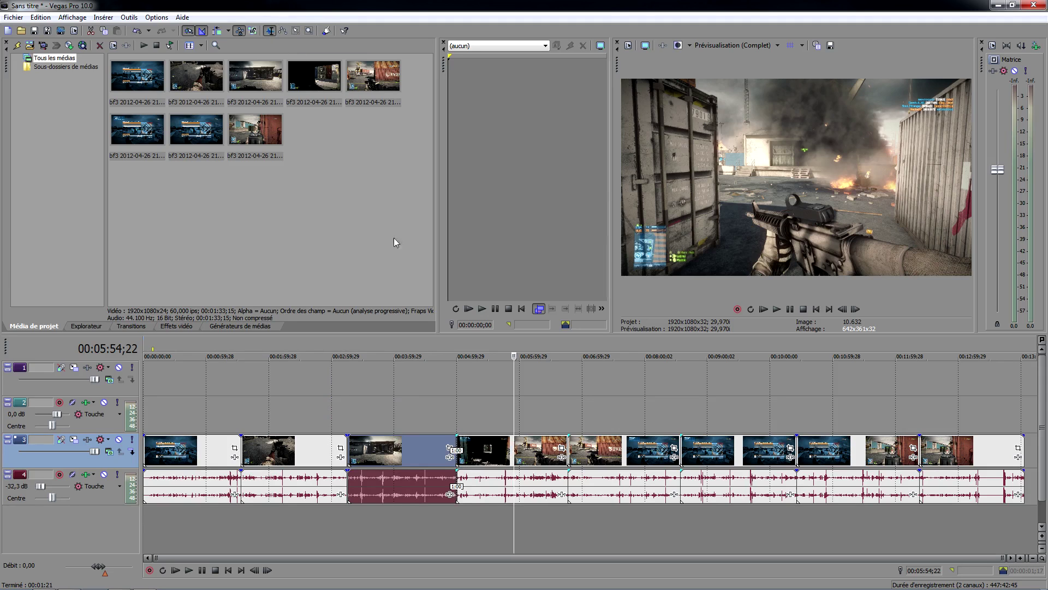
left_click_drag(463, 385, 785, 413)
left_click_drag(885, 385, 308, 388)
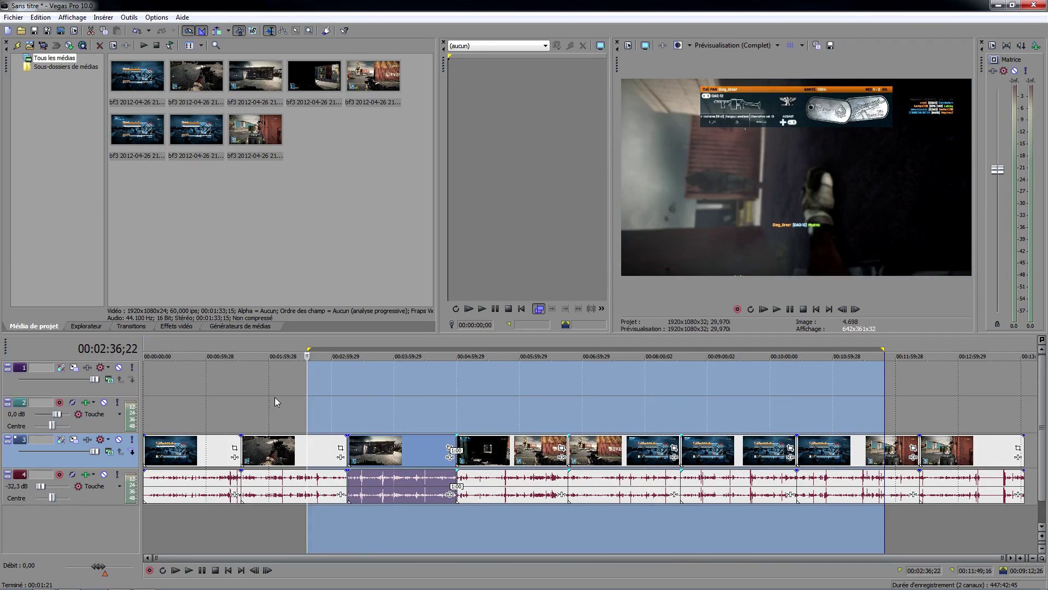
left_click_drag(259, 413, 287, 413)
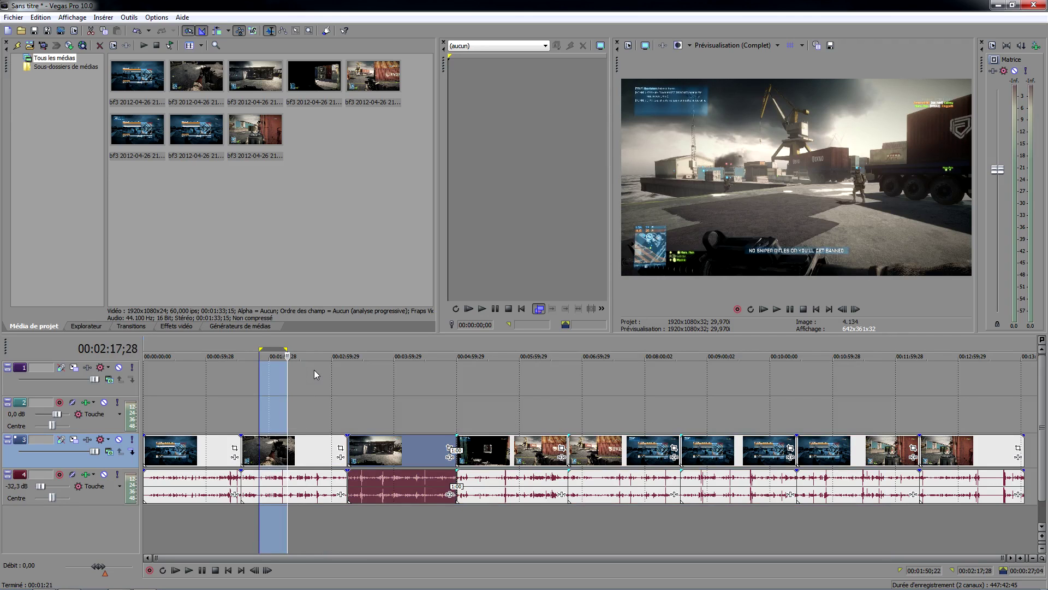
key("space")
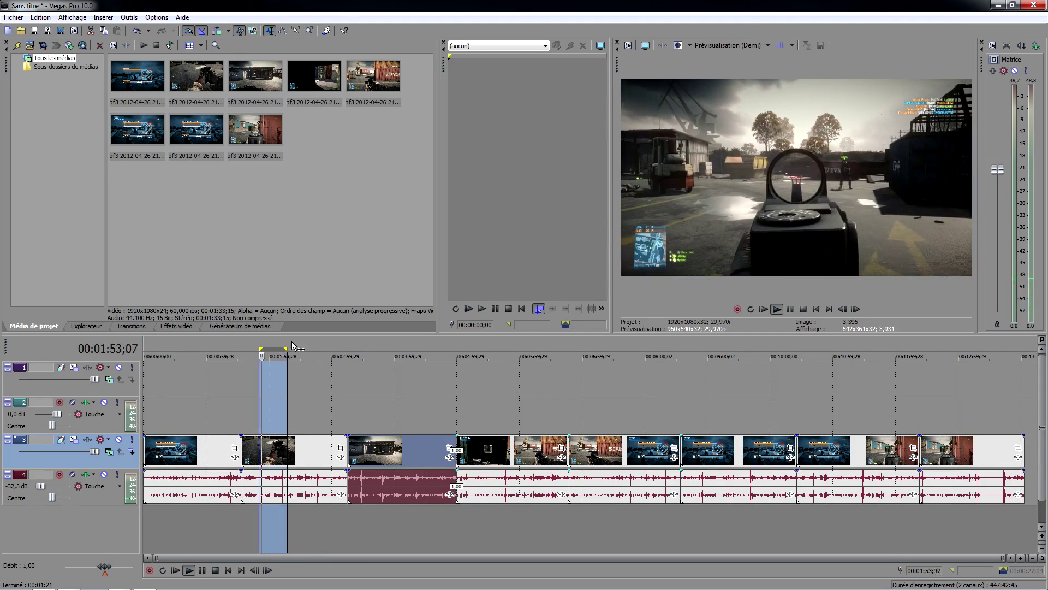
- Mark and play the time range from 00:02:36;22 to 00:02:39;10, and extend its end to 00:04:51;08
left_click_drag(286, 351, 286, 351)
left_click(309, 363)
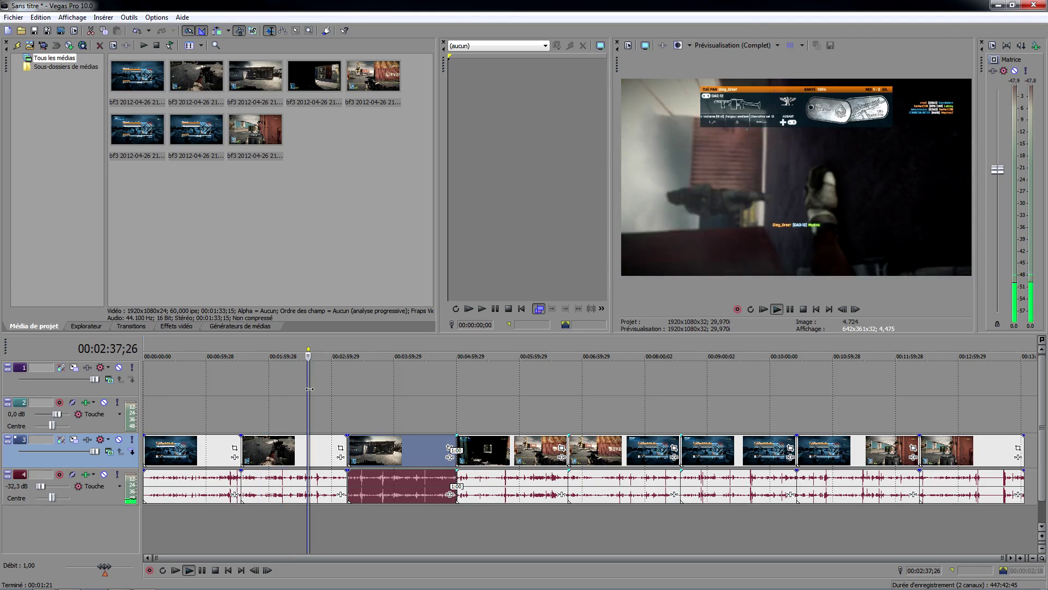
key("Return")
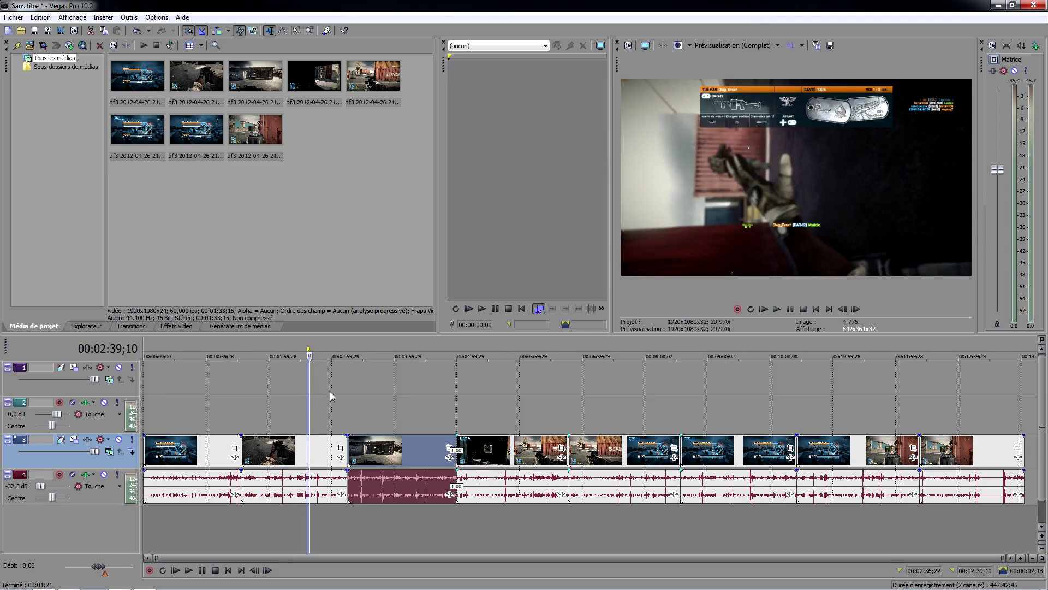
scroll(312, 390, "up", 10)
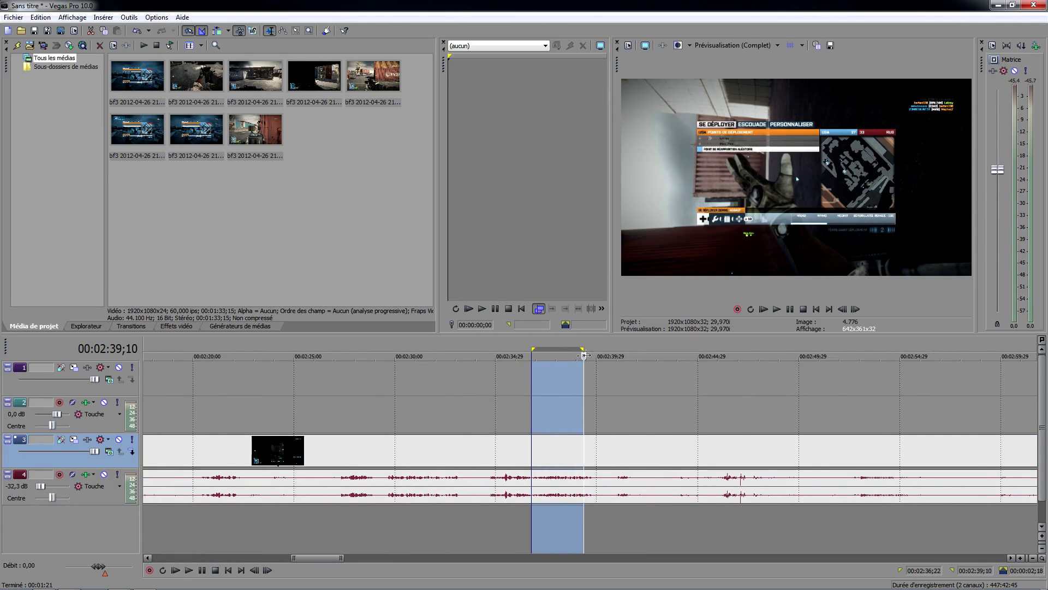
key("space")
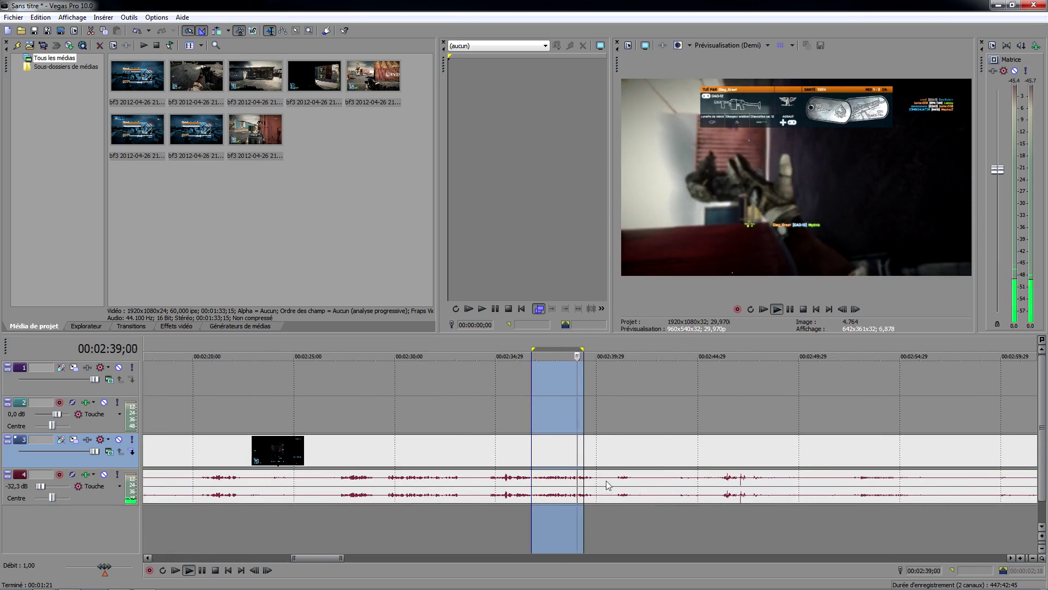
scroll(579, 351, "down", 8)
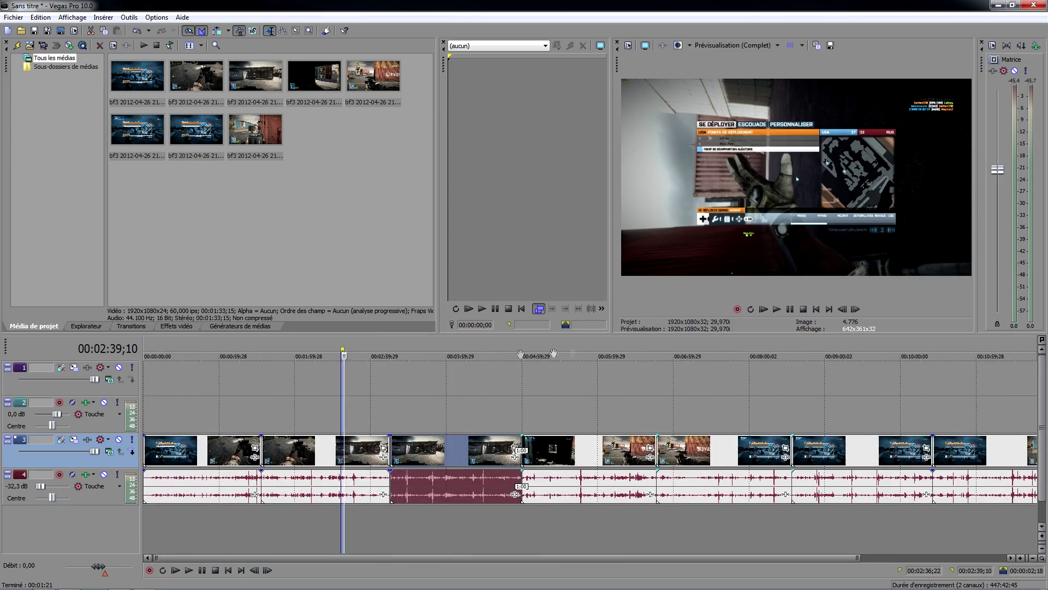
left_click_drag(344, 350, 510, 350)
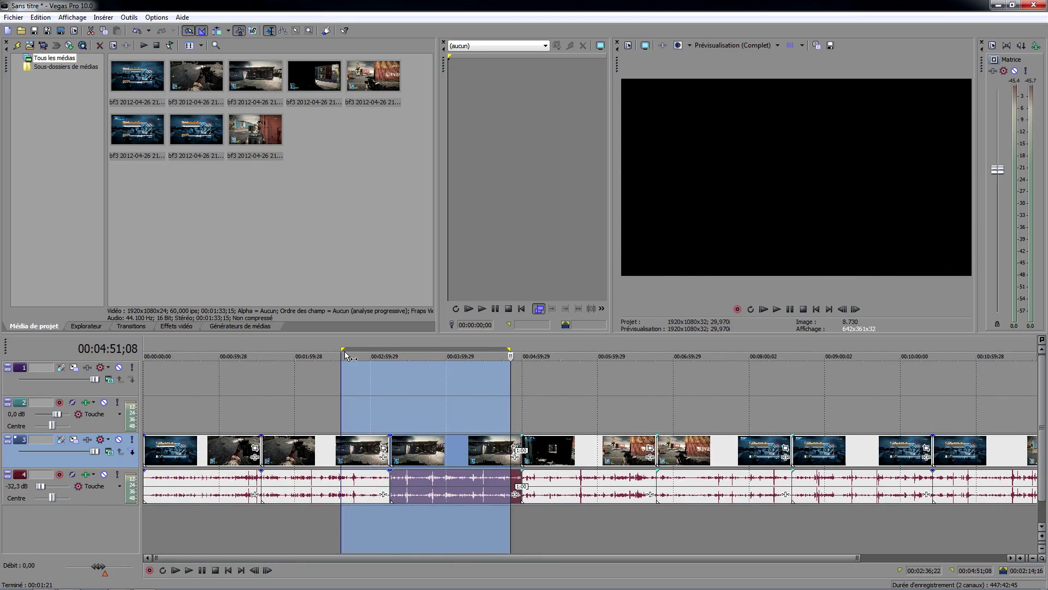
- Extend the marked time range to run from the project start to 00:14:03;10, and clear the clip selection
scroll(346, 355, "down", 2)
left_click_drag(446, 350, 1021, 356)
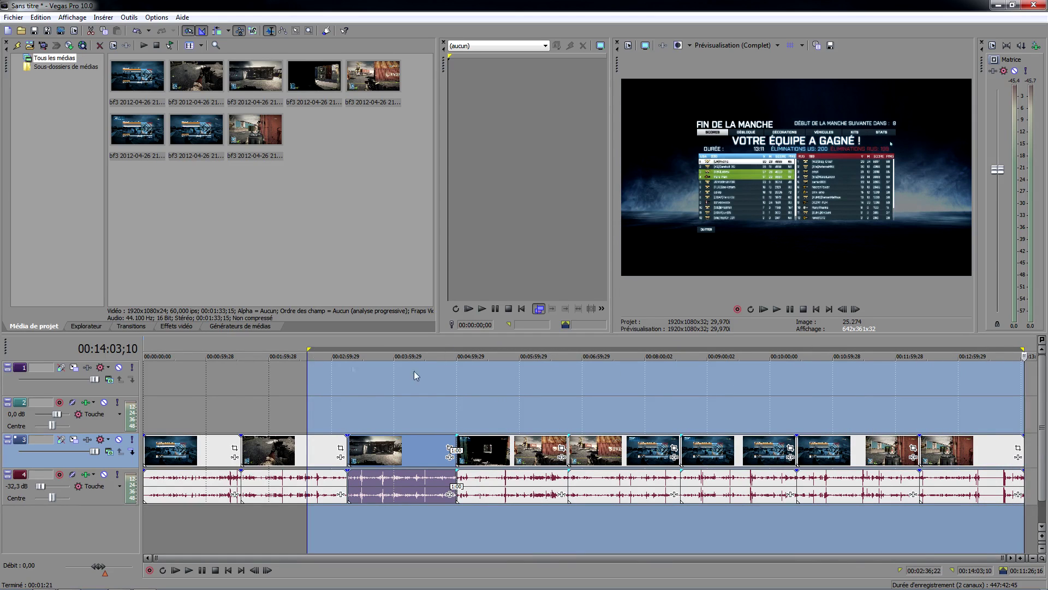
left_click_drag(309, 349, 144, 349)
left_click(213, 350)
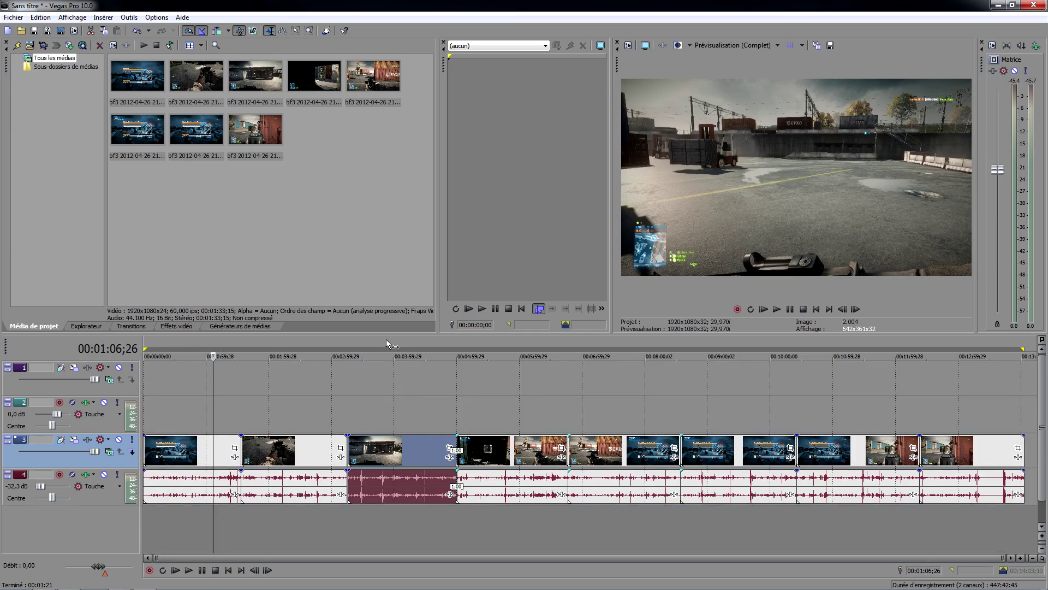
left_click(390, 377)
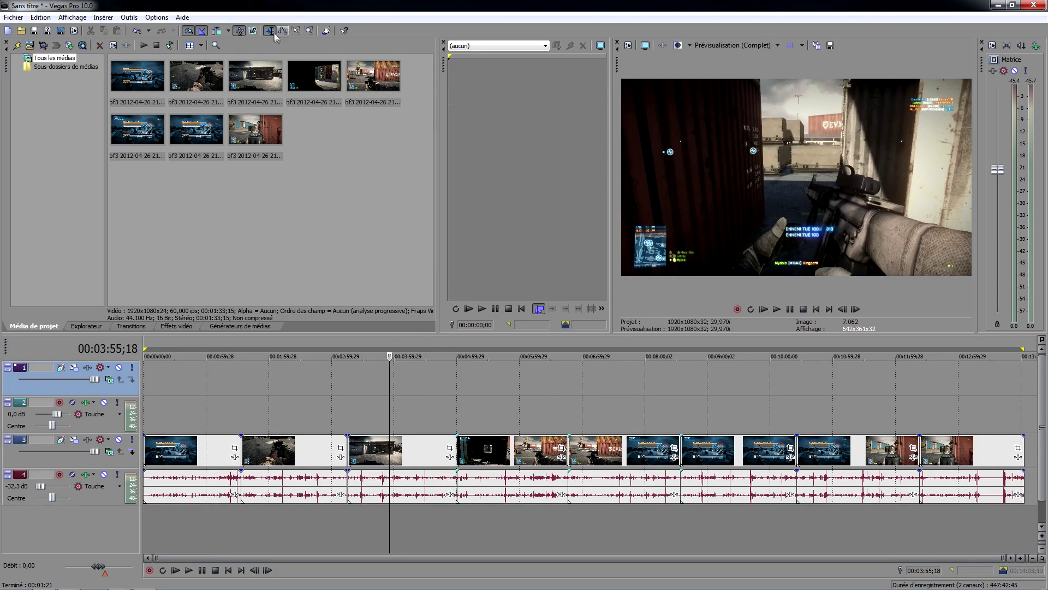
- Slightly trim the end of the second clip, just before the gap ahead of the third clip
scroll(500, 459, "up", 6)
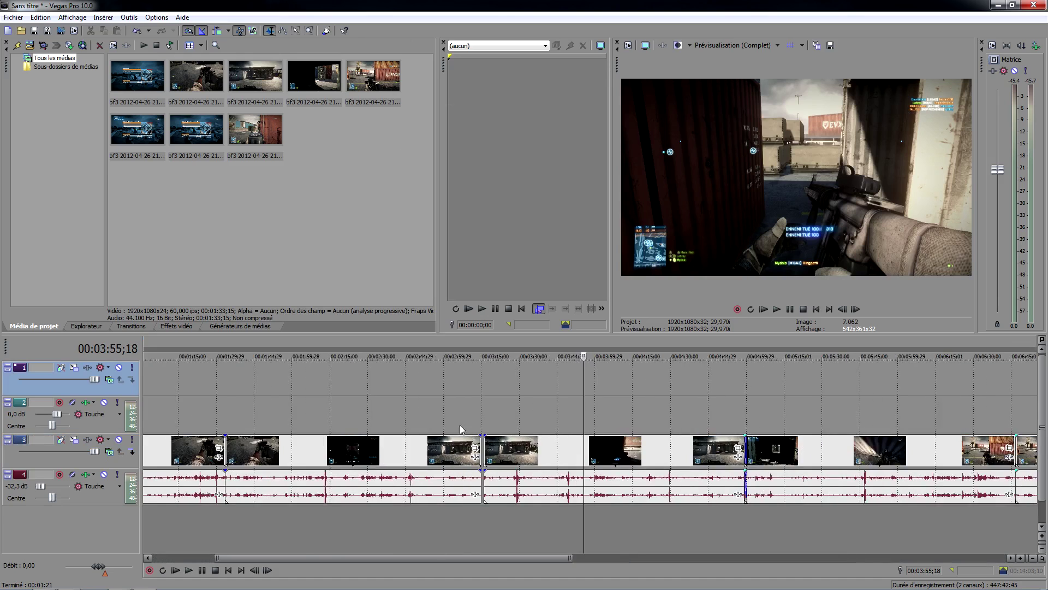
left_click(400, 454)
scroll(371, 428, "down", 5)
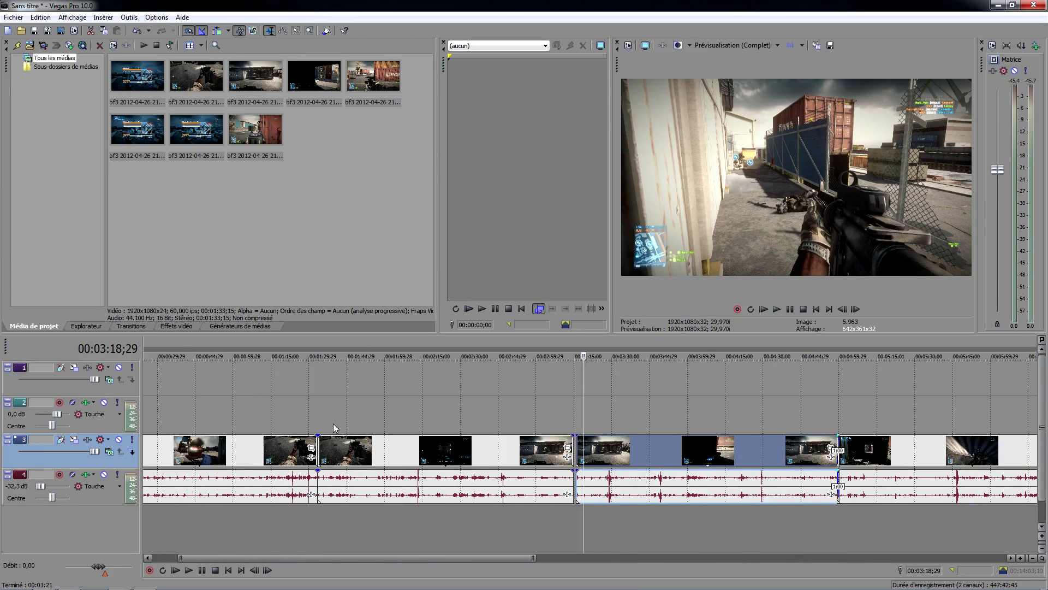
scroll(335, 427, "up", 10)
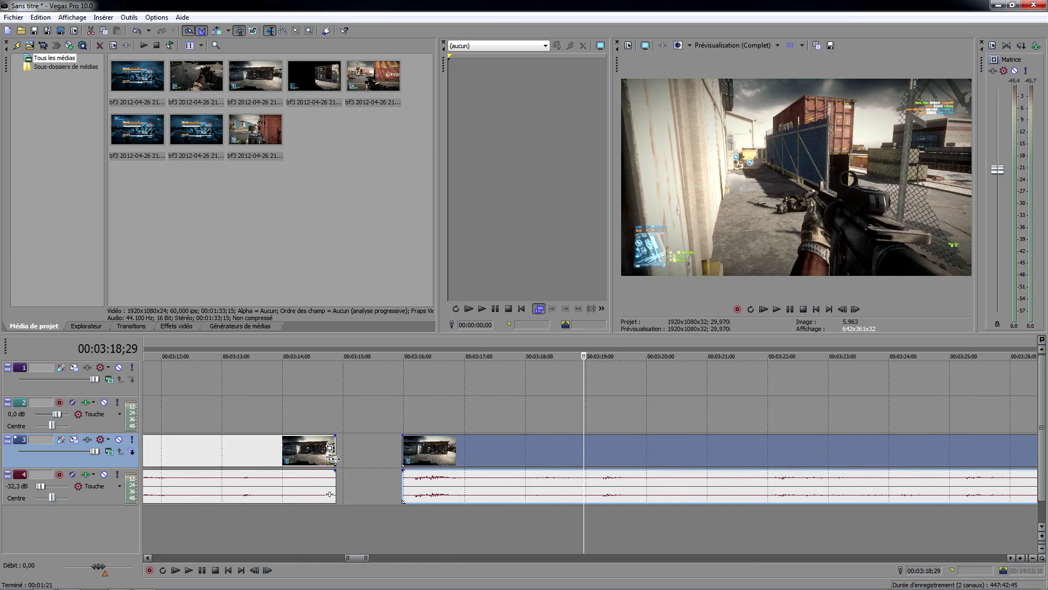
mouse_move(333, 460)
left_mouse_down()
mouse_move(349, 460)
mouse_move(337, 460)
left_mouse_up()
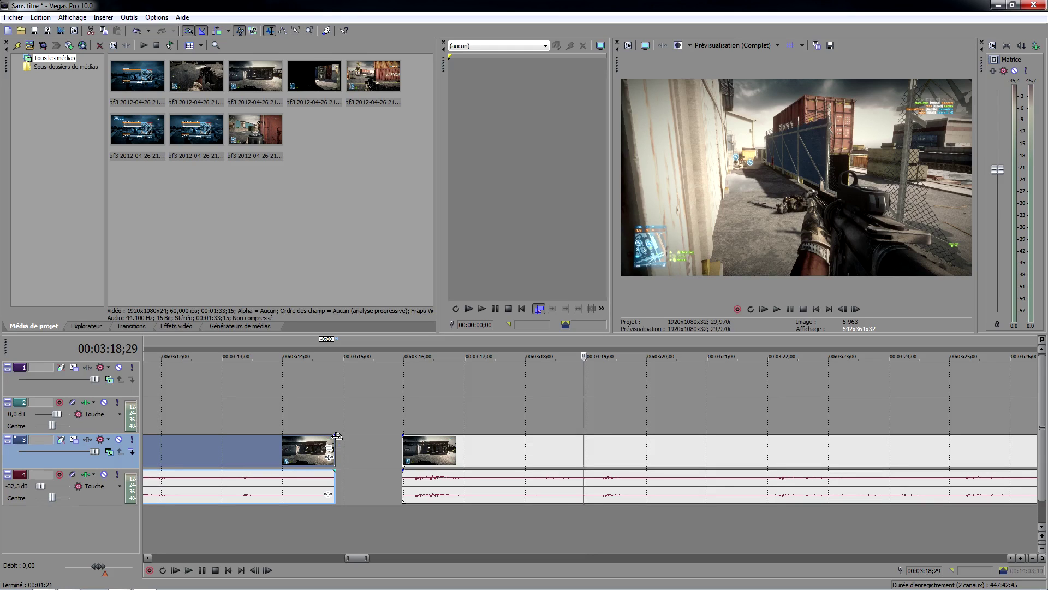
- Add a video fade-out to the end of the second clip, starting at about 00:03:13;02
left_click_drag(336, 437, 307, 437)
left_click_drag(286, 443, 227, 444)
- Examine the second clip's video fade-out frame by frame, forward and backward, starting from 00:03:12;24
left_click(210, 345)
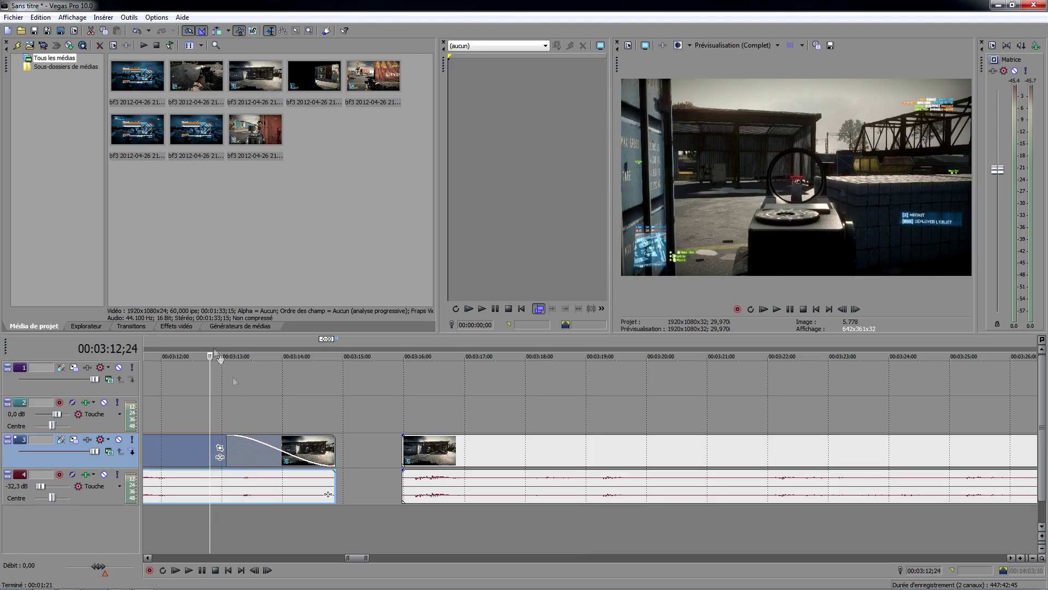
key("Right")
key("Right")
key("Right")
key("Right")
key("Right")
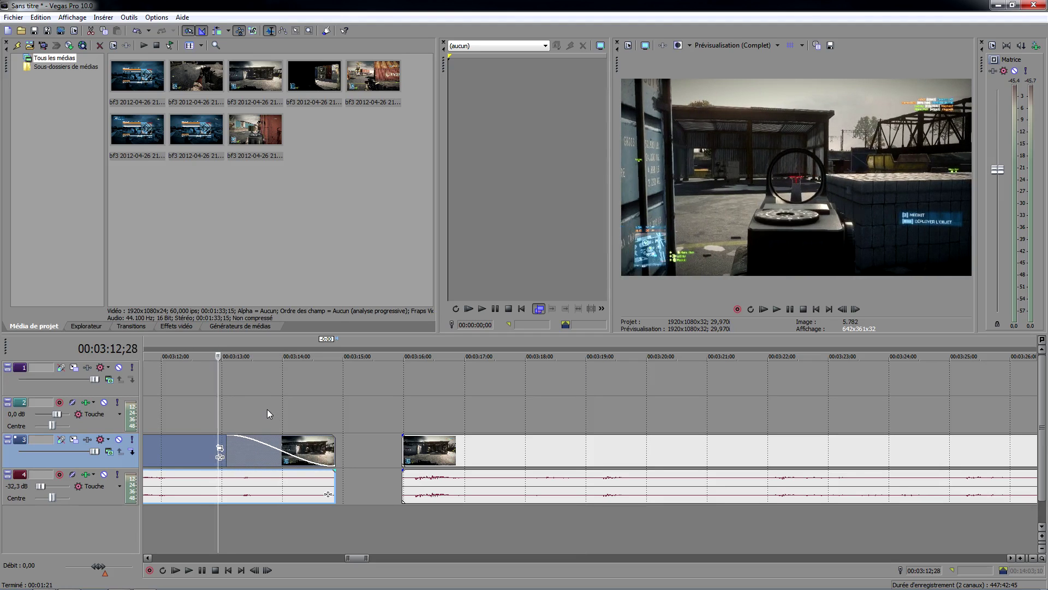
key("Right")
key("Right")
key("Right")
key("Right")
key("Right")
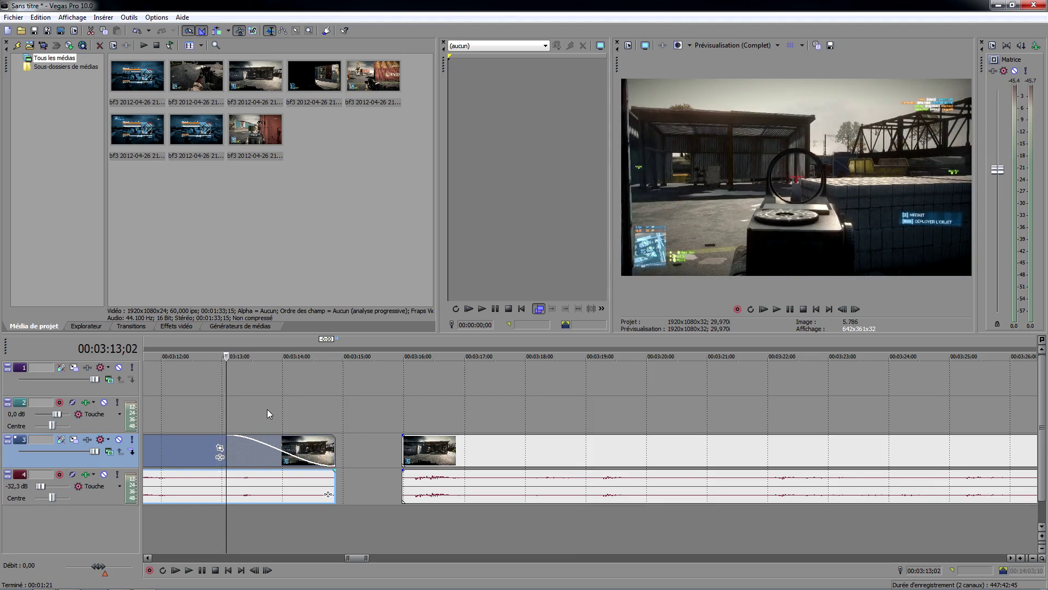
key("Right")
key("Right")
key("Right")
key("Right")
key("Right")
key("Right")
key("Right")
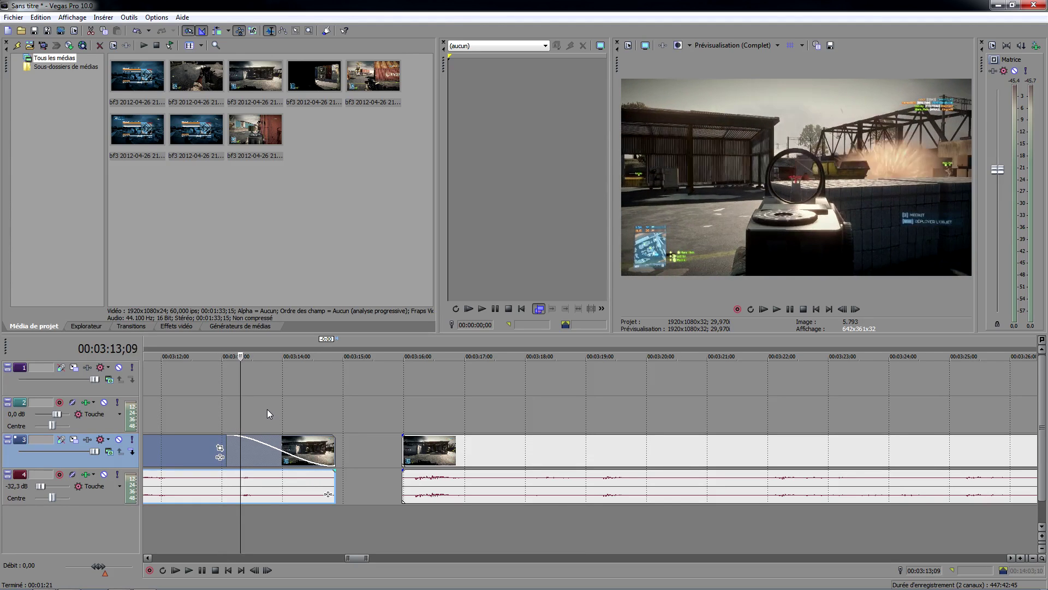
key("Right")
key("Right")
key("Right")
key("Right")
key("Right")
key("Right")
key("Right")
key("Right")
key("Right")
key("Right")
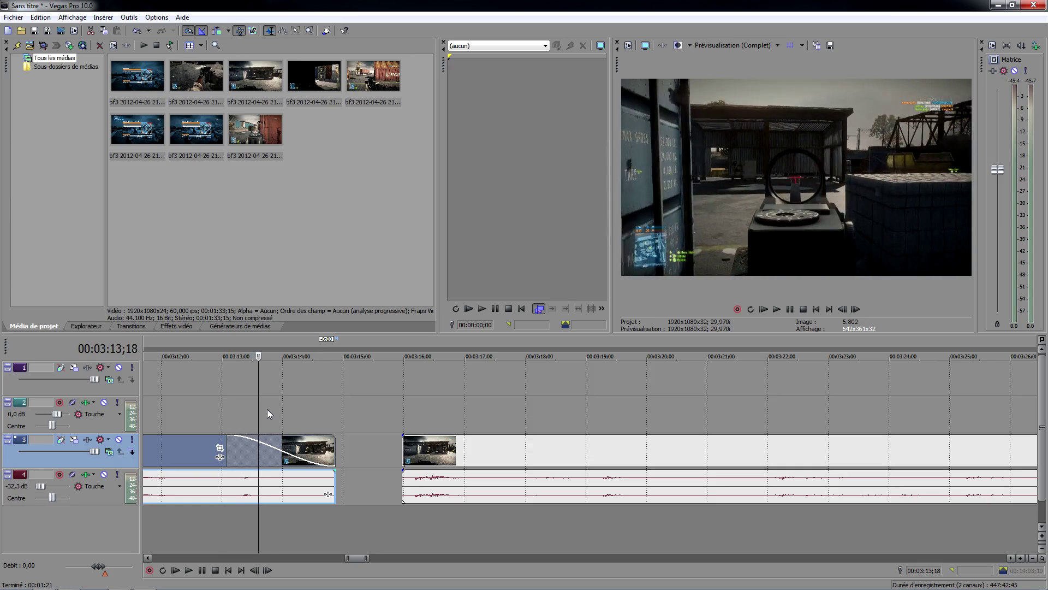
key("Right")
key("Right")
key("Right")
key("Right")
key("Right")
key("Right")
key("Right")
key("Right")
key("Right")
key("Right")
key("Right")
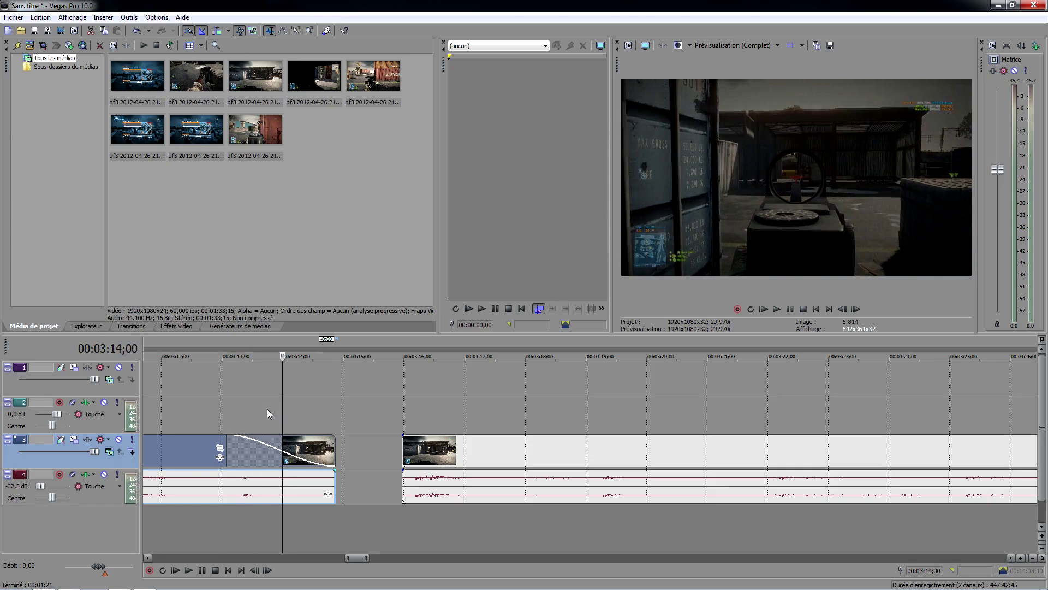
key("Right")
key("Right")
key("Right")
key("Right")
key("Right")
key("Right")
key("Right")
key("Right")
key("Right")
key("Right")
key("Right")
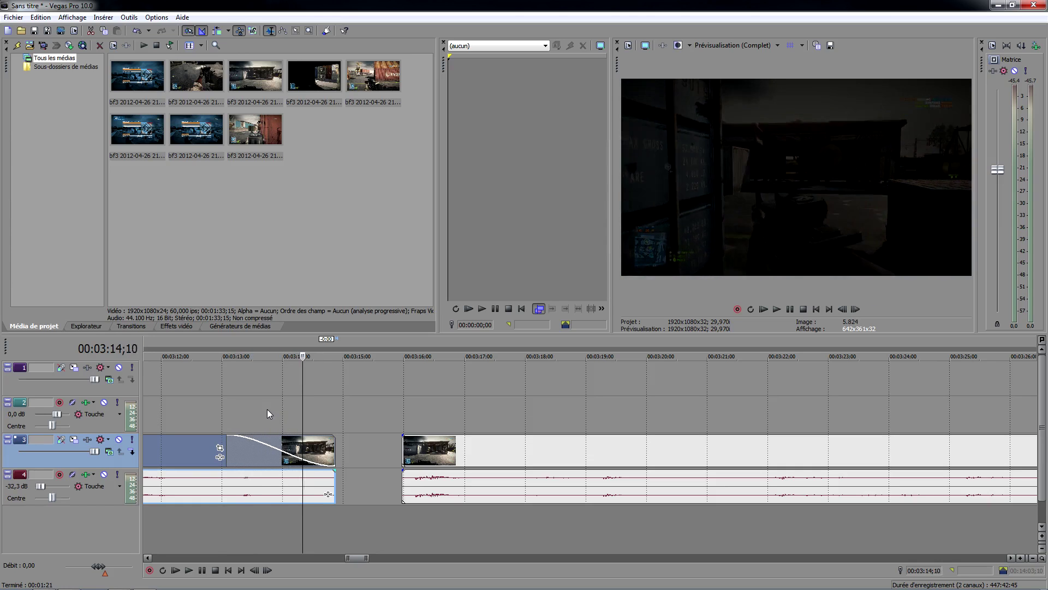
key("Right")
key("Right")
key("Right")
key("Right")
key("Right")
key("Right")
key("Right")
key("Right")
key("Right")
key("Right")
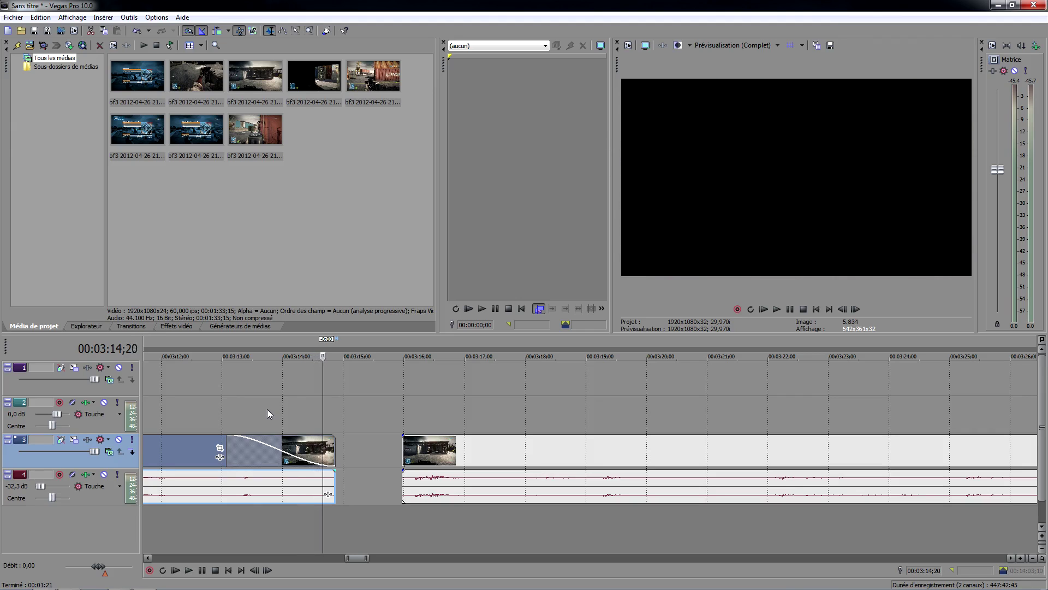
key("Right")
key("Right")
key("Right")
key("Right")
key("Left")
key("Left")
key("Left")
key("Left")
key("Left")
key("Left")
key("Left")
key("Left")
key("Left")
key("Left")
key("Left")
key("Left")
key("Left")
key("Left")
key("Left")
key("Left")
key("Left")
key("Left")
key("Left")
key("Right")
key("Right")
key("Right")
key("Right")
key("Right")
key("Right")
key("Right")
key("Right")
key("Right")
key("Right")
key("Right")
key("Right")
key("Right")
key("Right")
key("Left")
key("Left")
key("Left")
key("Left")
key("Left")
key("Left")
key("Left")
key("Left")
key("Left")
key("Left")
key("Left")
key("Left")
key("Left")
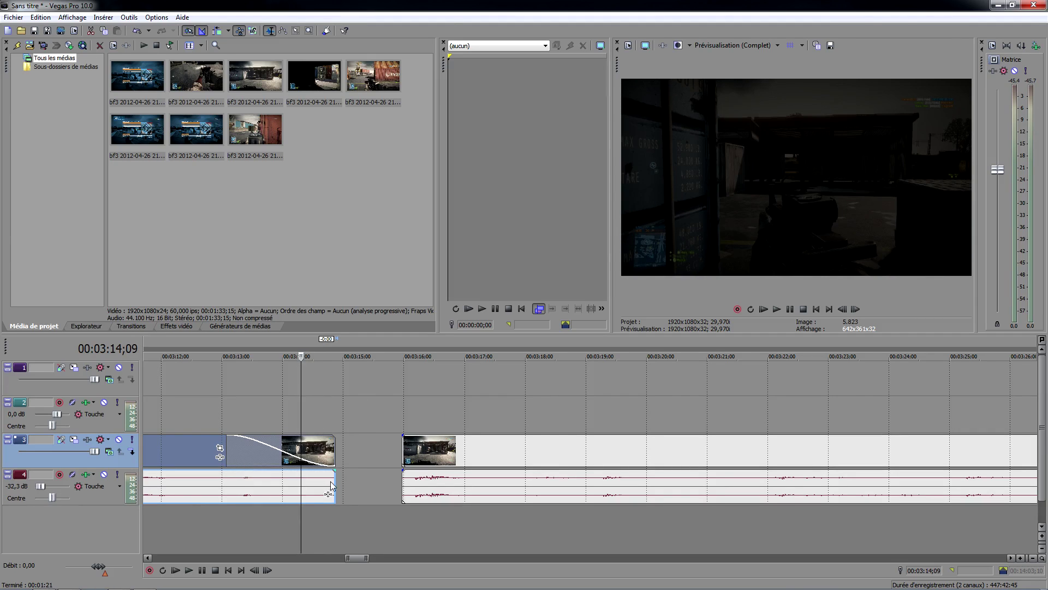
- Add a fade-out of matching length to the second clip's audio and play through the fade
left_click(332, 483)
left_click_drag(331, 475, 226, 480)
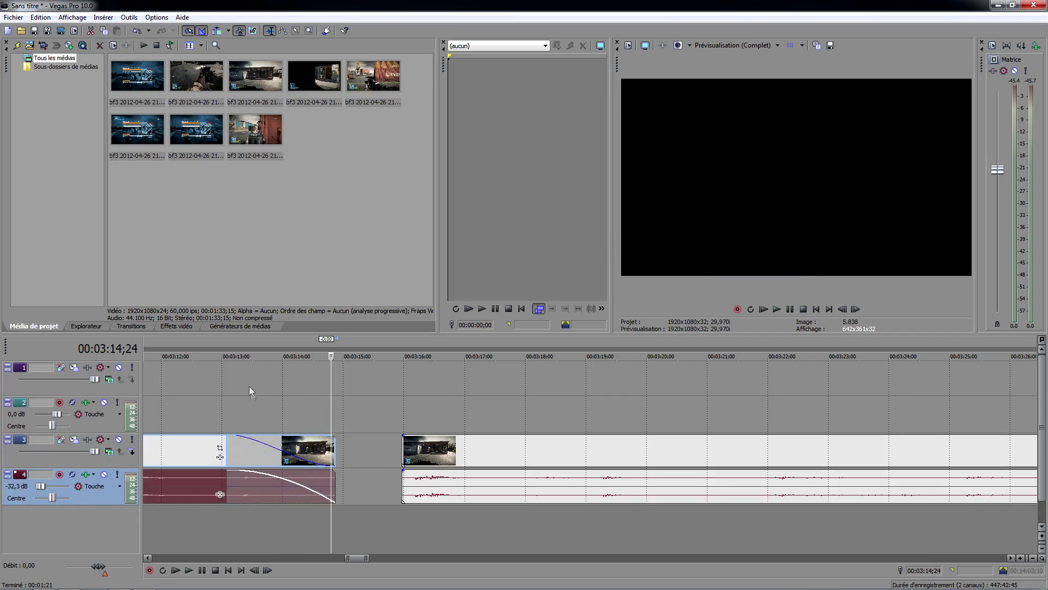
left_click(229, 345)
key("space")
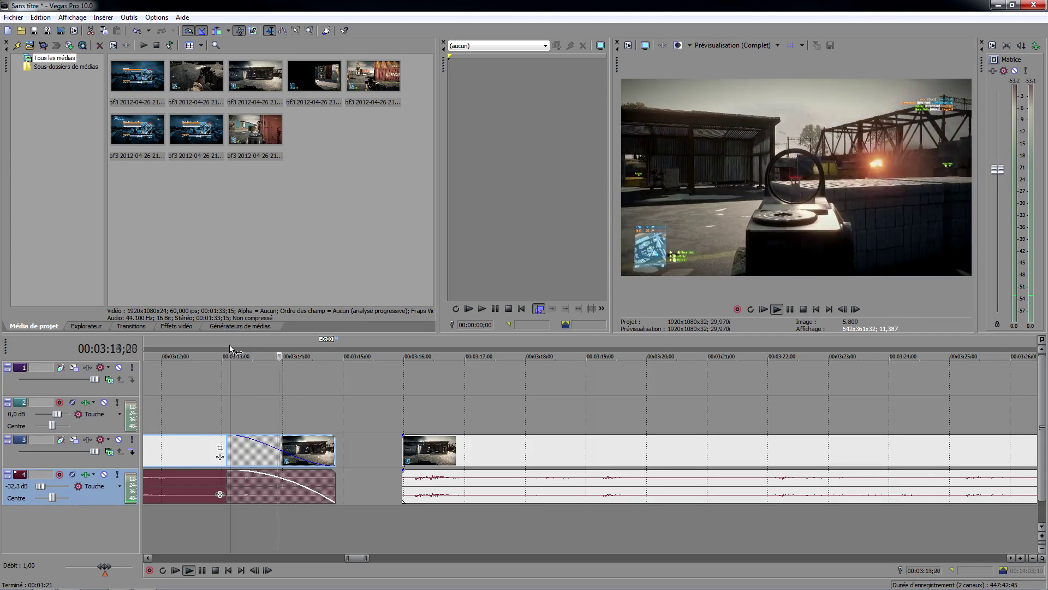
key("space")
- Raise audio track 4's volume, replay the fade-out from 00:03:12;07, and settle the track volume at -8.9 dB
left_click_drag(43, 483, 51, 485)
left_click(176, 344)
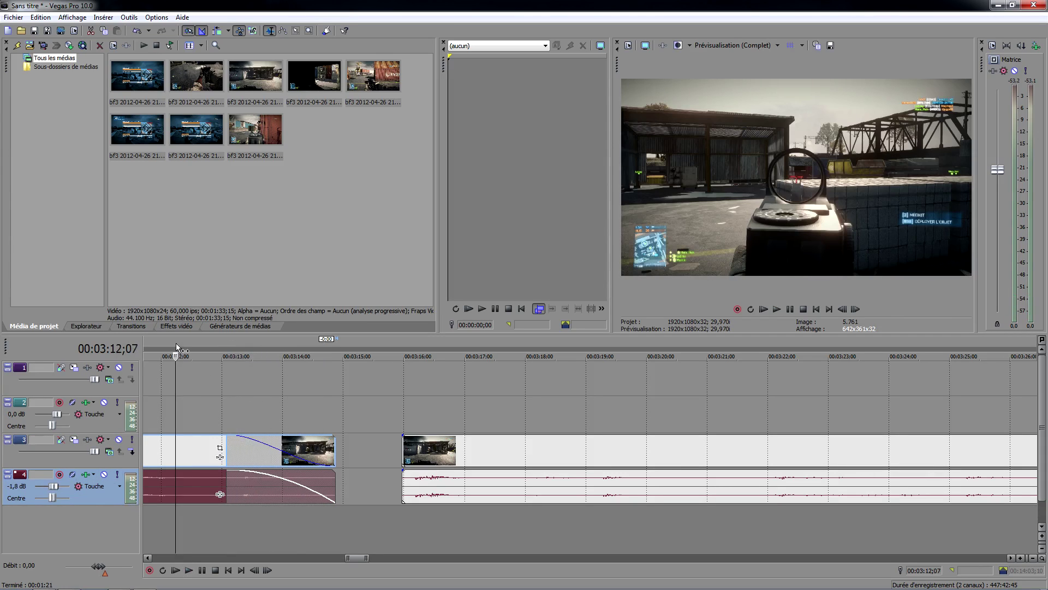
key("space")
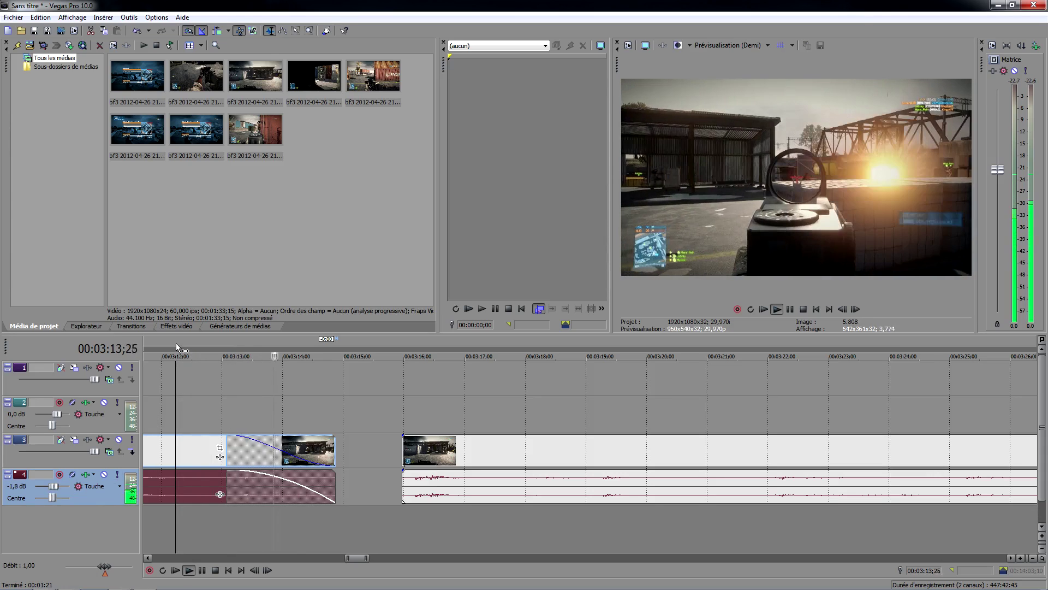
key("space")
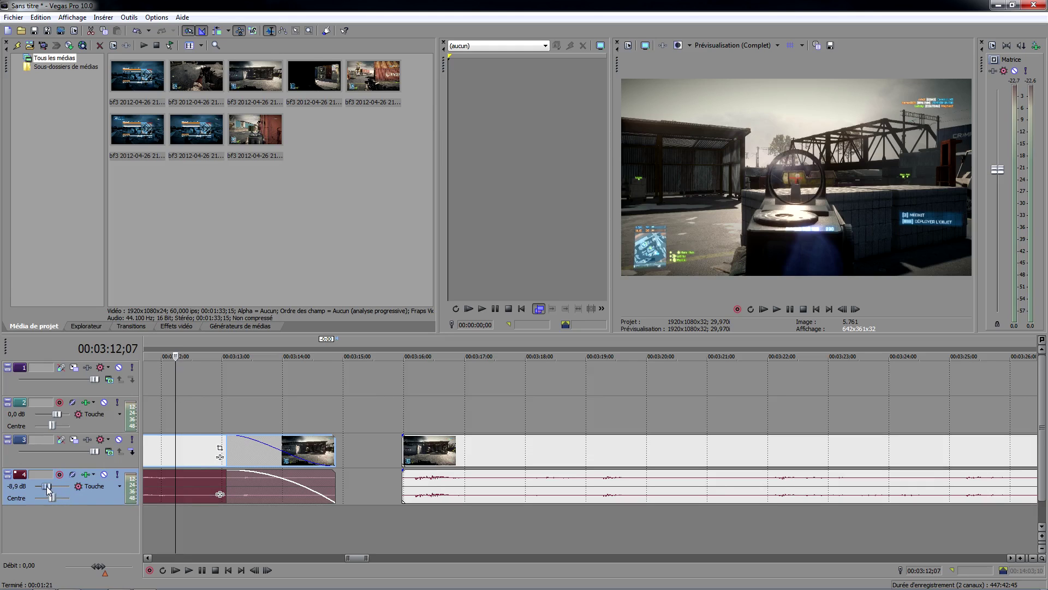
- Remove the fade-outs from the end of the second clip's video and audio
scroll(282, 476, "down", 2)
scroll(350, 471, "up", 3)
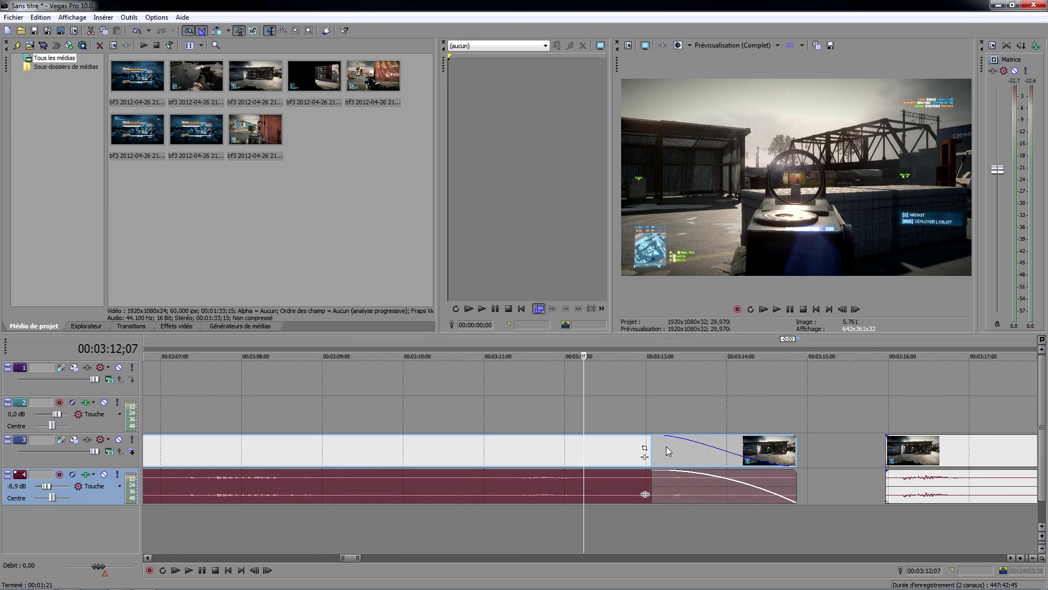
left_click_drag(652, 447, 797, 448)
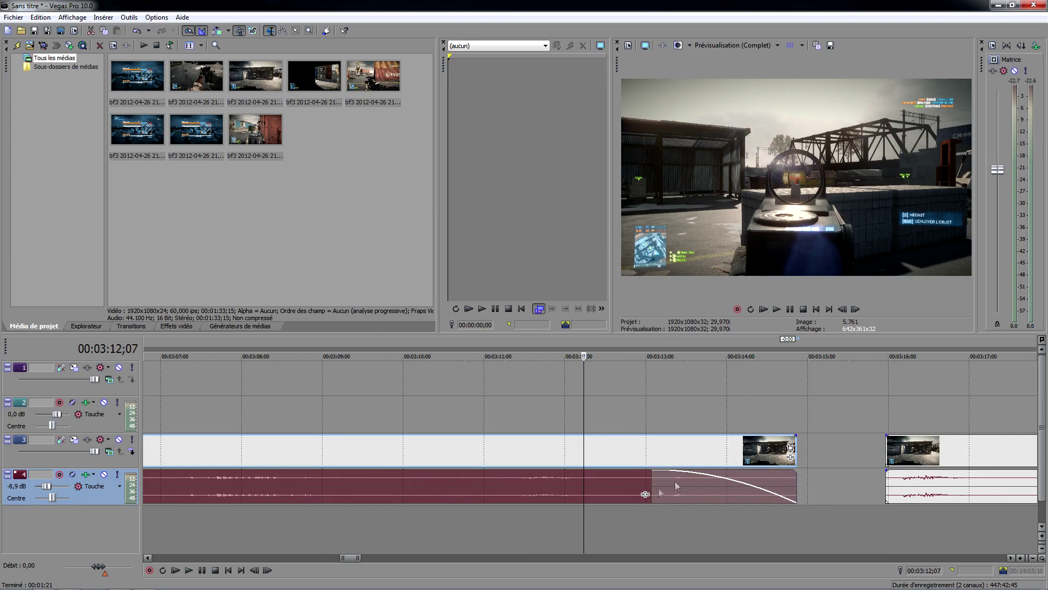
left_click_drag(652, 482, 798, 485)
- With the Selection edit tool, move the second clip back against the first clip to close the small gap near 00:01:33;16
scroll(640, 466, "down", 5)
scroll(641, 465, "down", 6)
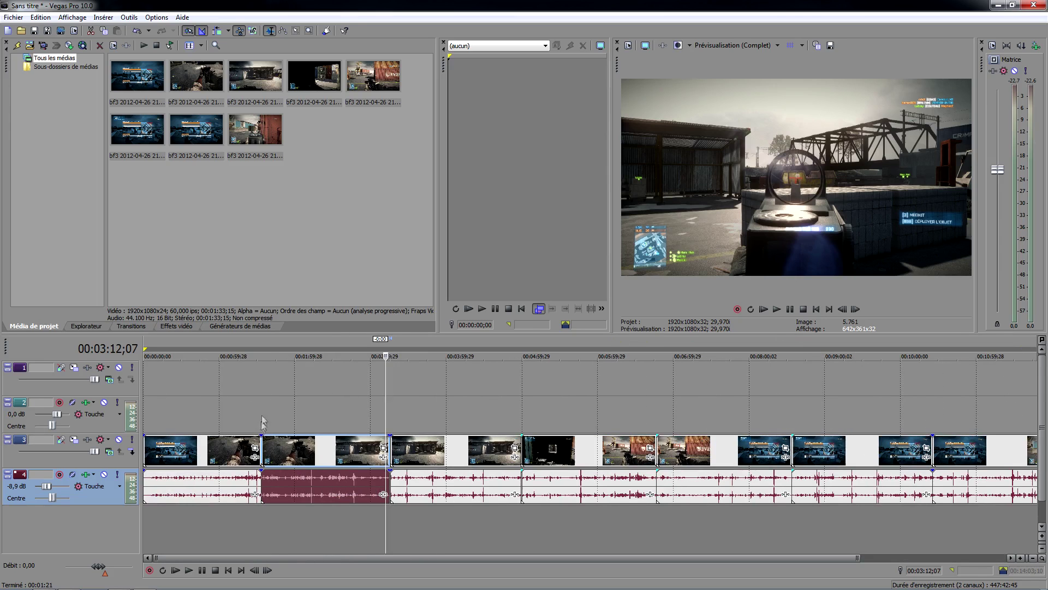
left_click(268, 357)
scroll(270, 404, "up", 10)
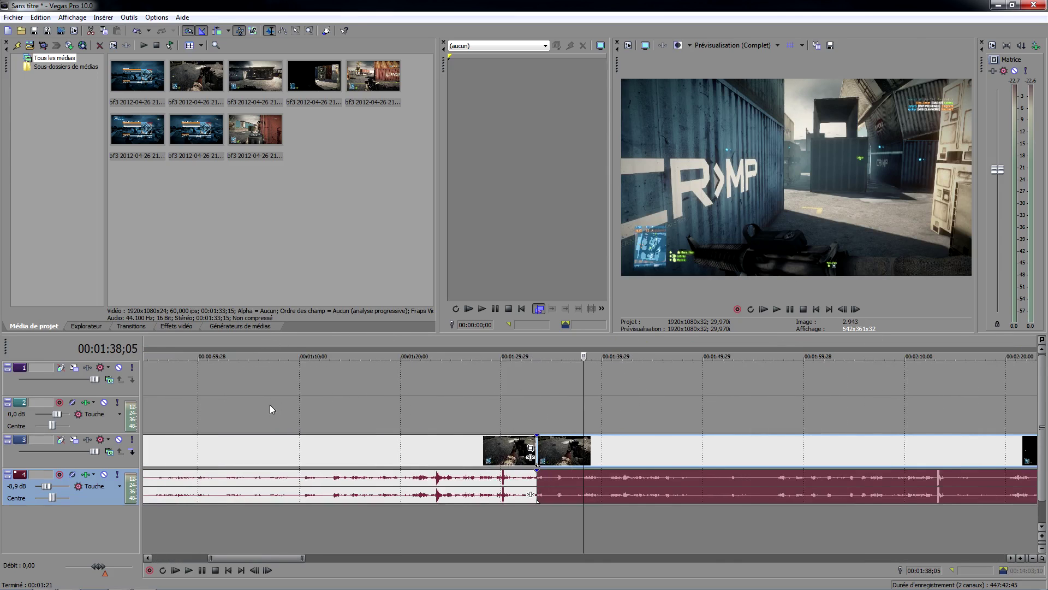
scroll(328, 431, "up", 2)
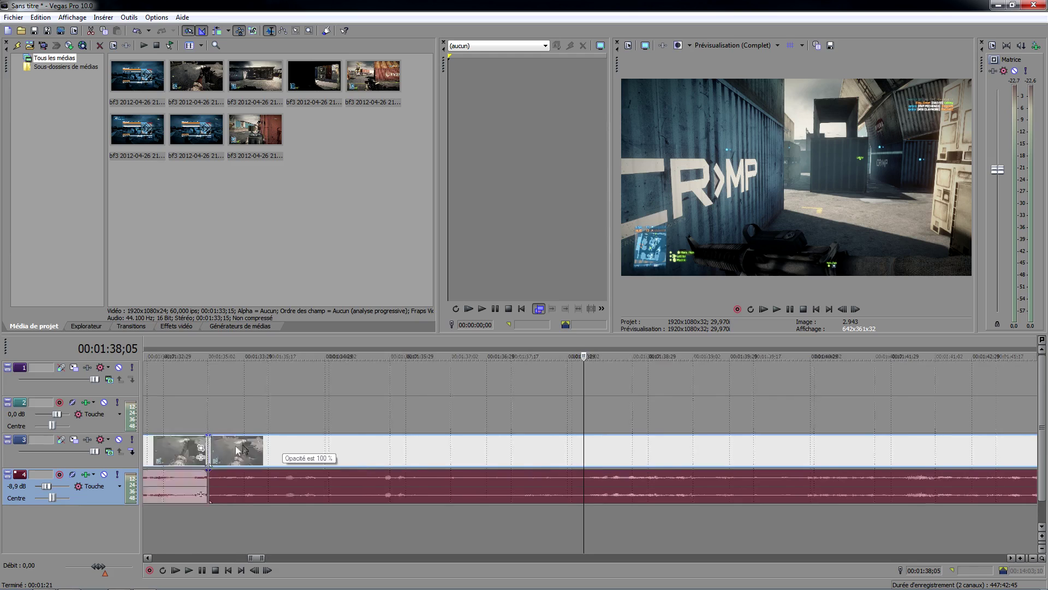
left_click(210, 418)
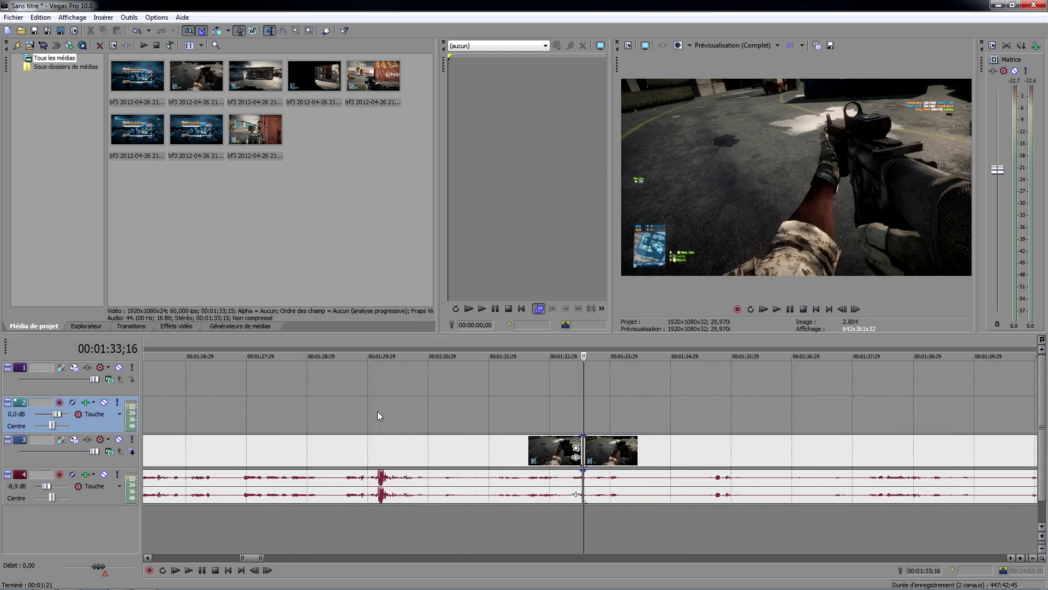
scroll(378, 412, "down", 8)
scroll(379, 414, "up", 8)
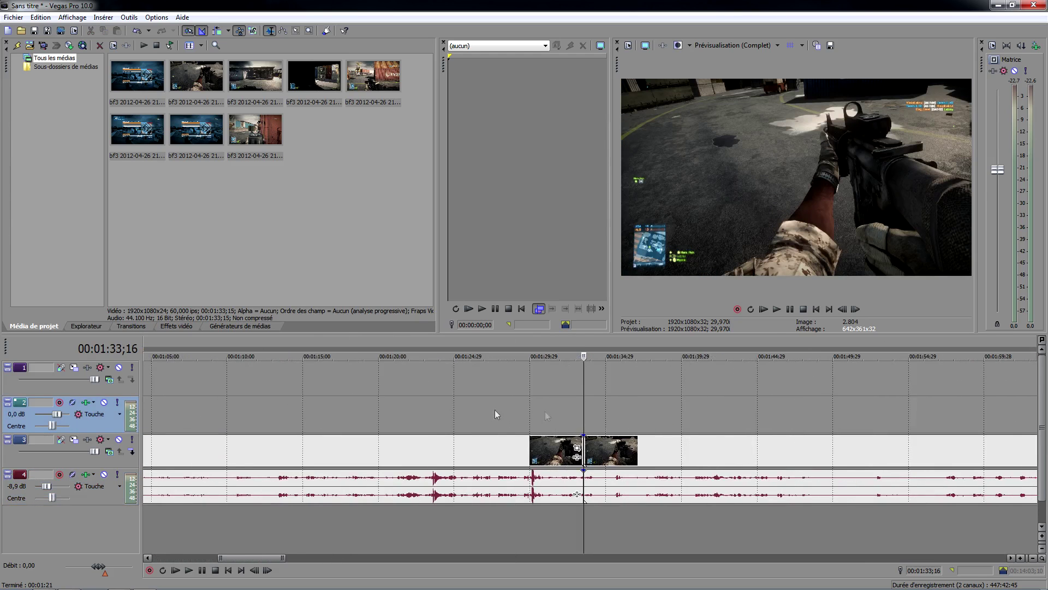
scroll(589, 409, "up", 3)
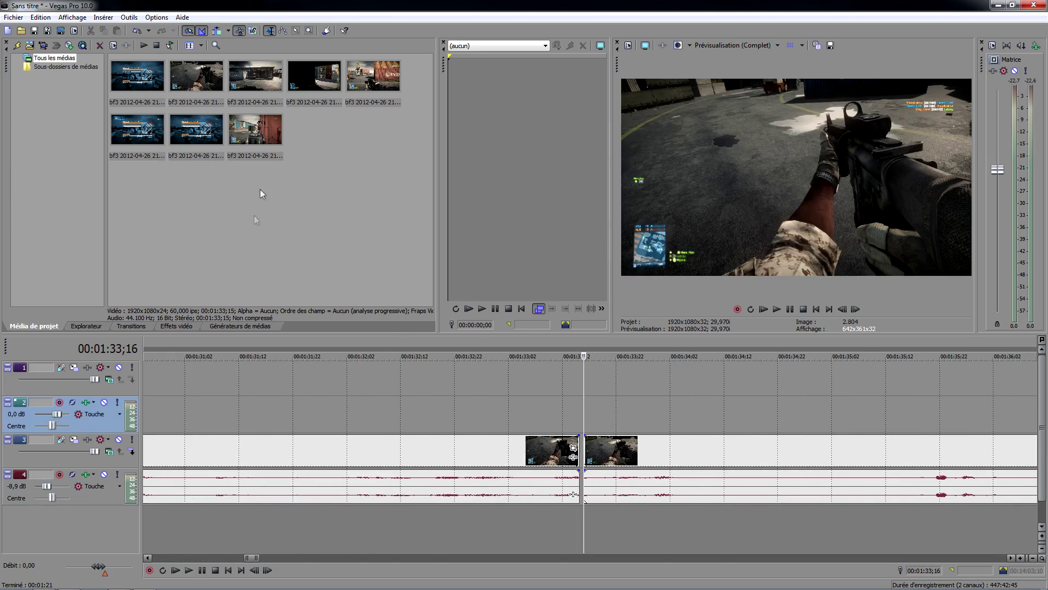
left_click(296, 31)
left_click_drag(662, 460, 675, 465)
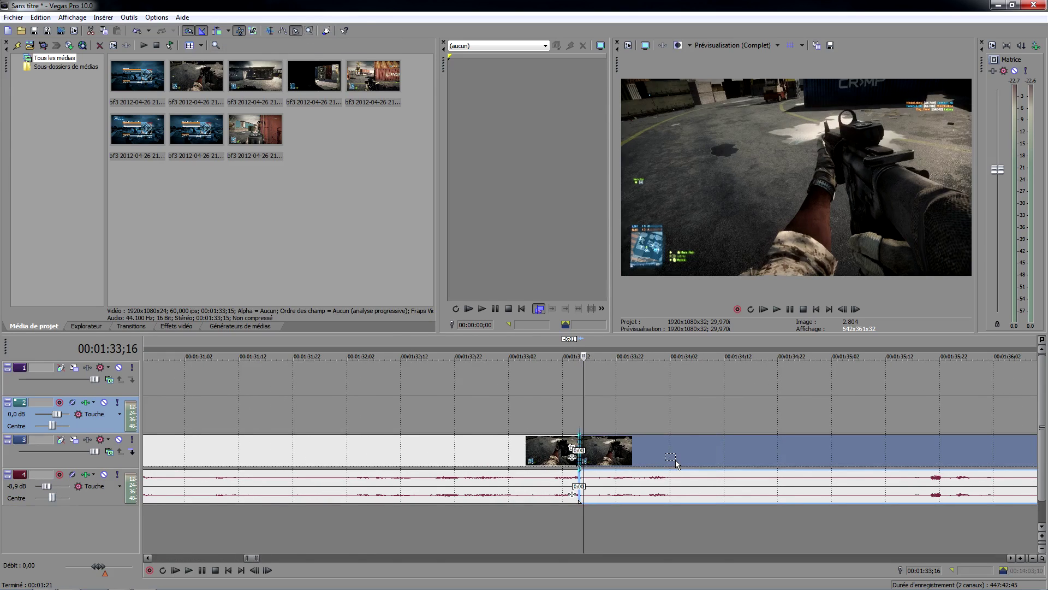
- Box-select the clips from the third onward on the lower tracks and move them back against the second clip's end
scroll(661, 425, "down", 10)
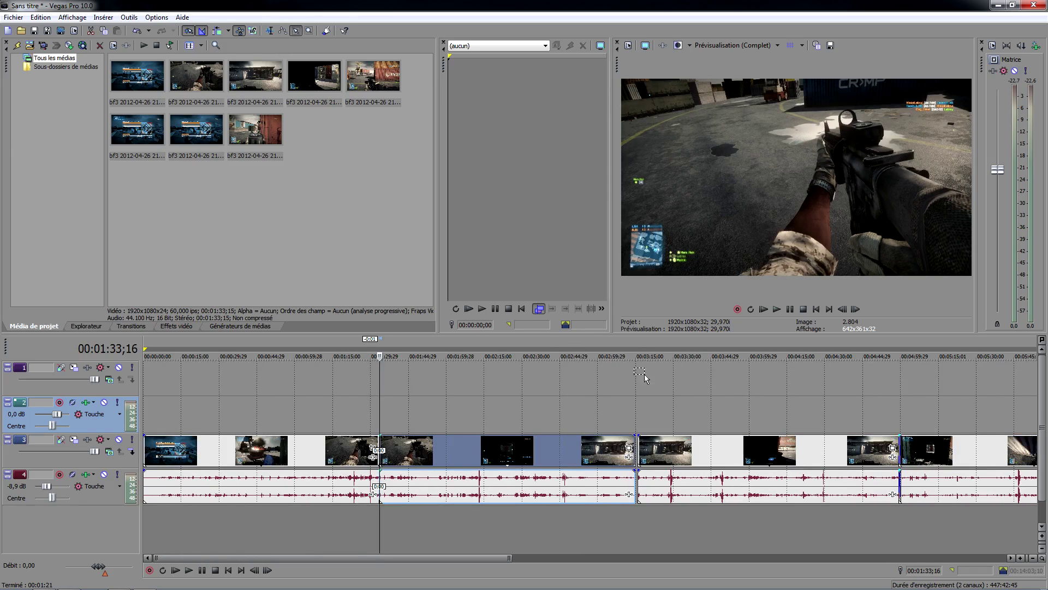
left_click(639, 344)
scroll(644, 436, "down", 5)
left_click_drag(412, 401, 855, 523)
scroll(553, 437, "up", 5)
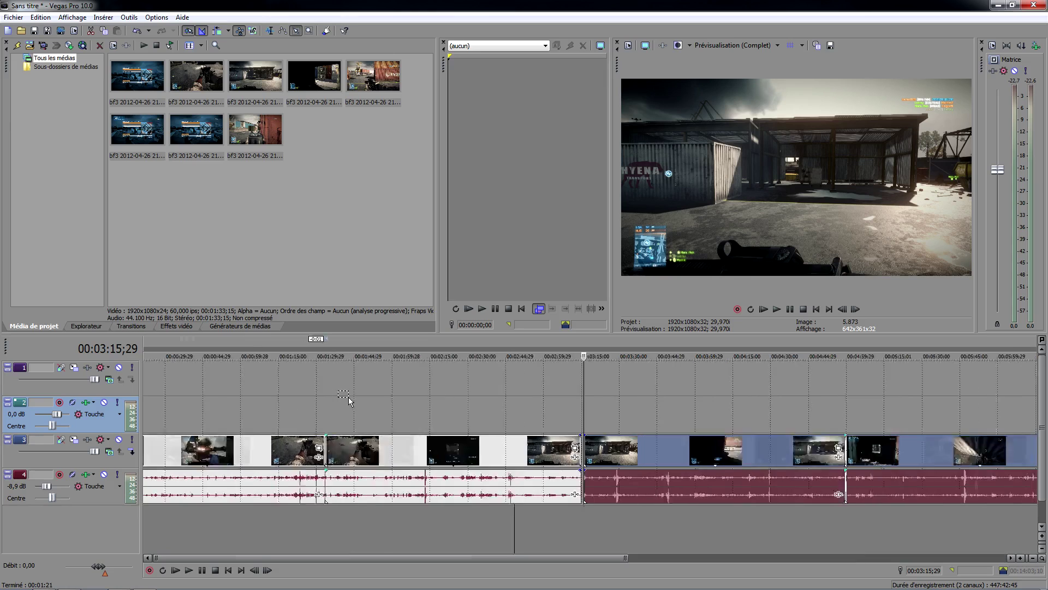
scroll(553, 437, "up", 8)
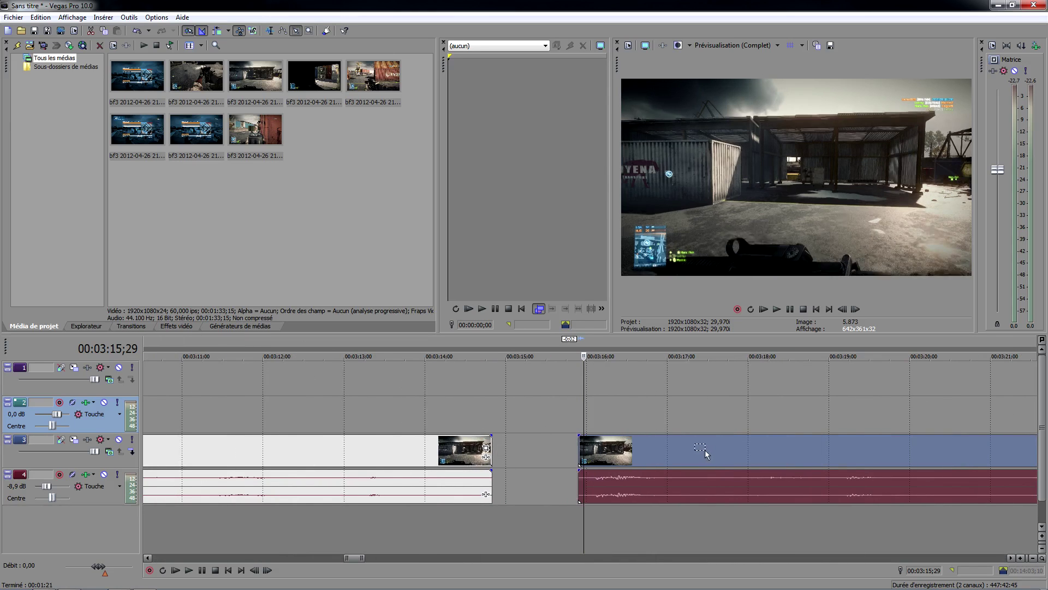
left_click_drag(670, 453, 620, 449)
- Play the junction between the second and third clips, starting from 00:03:14;21
left_click(482, 346)
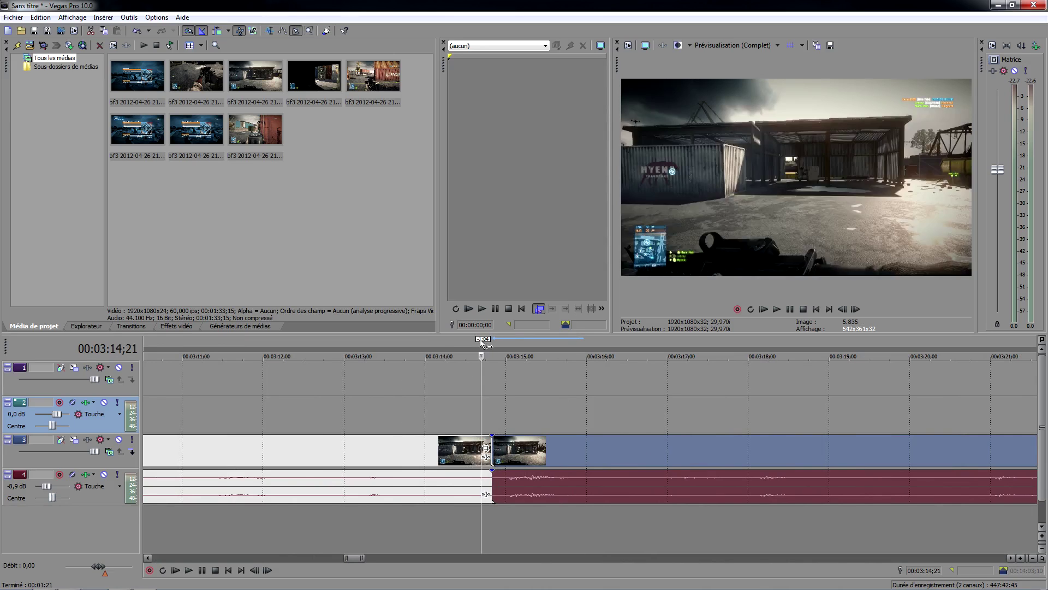
key("space")
key("space")
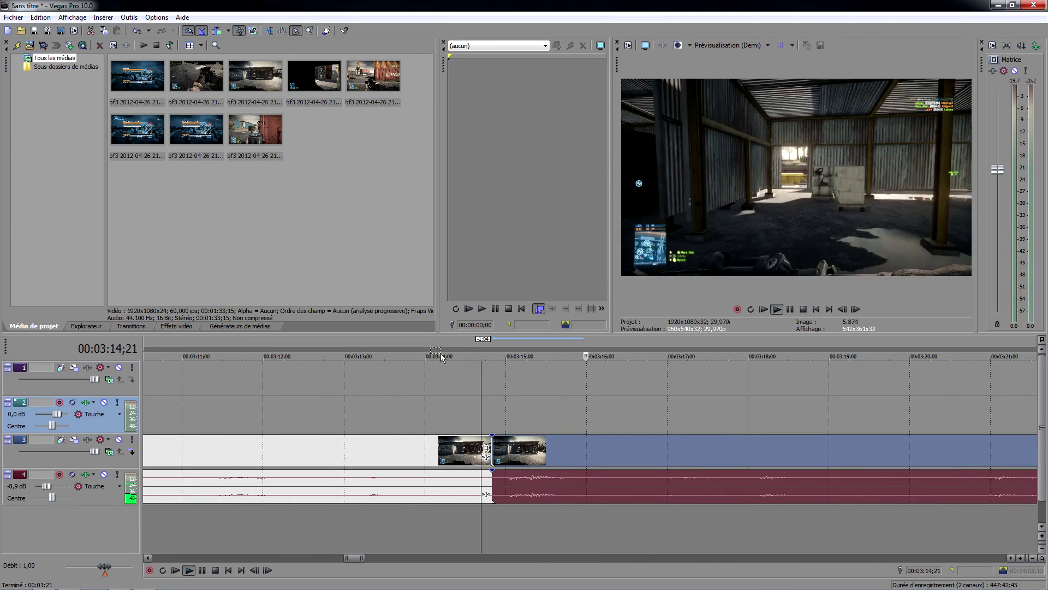
- Examine the joined clips across the whole timeline, including the frames at 00:03:24;15 and 00:06:45;15
key("space")
scroll(540, 389, "down", 8)
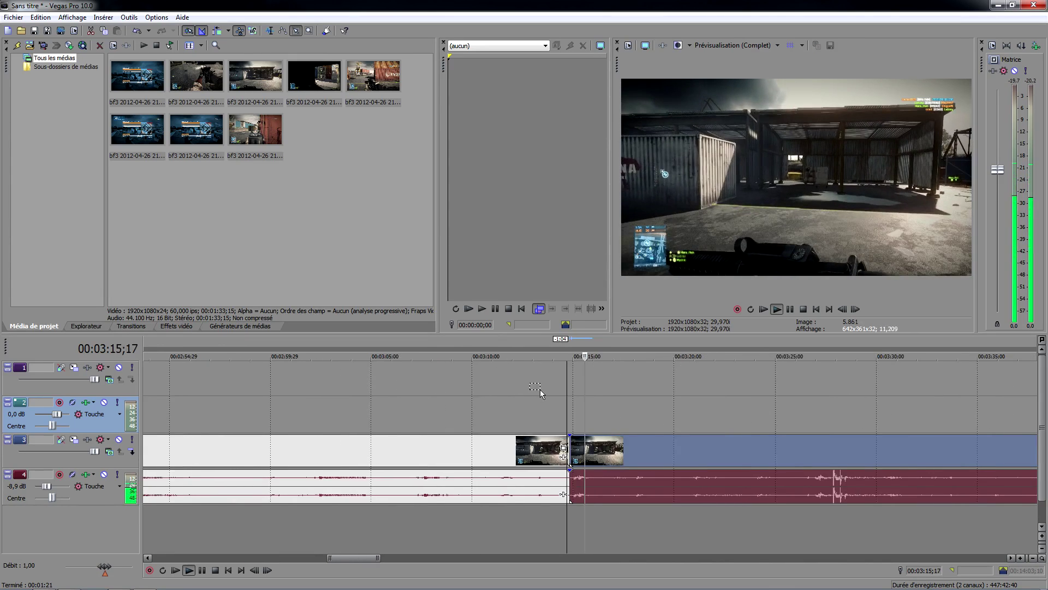
left_click(617, 401)
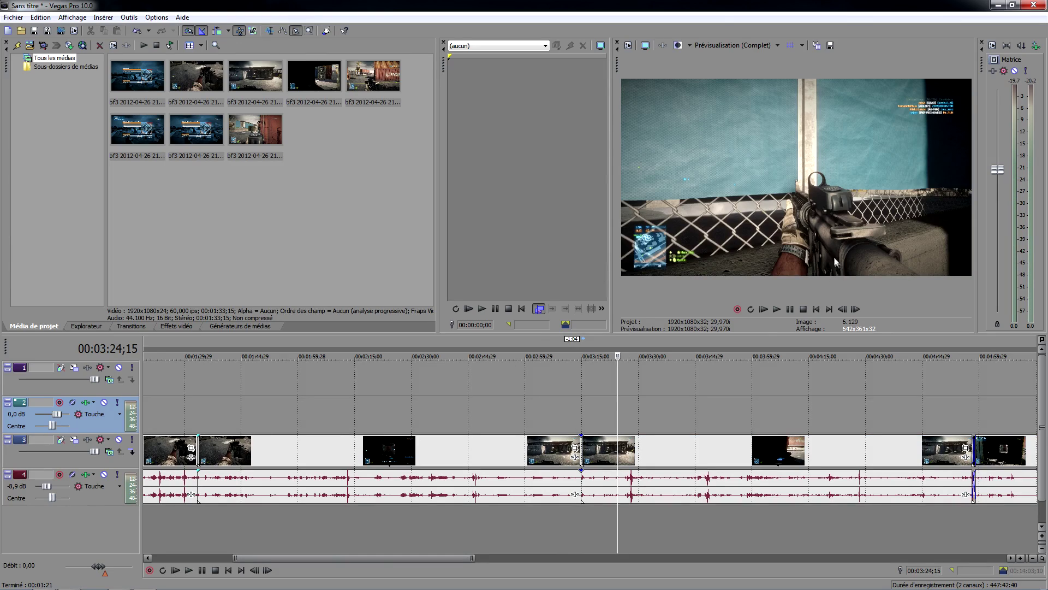
scroll(722, 345, "down", 5)
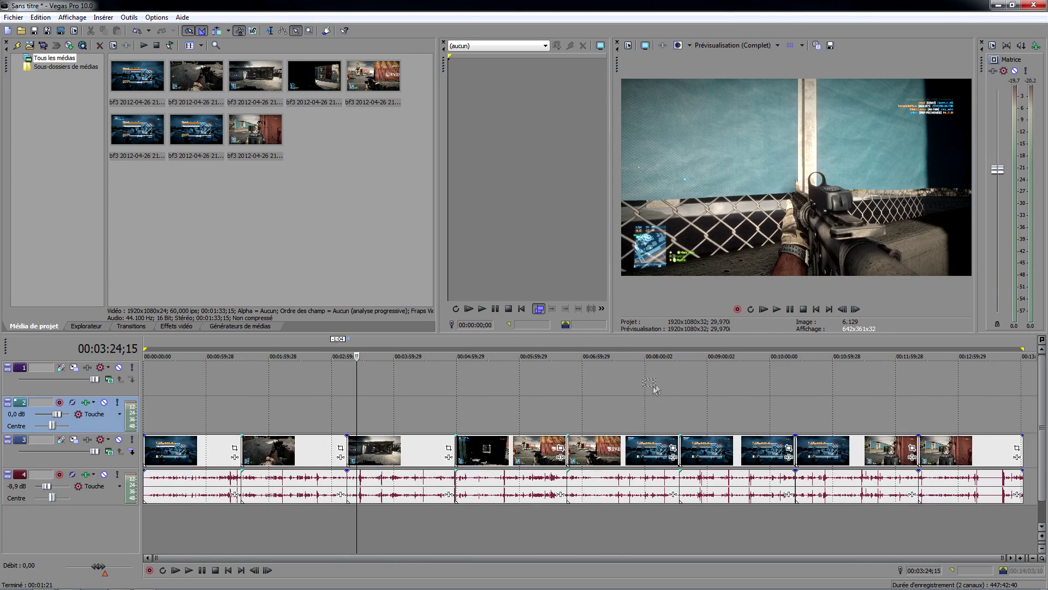
scroll(677, 351, "up", 1)
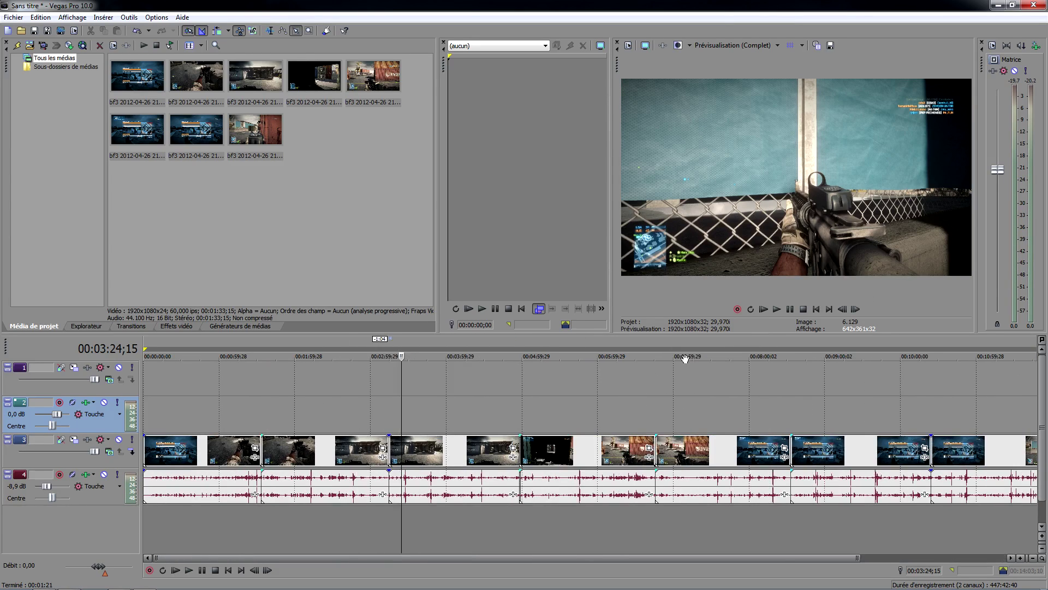
left_click(660, 344)
scroll(654, 383, "up", 4)
scroll(654, 384, "down", 5)
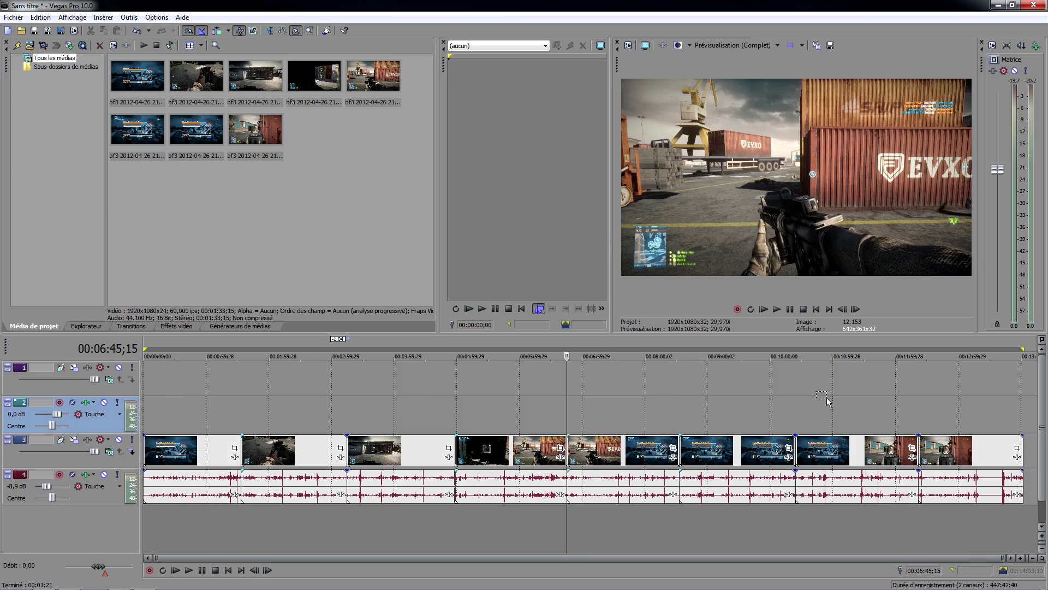
- Insert a text media event on the empty video track 1 at 00:00:00;00
left_click(147, 347)
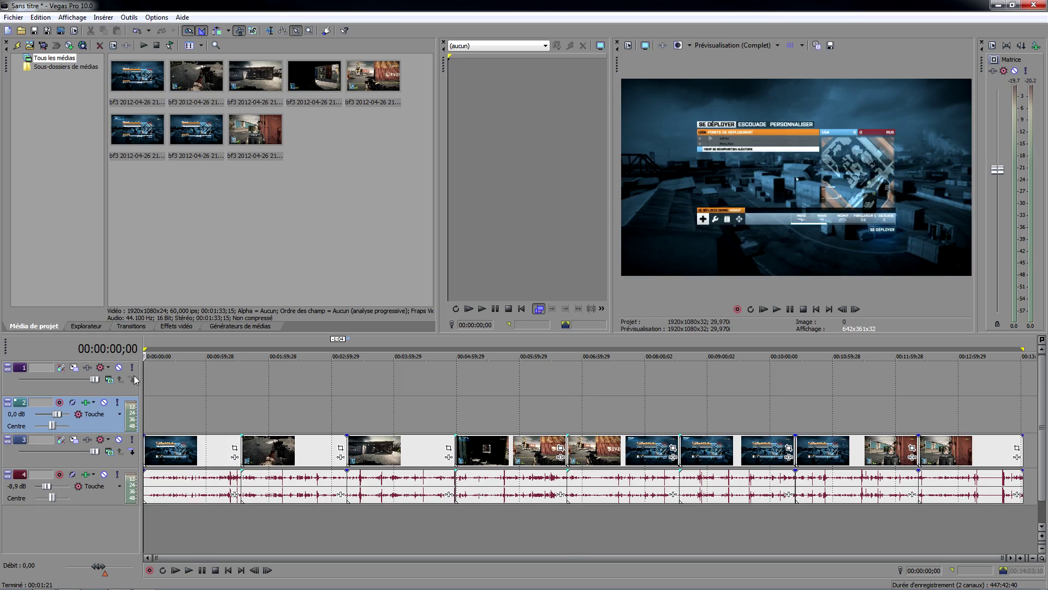
left_click(77, 392)
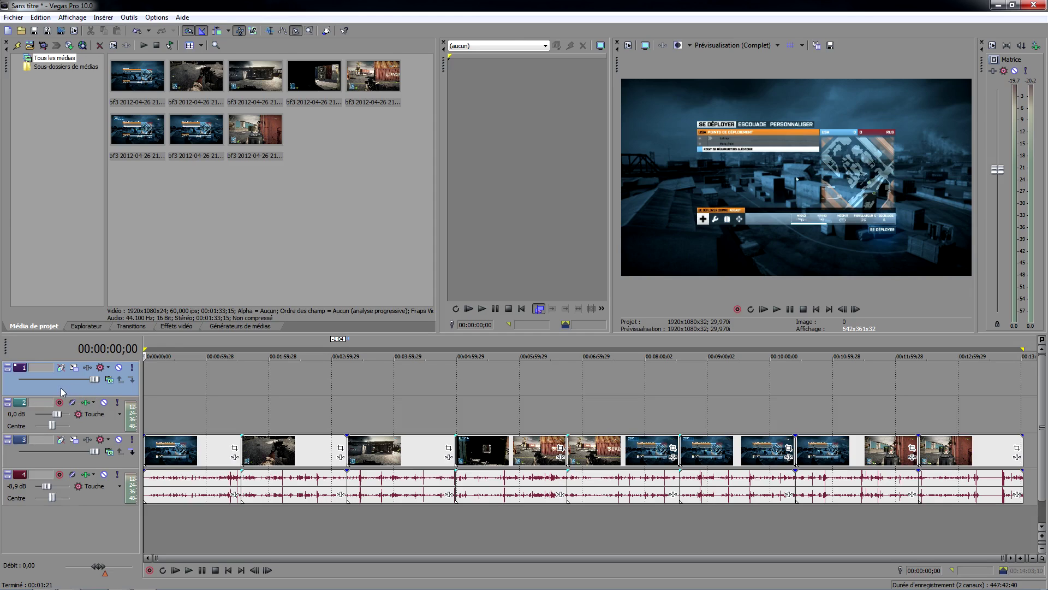
left_click(190, 345)
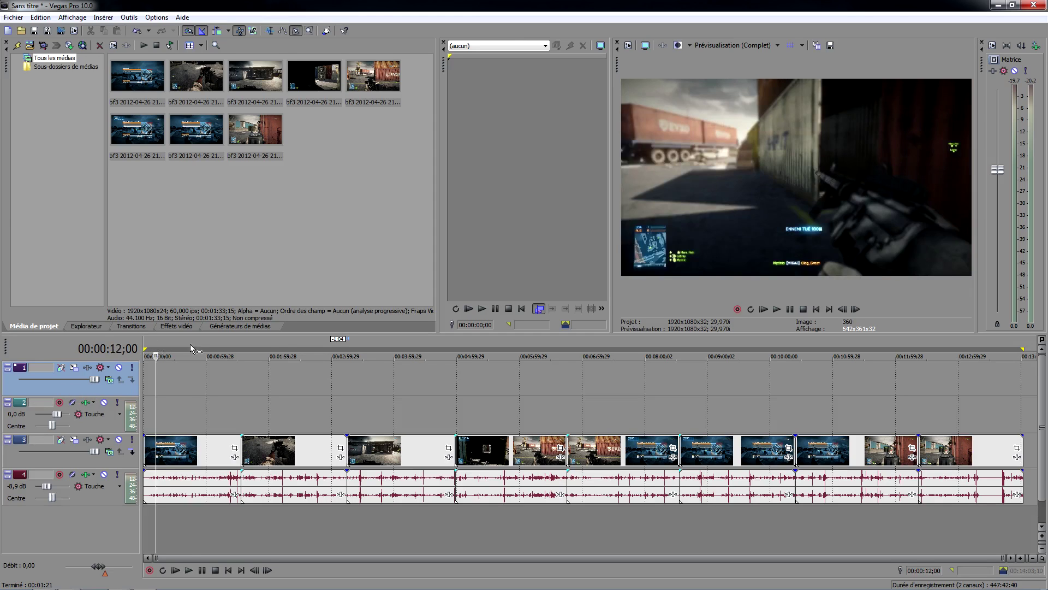
left_click(146, 345)
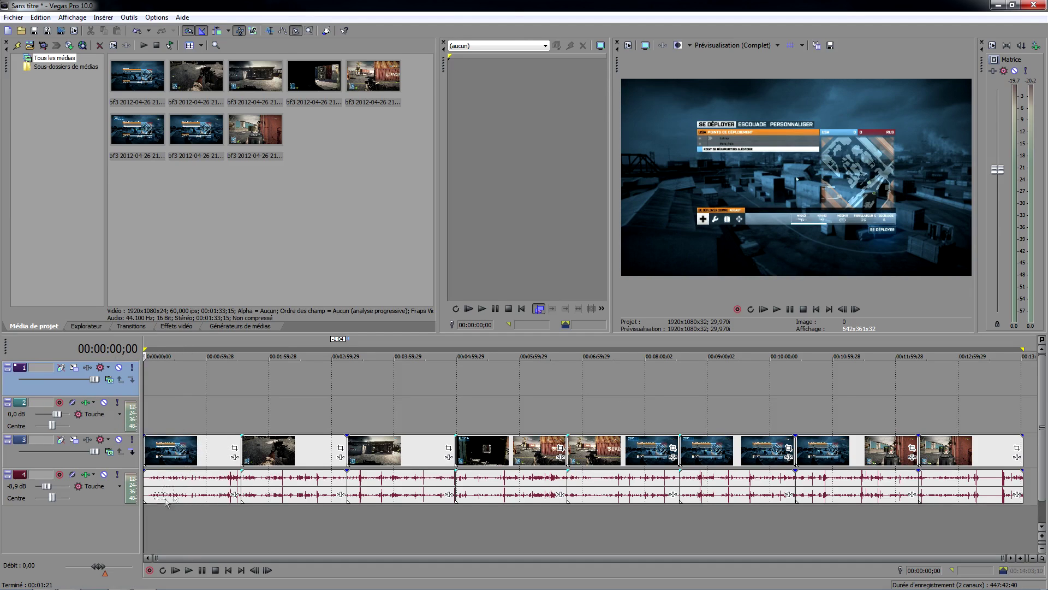
left_click(103, 17)
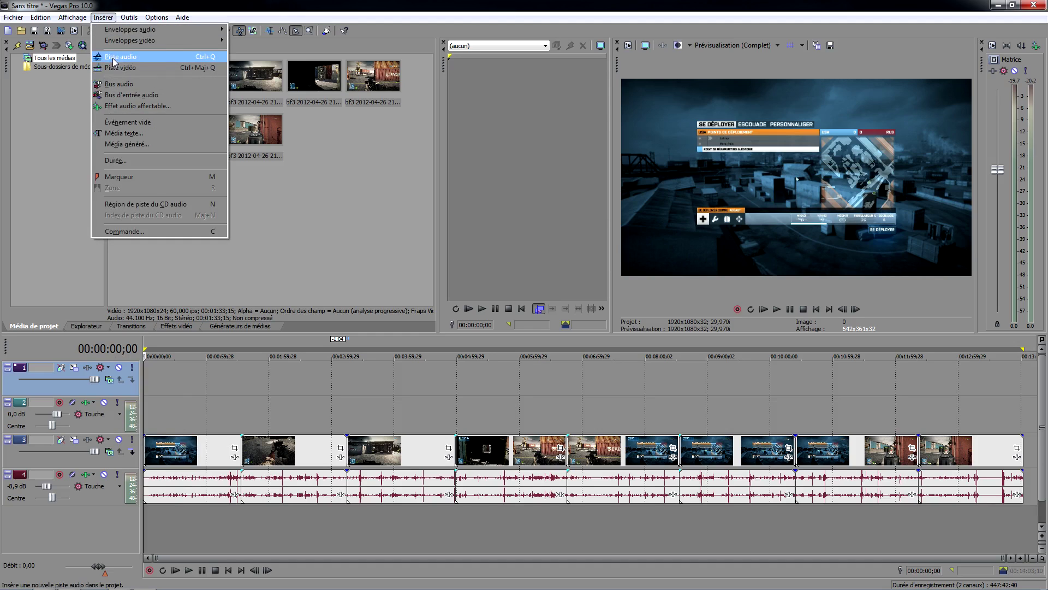
left_click(127, 134)
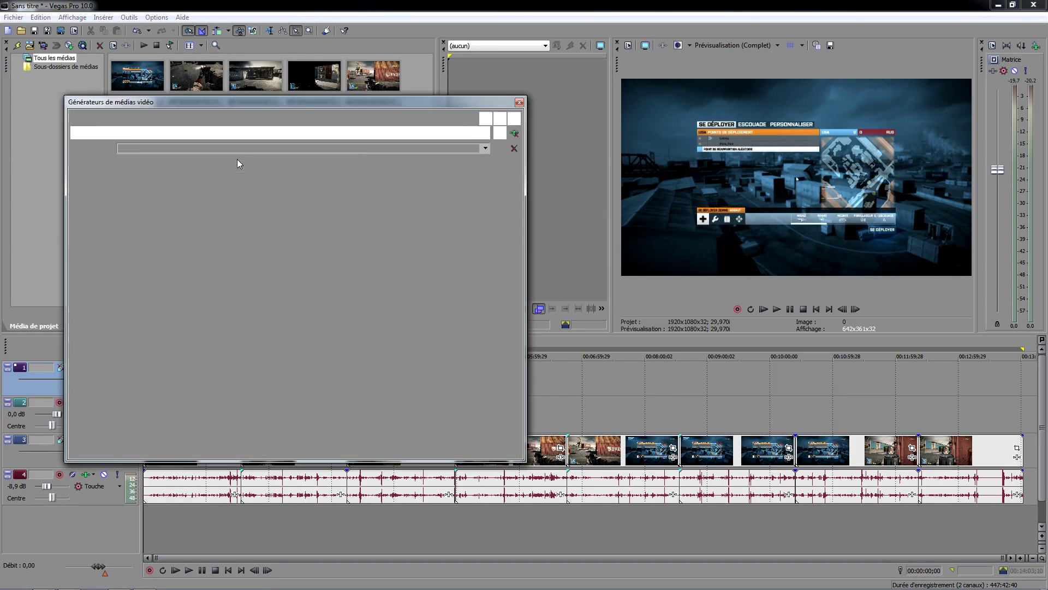
left_click_drag(257, 103, 491, 123)
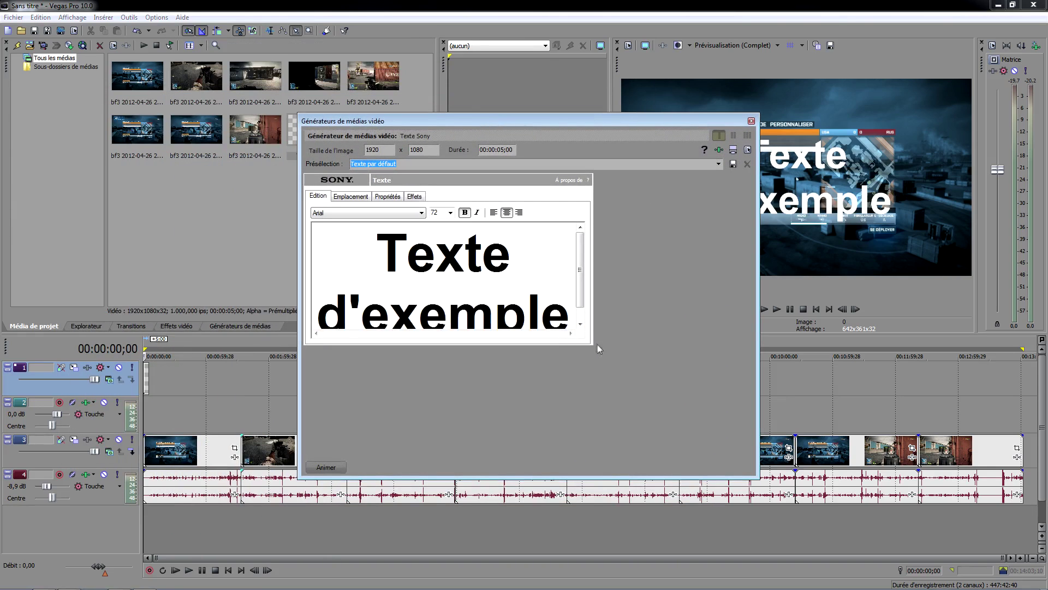
- Replace the sample text with "Battlefield 3" and "Gameplay" on two separate lines
mouse_move(581, 253)
left_mouse_down()
mouse_move(584, 266)
mouse_move(571, 247)
left_mouse_up()
key("ctrl+a")
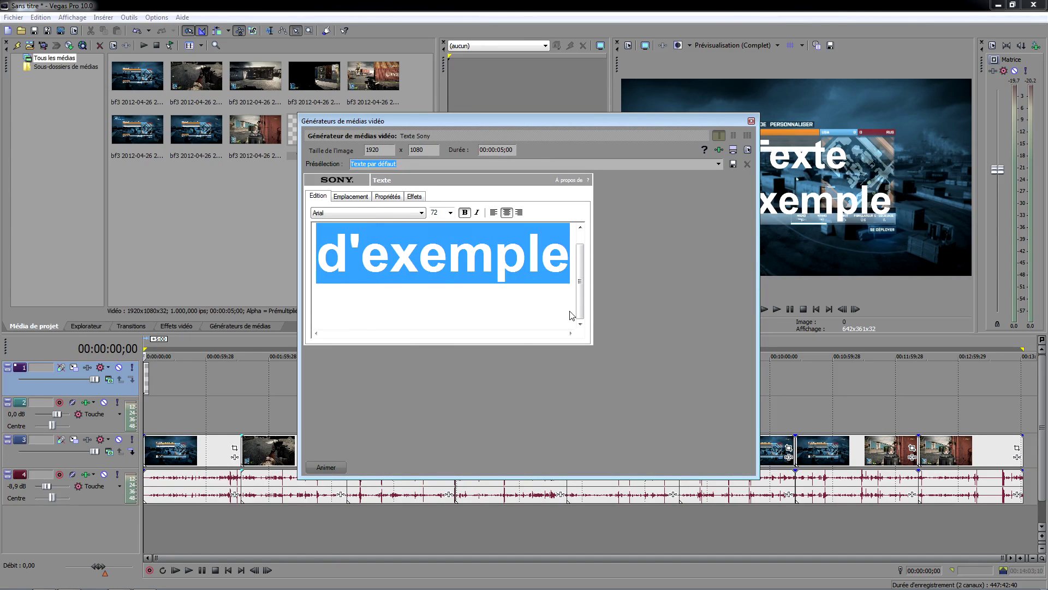
type("Battle")
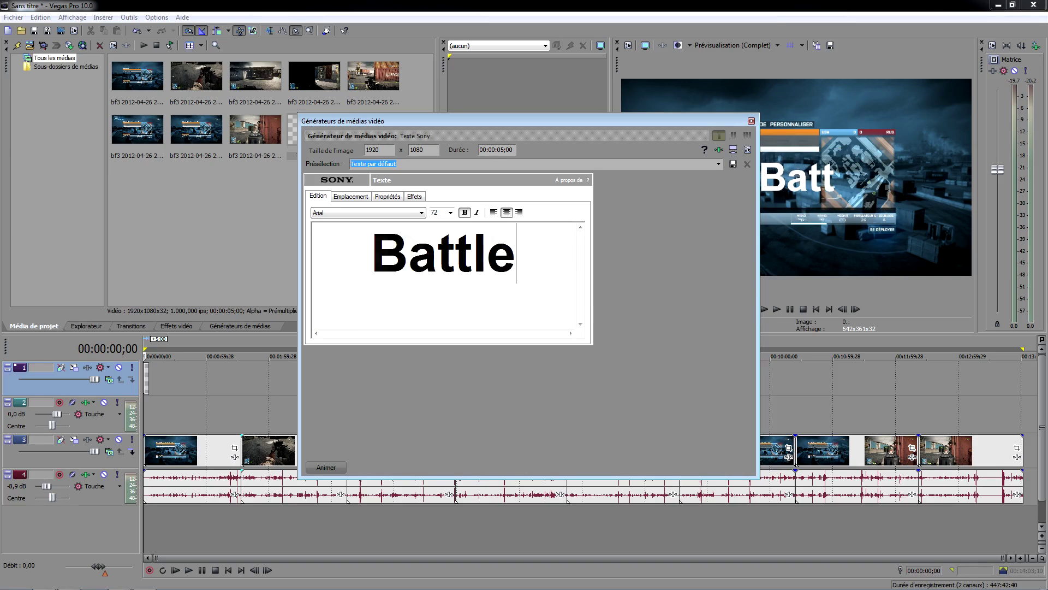
type("field 3")
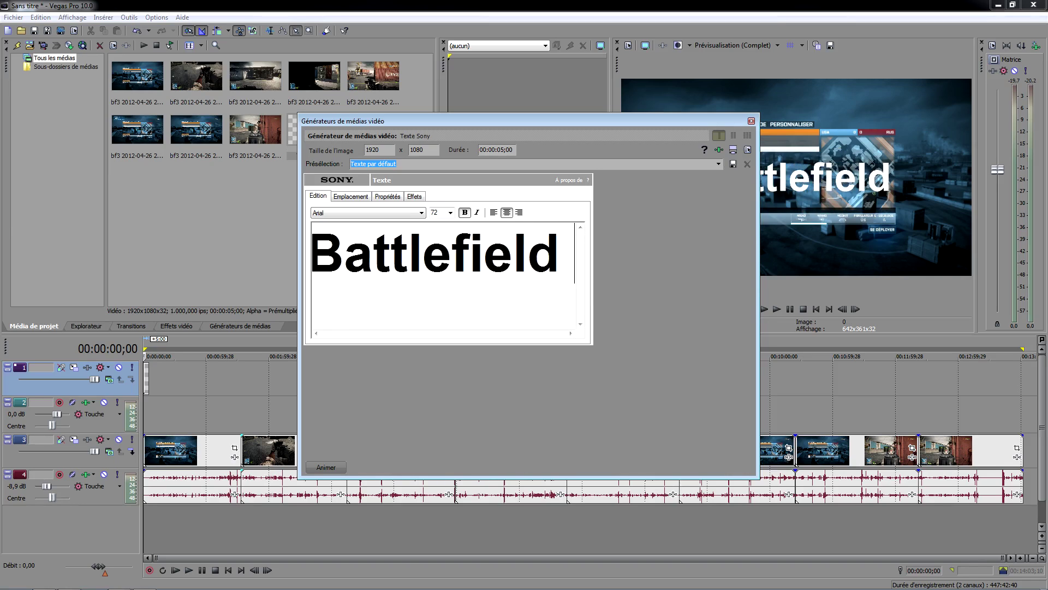
key("Return")
type("TG")
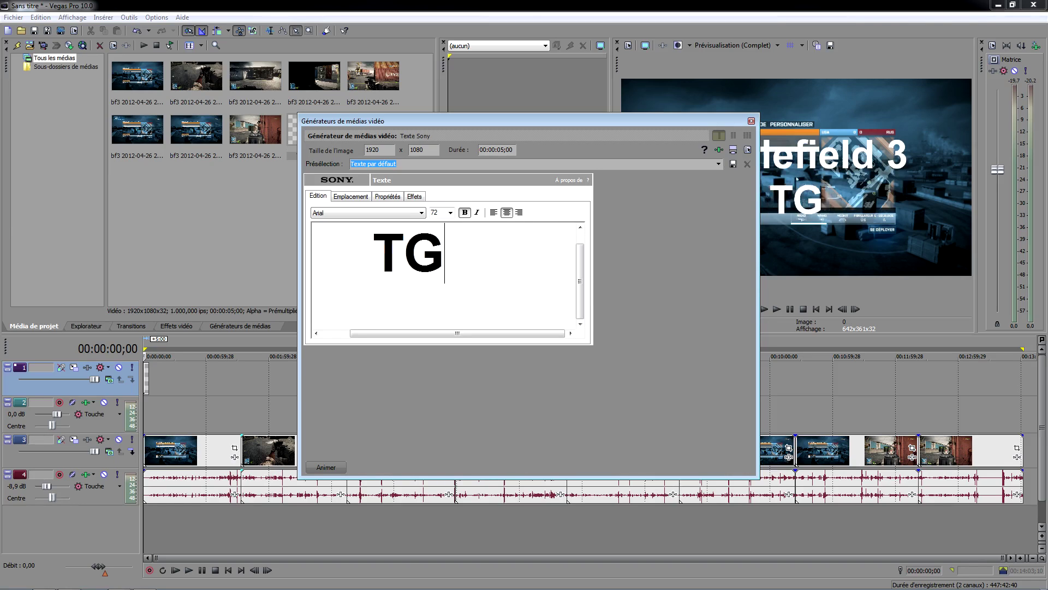
key("BackSpace")
key("BackSpace")
type("Gameplay")
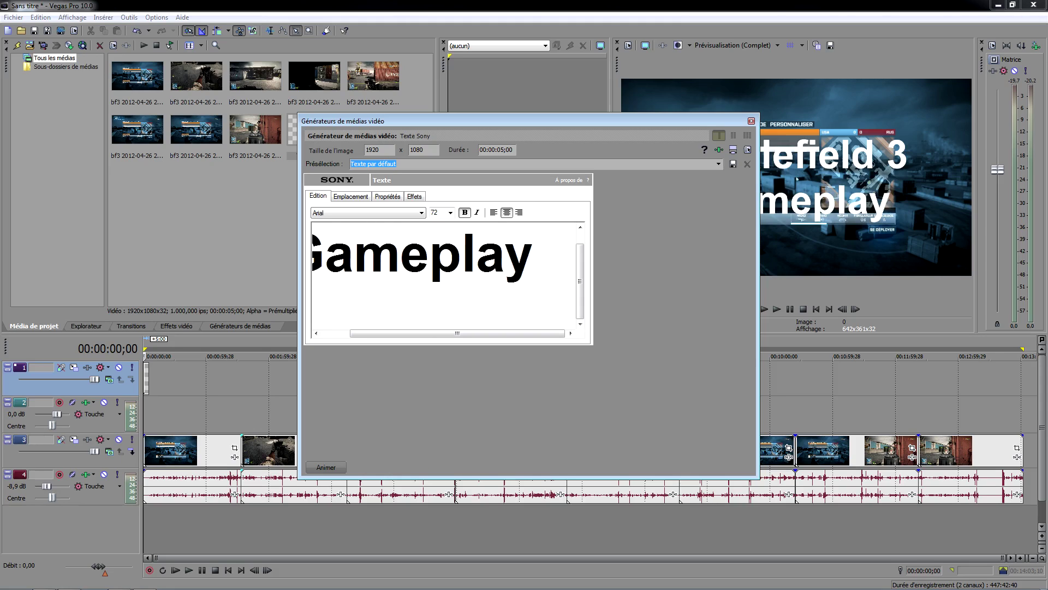
key("Return")
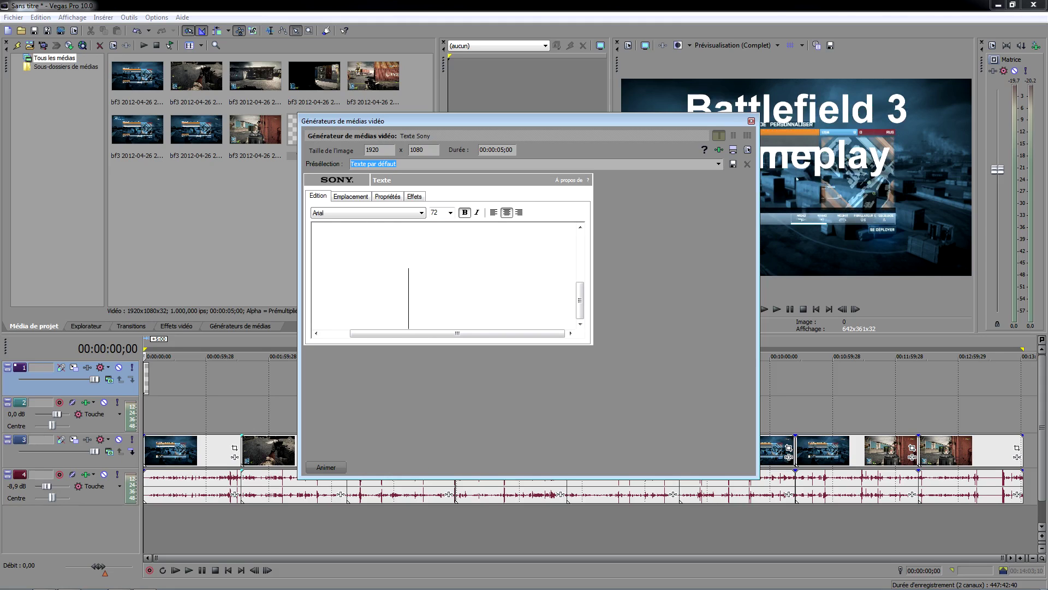
- Add the line "Match à mort en équipe" below the title, leaving a blank line between them
type("M")
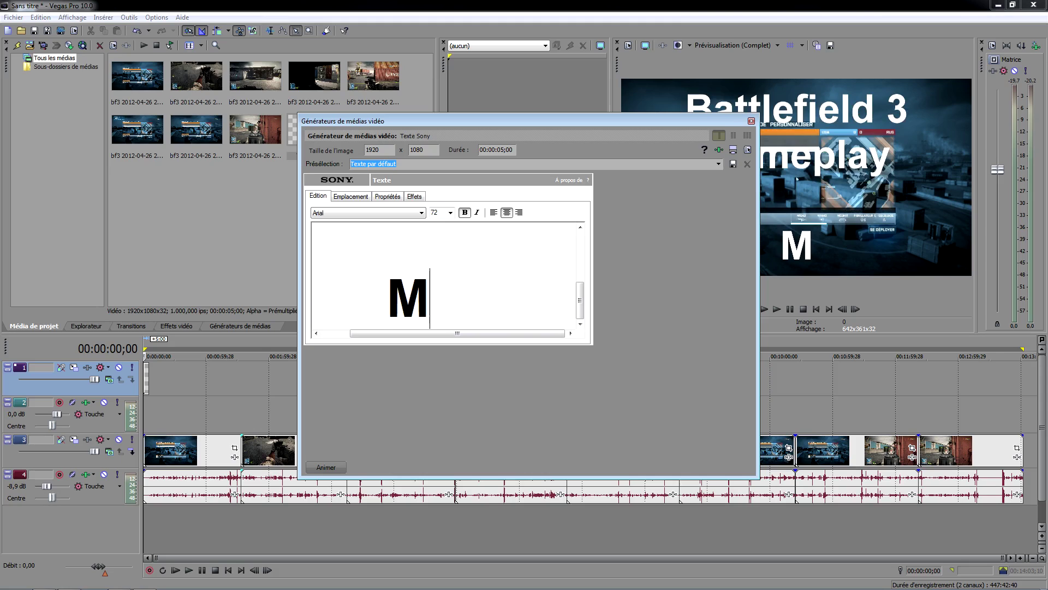
type("ath à")
key("BackSpace")
key("BackSpace")
key("BackSpace")
type("ch à ")
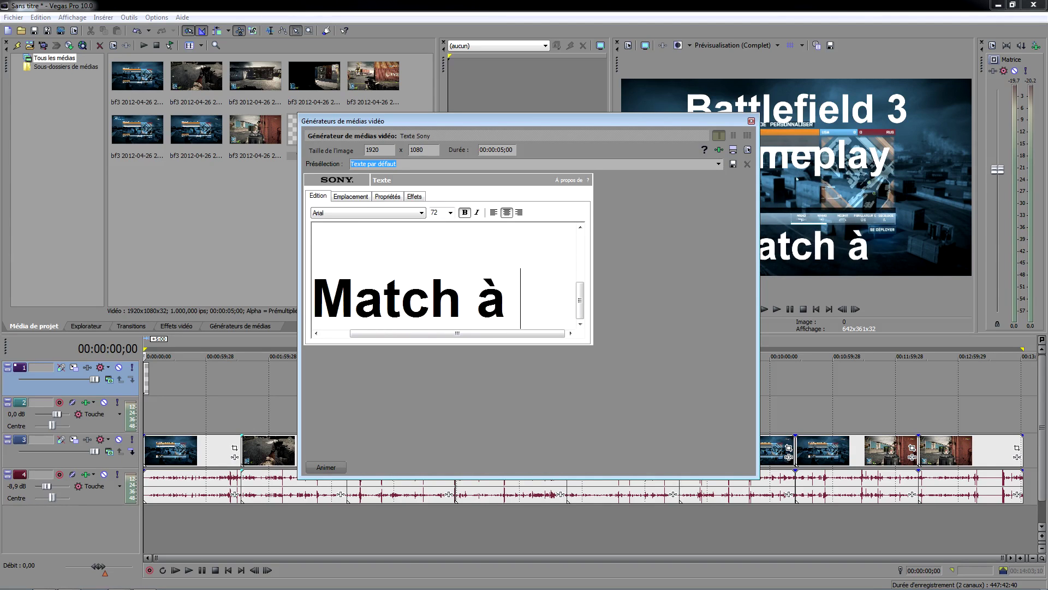
type("mort")
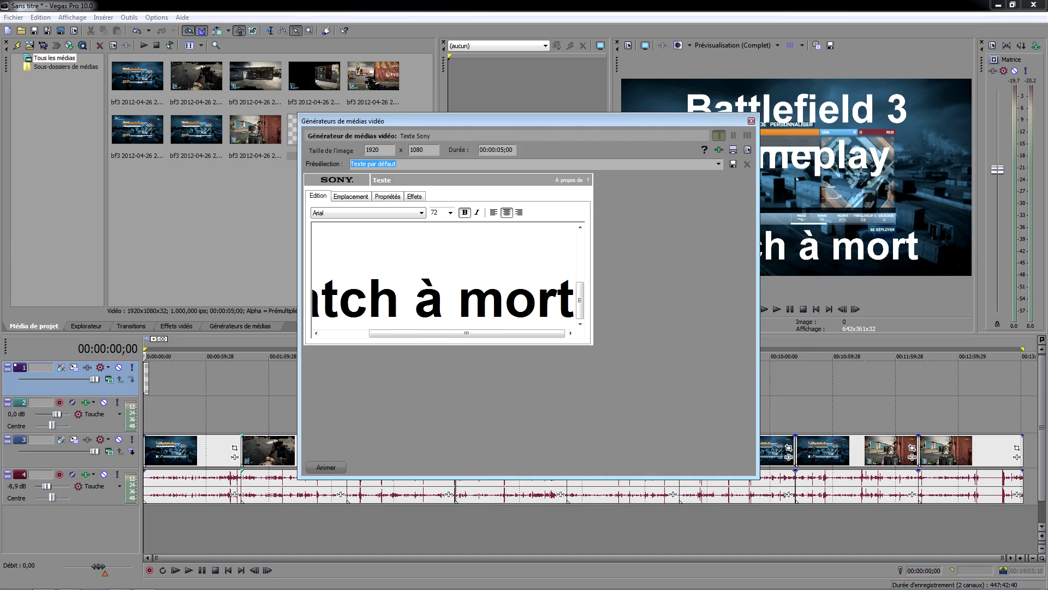
type(" en qu")
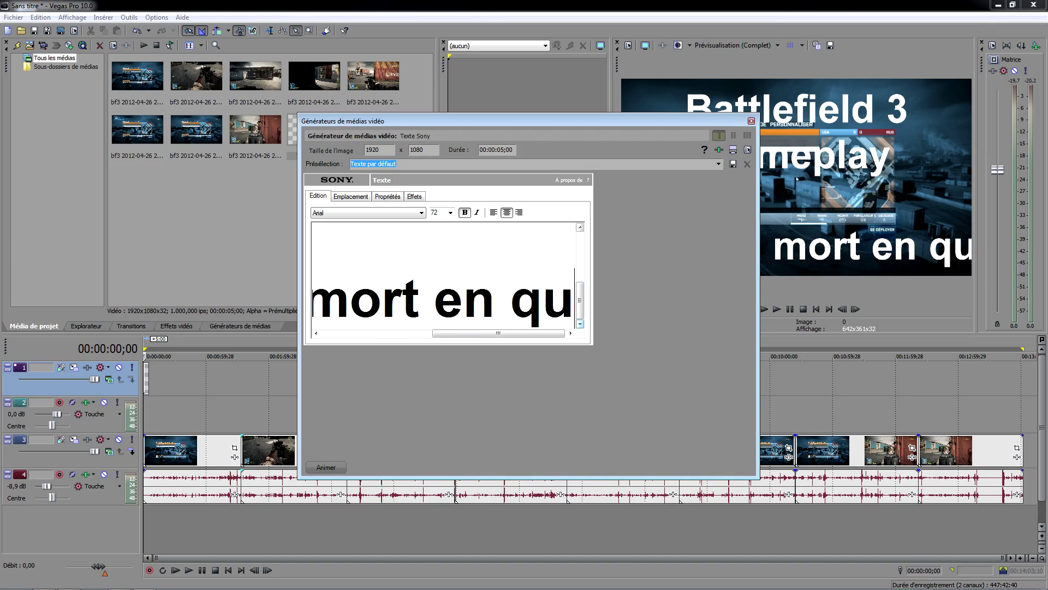
key("BackSpace")
key("BackSpace")
type("équipe")
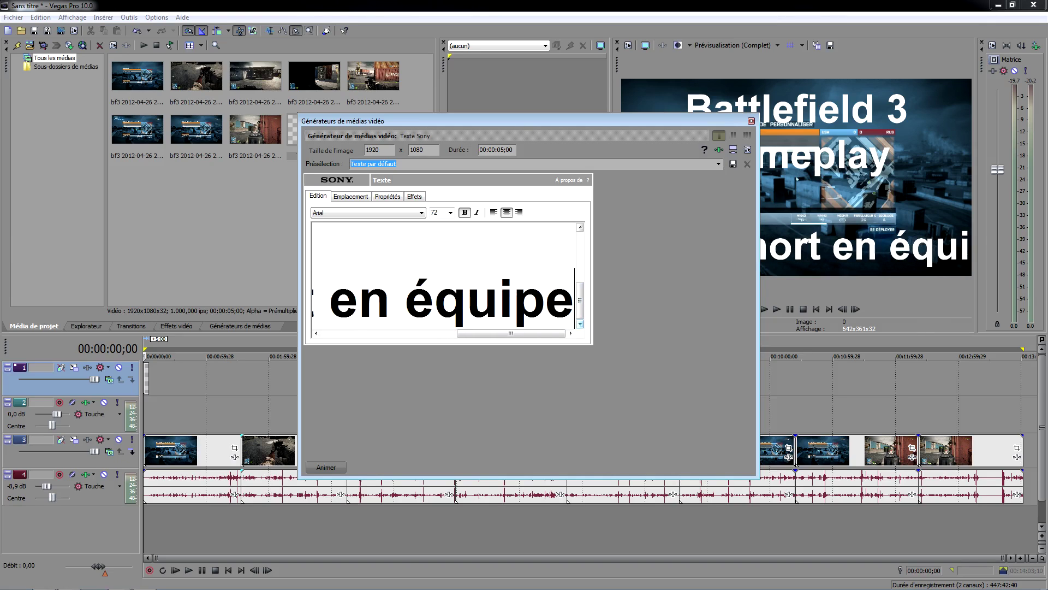
- Reduce the font size of the line "Match à mort en équipe" so it is much smaller than the title
left_click_drag(573, 300, 312, 300)
left_click(450, 212)
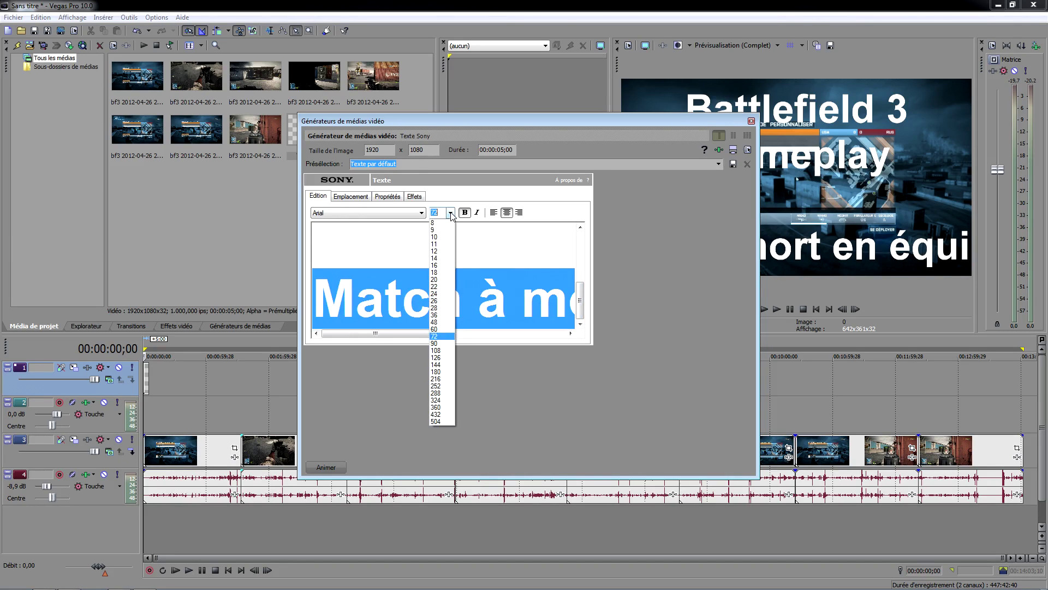
left_click(447, 287)
scroll(484, 271, "up", 4)
scroll(484, 271, "down", 2)
scroll(484, 276, "down", 1)
- Set the font size of the "Battlefield 3" and "Gameplay" lines to 36
left_click_drag(579, 300, 314, 249)
left_click(450, 213)
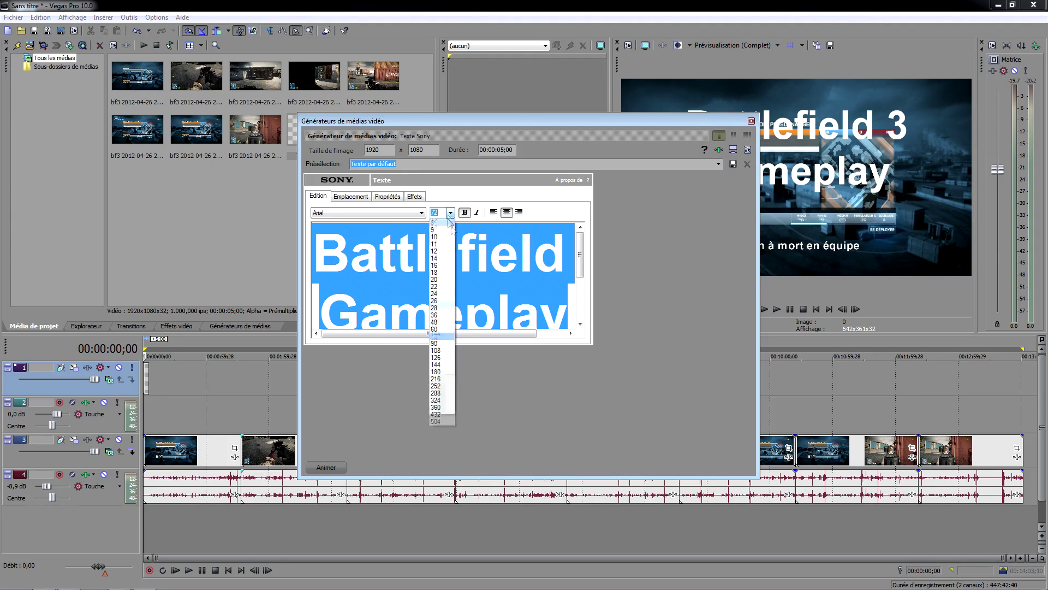
left_click(443, 316)
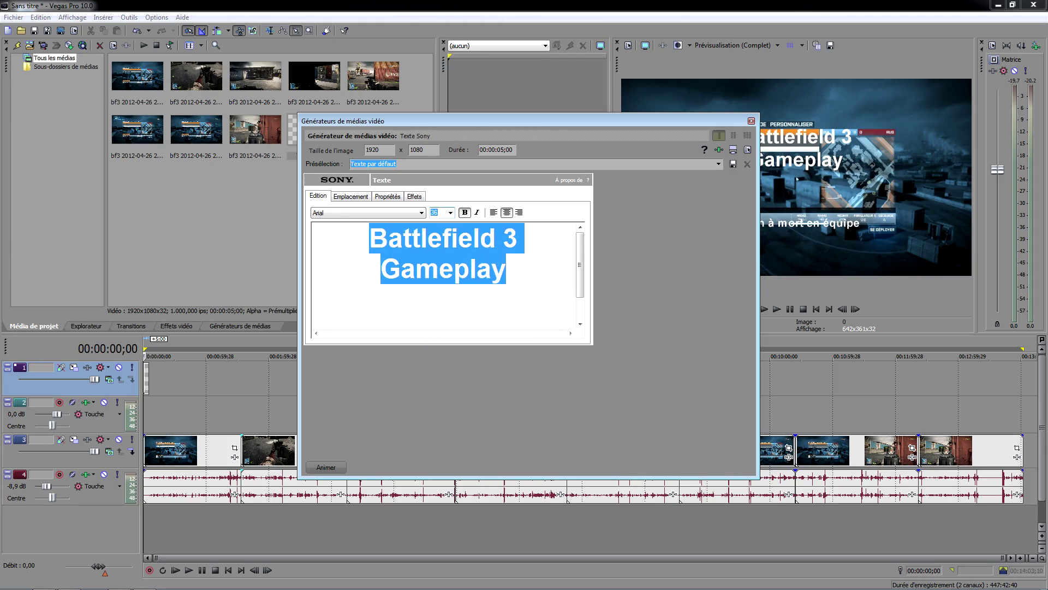
left_click(510, 288)
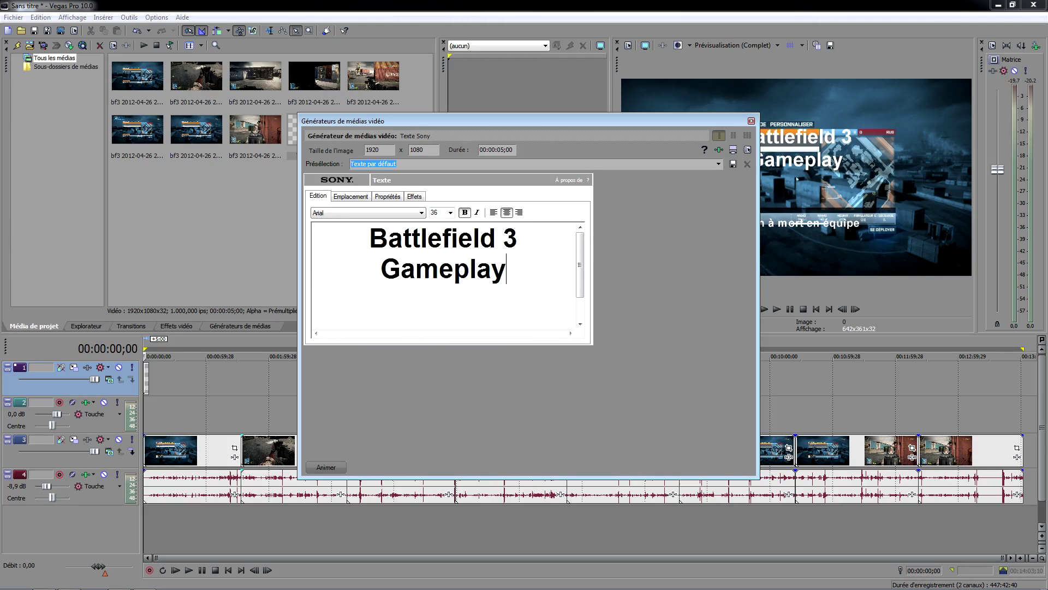
- Change the text colour to near-black (0, 13, 3), keeping the preview uncovered to judge the result
left_click(348, 199)
left_click(388, 196)
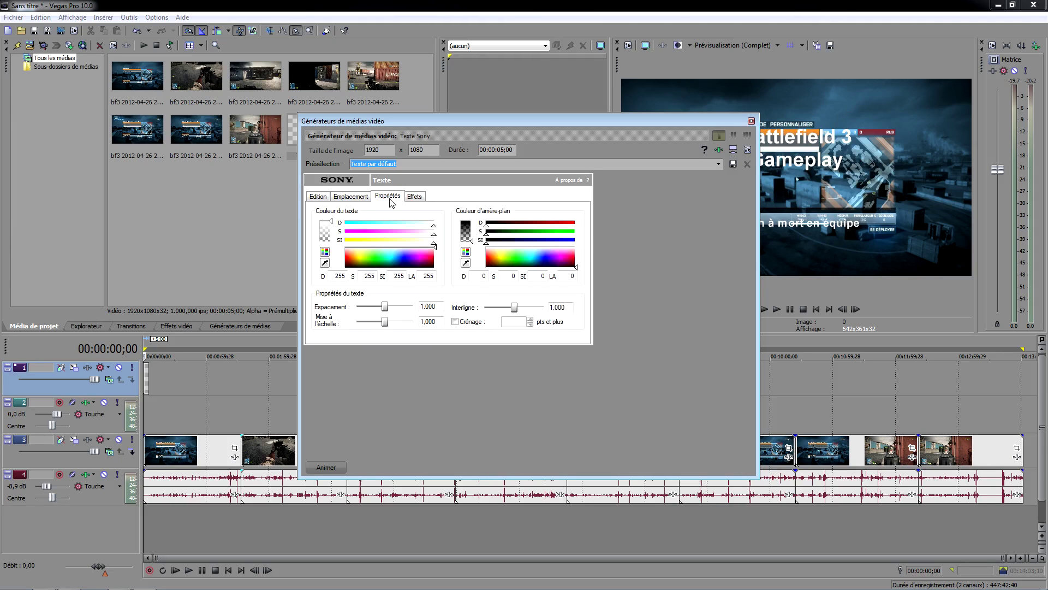
left_click(383, 258)
left_click_drag(611, 130, 493, 138)
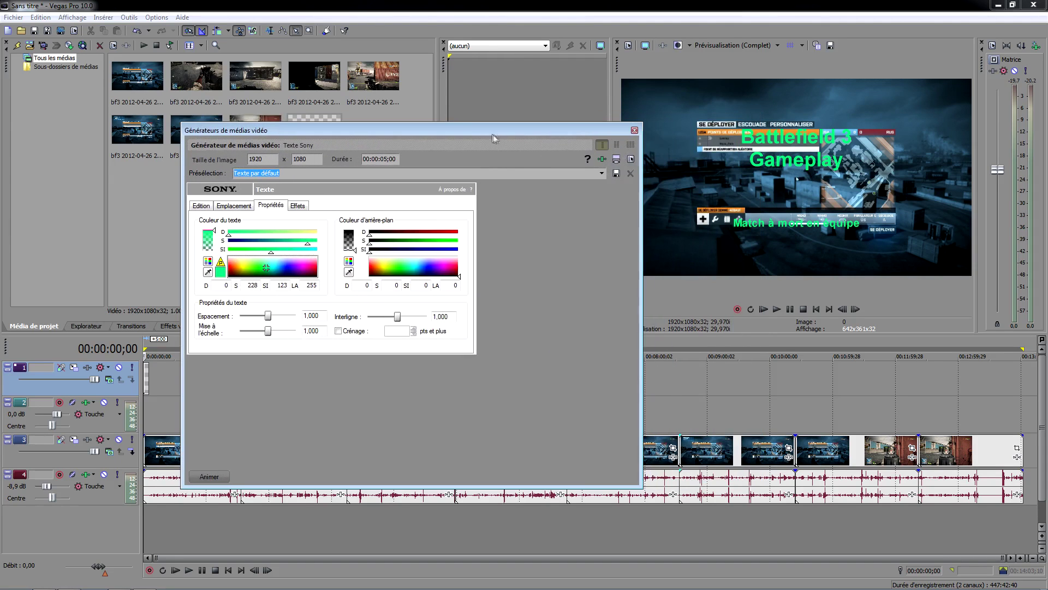
left_click(309, 272)
left_click_drag(309, 272, 265, 285)
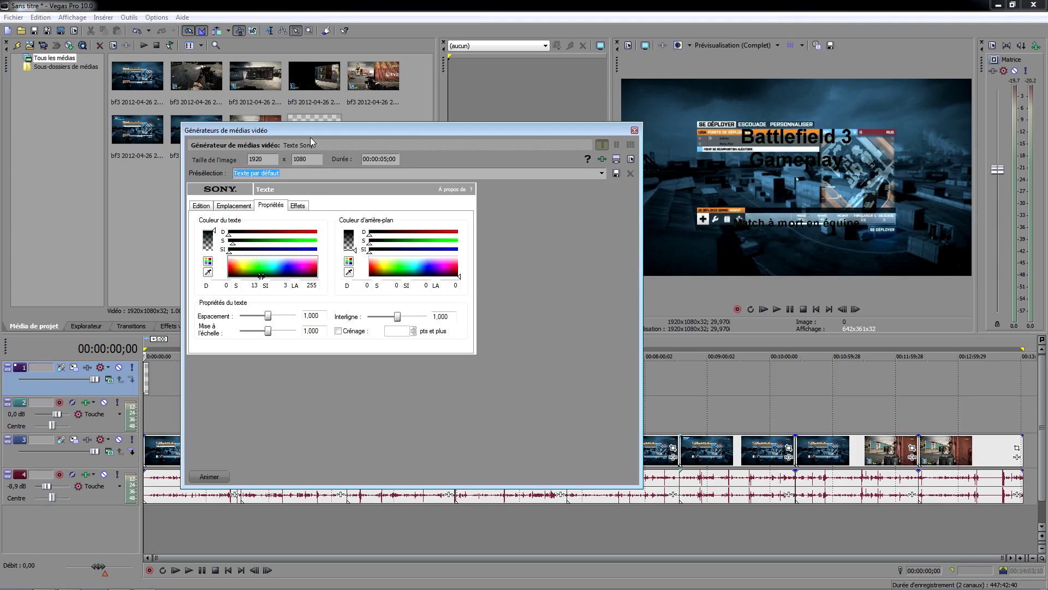
- Try an outline on the title text with its halo set to 0, and close the media generator
left_click(295, 207)
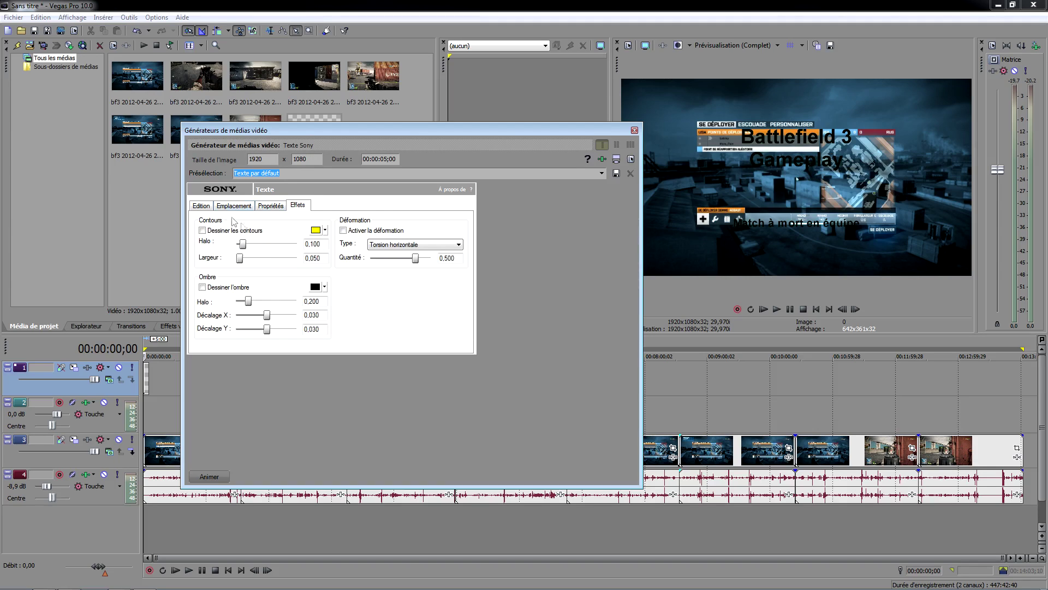
left_click(279, 246)
left_click(253, 244)
left_click_drag(322, 245, 292, 241)
type("0")
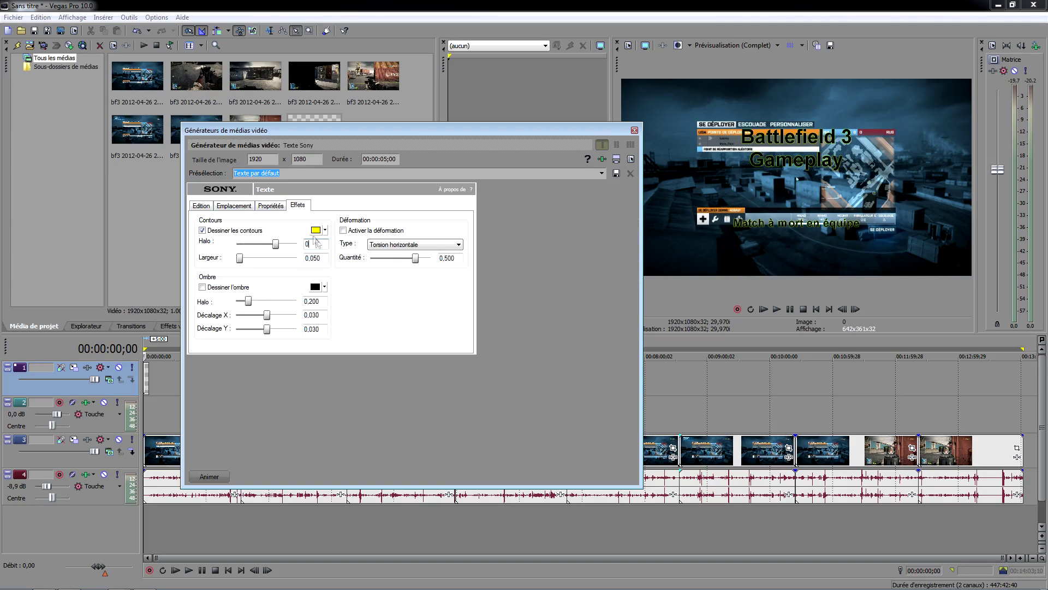
key("Return")
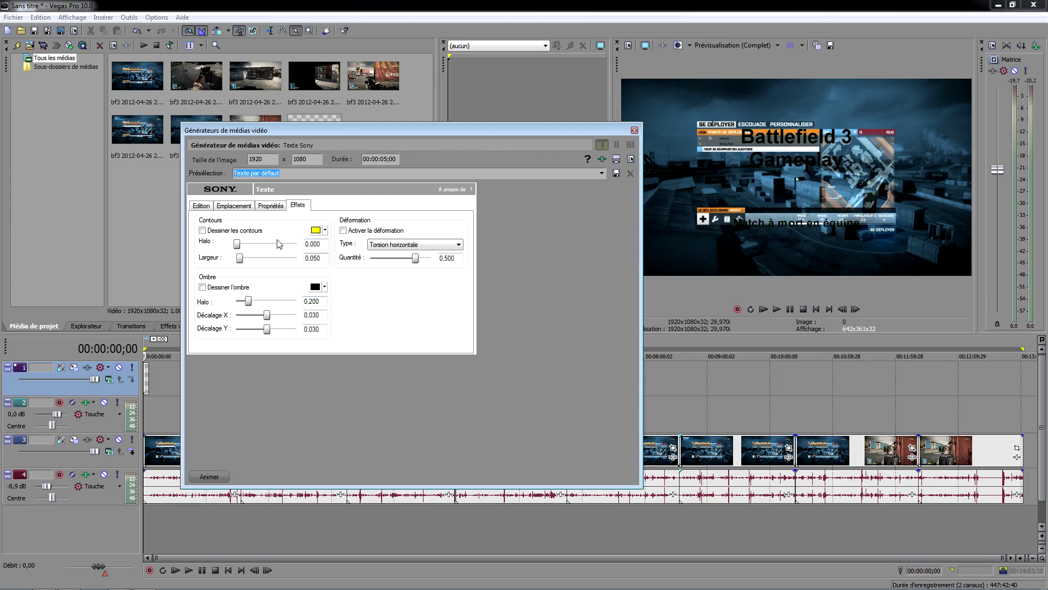
left_click(233, 206)
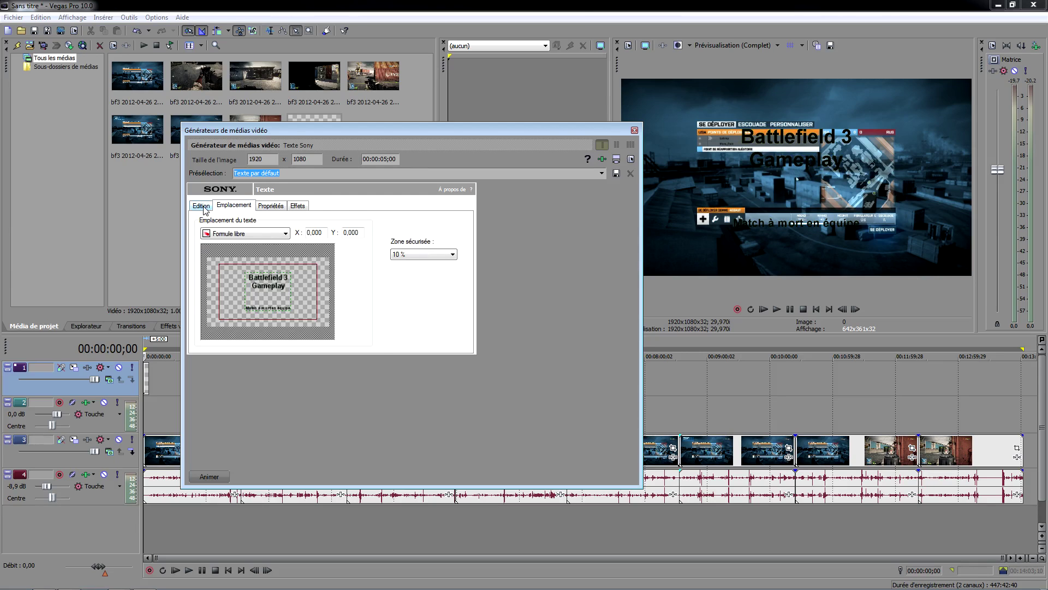
left_click(635, 130)
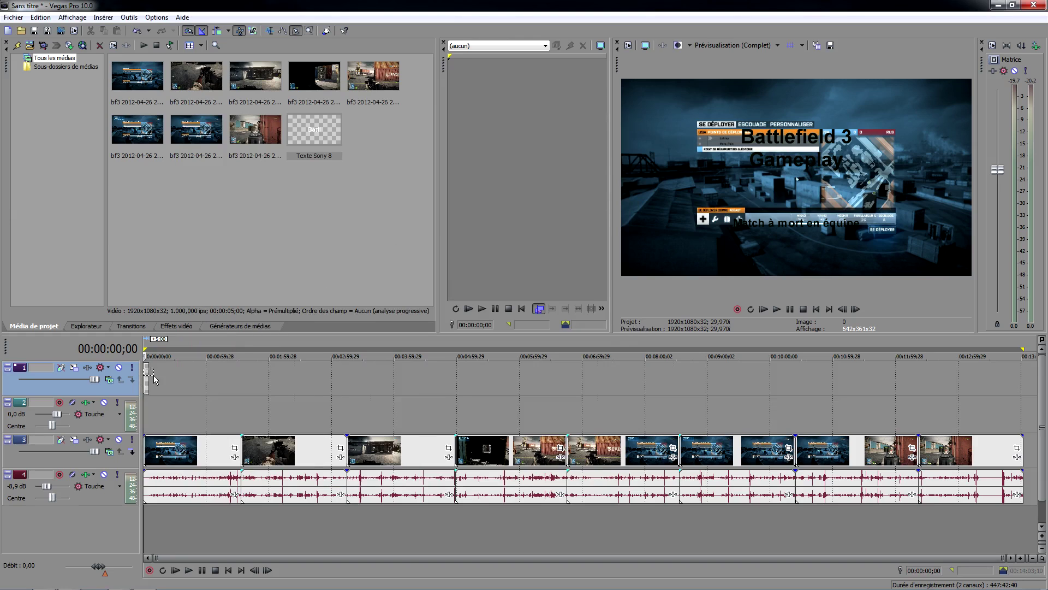
- Open the title event's pan/crop settings at the start of the timeline and arrange that window so the preview stays visible
scroll(156, 378, "up", 4)
scroll(156, 378, "up", 3)
left_click(190, 377)
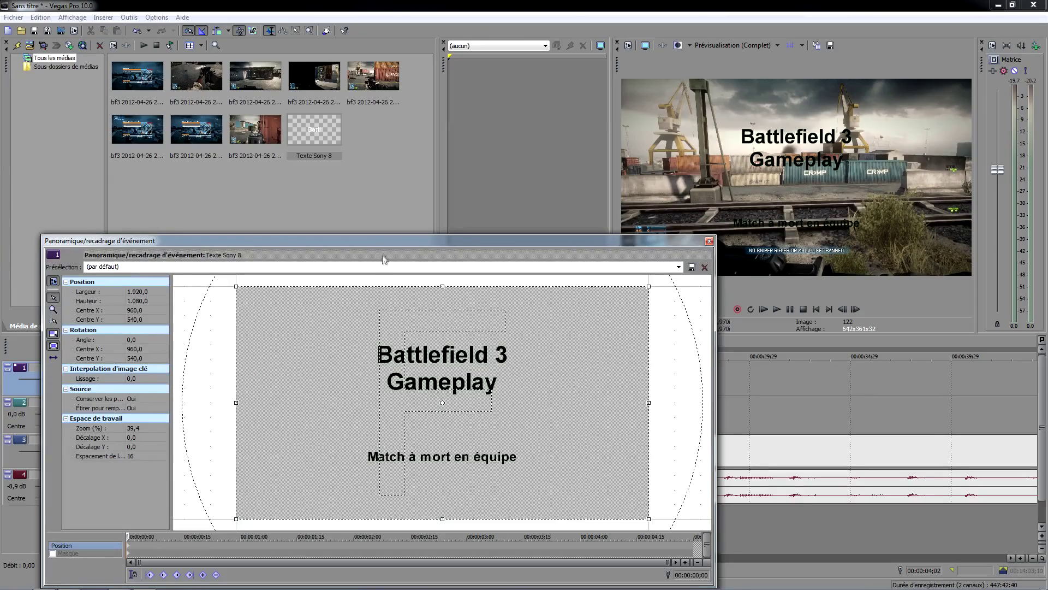
left_click_drag(381, 241, 376, 141)
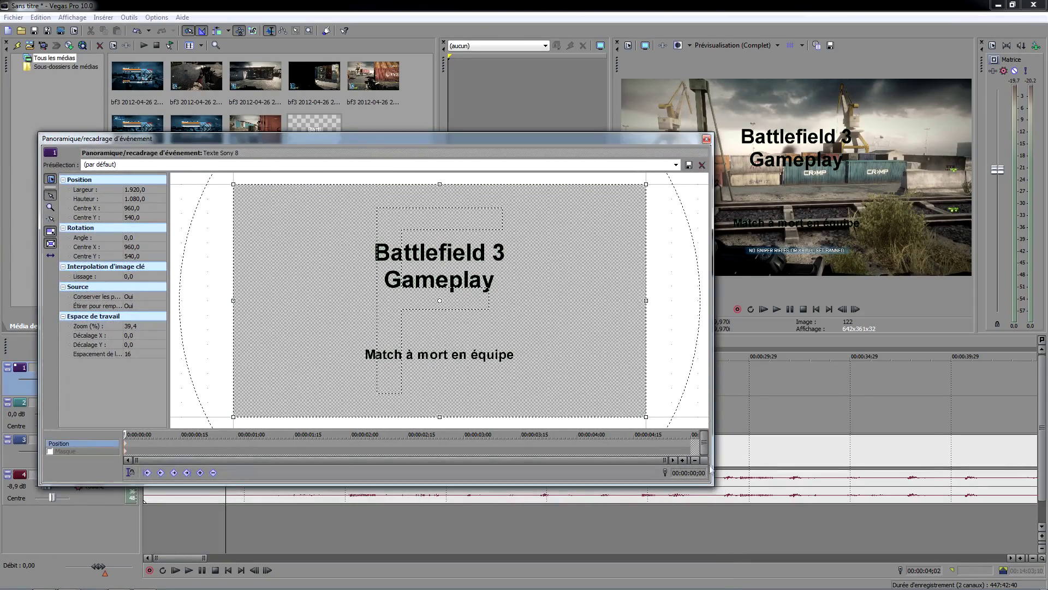
left_click_drag(709, 485, 739, 582)
left_click_drag(464, 139, 416, 71)
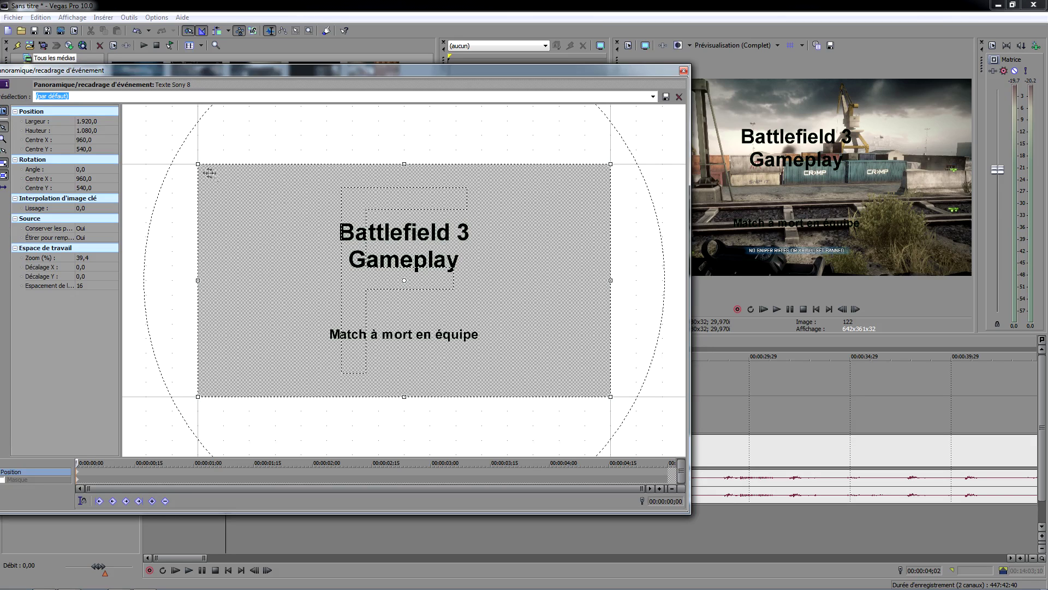
double_click(242, 70)
left_click_drag(241, 67, 261, 99)
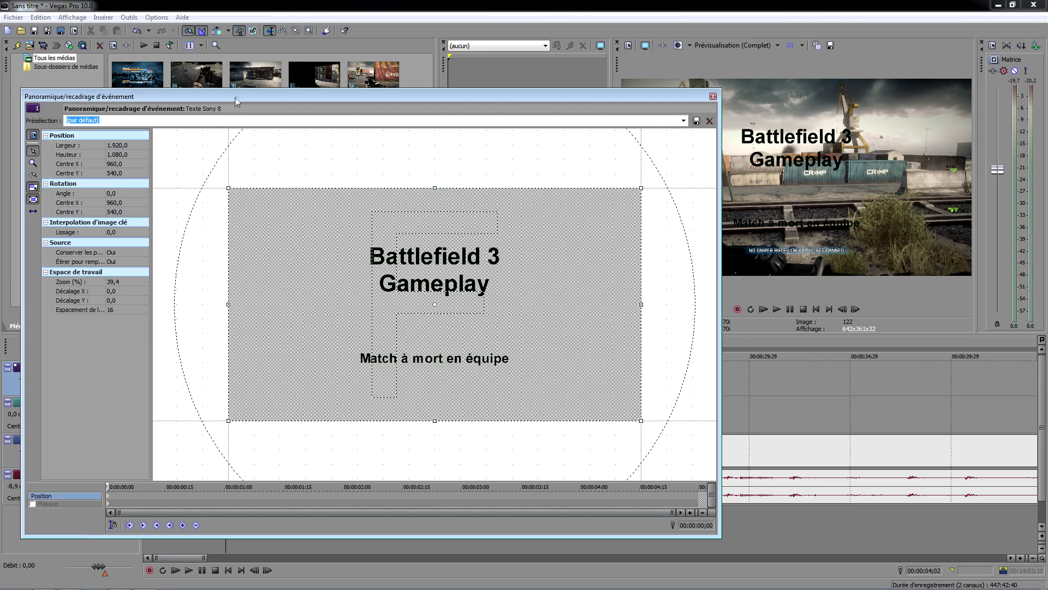
left_click_drag(237, 97, 255, 83)
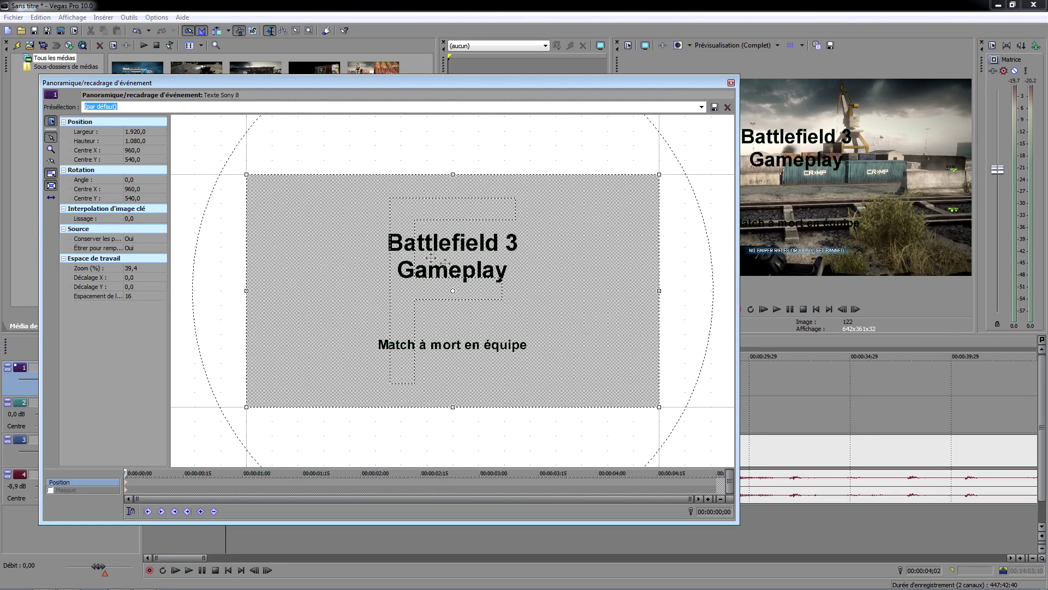
- Try shifting the title's crop frame sideways and back near centre, and shrinking it to about 714 × 401.6
scroll(393, 229, "down", 3)
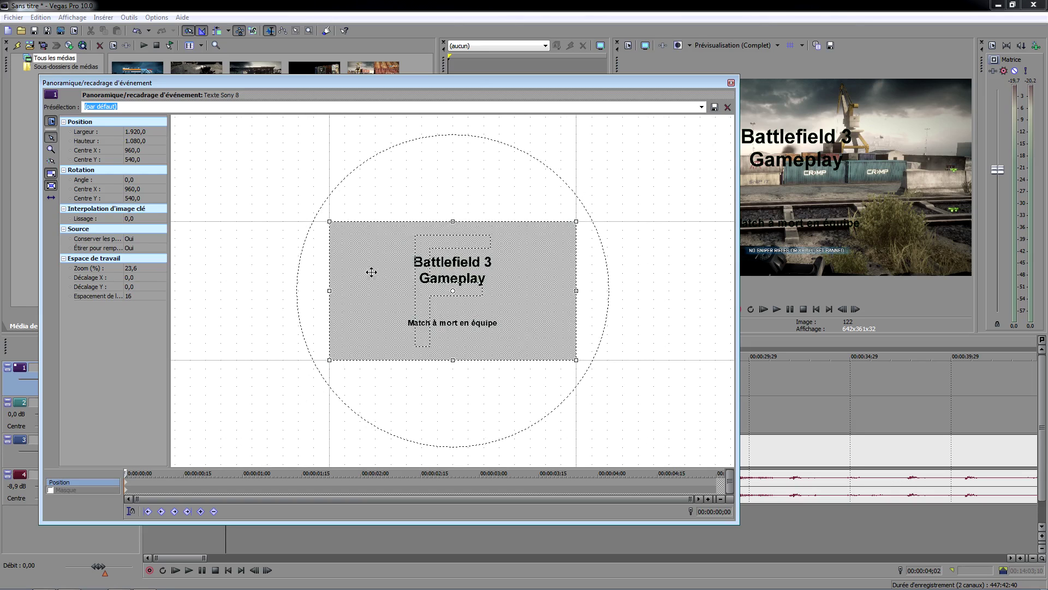
left_click_drag(382, 289, 403, 295)
left_click_drag(435, 84, 369, 145)
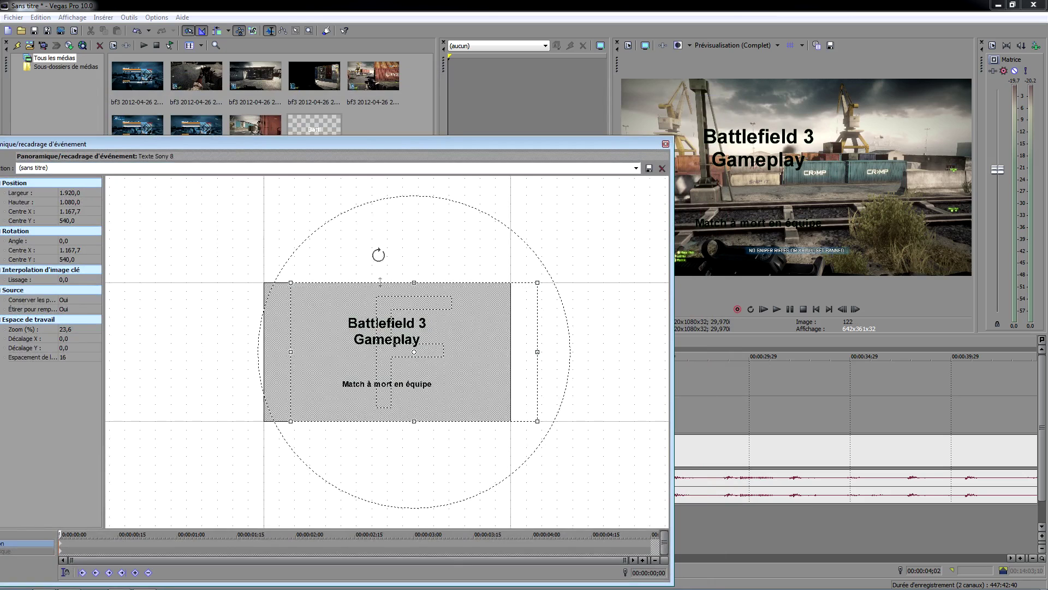
left_click_drag(376, 365, 388, 366)
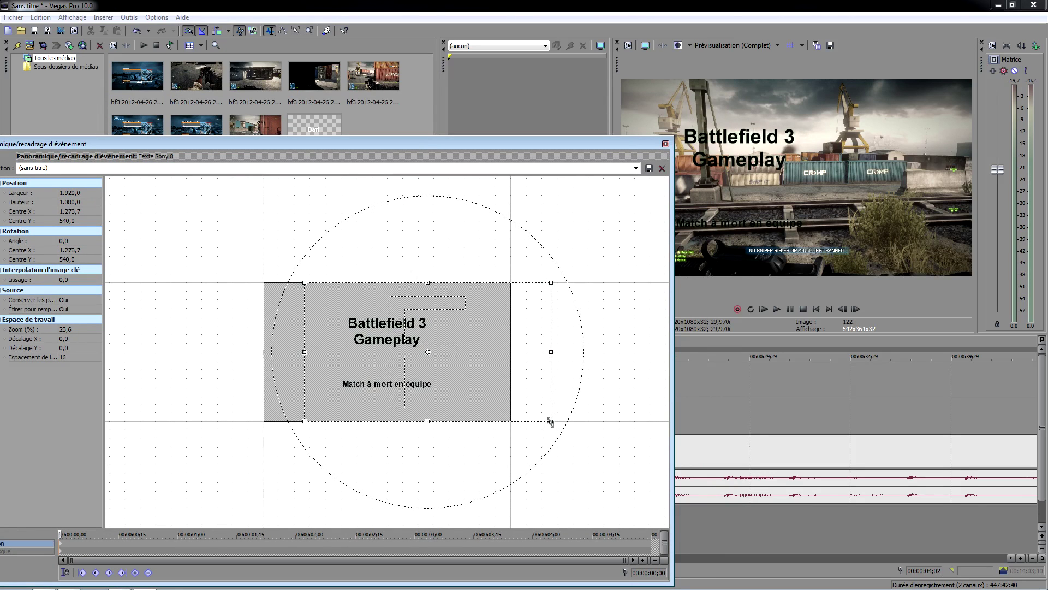
left_click_drag(372, 325, 331, 335)
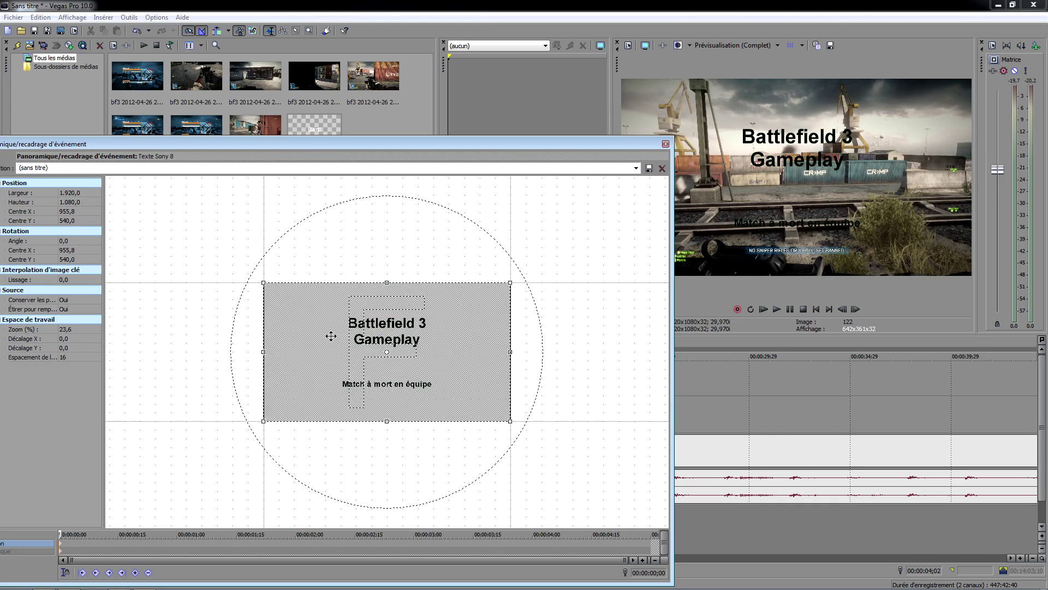
left_click_drag(387, 283, 378, 324)
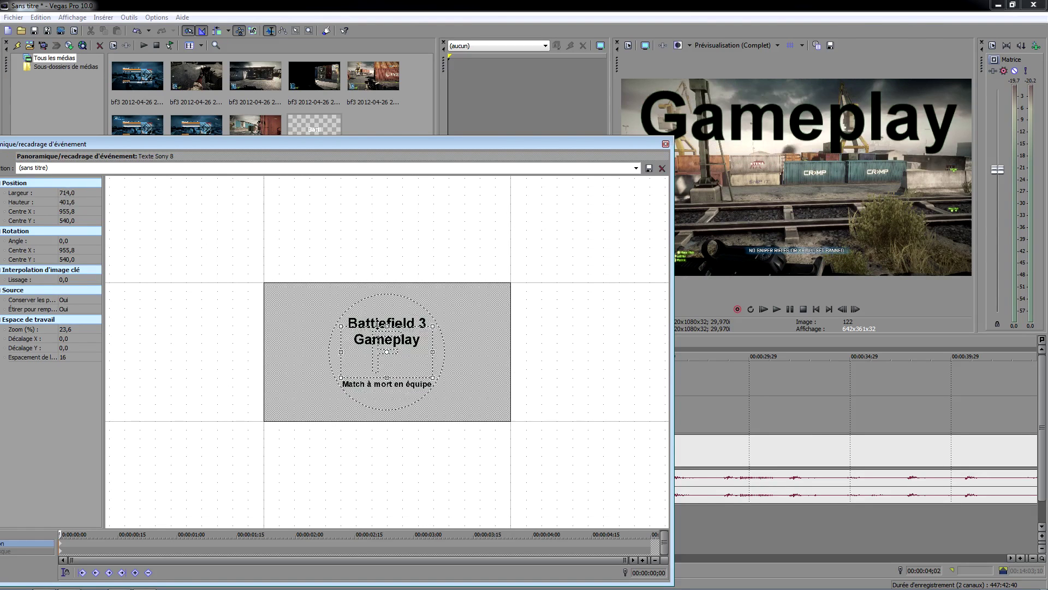
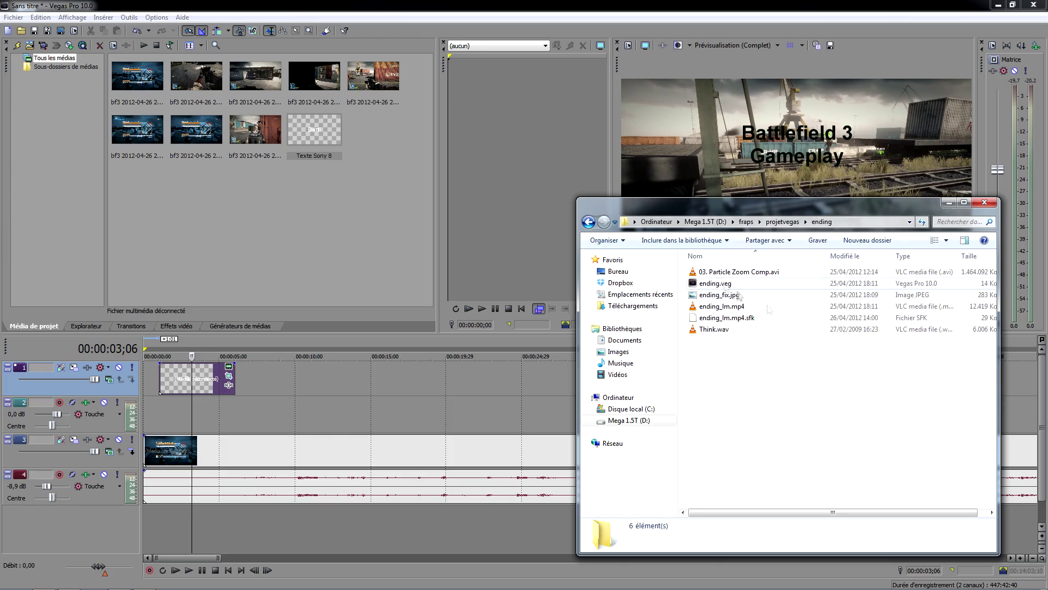
- Add ending_lm.mp4 from the ending folder to the title's video track on the timeline
left_click_drag(758, 211, 413, 247)
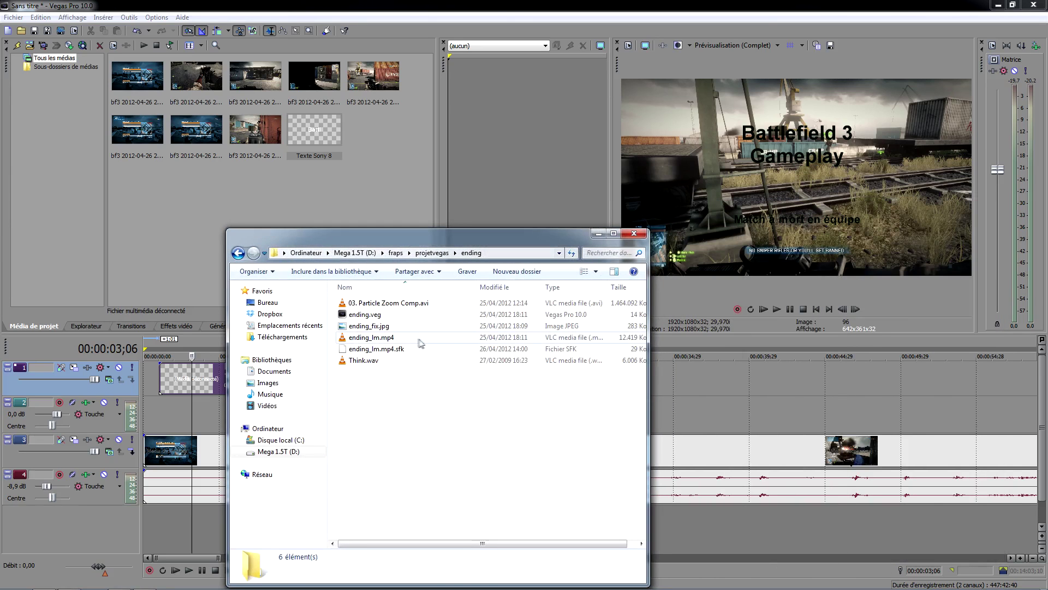
left_click_drag(377, 338, 750, 389)
left_click_drag(817, 392, 783, 391)
scroll(588, 415, "down", 10)
scroll(253, 355, "down", 3)
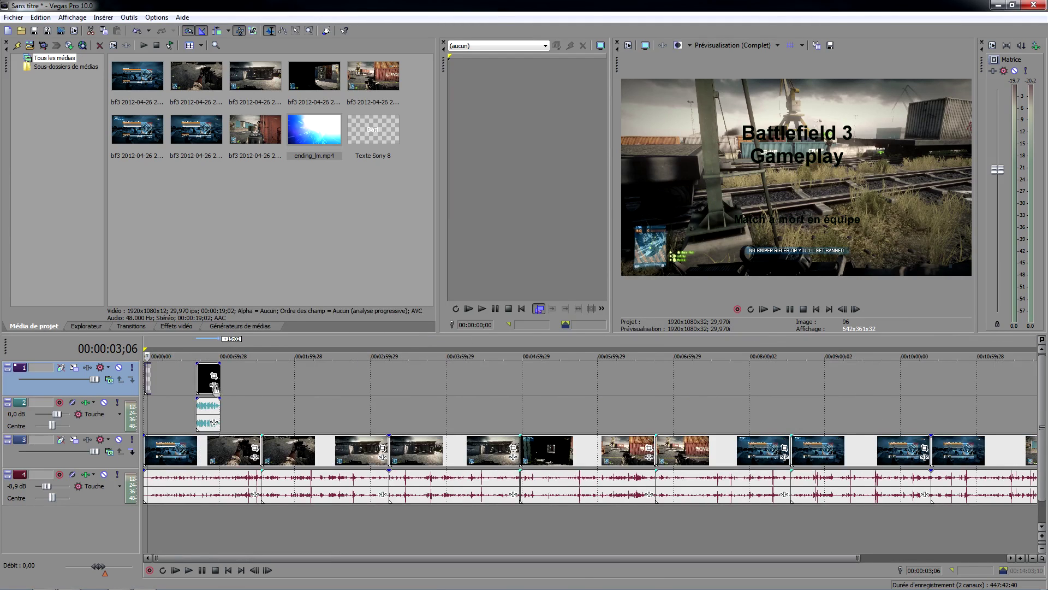
scroll(230, 422, "down", 2)
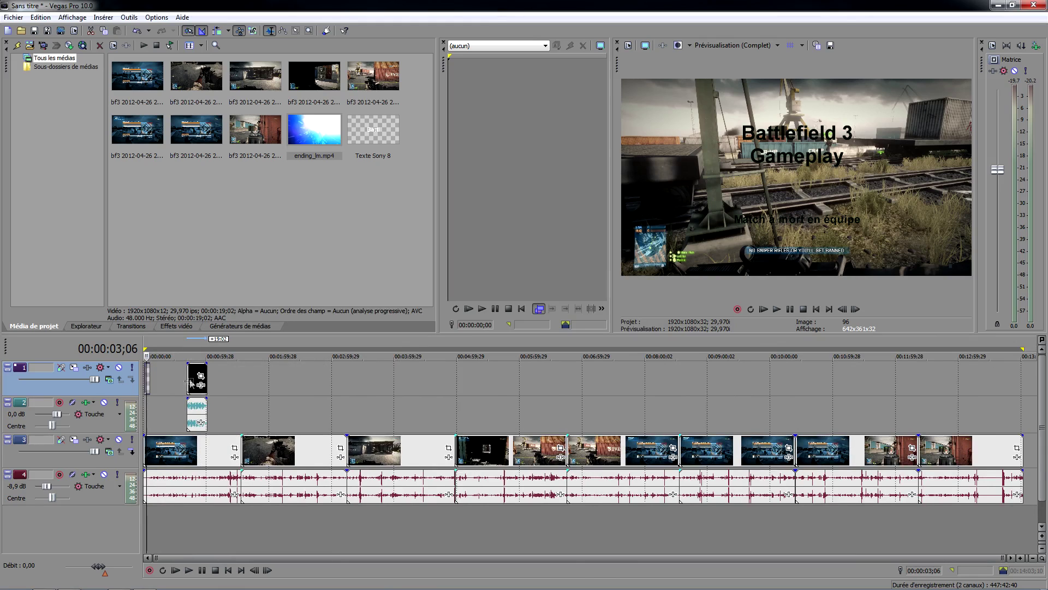
- Move the ending clip with its audio so it starts right after the last gameplay clip
left_click(244, 207)
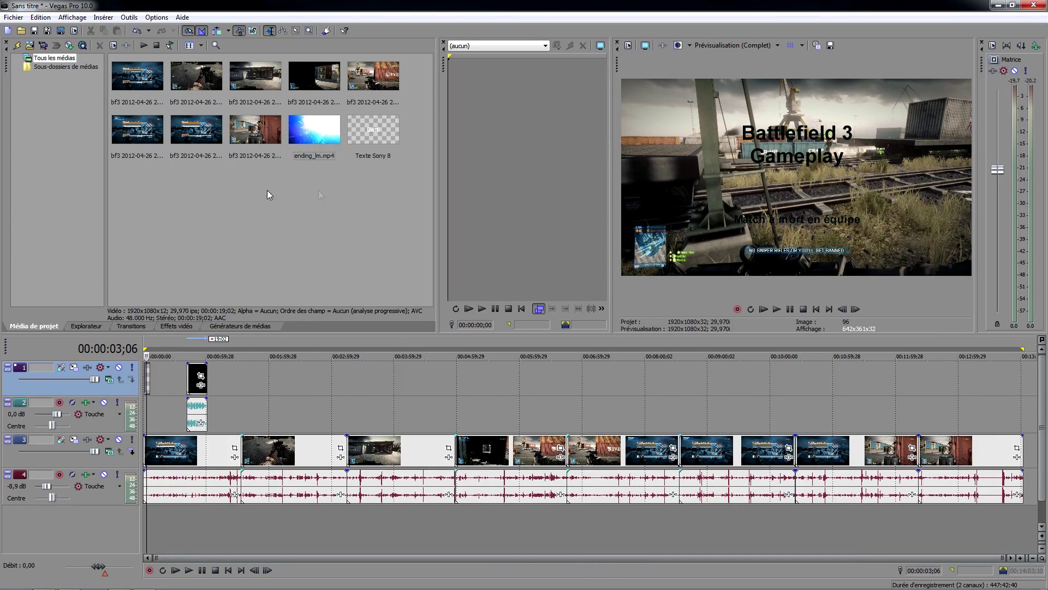
left_click(191, 378)
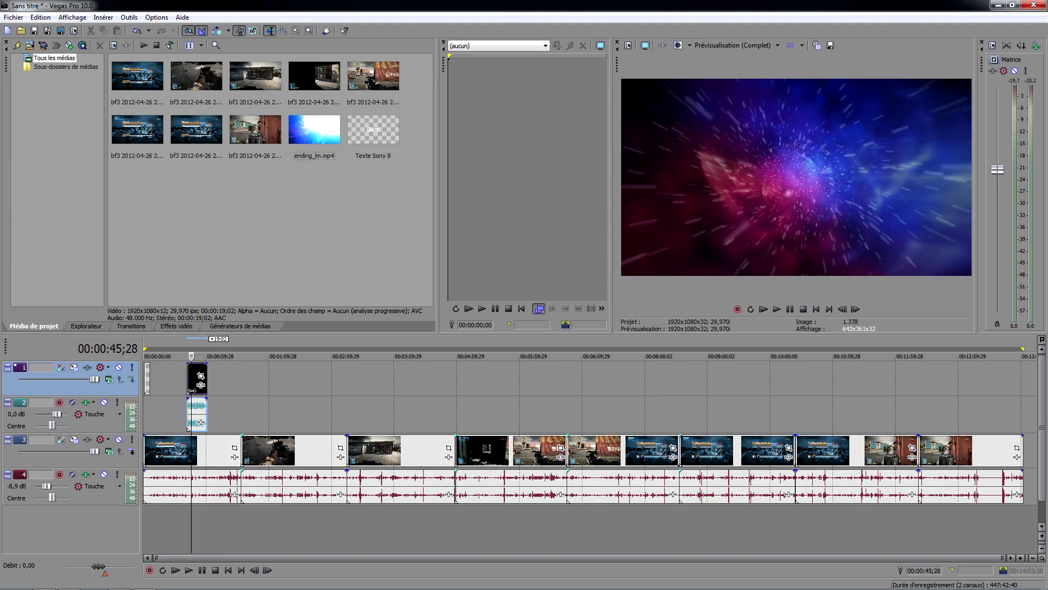
left_click_drag(195, 394, 980, 401)
- Play the last seconds of gameplay and lower the game audio track's volume to -25.6 dB
left_click(956, 348)
key("space")
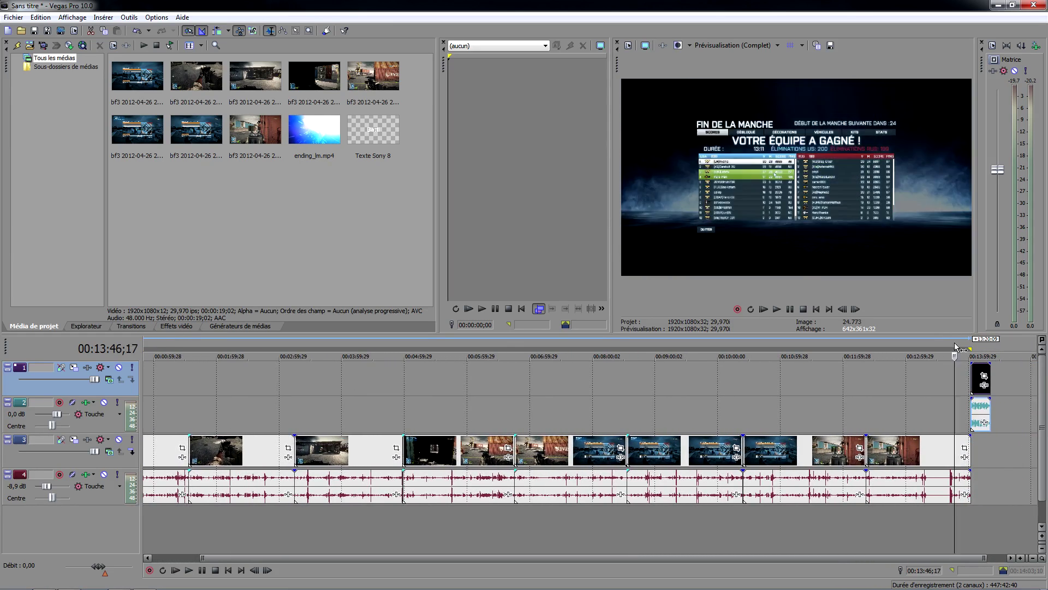
left_click(964, 348)
key("space")
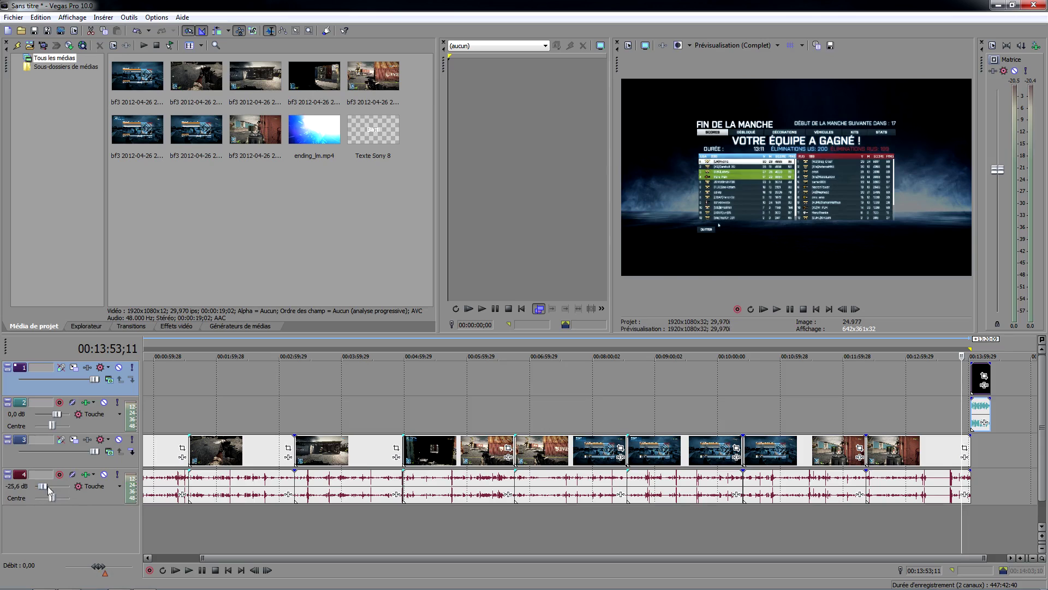
key("space")
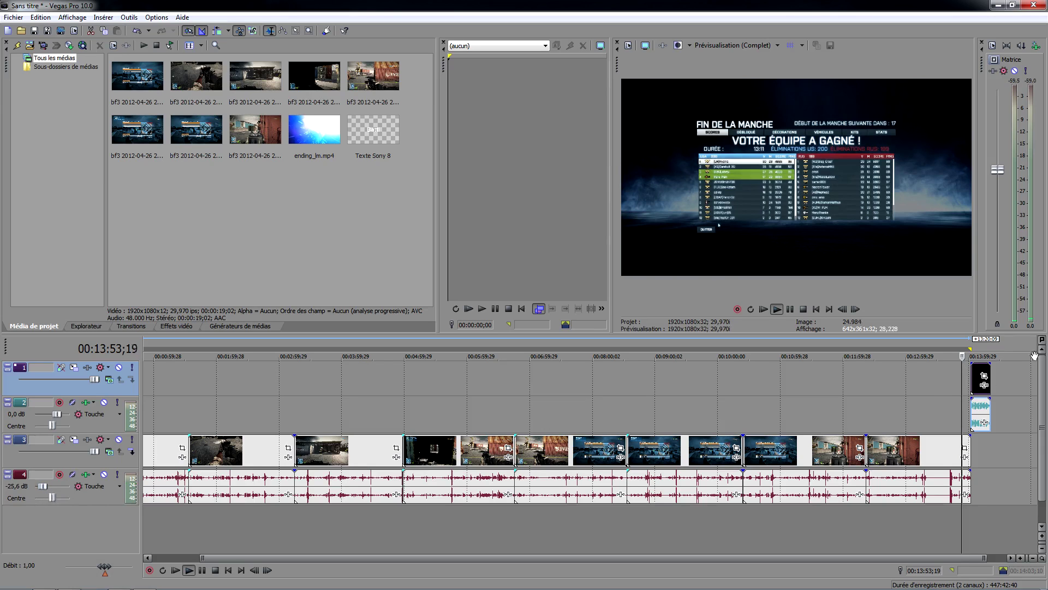
- Play the transition from the last gameplay clip into the ending clip to check it
left_click(965, 346)
scroll(965, 346, "up", 4)
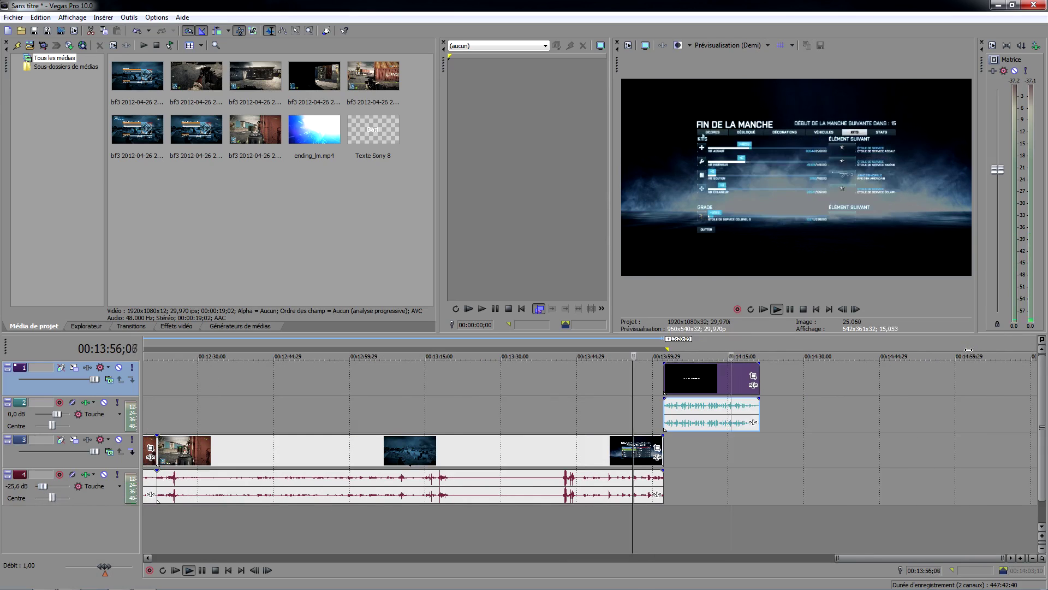
left_click(651, 345)
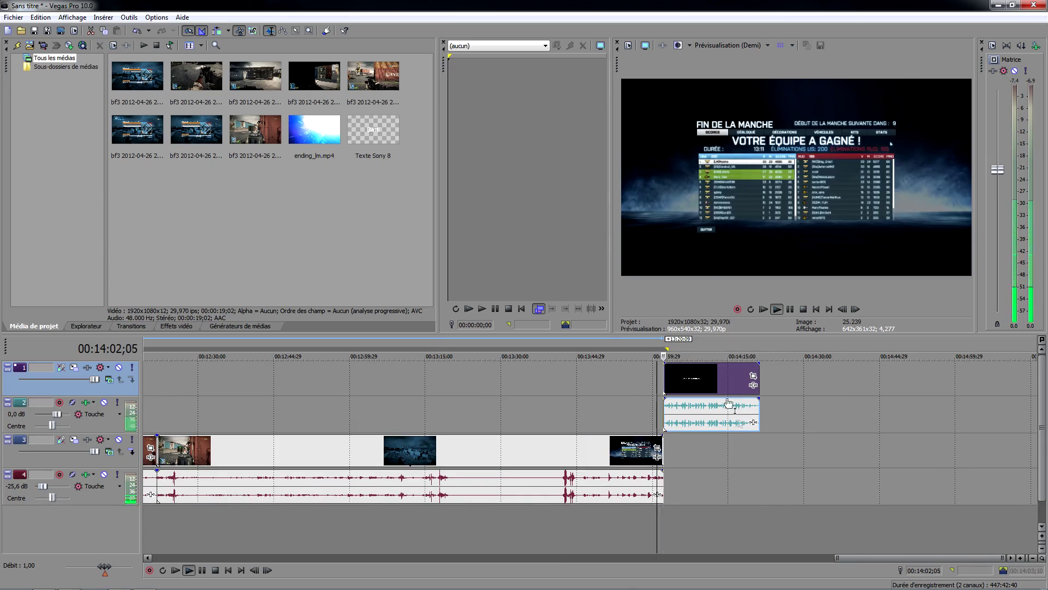
scroll(716, 468, "down", 4)
scroll(726, 476, "down", 3)
key("space")
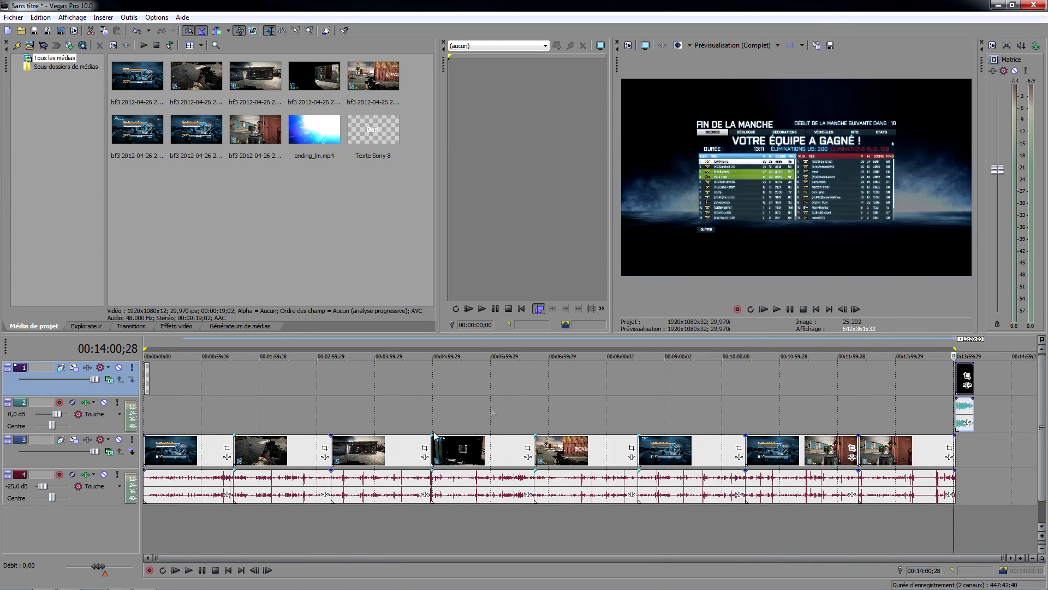
- Import opening.mp4 and fondblanc.jpg from the opening folder into the project media, and put the file browser away
left_click(44, 584)
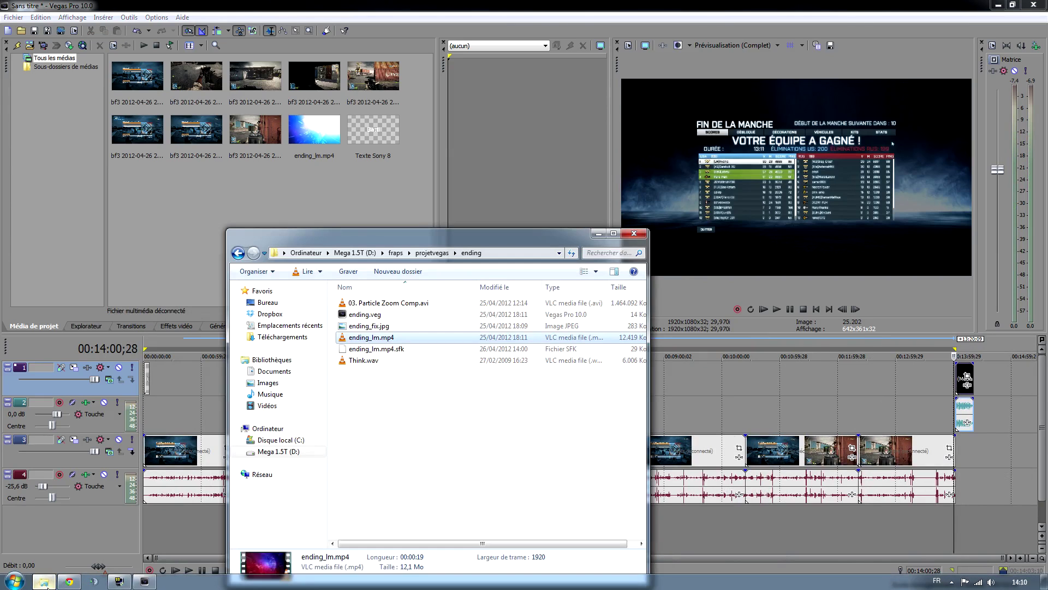
key("alt+Left")
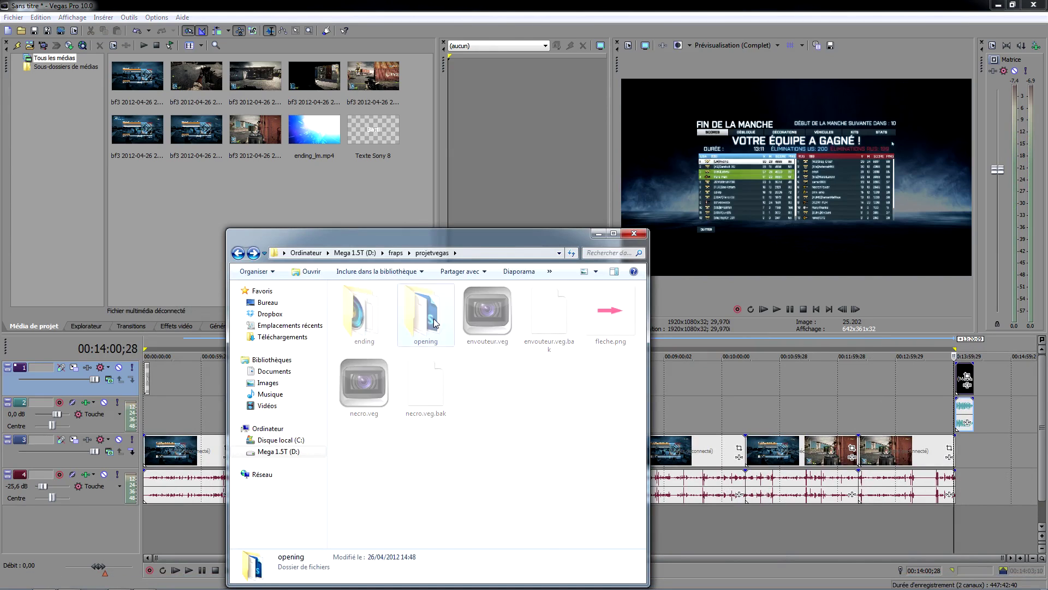
left_click_drag(488, 317, 375, 211)
left_click_drag(411, 328, 323, 208)
left_click(598, 234)
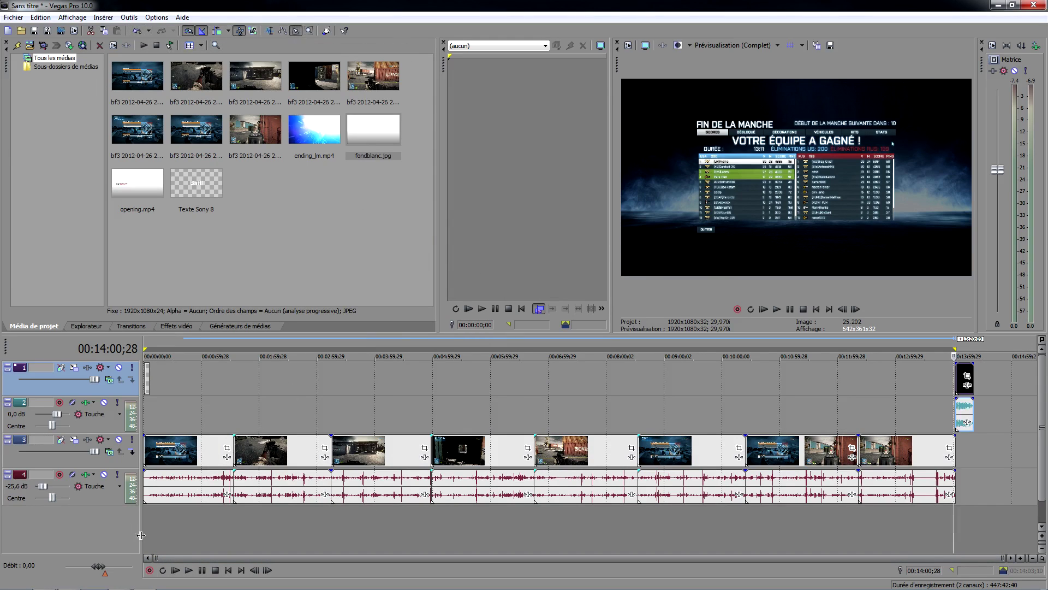
- Shift all timeline events about 35 seconds later to free space at the start, and return to the normal edit tool
key("ctrl+a")
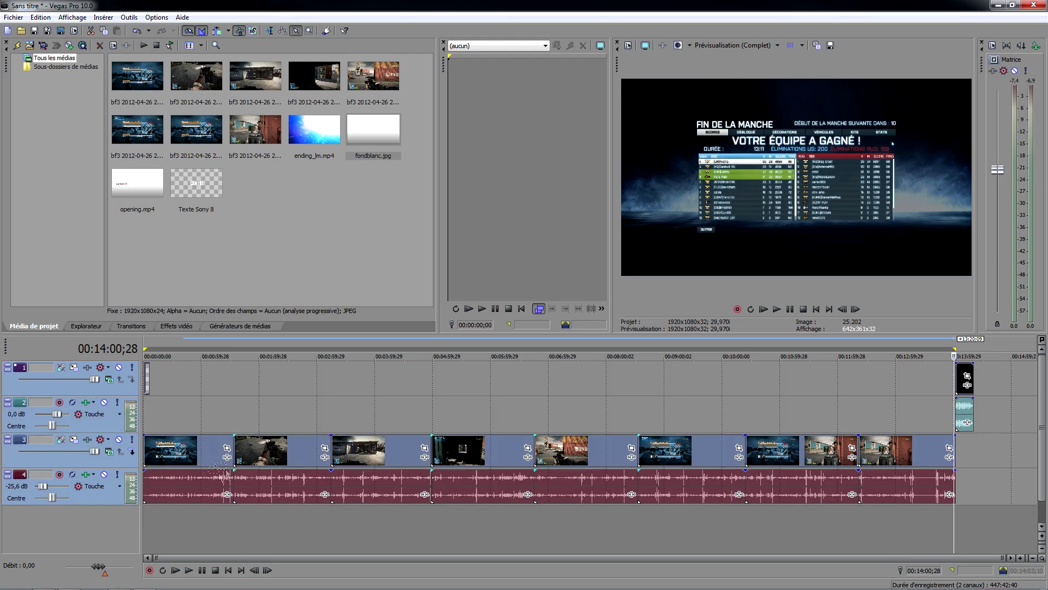
left_click_drag(199, 461, 231, 459)
left_click(270, 30)
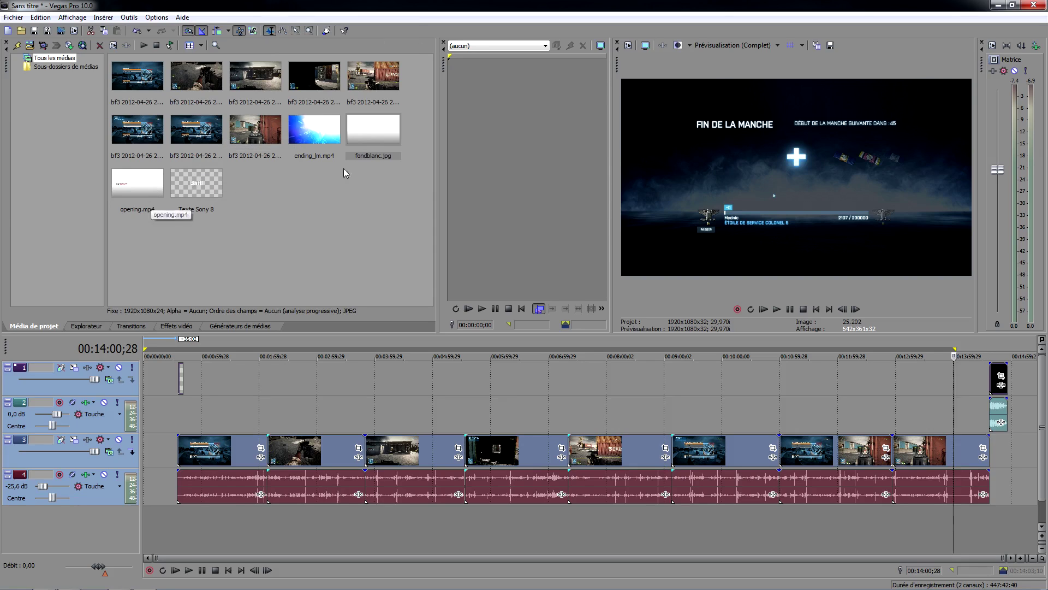
- Place opening.mp4 at the very start of the timeline on the gameplay tracks
left_click(133, 182)
left_click_drag(140, 181, 134, 355)
left_click_drag(143, 451, 146, 450)
- Place fondblanc.jpg on the title track so it starts right where the opening clip ends
left_click(382, 131)
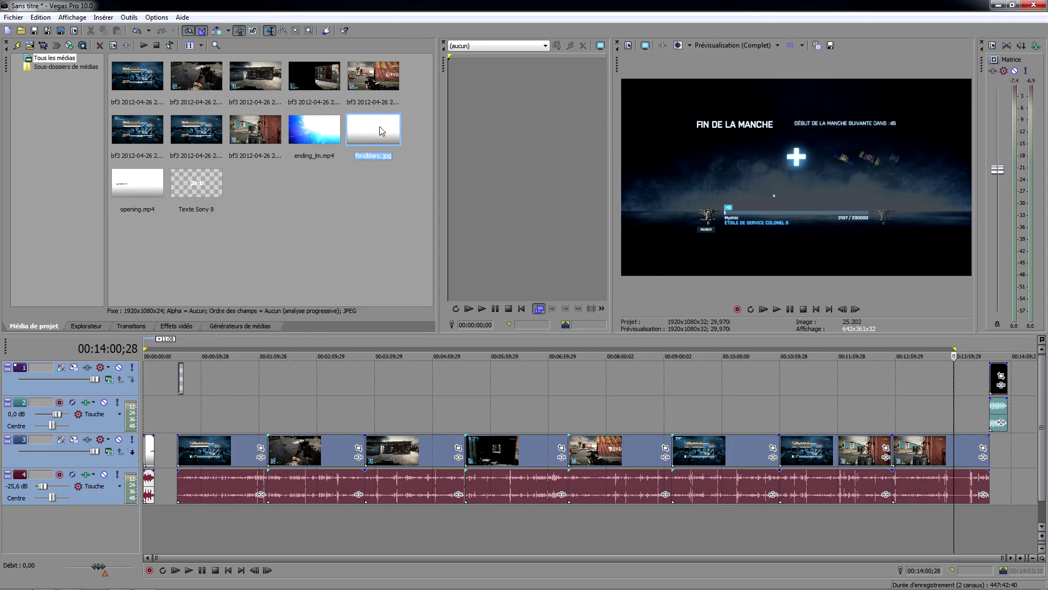
left_click_drag(159, 422, 160, 422)
left_click(157, 414)
- Insert a new video track and move the title onto it, right after the end of the fondblanc.jpg event
right_click(107, 539)
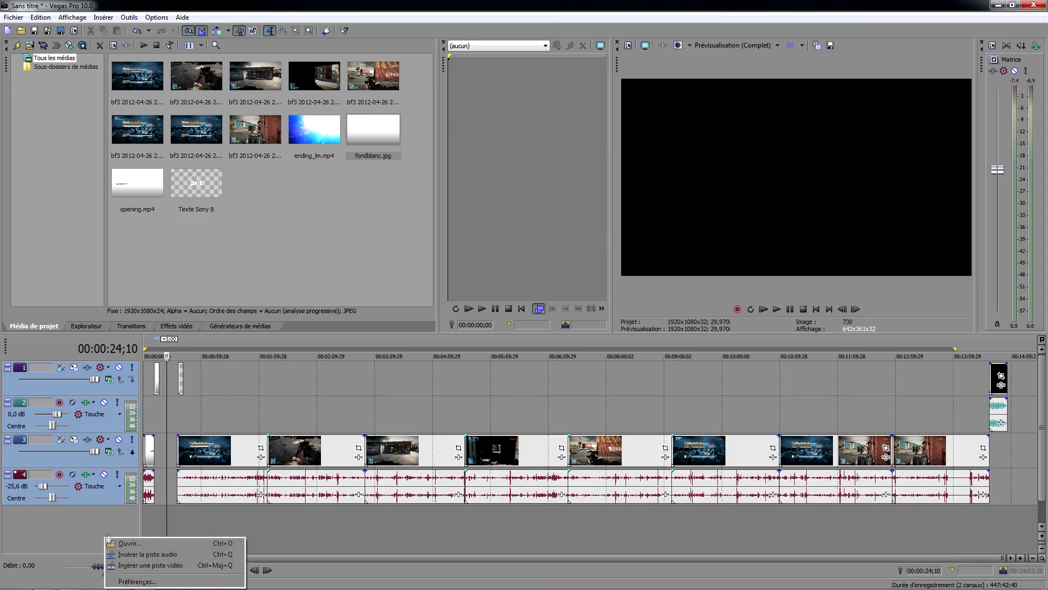
left_click(140, 563)
left_click(181, 406)
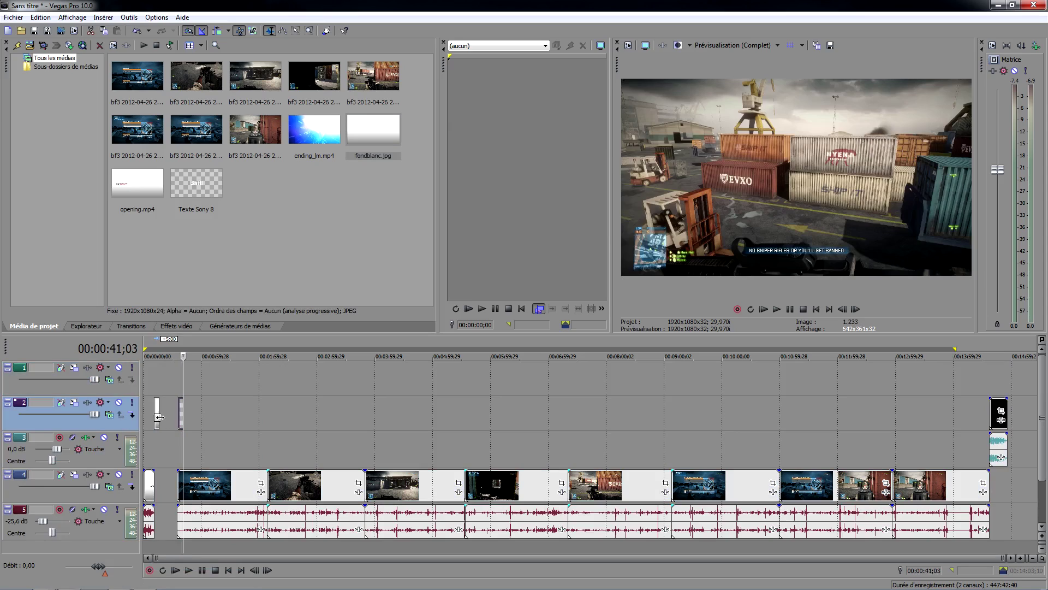
left_click_drag(182, 417, 161, 372)
- Move the ending clip's audio track below the game audio track
left_click(86, 458)
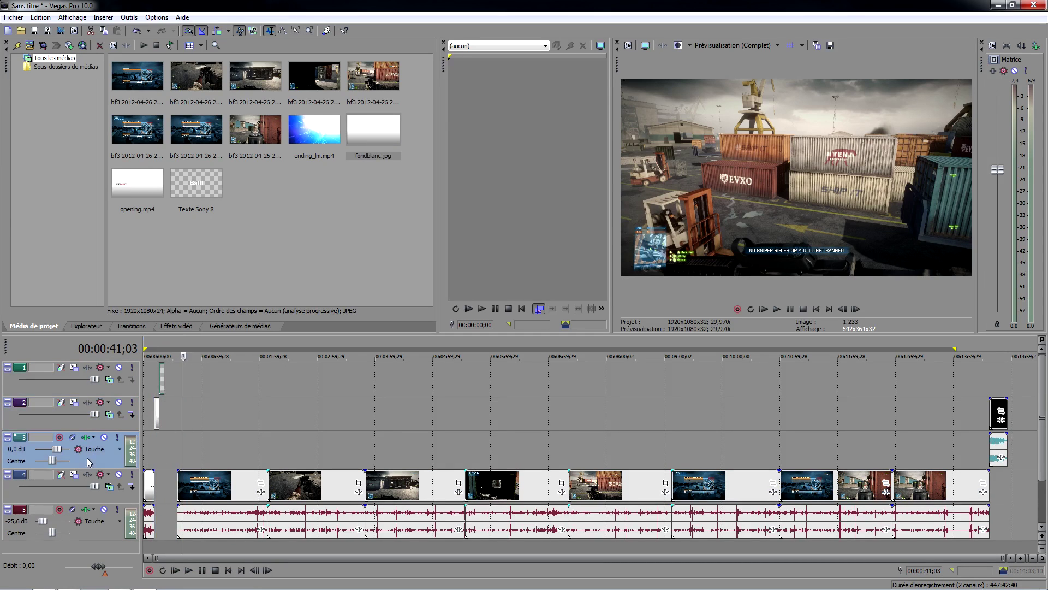
left_click_drag(94, 502, 95, 543)
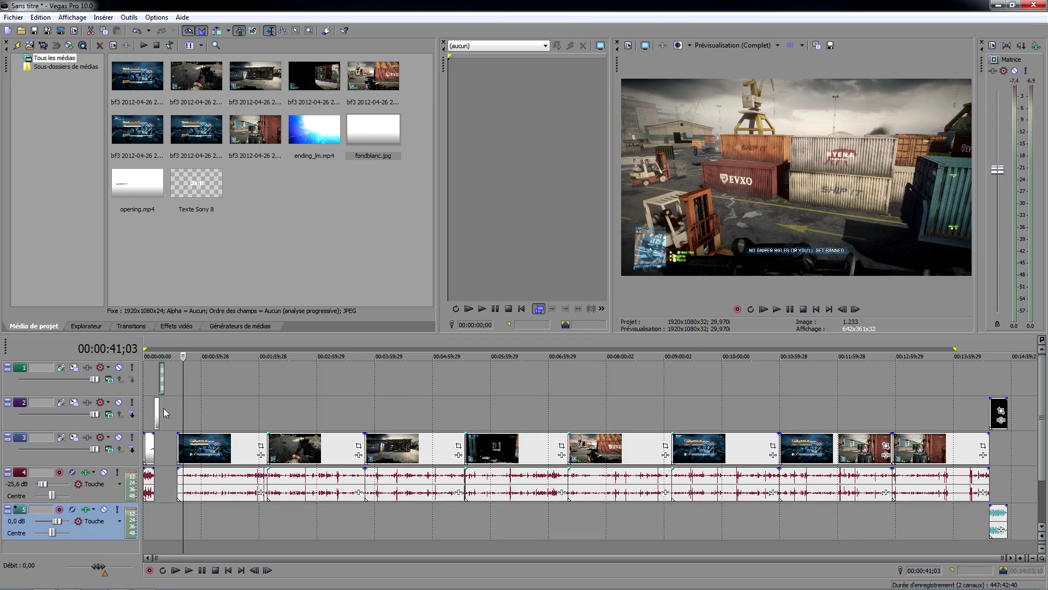
- Play the second half of the opening clip to locate where its logo animation finishes, and park the cursor at 00:00:09;00
scroll(164, 401, "up", 6)
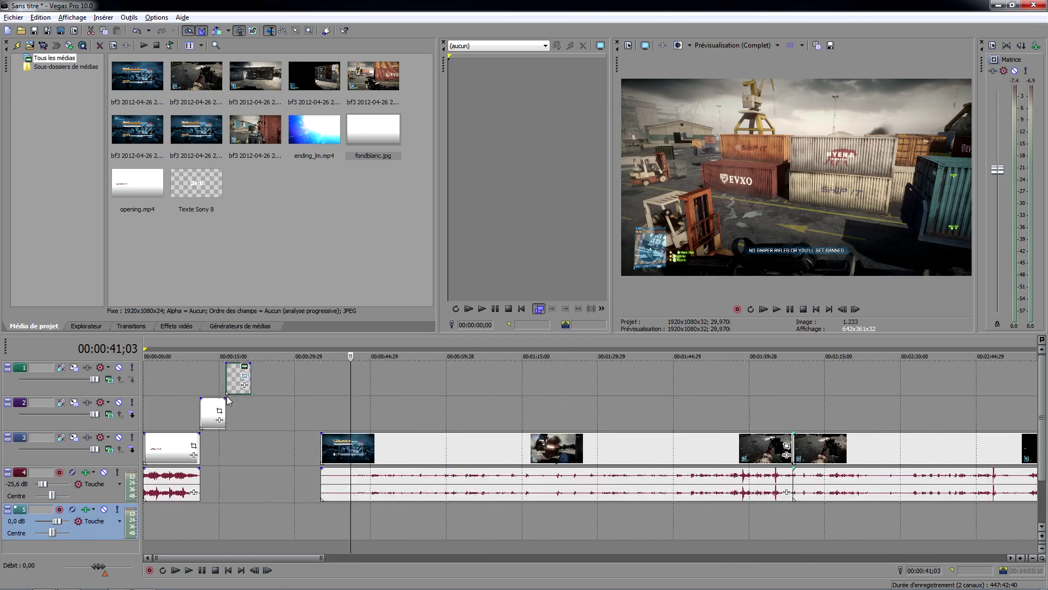
scroll(228, 402, "up", 2)
left_click(191, 343)
key("space")
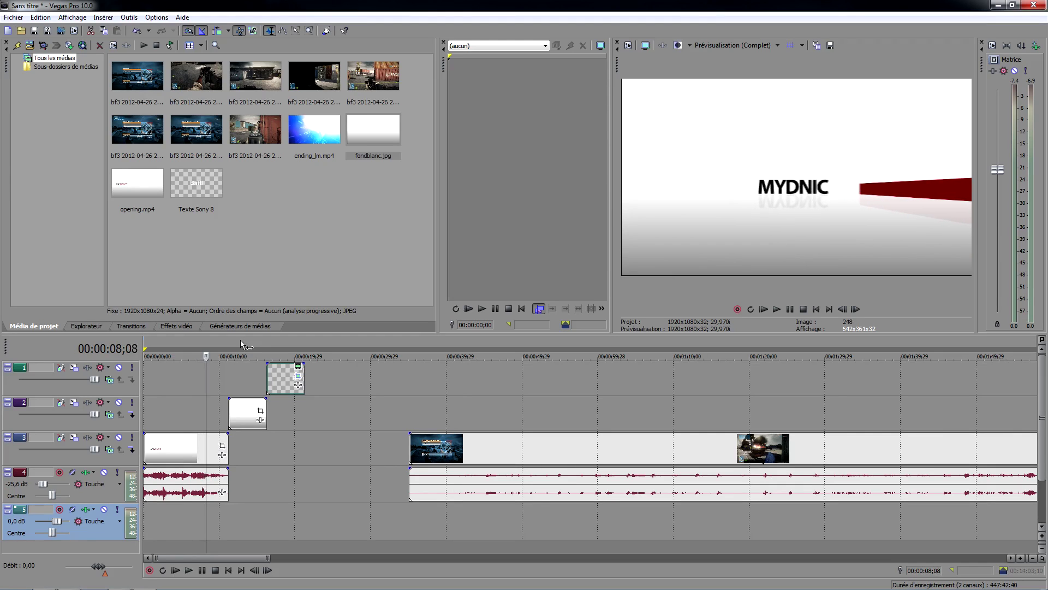
key("Return")
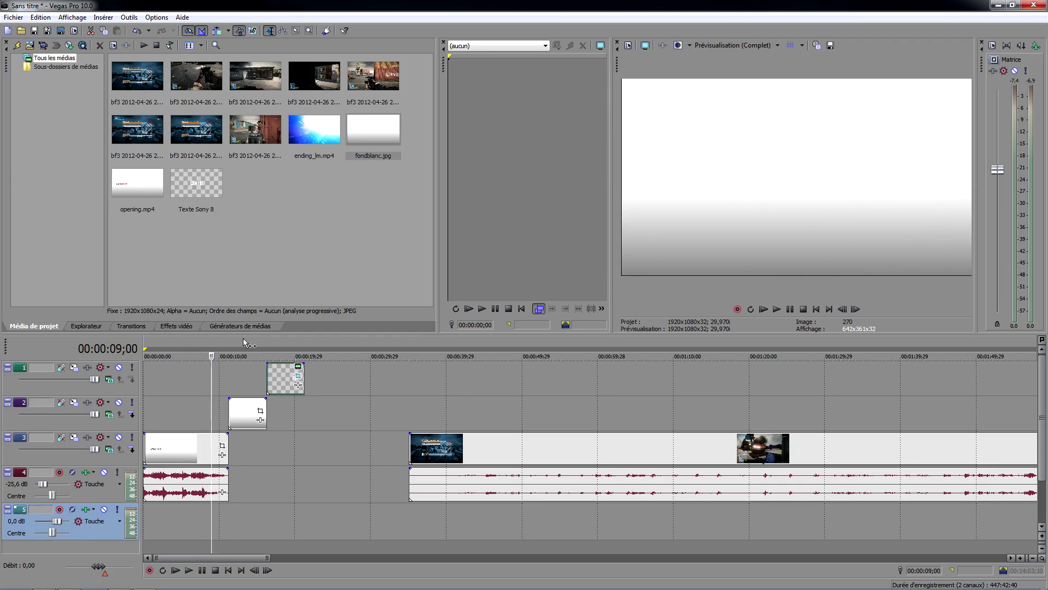
- Move the fondblanc.jpg event to start at 00:00:09;00 over the opening's end, and the title event to start at 00:00:09;04
left_click_drag(246, 417, 229, 419)
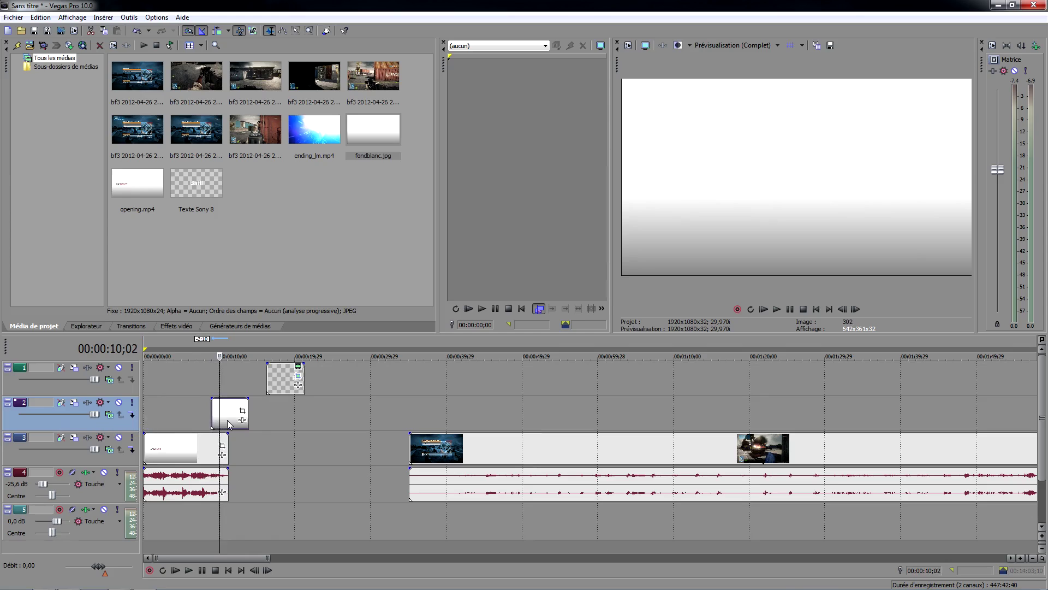
mouse_move(229, 423)
left_mouse_down()
mouse_move(258, 423)
mouse_move(225, 422)
left_mouse_up()
key("Left")
key("Left")
key("Left")
key("Left")
key("Left")
key("Left")
key("Left")
key("Left")
key("Left")
key("Left")
key("Left")
key("Left")
key("Left")
key("Left")
key("Left")
key("Left")
key("Left")
key("Right")
key("Right")
key("Right")
key("Right")
left_click_drag(290, 385, 232, 386)
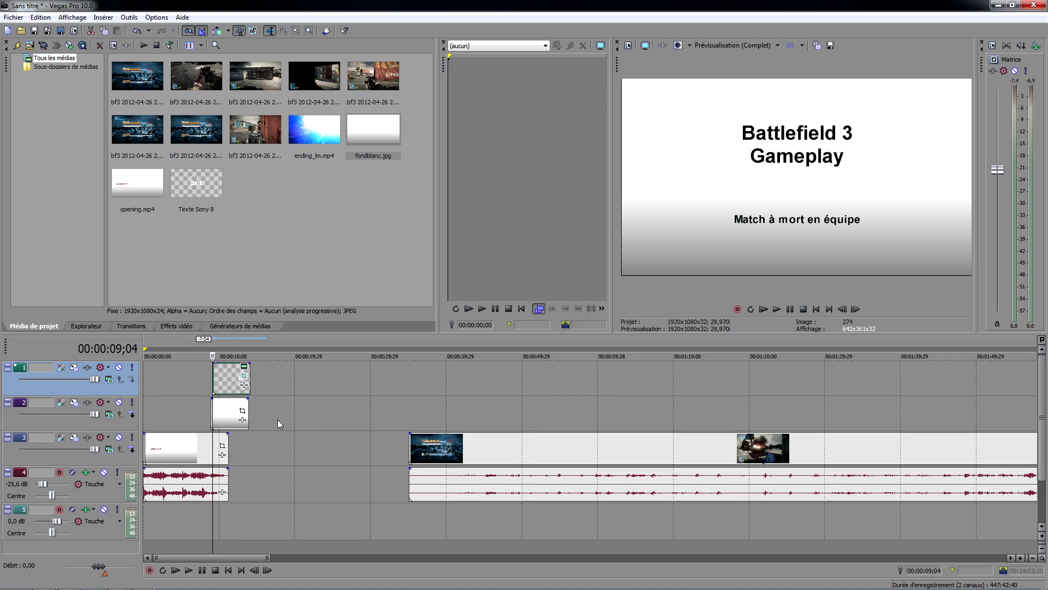
- Move all the gameplay clips and the ending clip together to start just after the opening clip ends, leaving a small gap
scroll(515, 450, "down", 10)
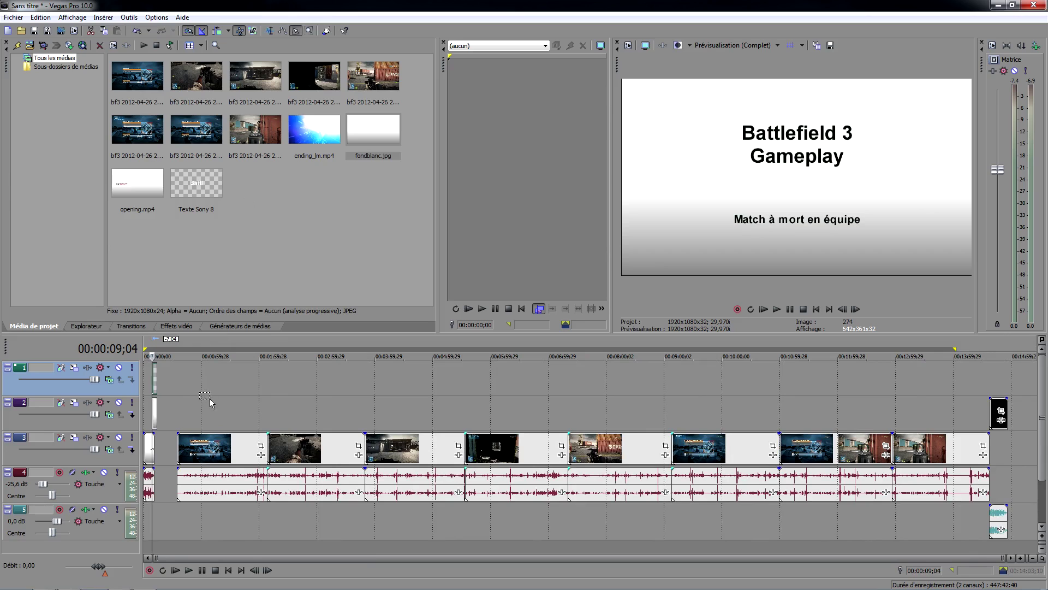
left_click_drag(621, 518, 1020, 540)
left_click_drag(236, 454, 215, 455)
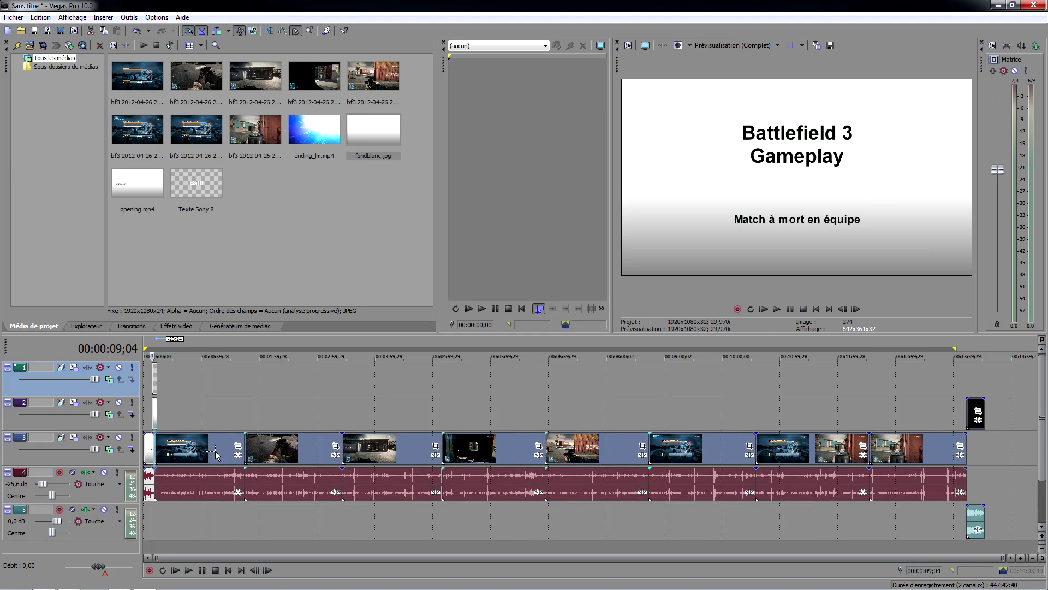
scroll(200, 452, "up", 13)
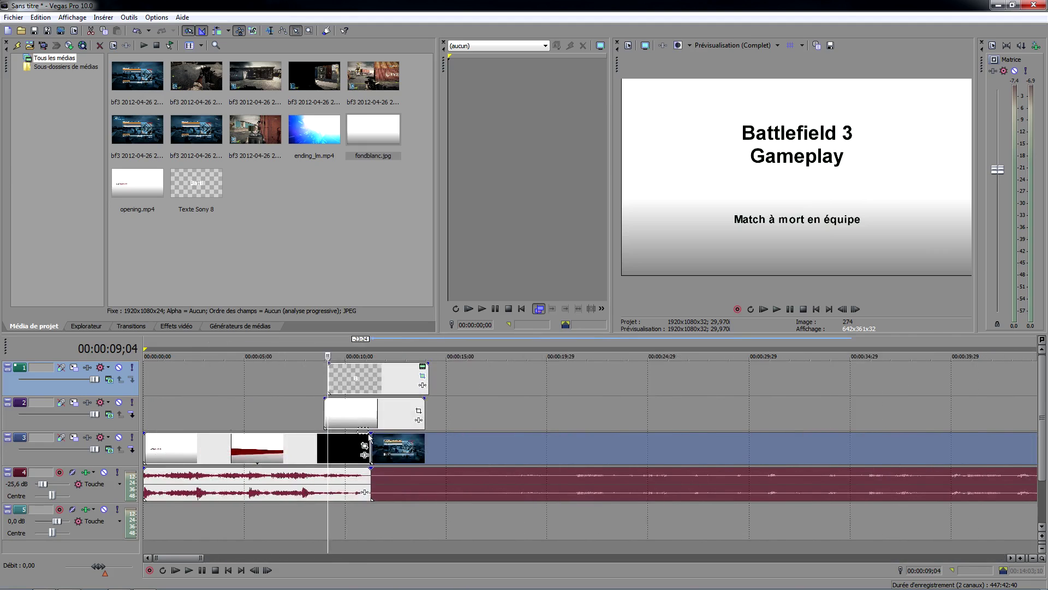
scroll(457, 443, "down", 1)
left_click_drag(708, 445, 725, 445)
scroll(627, 413, "down", 1)
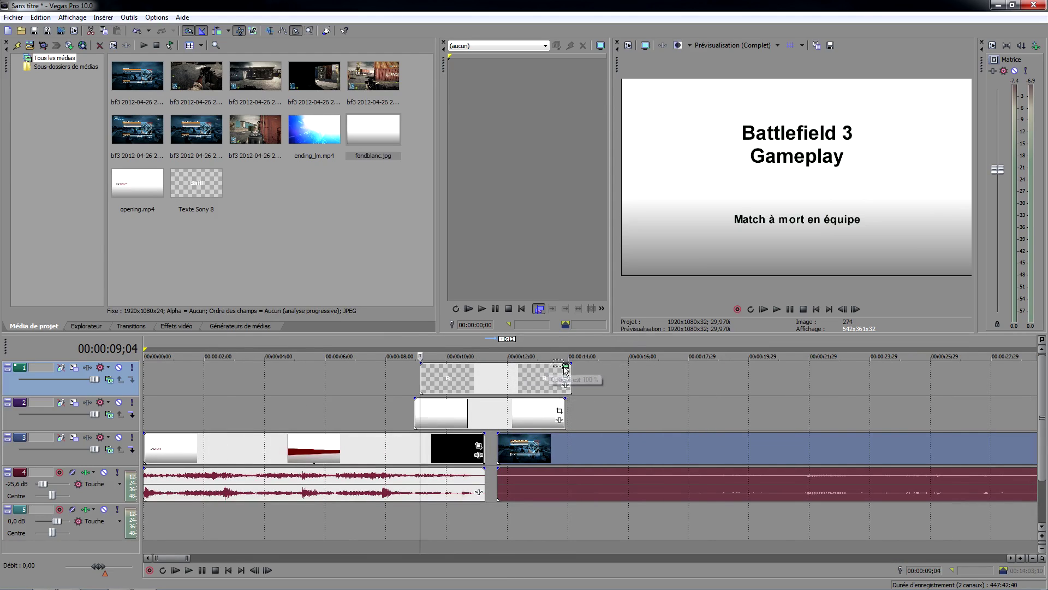
- Shorten the title and white background events to end about one second into the gameplay, and fade both out from the gameplay's start
left_click(269, 30)
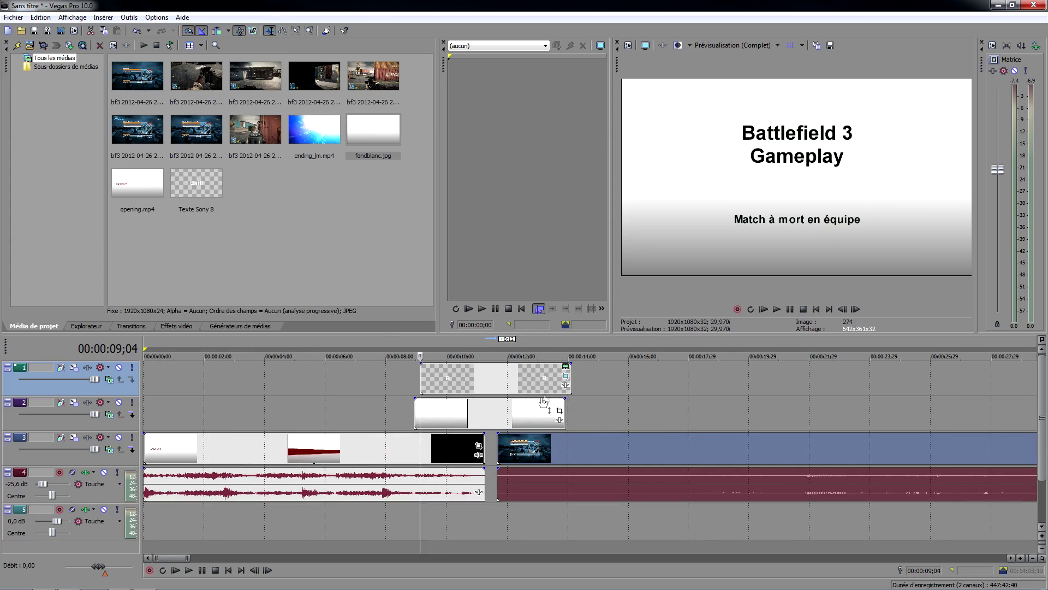
scroll(549, 424, "up", 2)
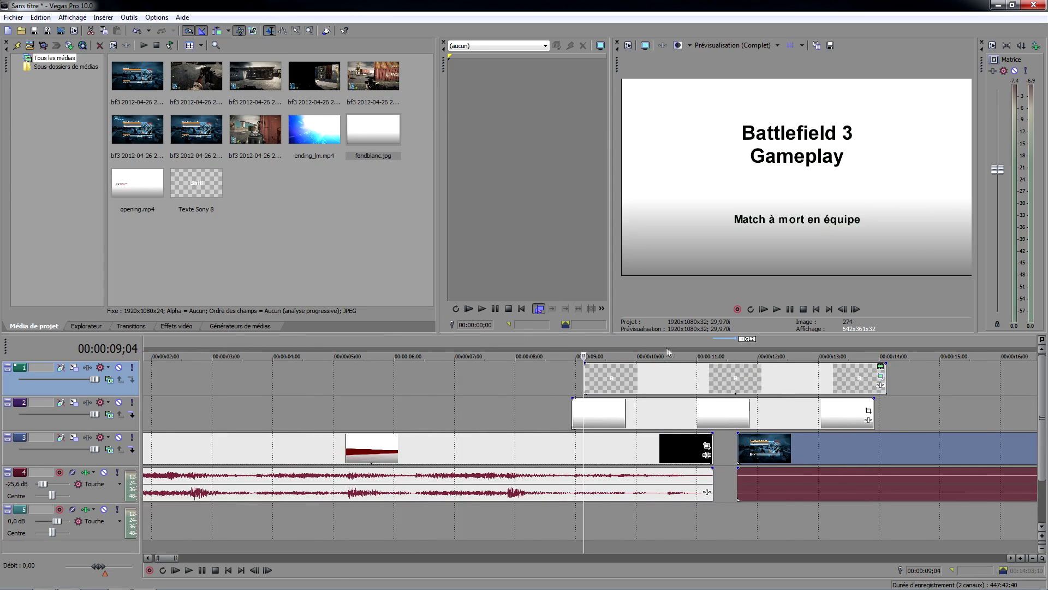
key("space")
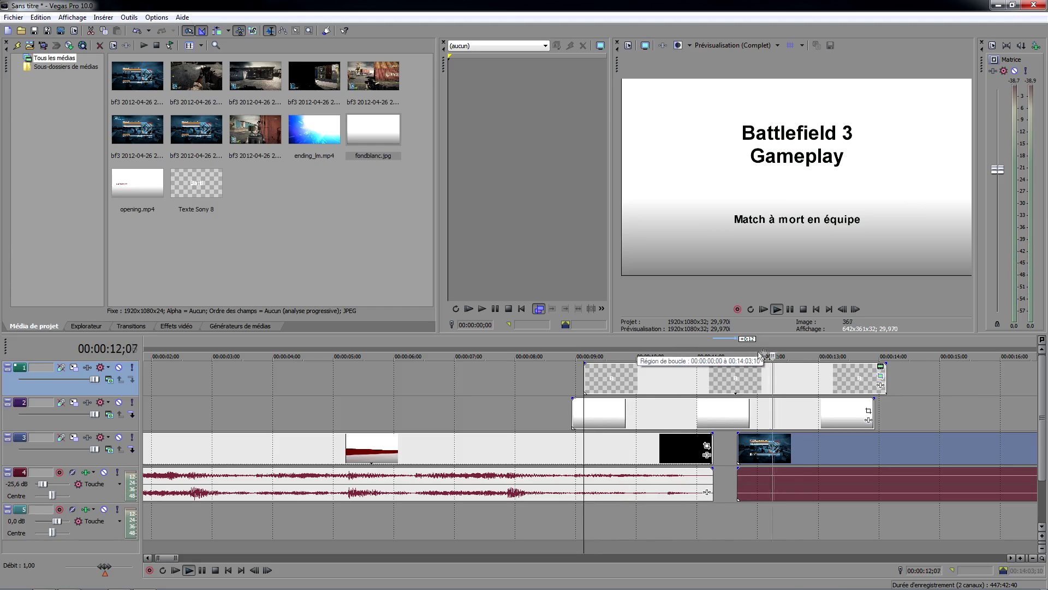
key("space")
left_click_drag(885, 375, 800, 375)
left_click_drag(872, 406, 801, 398)
left_click_drag(804, 361, 741, 369)
left_click_drag(801, 399, 763, 406)
- Play the fade from the title into the first gameplay clip
left_click(702, 342)
key("space")
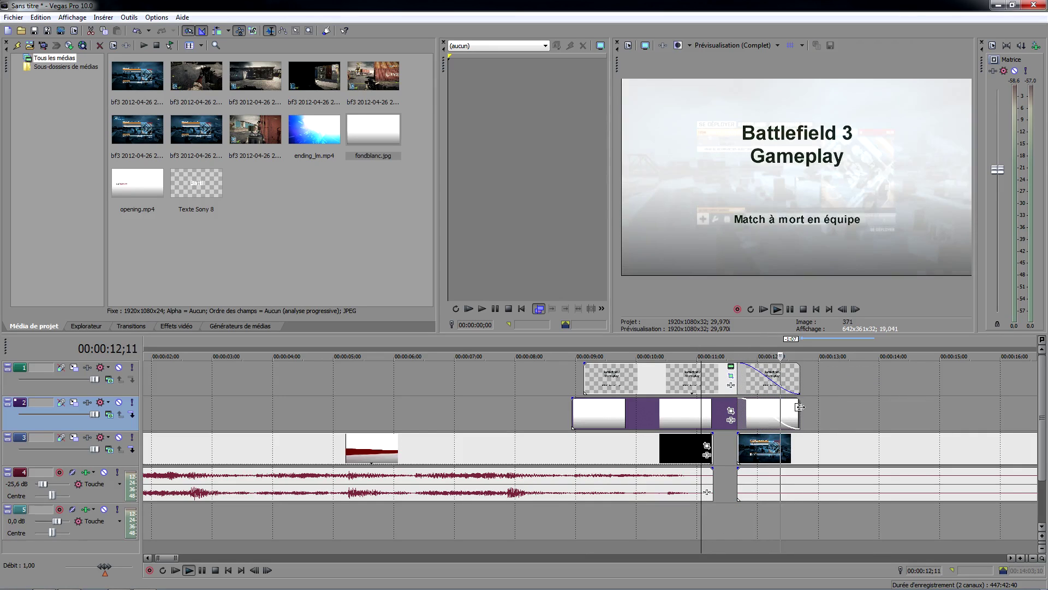
key("space")
scroll(807, 407, "down", 3)
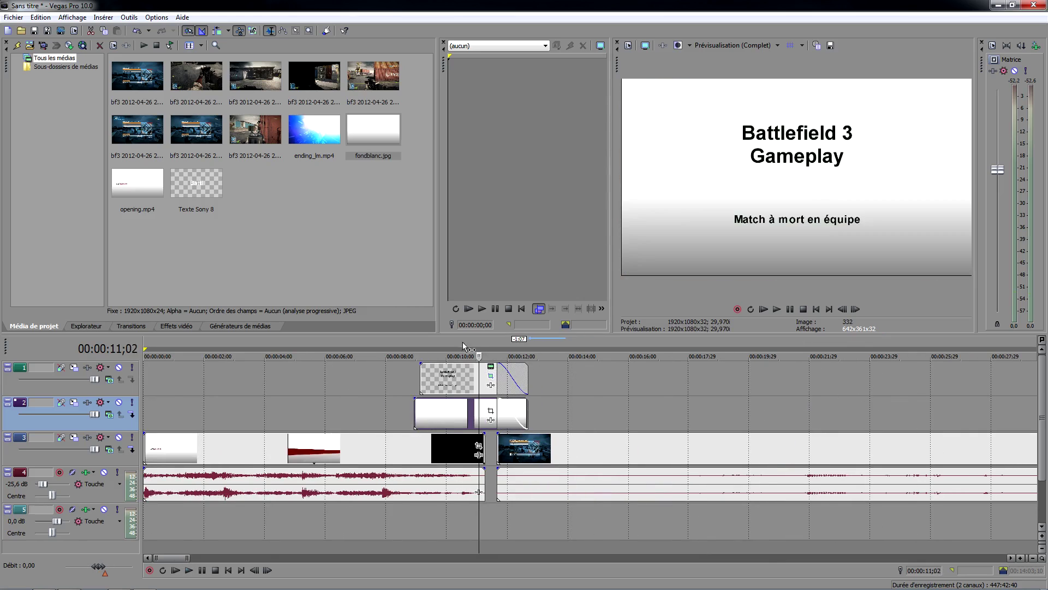
- Set the video preview quality to Prévisualisation (Quart) and replay the title's fade into the gameplay
left_click(455, 343)
left_click(732, 46)
mouse_move(753, 71)
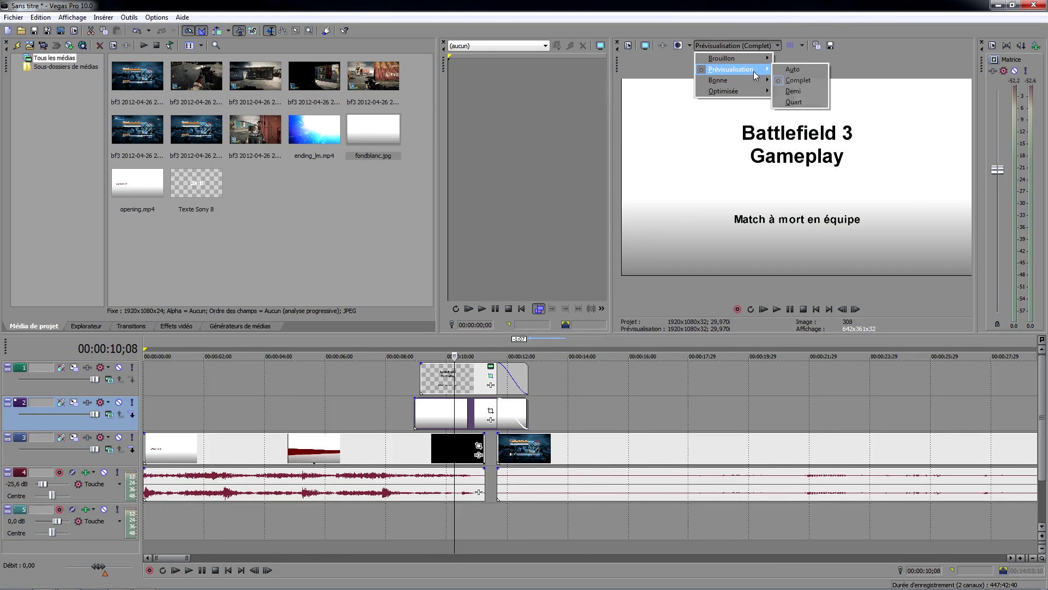
left_click(797, 103)
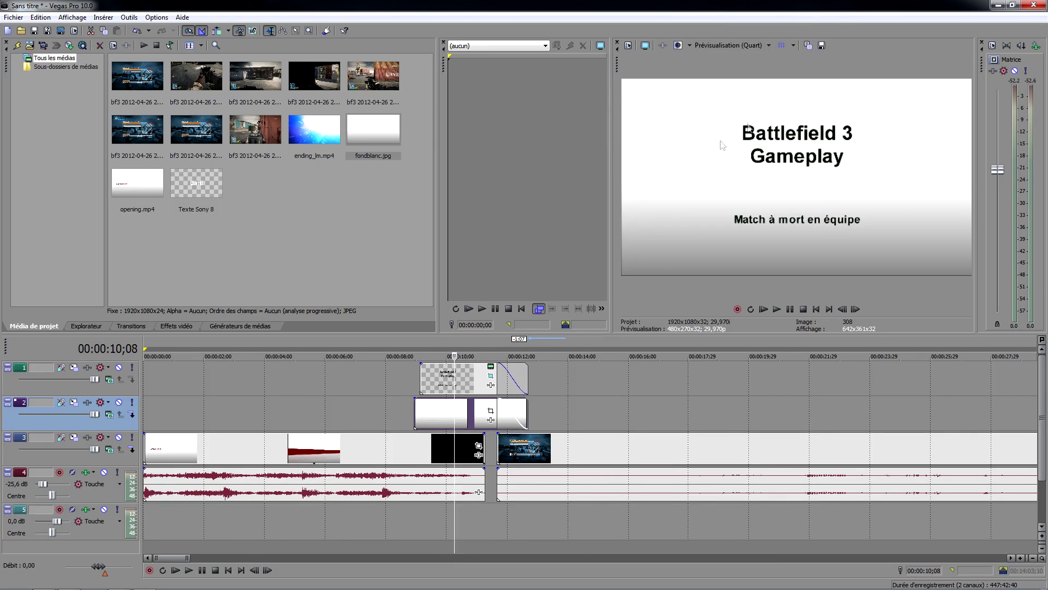
left_click(446, 342)
key("space")
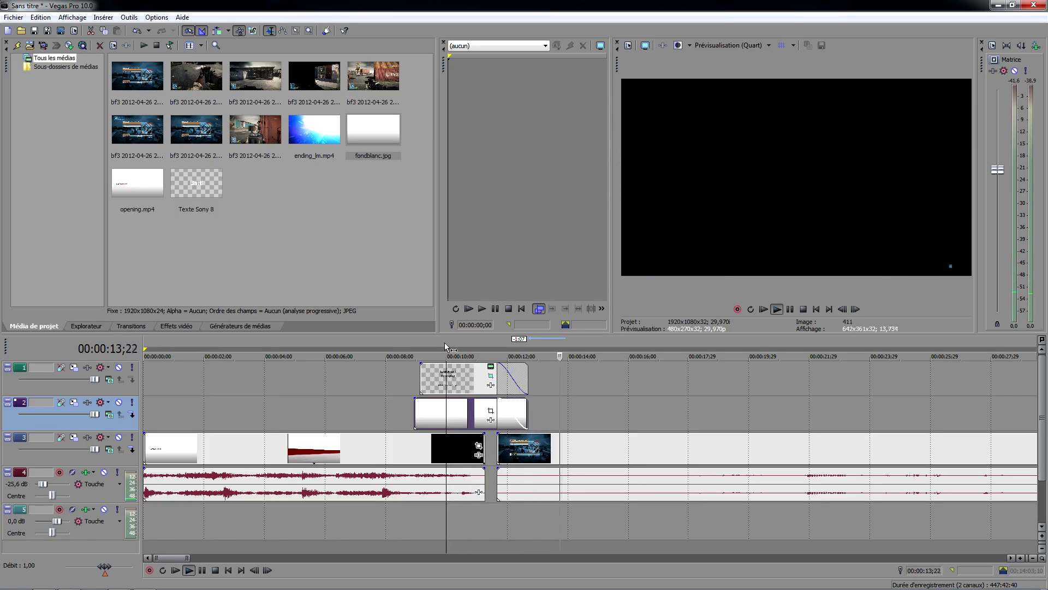
key("space")
- Trim the first gameplay clip's start to 00:00:14;01 to remove its loading screen
left_click_drag(539, 341, 575, 348)
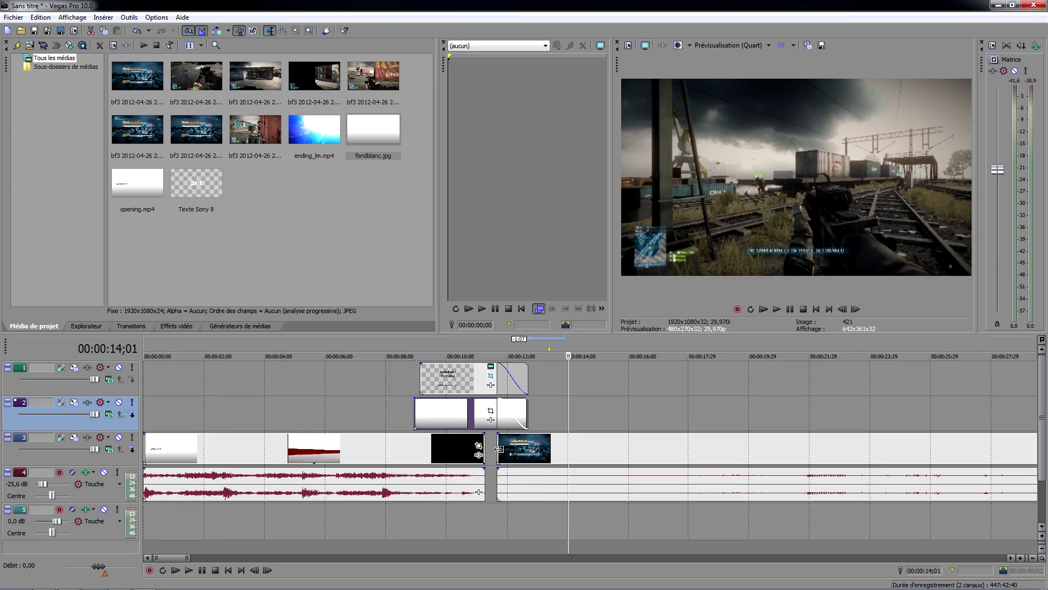
left_click_drag(499, 449, 568, 444)
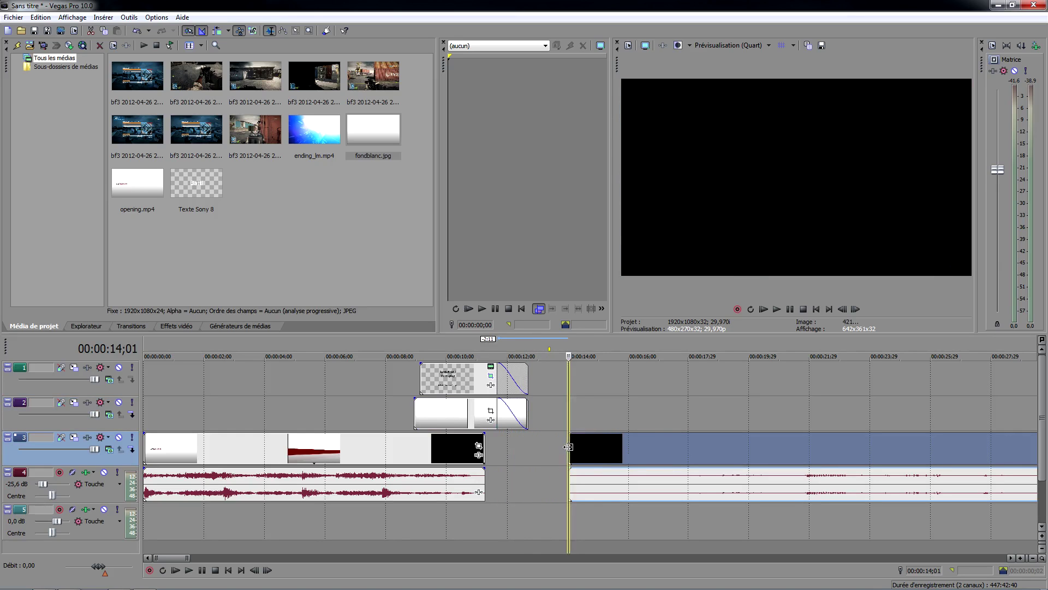
left_click_drag(563, 344, 583, 346)
- Move all the gameplay clips and the ending clip together so the gameplay starts where the title's fade-out begins
scroll(588, 386, "down", 8)
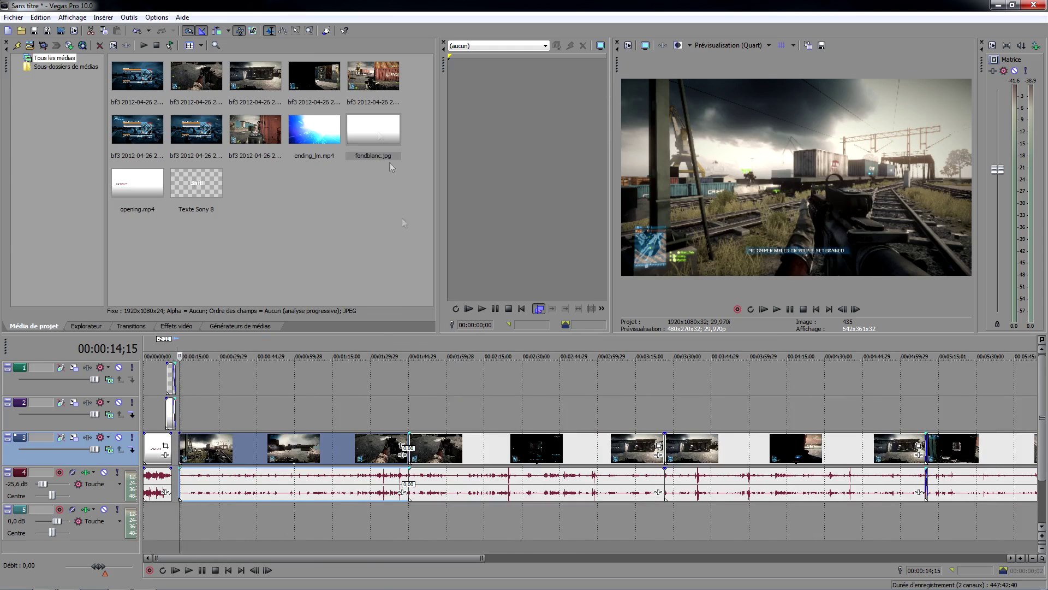
left_click(295, 31)
left_click_drag(445, 521, 858, 540)
scroll(546, 522, "down", 3)
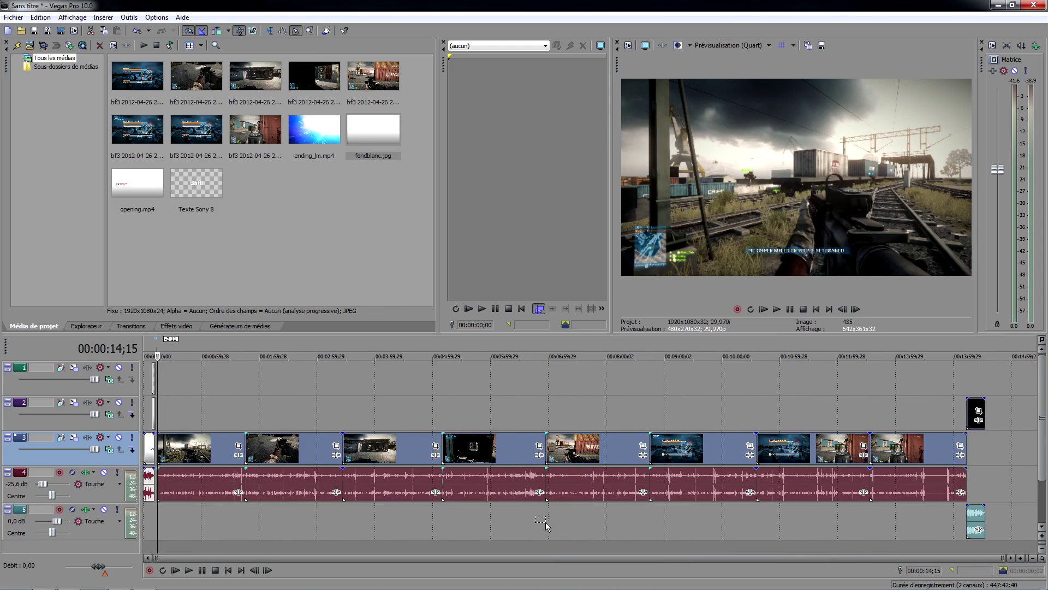
scroll(480, 446, "up", 10)
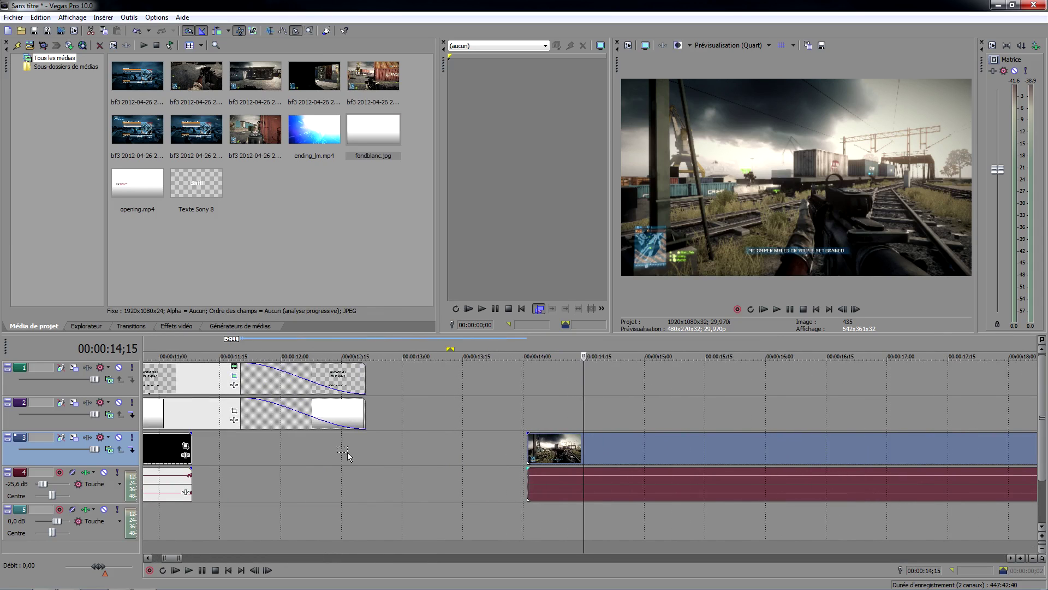
left_click_drag(630, 444, 352, 447)
scroll(352, 447, "down", 5)
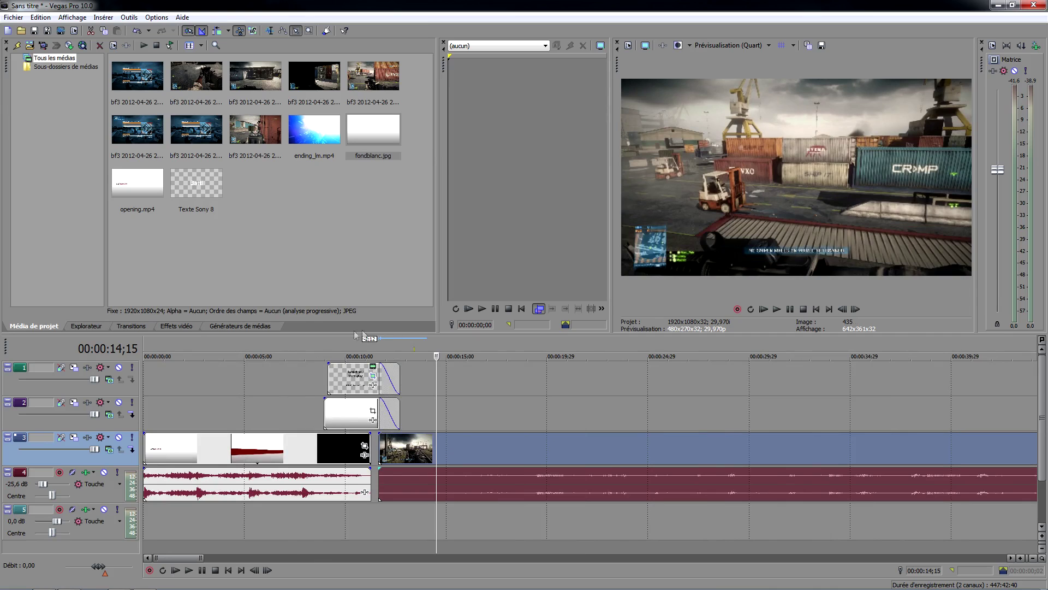
- Play the transition from the title into the trimmed gameplay, and view the whole timeline
left_click(349, 344)
key("space")
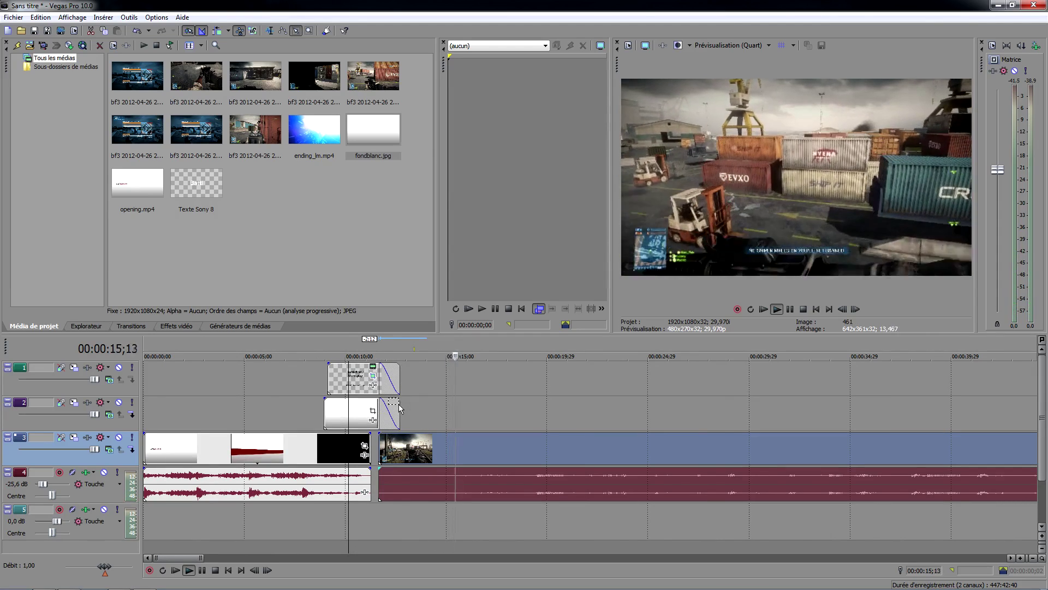
key("space")
scroll(381, 389, "down", 10)
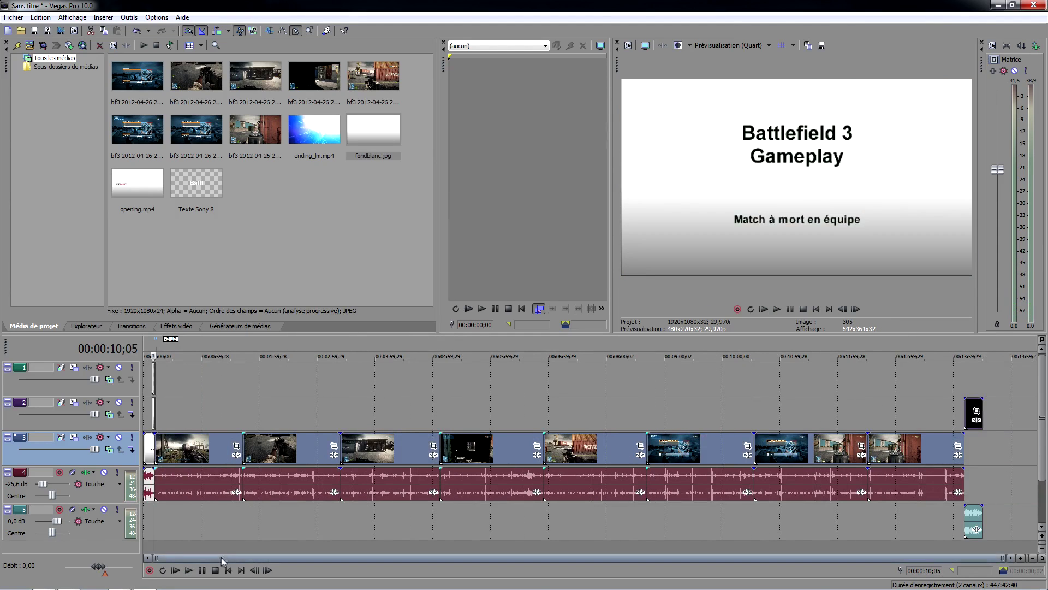
mouse_move(221, 558)
left_mouse_down()
mouse_move(242, 565)
mouse_move(216, 560)
left_mouse_up()
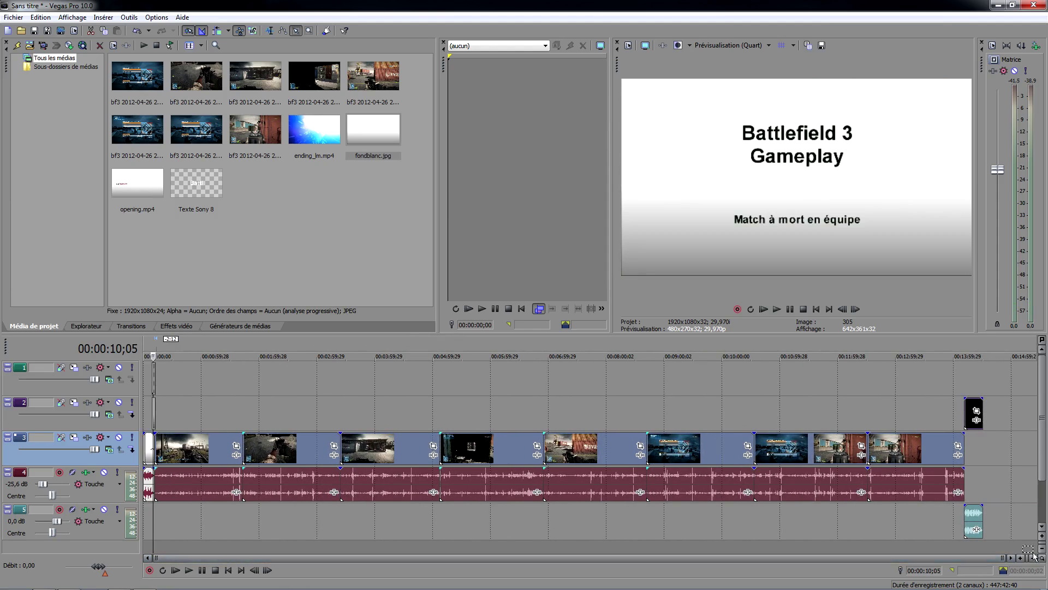
mouse_move(1003, 557)
left_mouse_down()
mouse_move(987, 555)
mouse_move(1013, 556)
mouse_move(997, 556)
left_mouse_up()
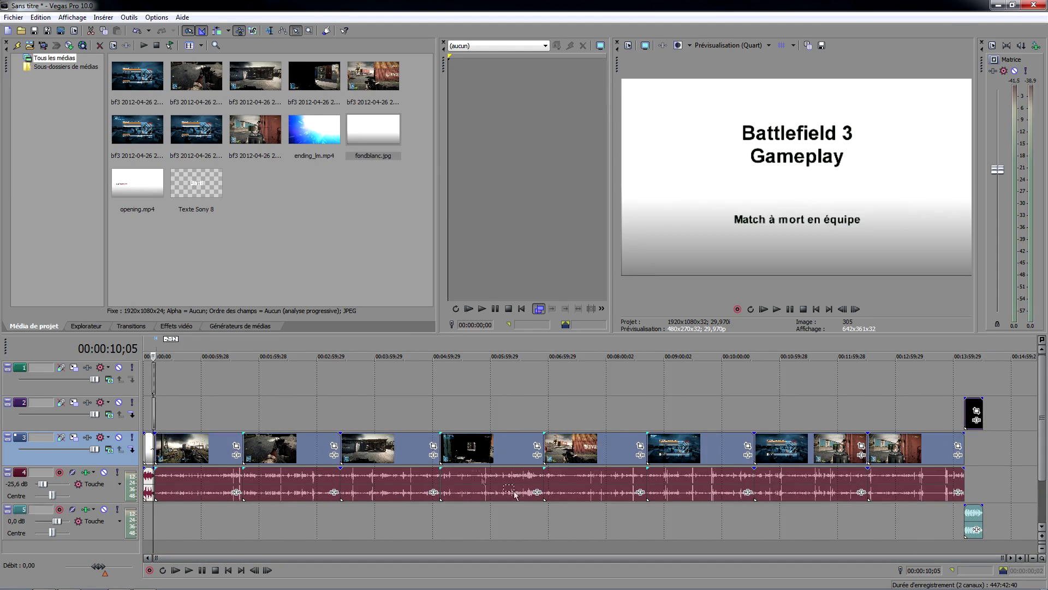
left_click(261, 405)
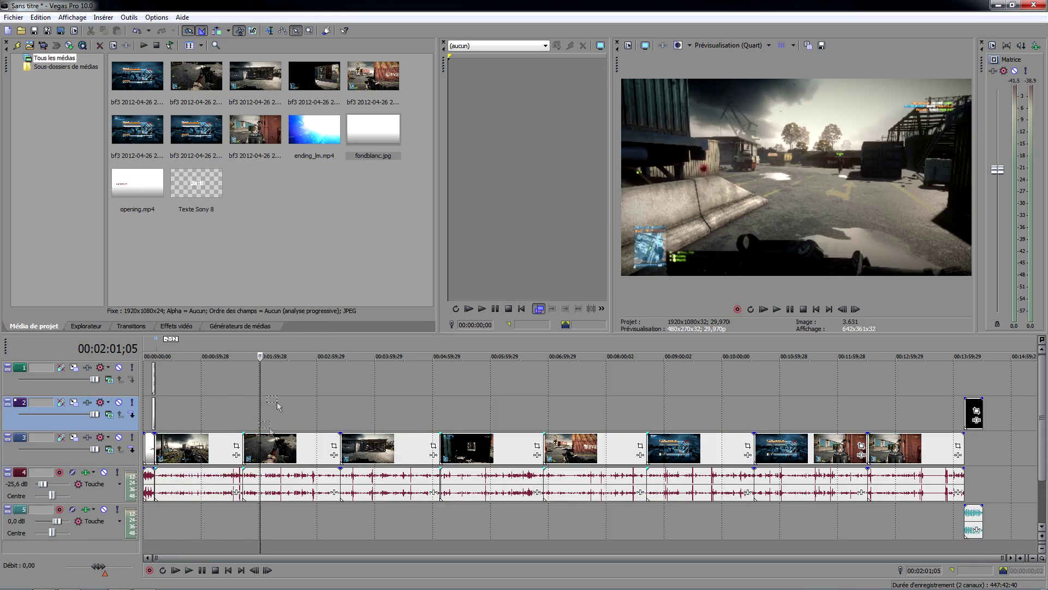
left_click(277, 486)
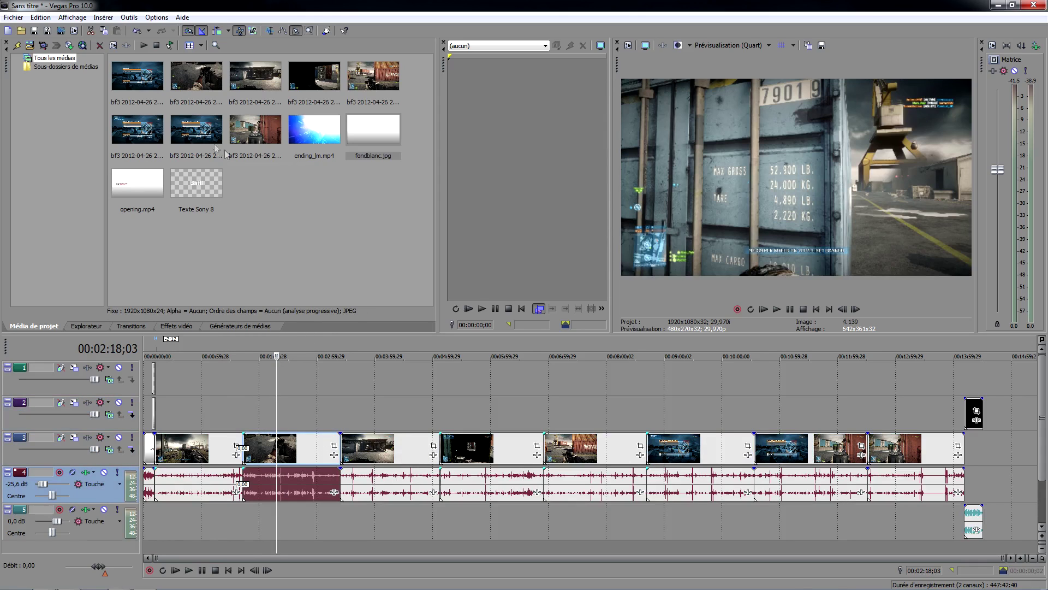
left_click(24, 20)
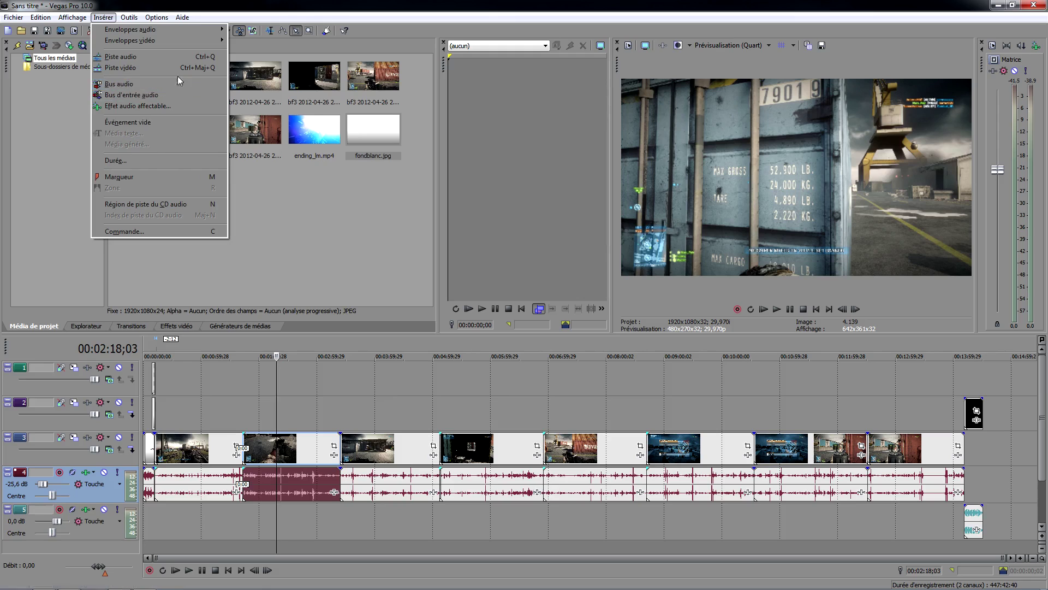
mouse_move(133, 14)
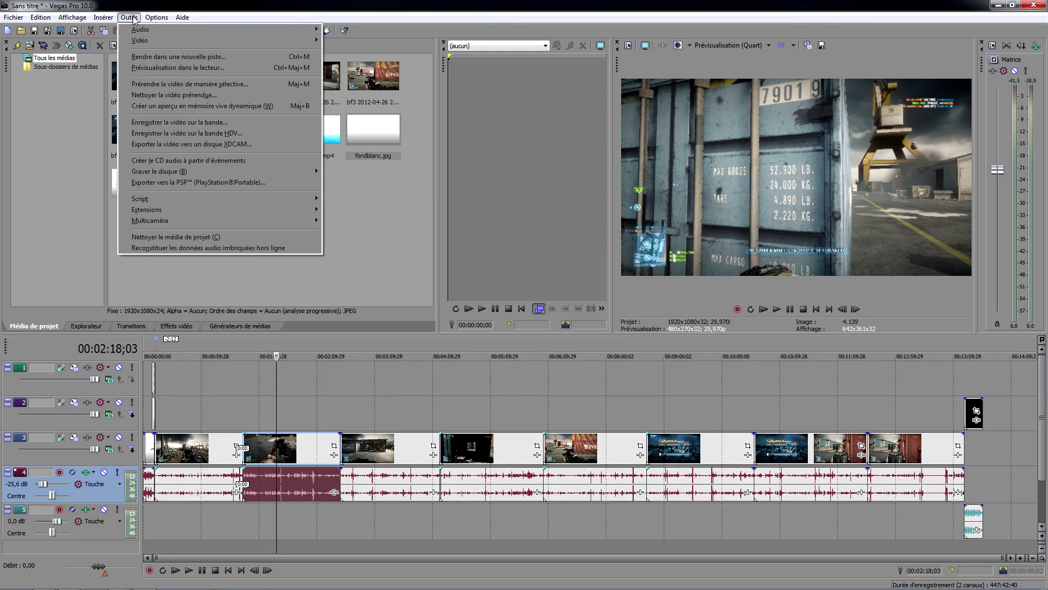
left_click(134, 18)
left_click(154, 17)
mouse_move(134, 19)
mouse_move(159, 41)
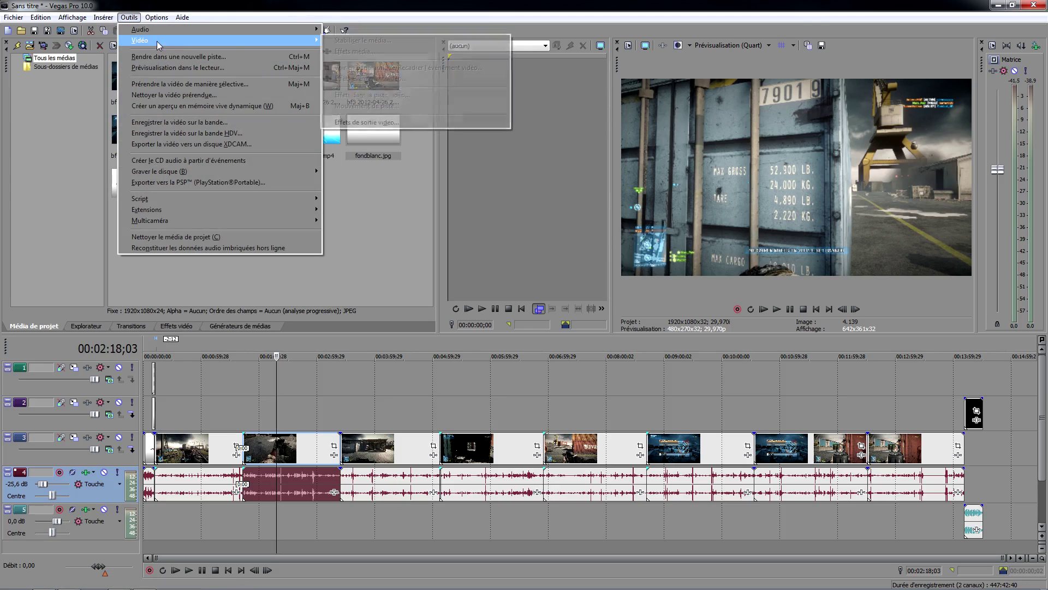
left_click(359, 142)
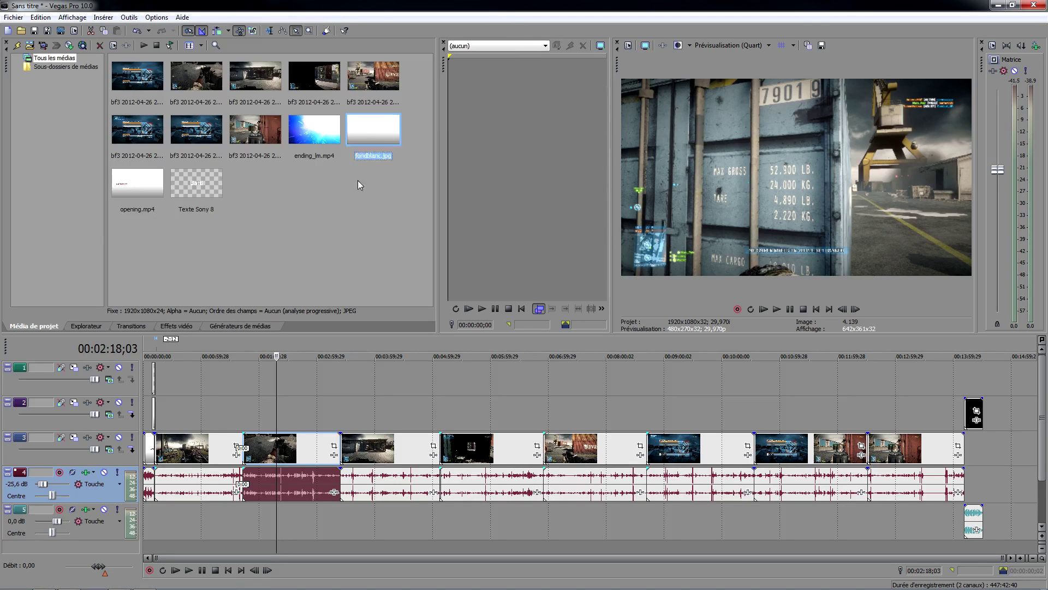
left_click(496, 44)
left_click(495, 55)
left_click(475, 74)
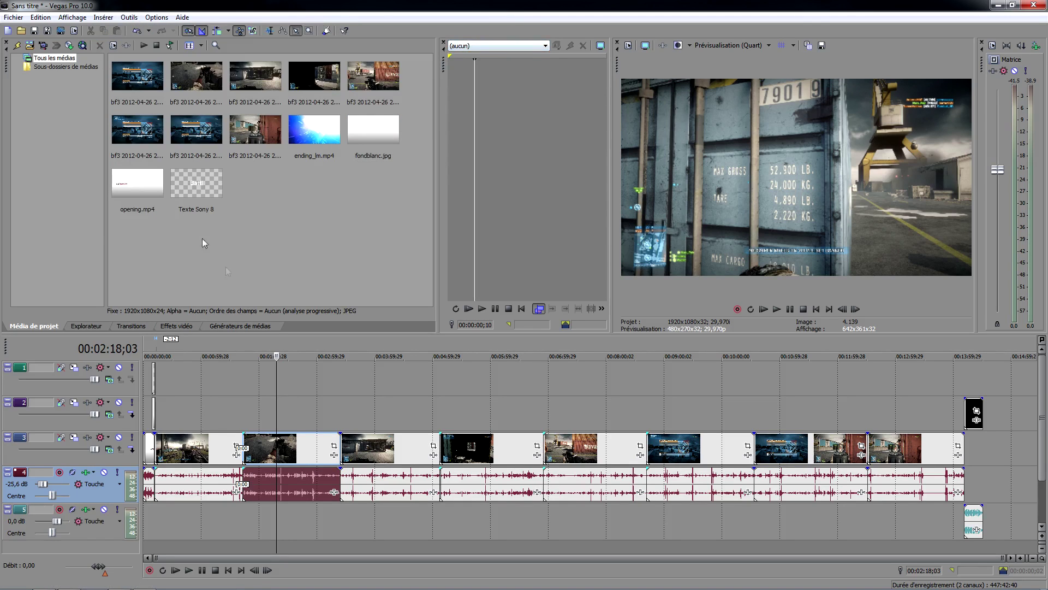
- Open the media effects chooser for the second gameplay clip and look over the available effects
right_click(290, 451)
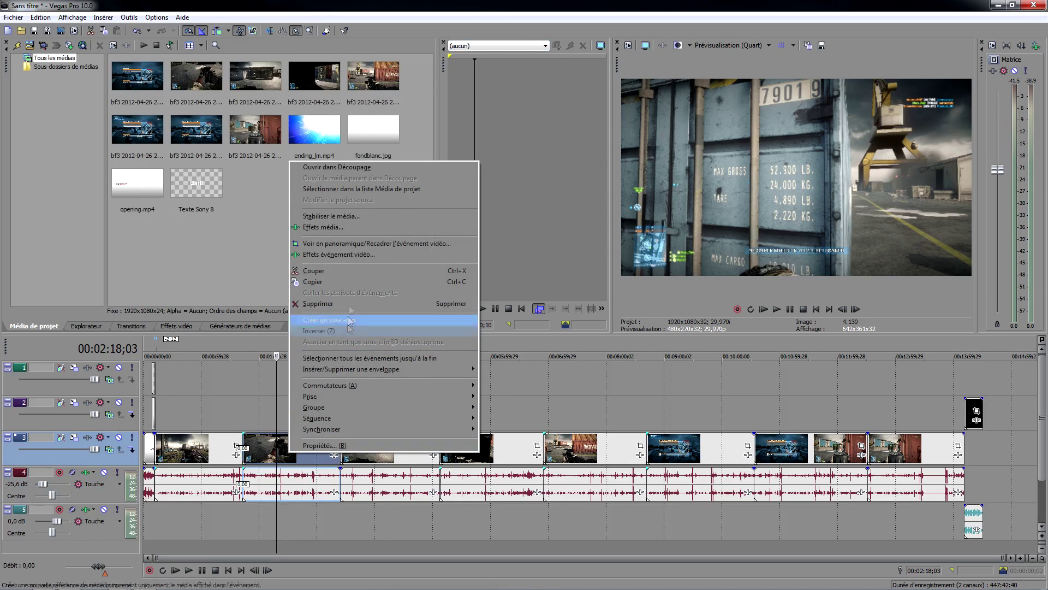
left_click(350, 226)
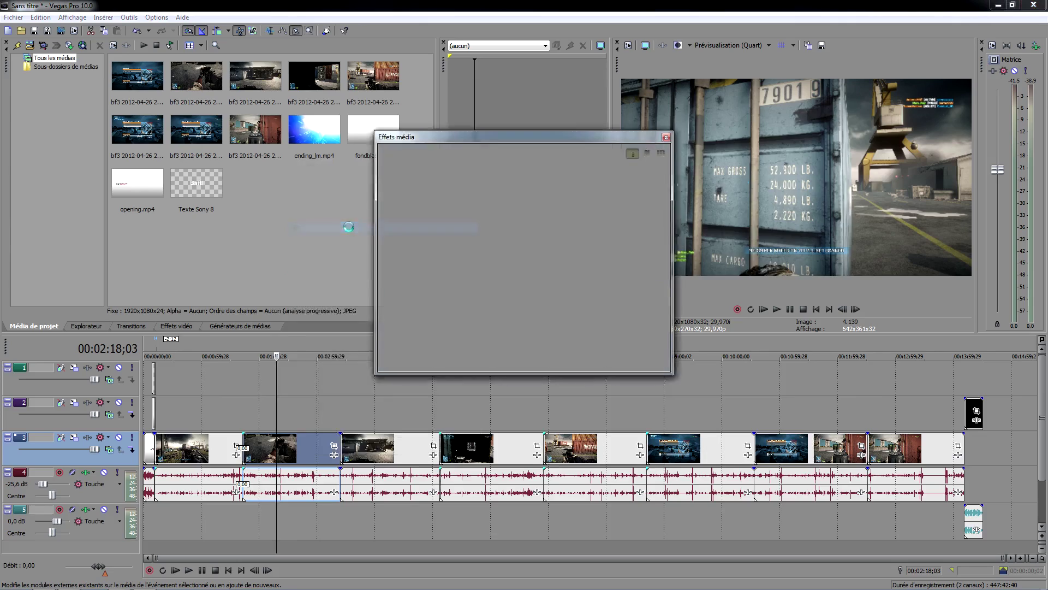
left_click_drag(378, 123, 487, 74)
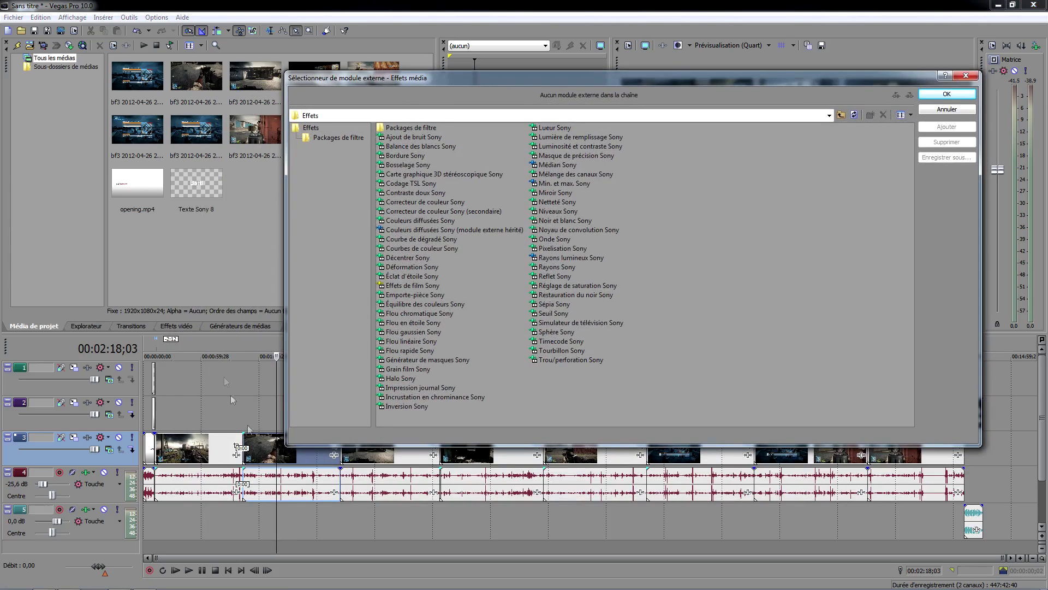
left_click_drag(646, 393, 385, 143)
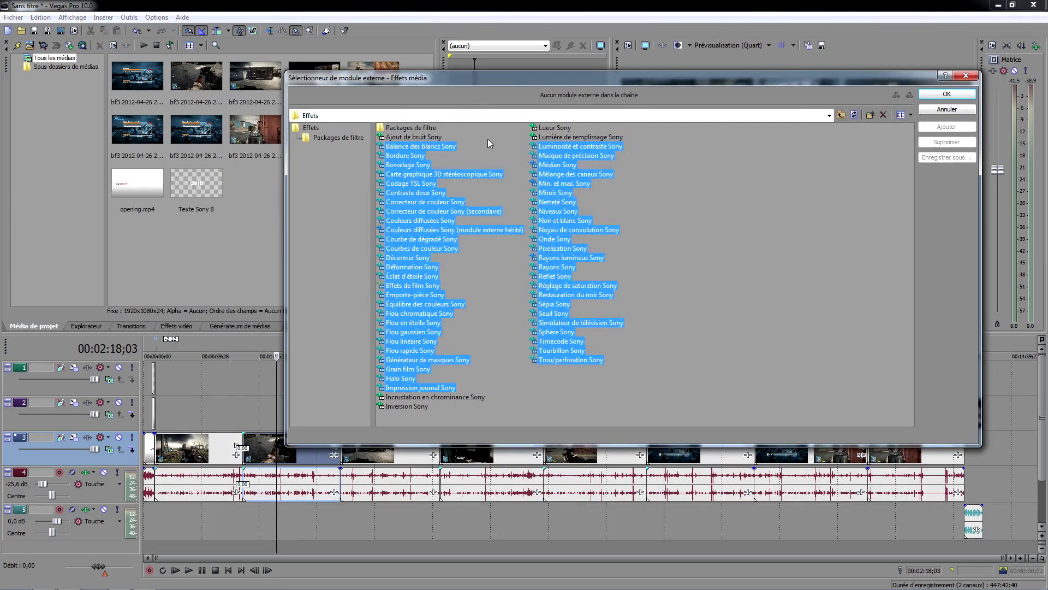
- Look over the listed media effects and close the effects chooser without adding any
left_click_drag(698, 127, 424, 420)
left_click_drag(590, 406, 541, 125)
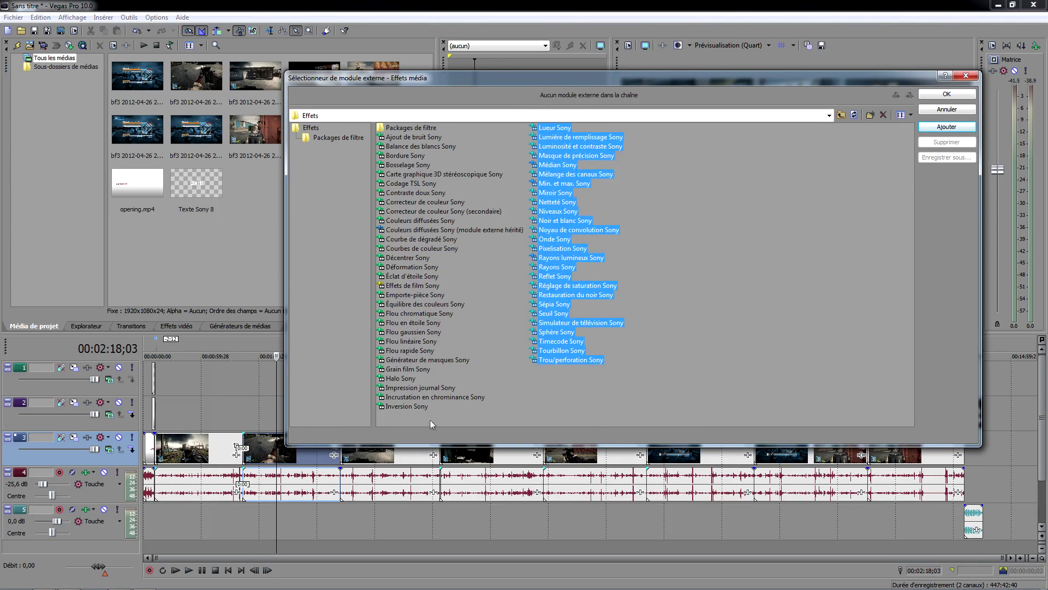
left_click_drag(431, 421, 429, 172)
left_click_drag(458, 135, 436, 412)
left_click(966, 76)
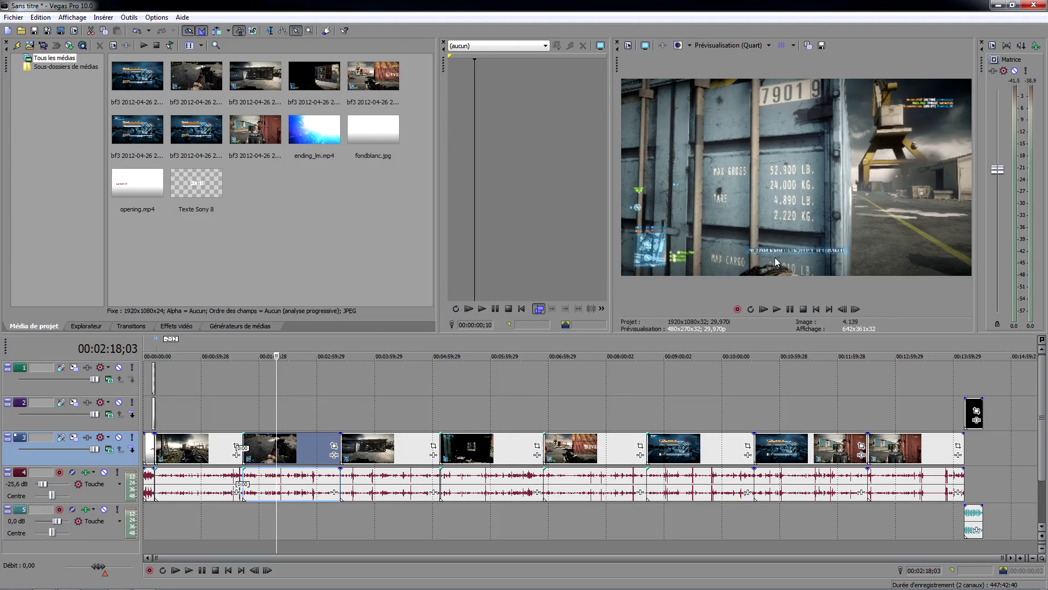
- Preview the timeline up to the ending clip and set the gameplay audio track's volume to 0.0 dB
left_click(430, 409)
left_click(570, 379)
left_click(627, 377)
left_click(734, 371)
left_click_drag(765, 361, 975, 343)
left_click_drag(42, 483, 48, 485)
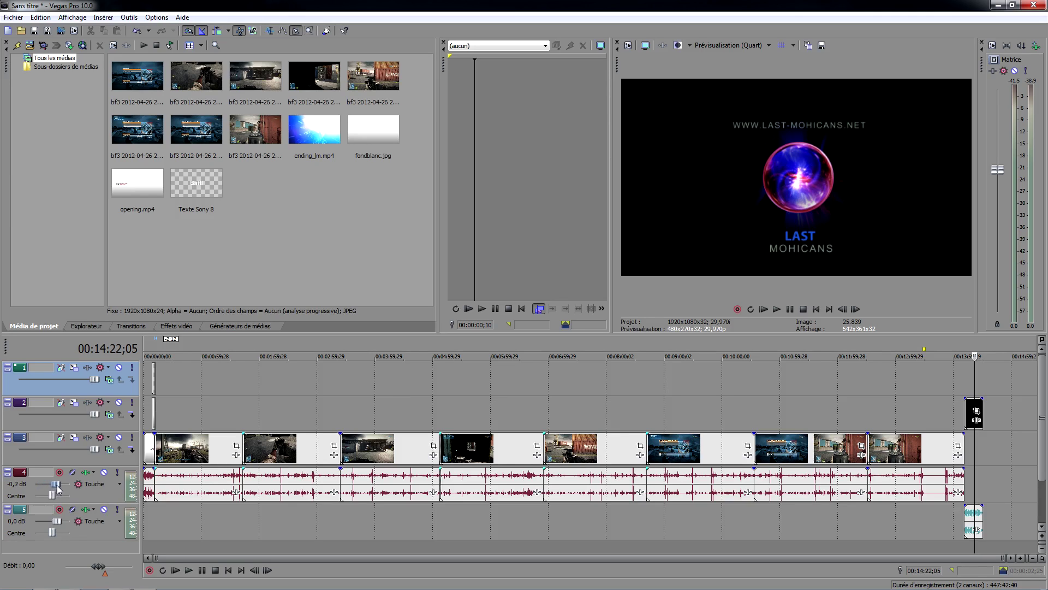
double_click(15, 485)
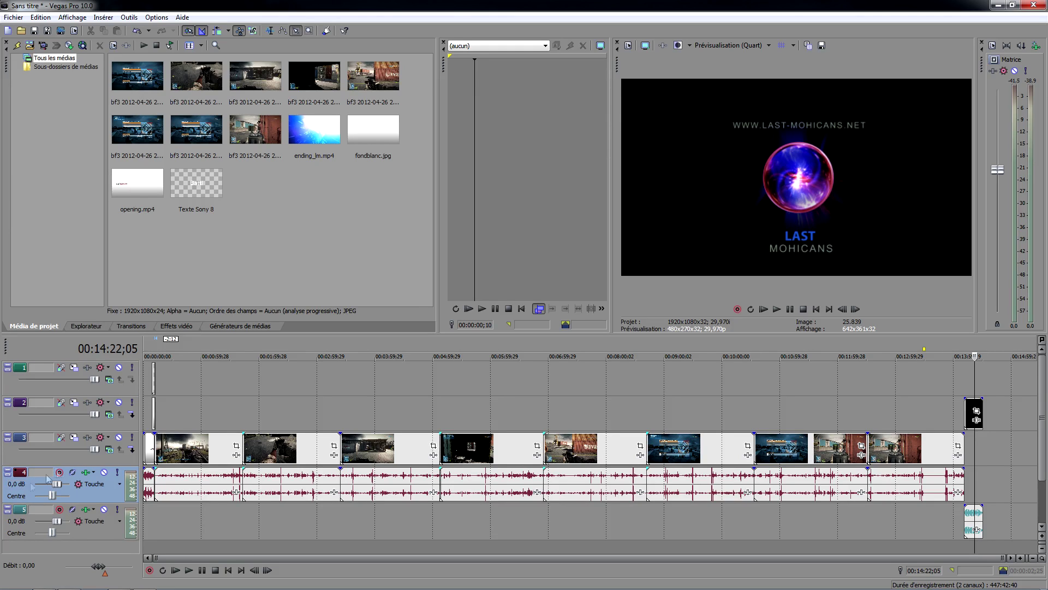
- Play short passages of the opening, the gameplay clips and the ending clip to compare their sound levels
left_click(218, 345)
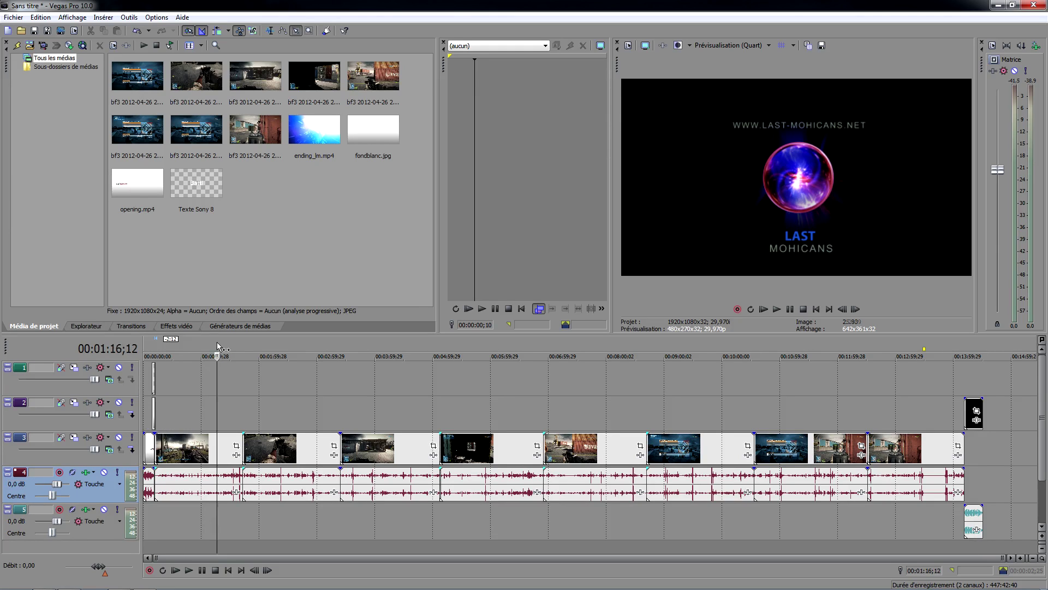
left_click(152, 345)
left_click(146, 345)
key("space")
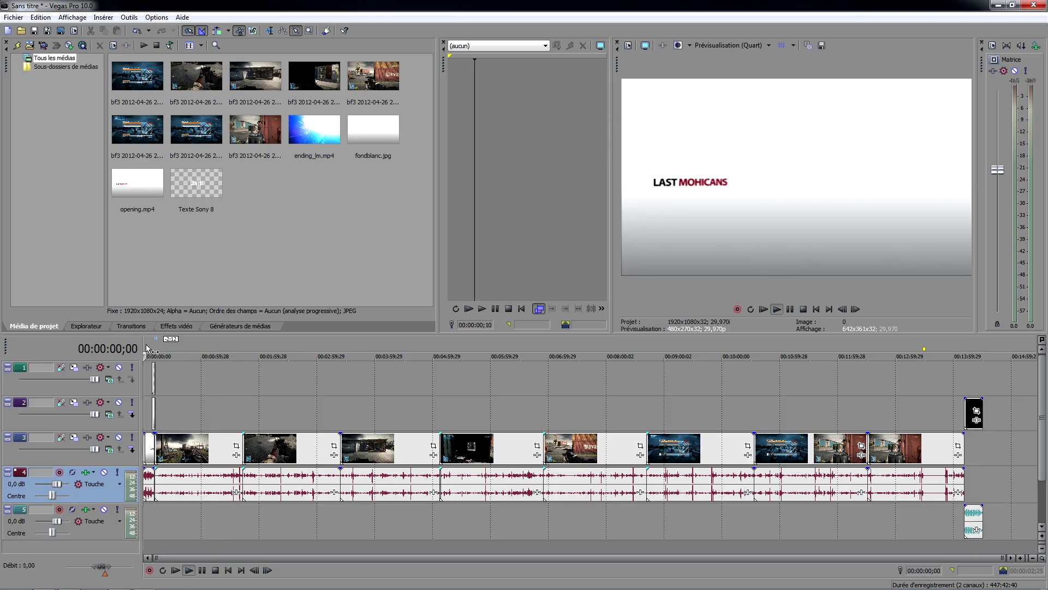
key("space")
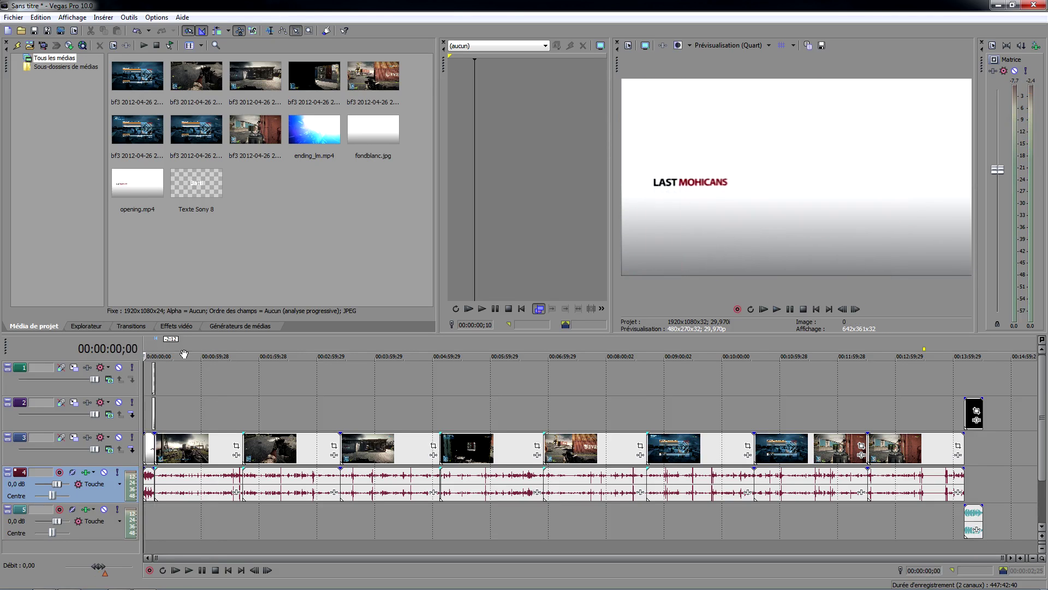
left_click(188, 349)
key("space")
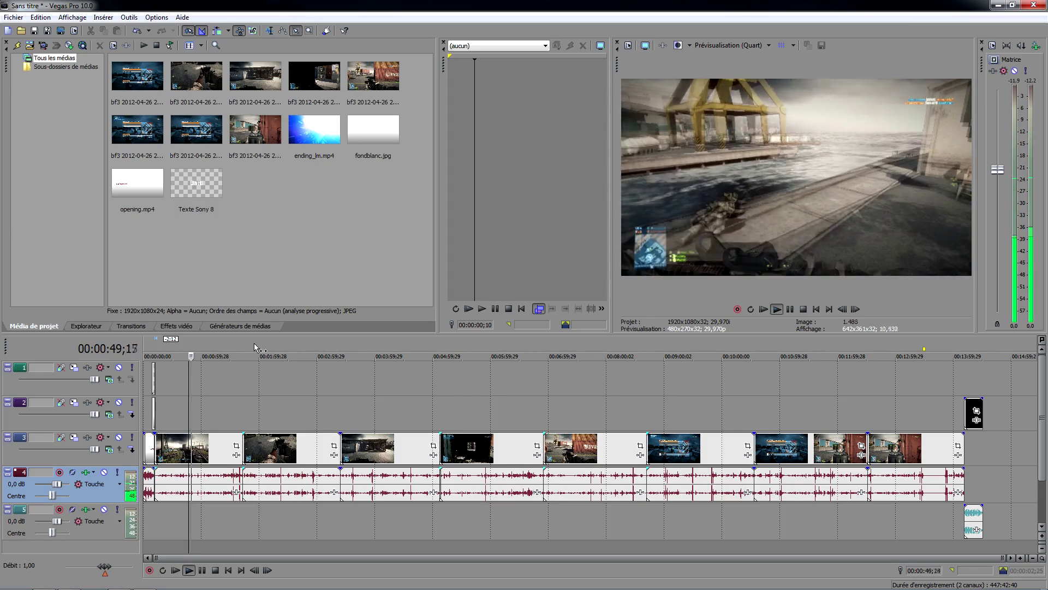
left_click(255, 343)
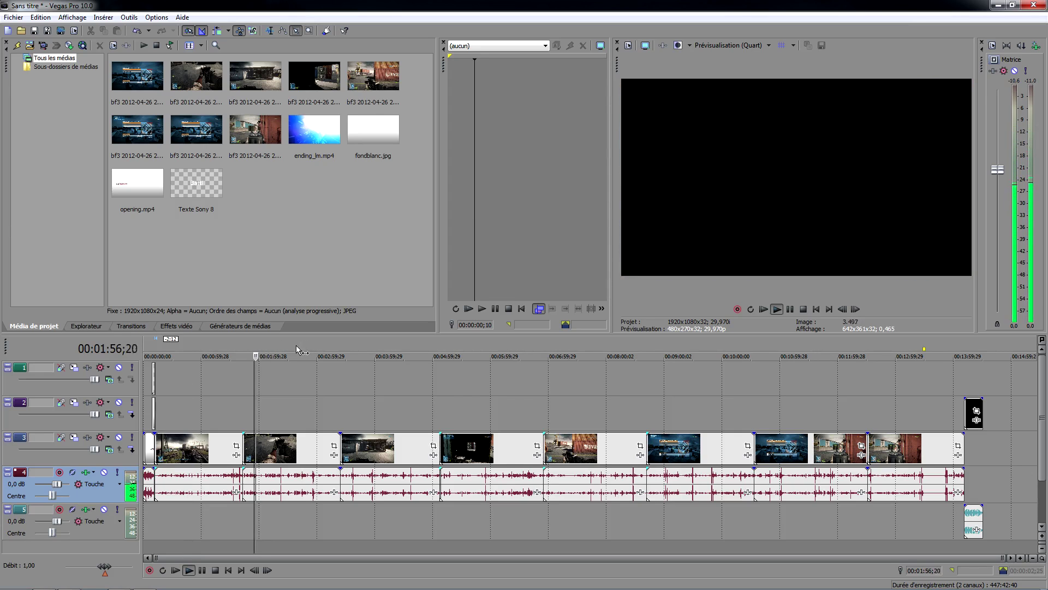
left_click(281, 346)
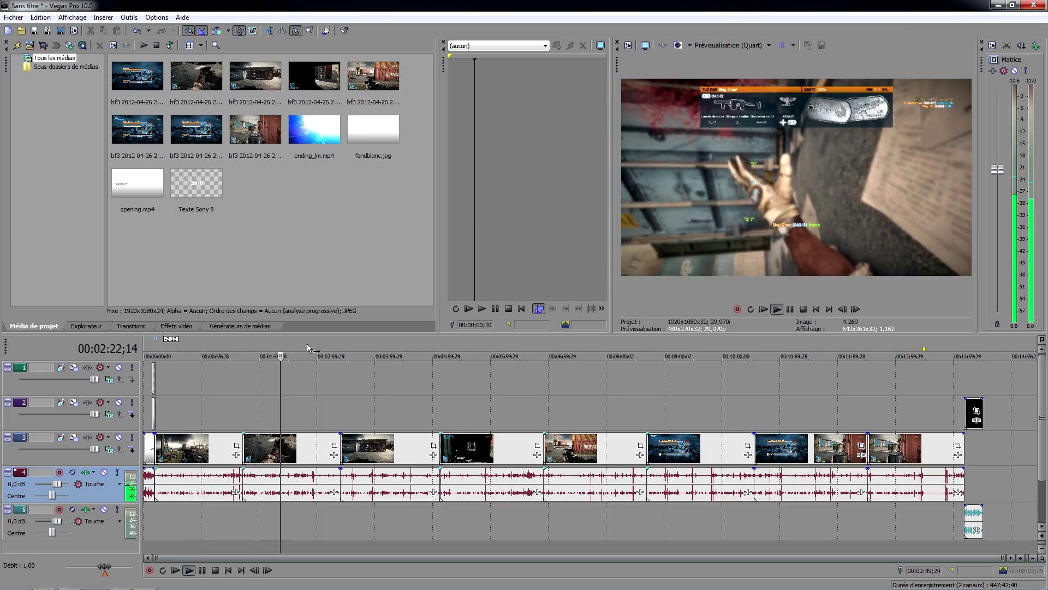
left_click(307, 342)
key("space")
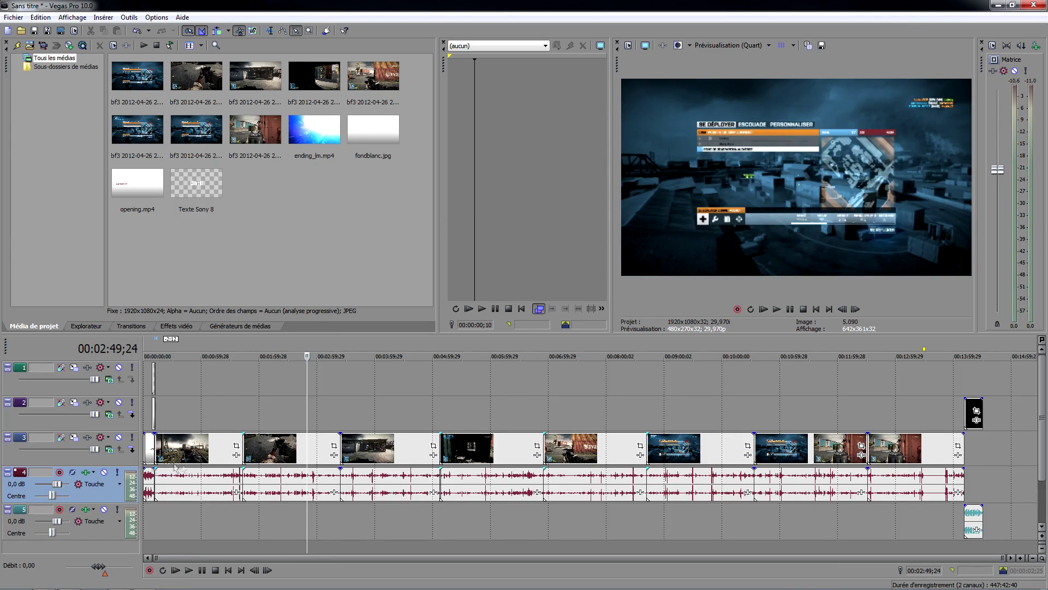
left_click(970, 342)
key("space")
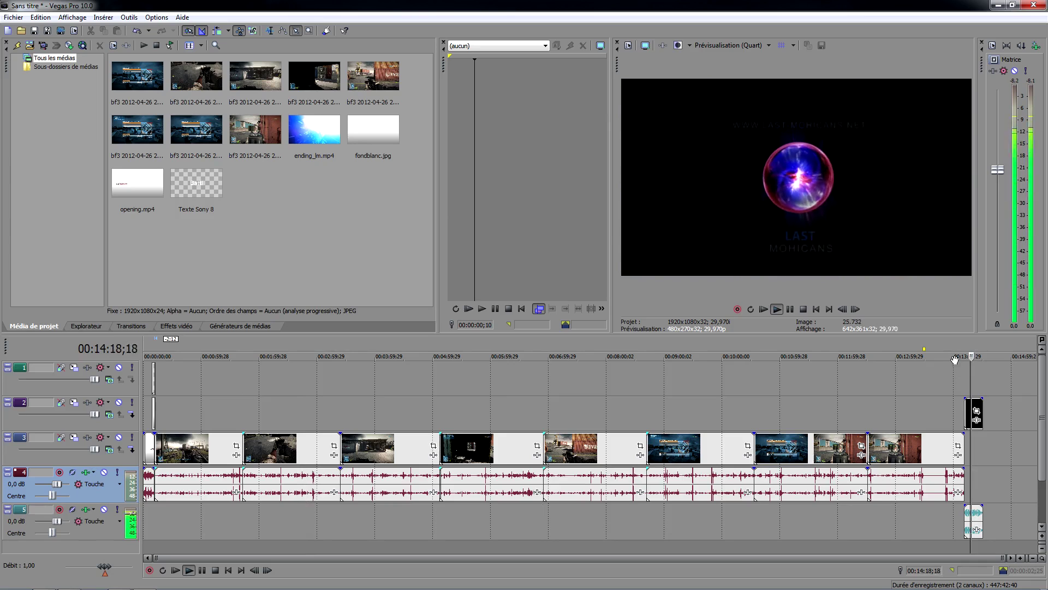
key("space")
left_click(210, 354)
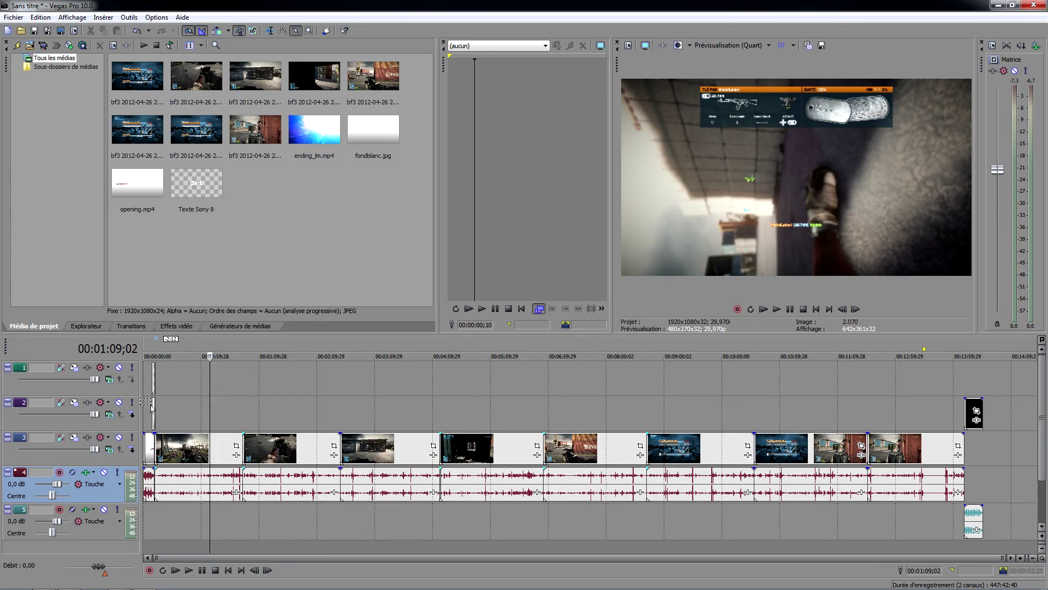
scroll(160, 399, "up", 3)
scroll(267, 431, "down", 3)
left_click_drag(185, 423, 363, 503)
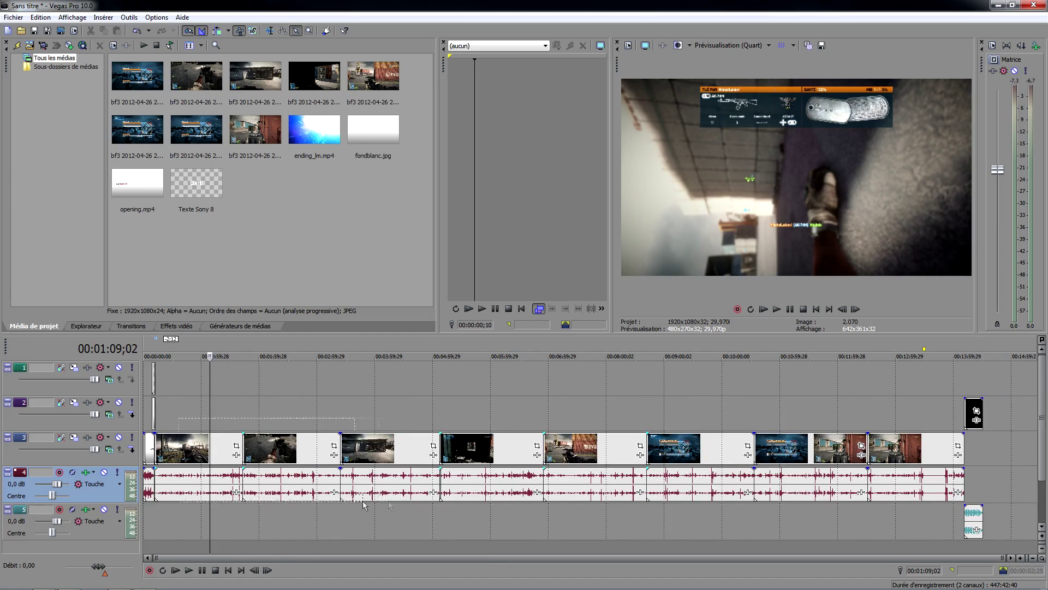
left_click_drag(908, 501, 966, 506)
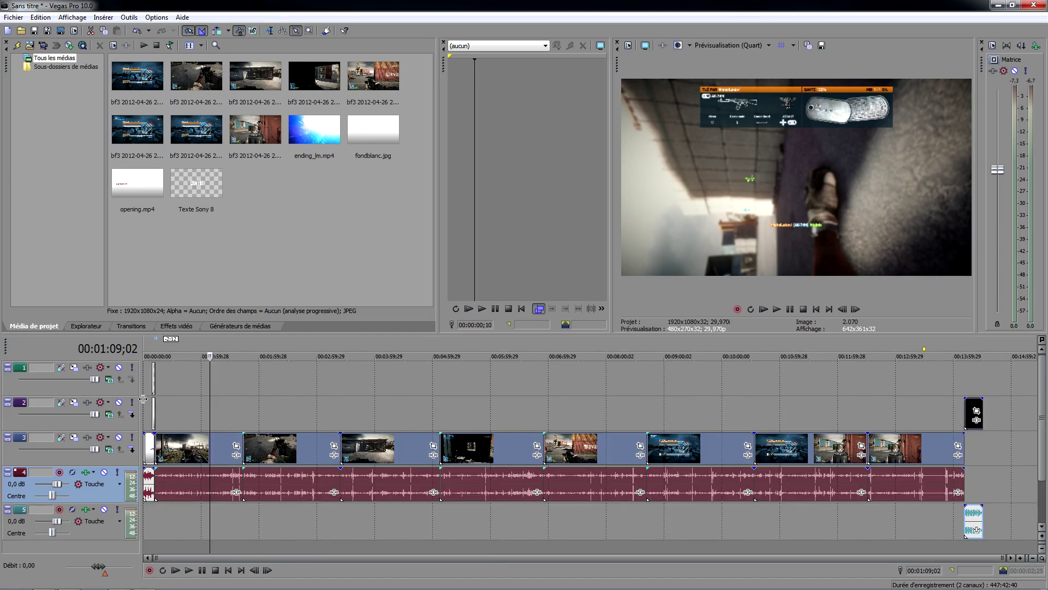
left_click_drag(197, 403, 329, 506)
left_click_drag(909, 507, 910, 506)
left_click(268, 524)
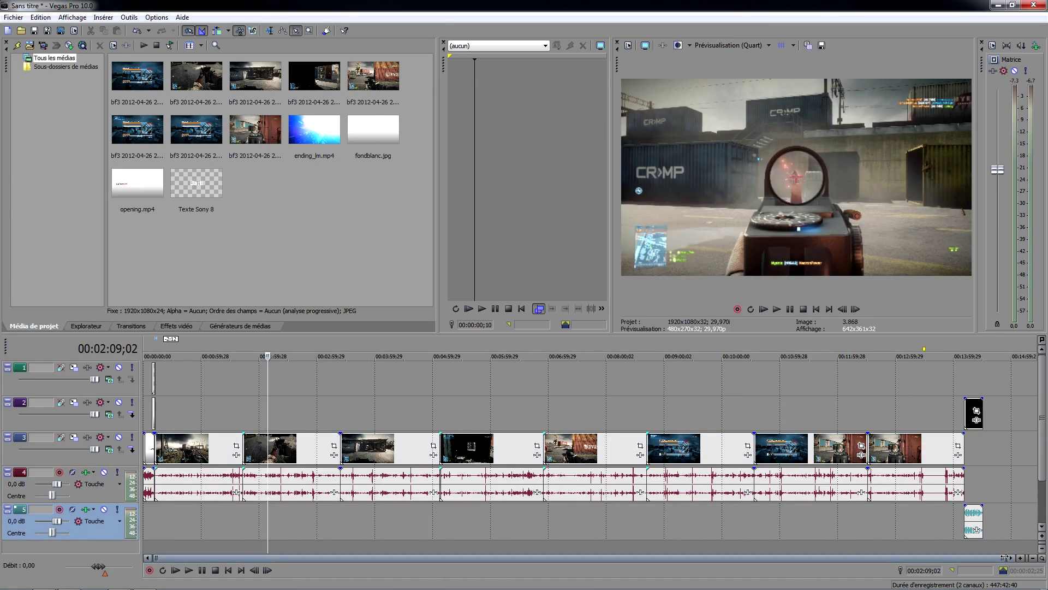
- Inspect how the title's fade-out overlaps the start of the first gameplay clip
left_click(159, 375)
scroll(190, 371, "up", 4)
scroll(189, 372, "down", 5)
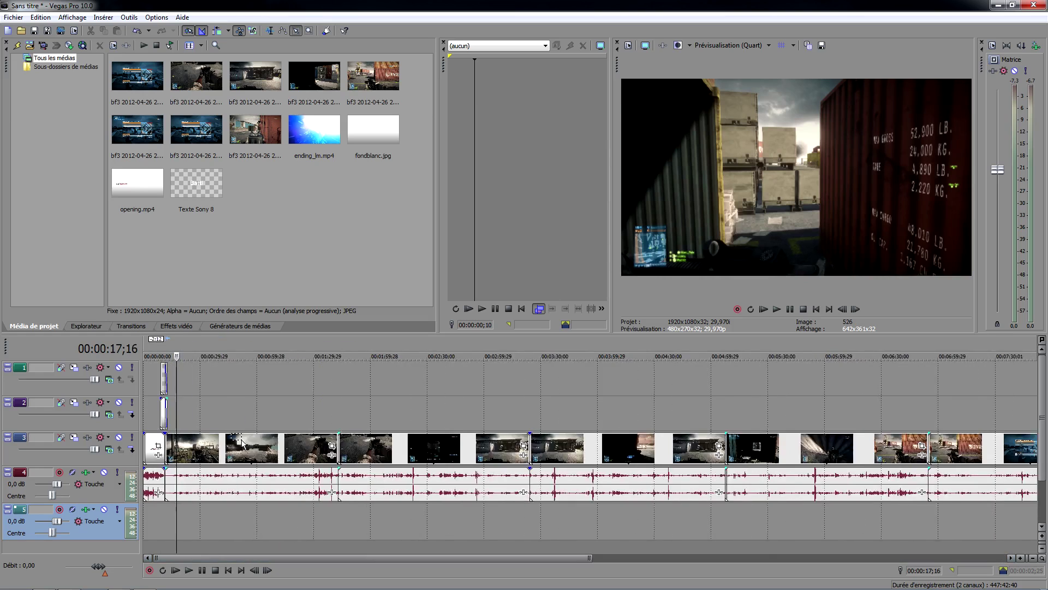
left_click(158, 353)
scroll(166, 418, "up", 10)
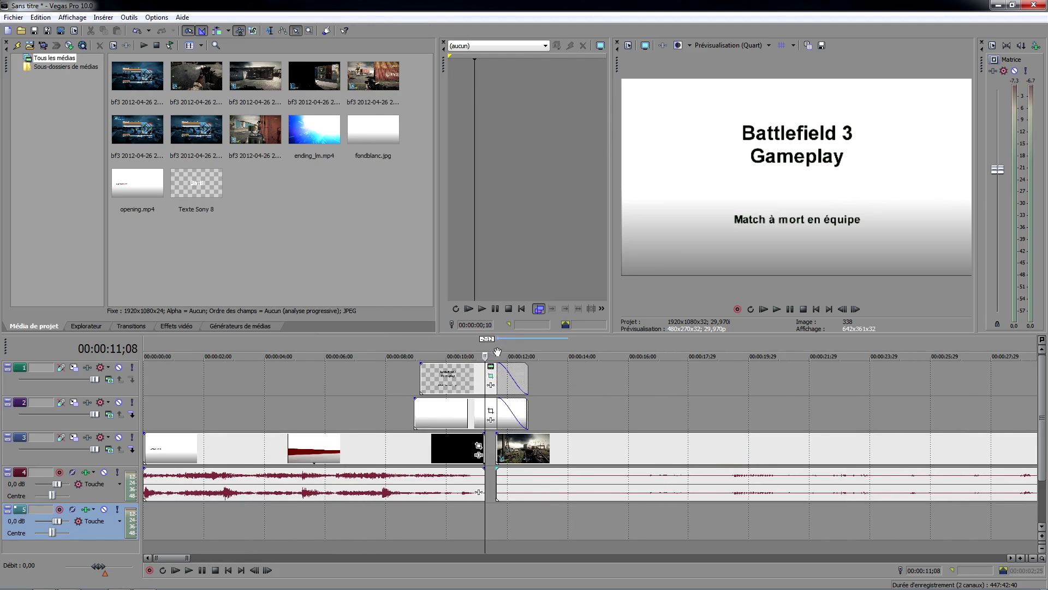
left_click(502, 346)
scroll(322, 463, "down", 10)
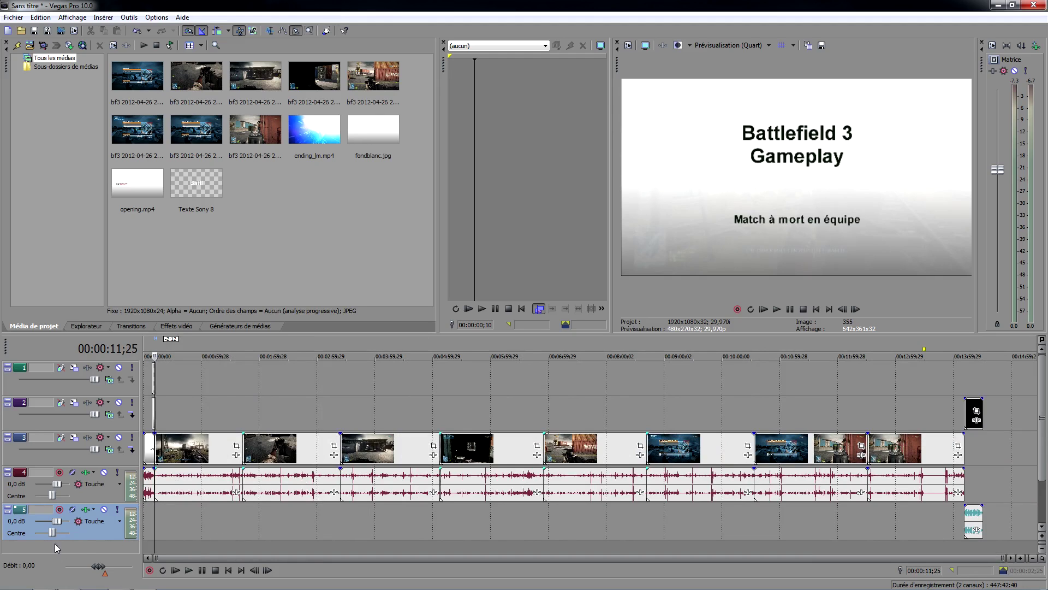
- Move the ending clip's audio up to the gameplay audio track, directly after the last gameplay clip, and check its position
left_click(977, 513)
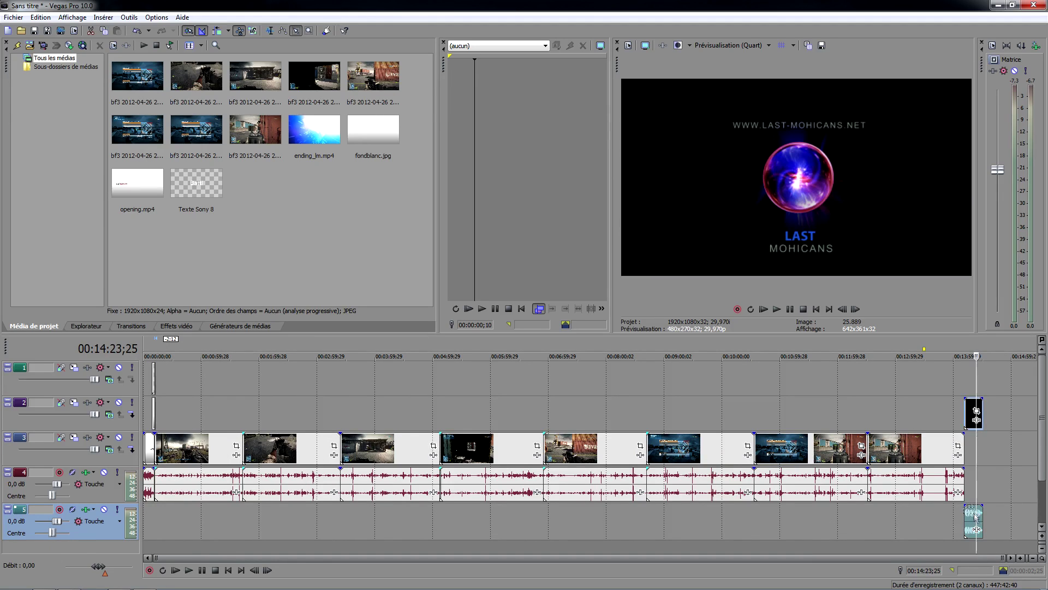
left_click(983, 483)
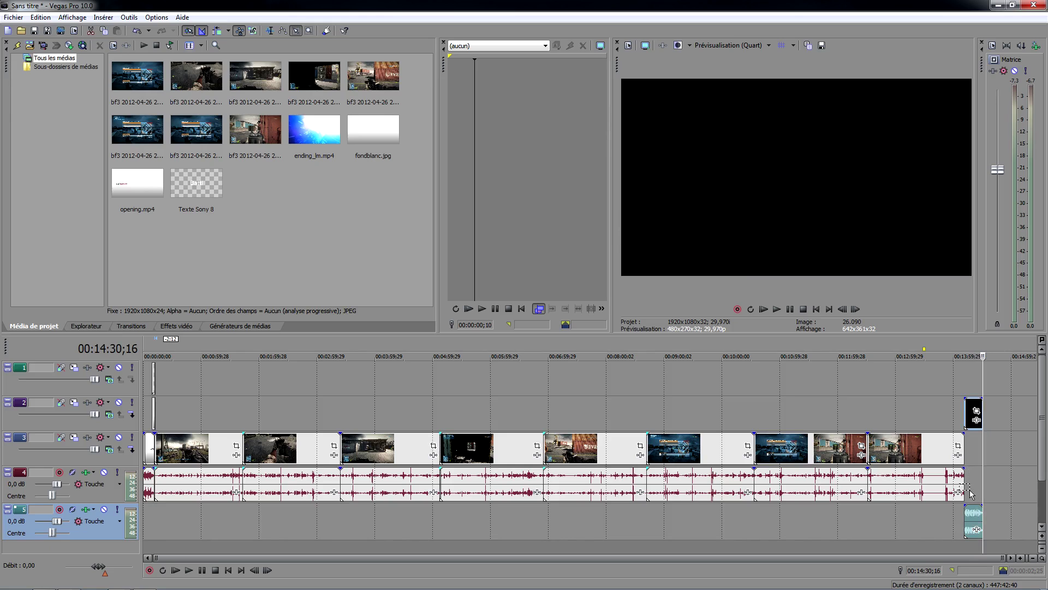
left_click(960, 356)
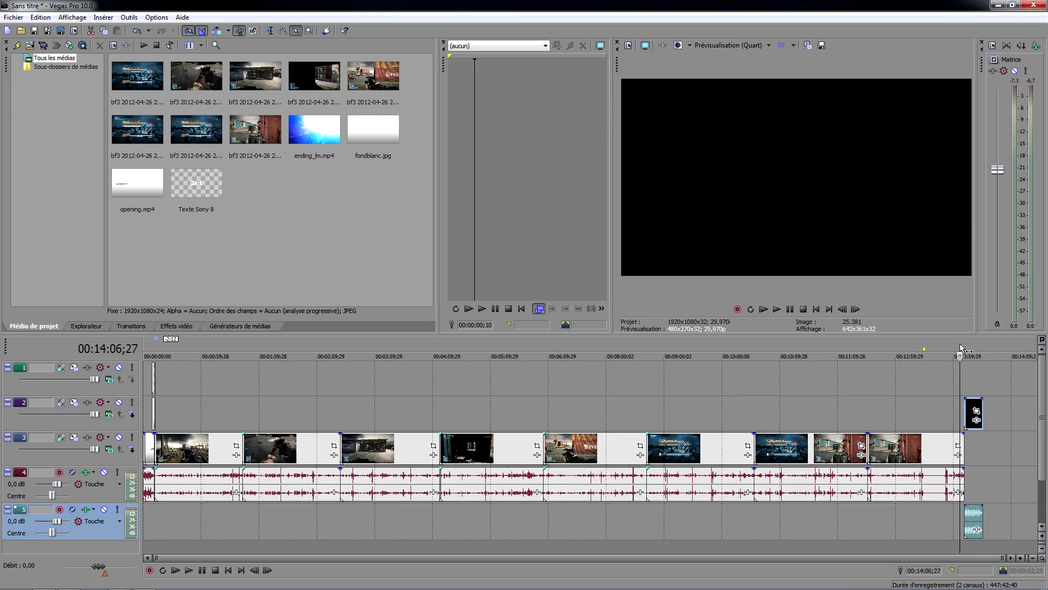
left_click_drag(977, 513, 977, 480)
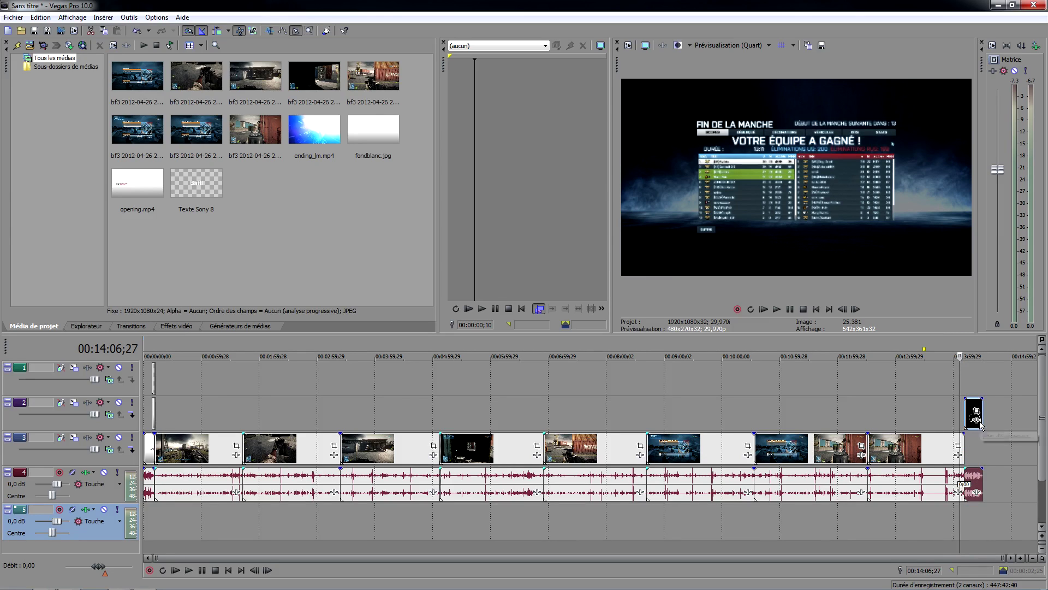
left_click(974, 355)
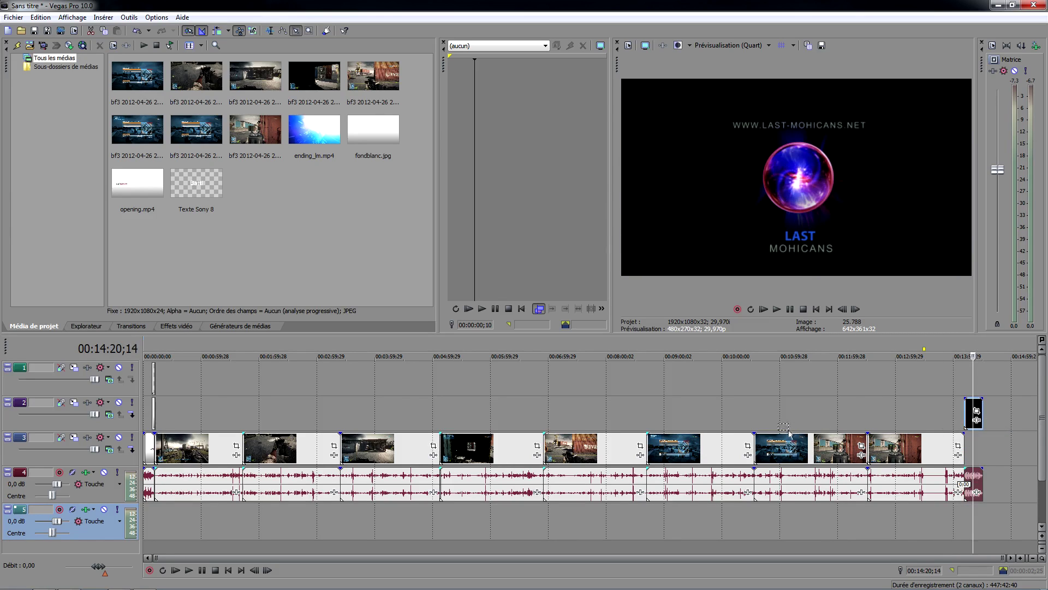
left_click(965, 346)
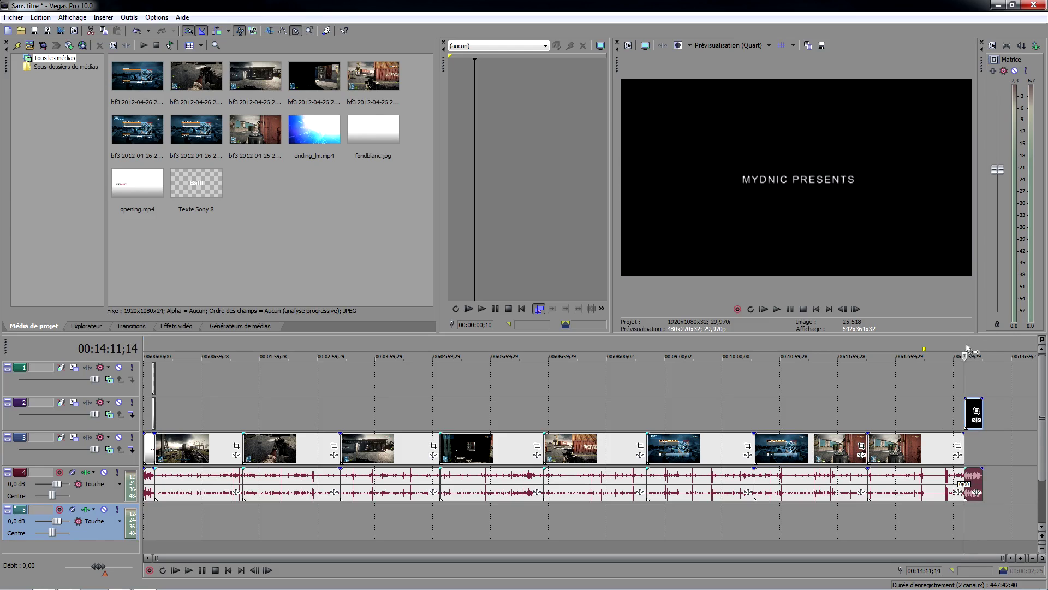
- Try moving the grouped ending video and audio about 9 seconds later, and return them to the end of the gameplay
left_click(981, 405)
left_click_drag(977, 408, 985, 464)
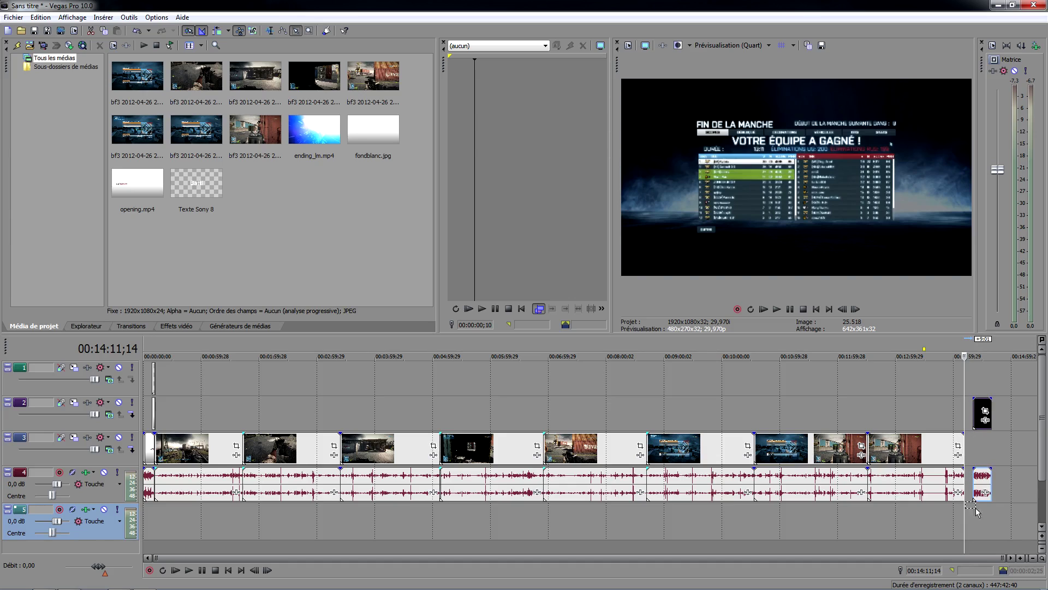
left_click(983, 405)
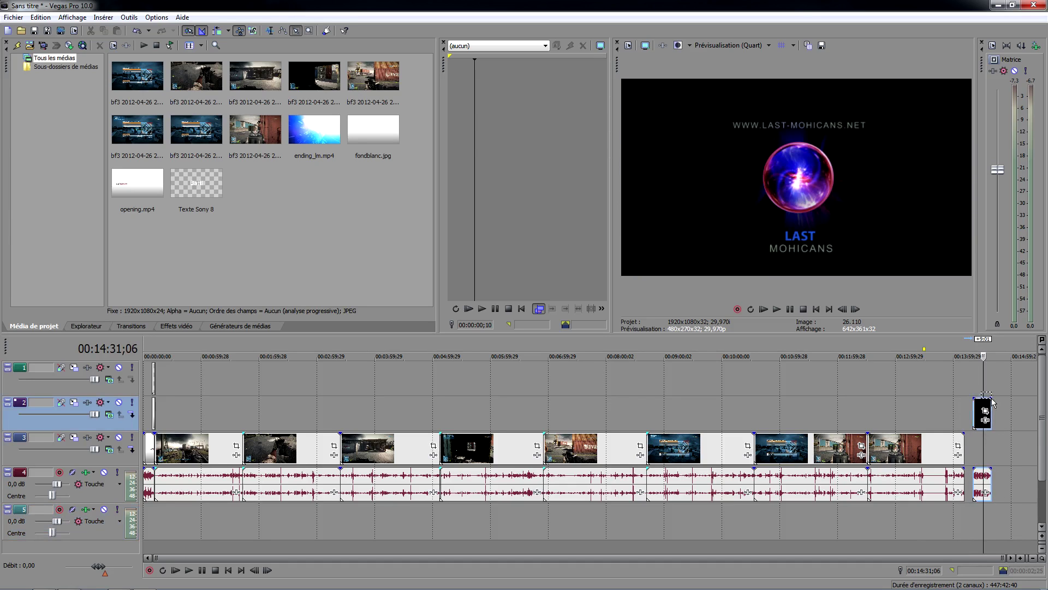
left_click(915, 408)
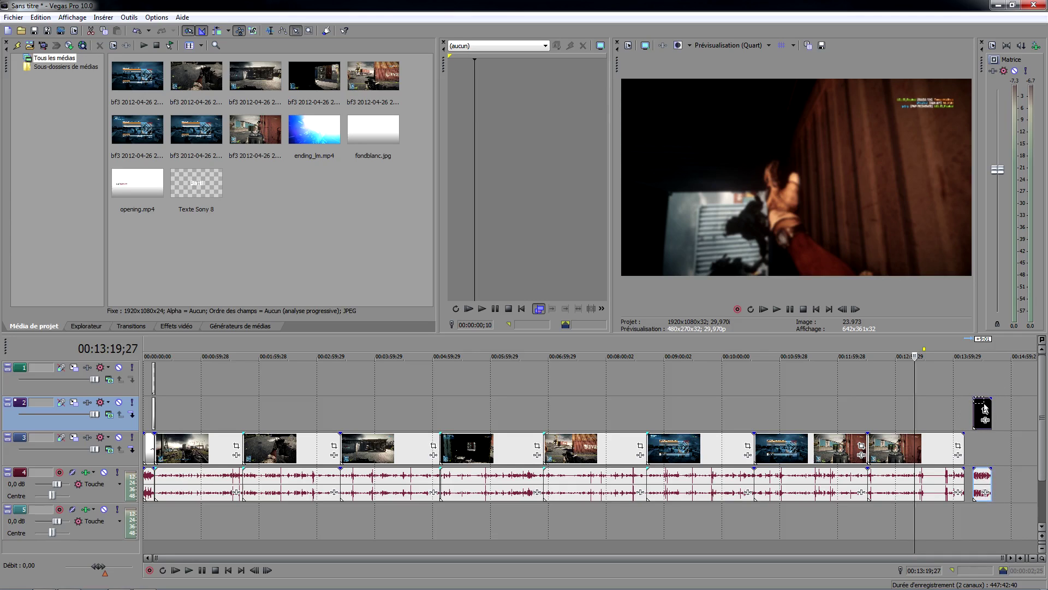
left_click_drag(984, 407, 973, 409)
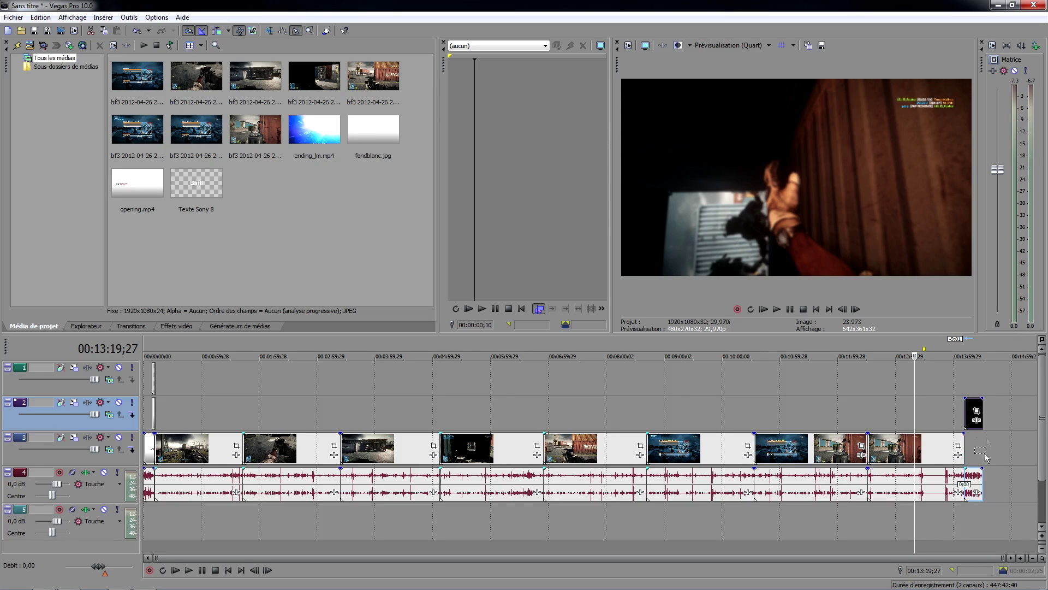
- Separate the ending clip's audio from its video and move the audio alone about 12 seconds later
left_click(974, 477)
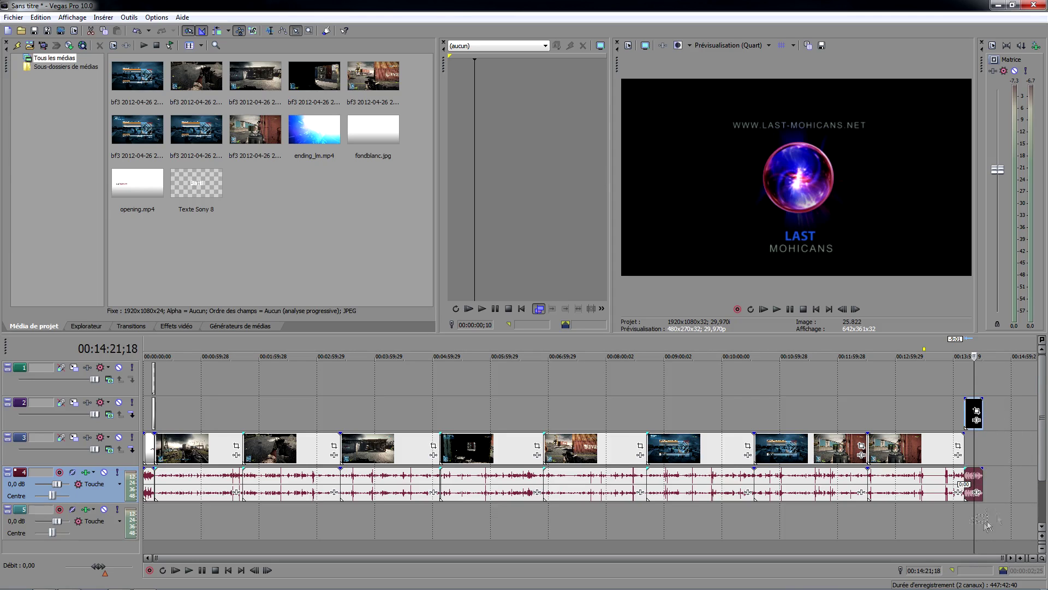
left_click(936, 491)
left_click(975, 484)
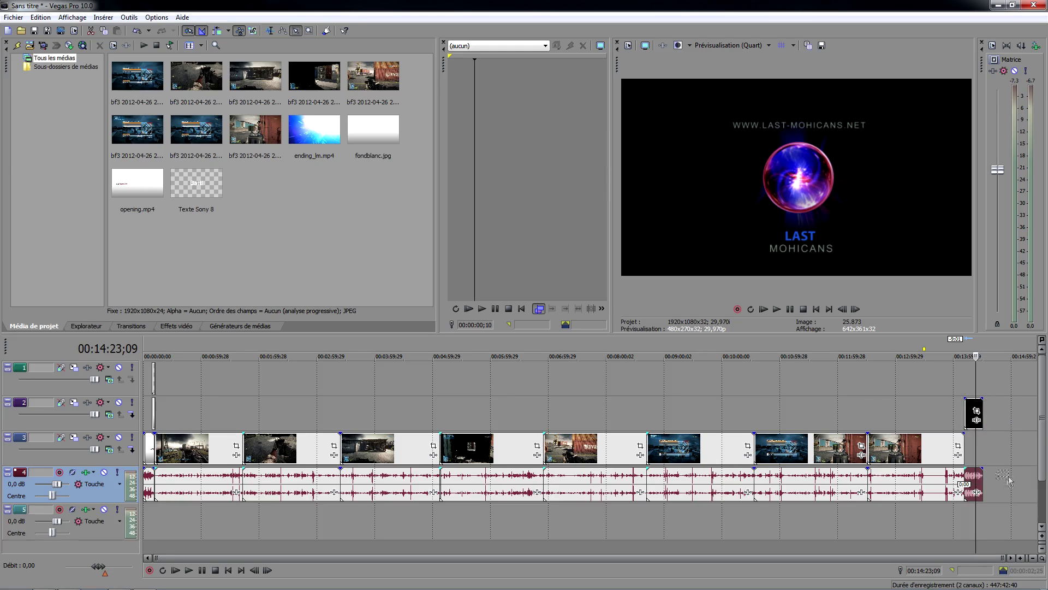
left_click_drag(972, 475, 992, 471)
left_click_drag(1006, 475, 1006, 475)
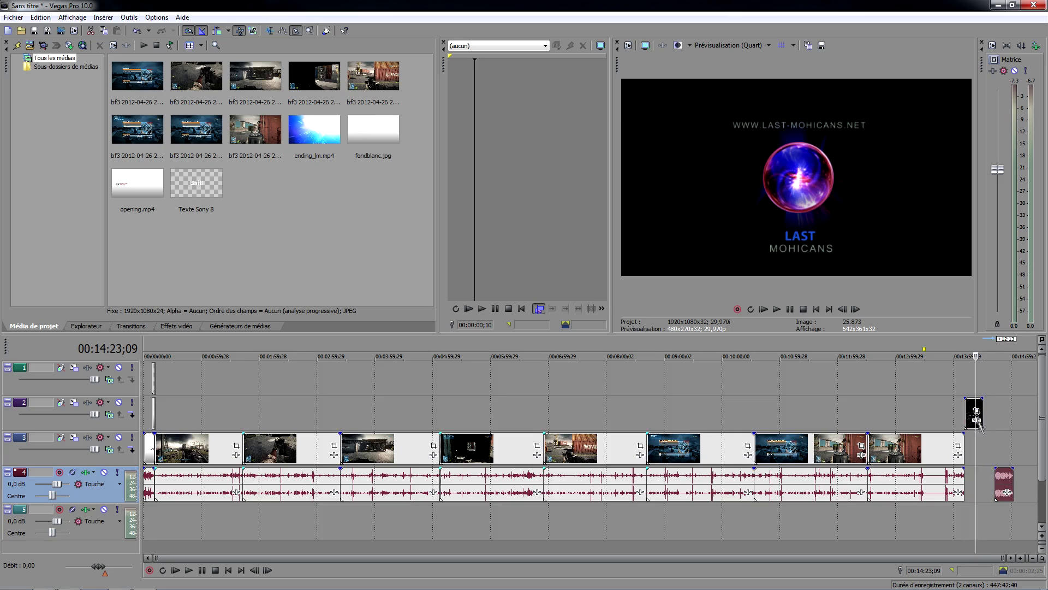
- Move the ending clip's separated audio back into line with its video, directly after the last gameplay clip
left_click(971, 406)
left_click(1007, 475)
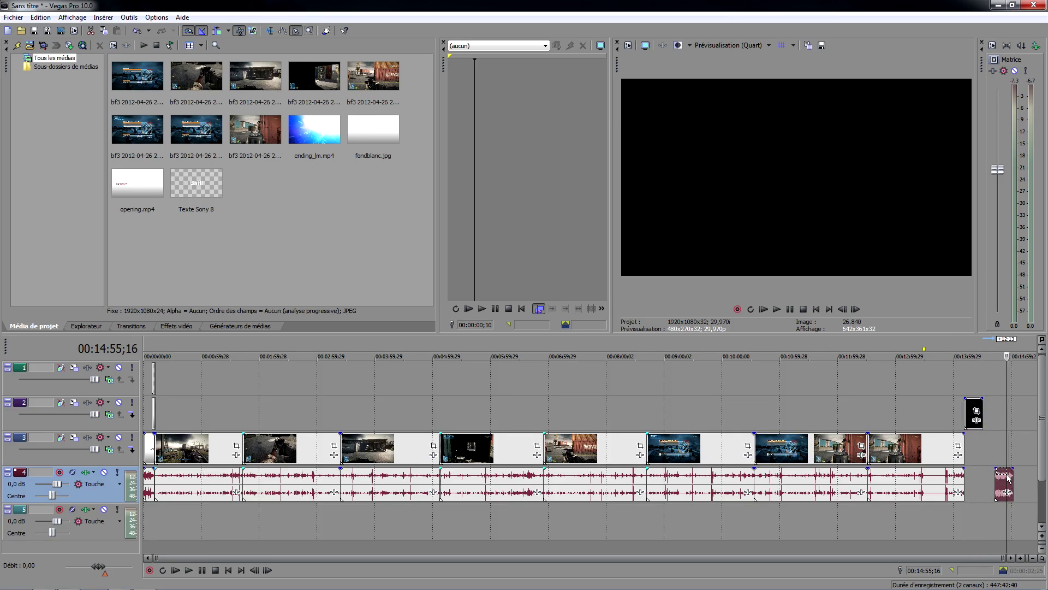
left_click(983, 472)
left_click_drag(1004, 474, 976, 474)
left_click(975, 411)
mouse_move(970, 407)
left_mouse_down()
mouse_move(982, 406)
mouse_move(971, 405)
left_mouse_up()
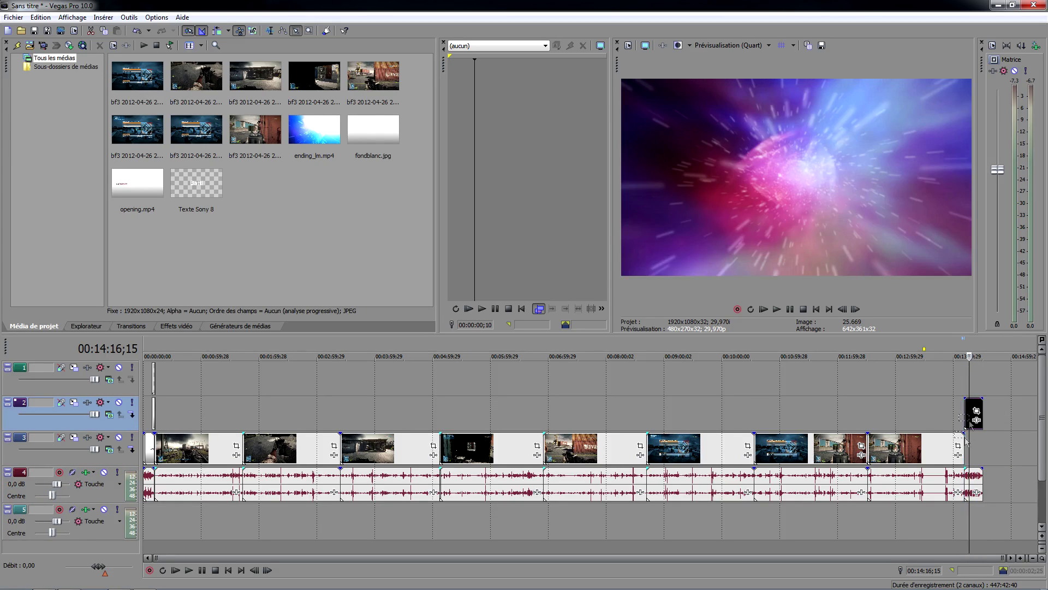
left_click(186, 525)
right_click(80, 535)
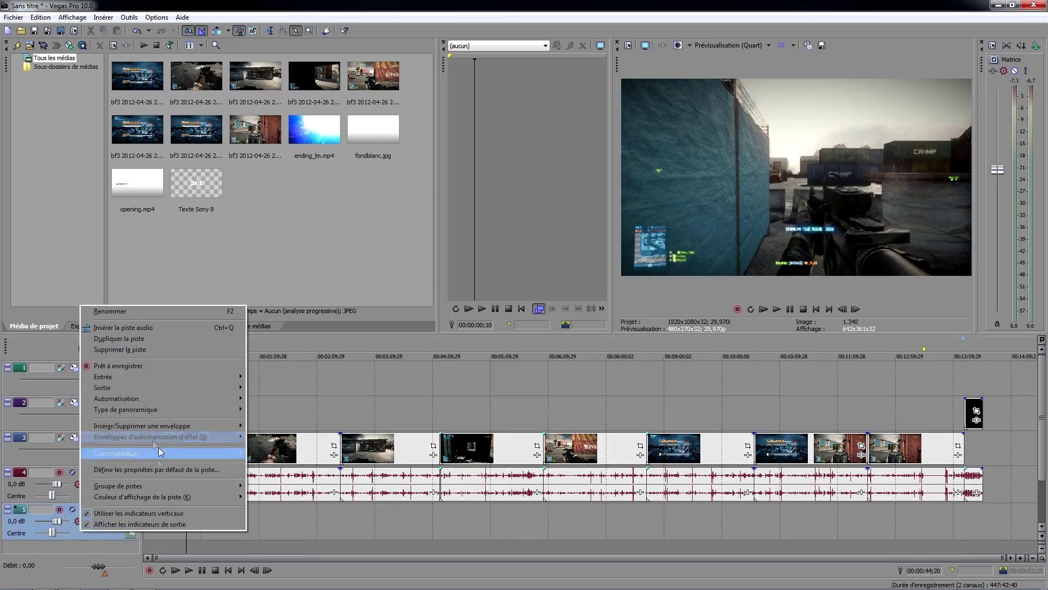
key("Escape")
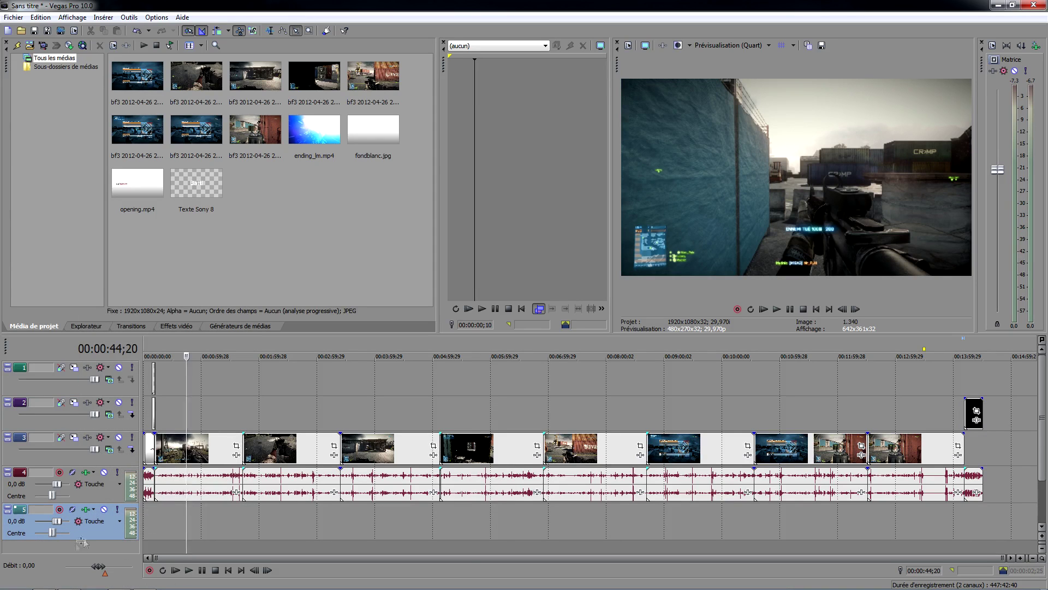
scroll(284, 510, "up", 3)
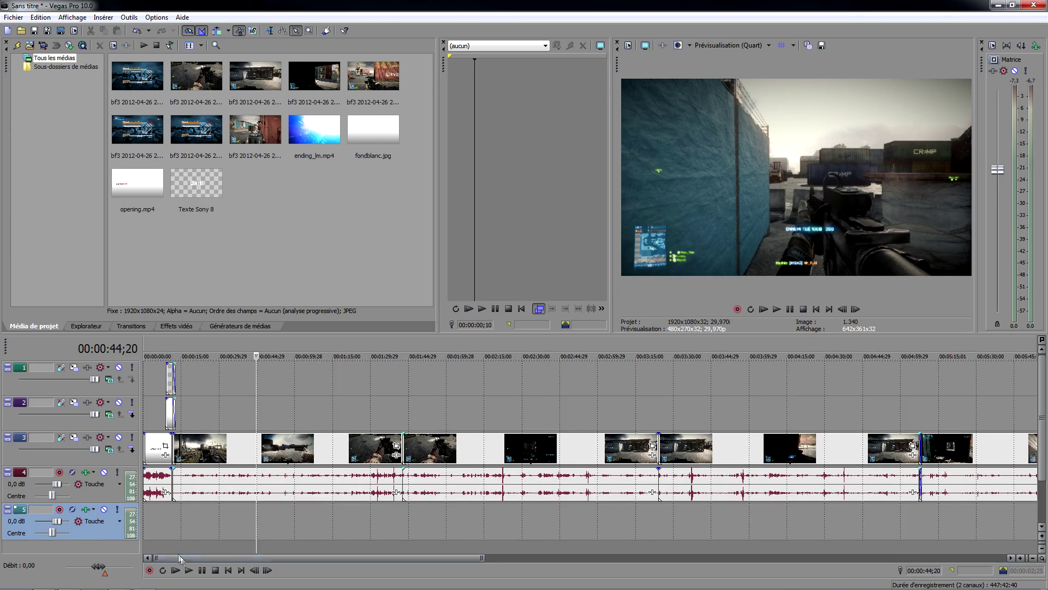
left_click_drag(483, 558, 1002, 558)
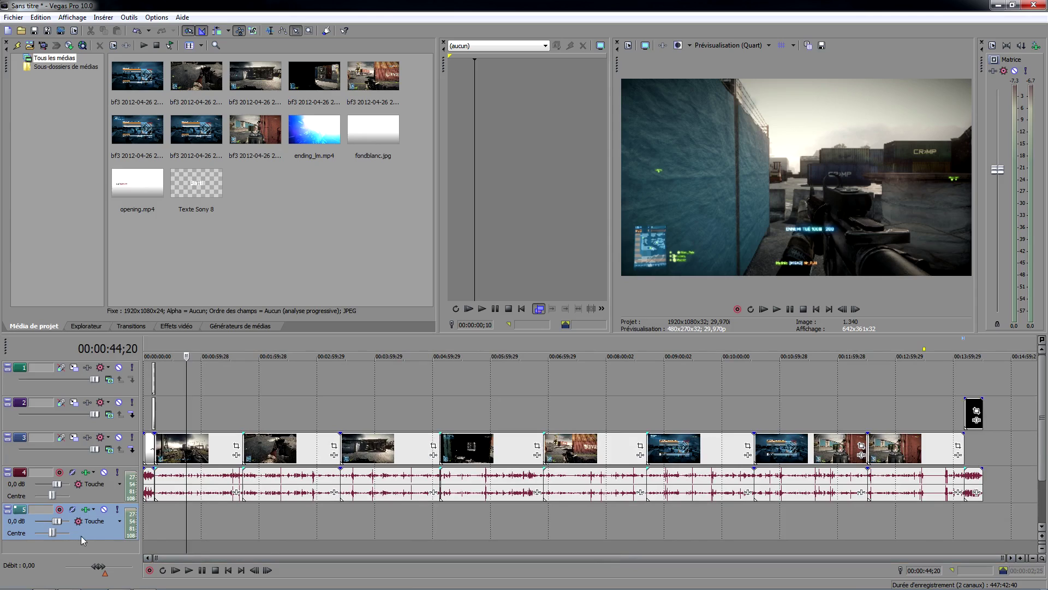
- Arm the empty audio track for recording and set D:\fraps\projetvegas as the folder for recorded files
left_click(60, 510)
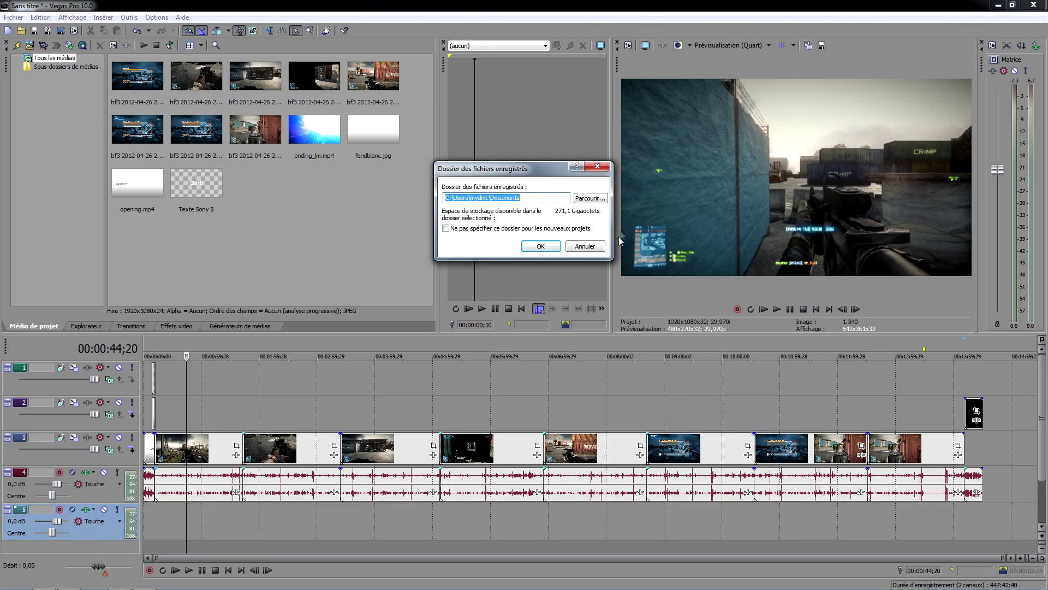
left_click_drag(550, 179, 522, 209)
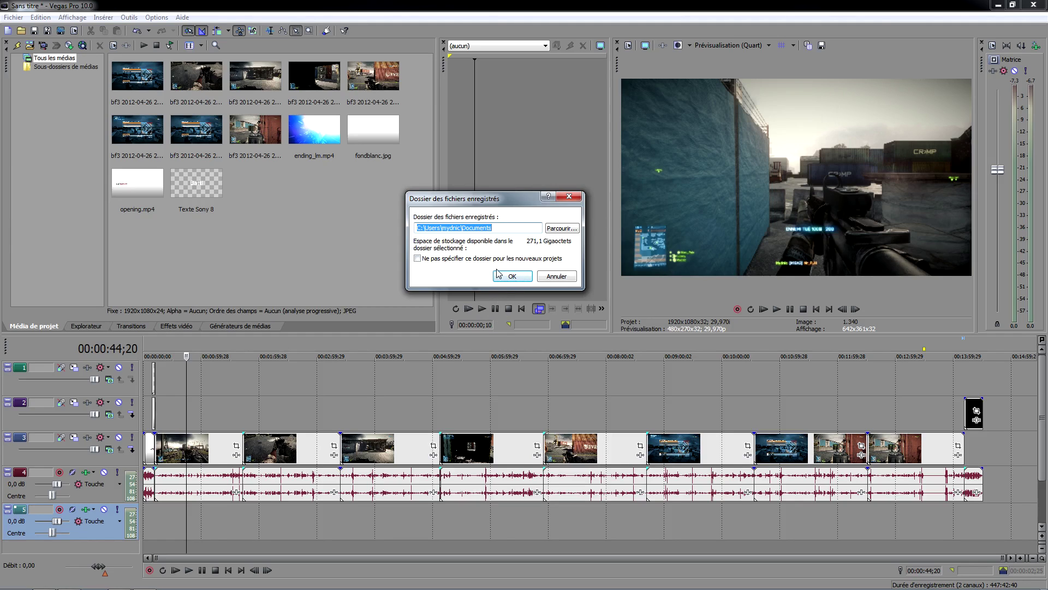
left_click_drag(484, 200, 433, 185)
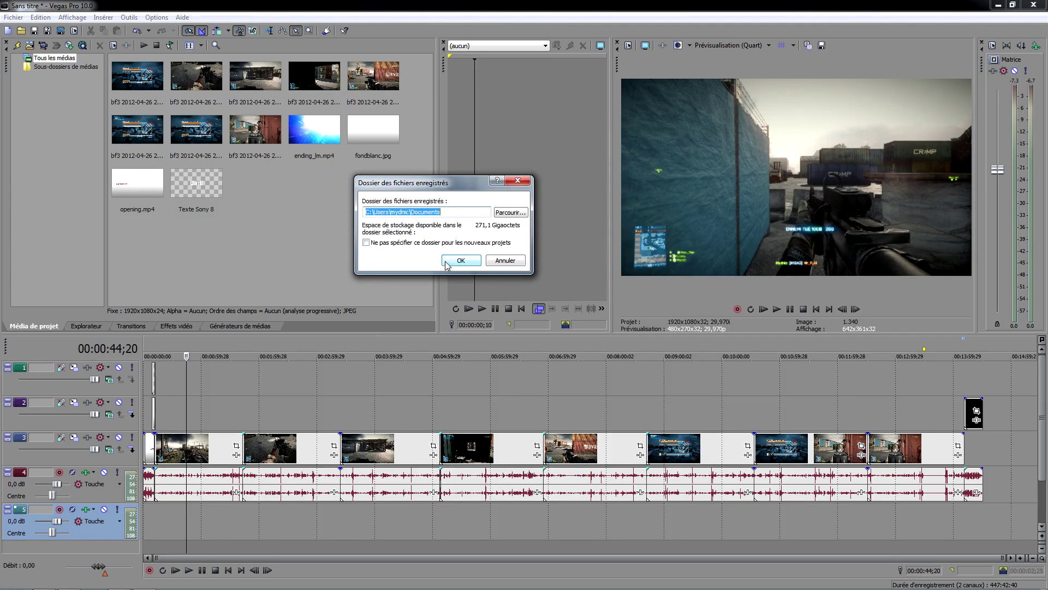
left_click(495, 214)
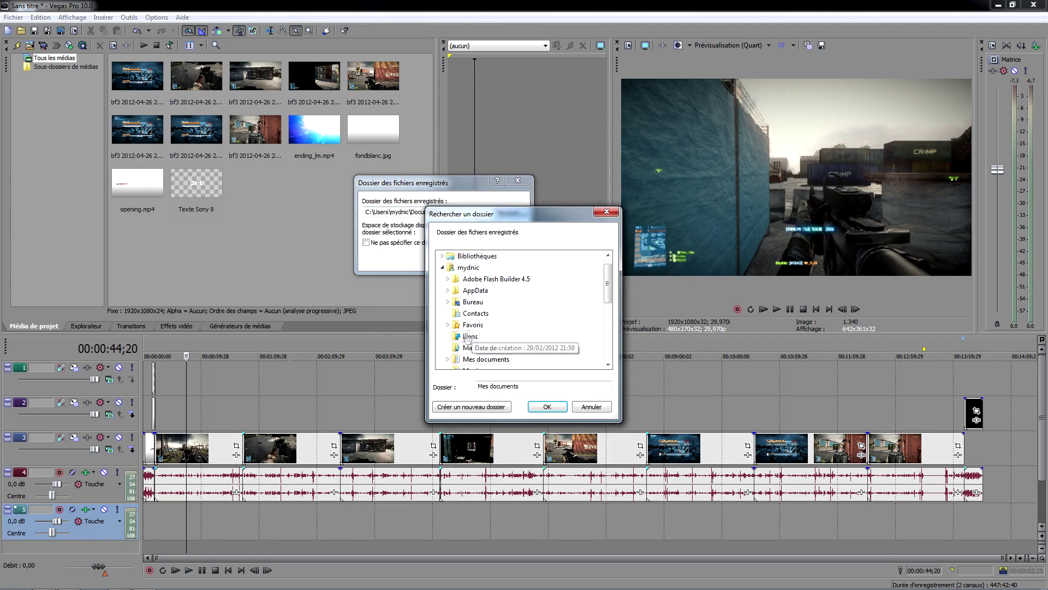
left_click_drag(609, 285, 611, 346)
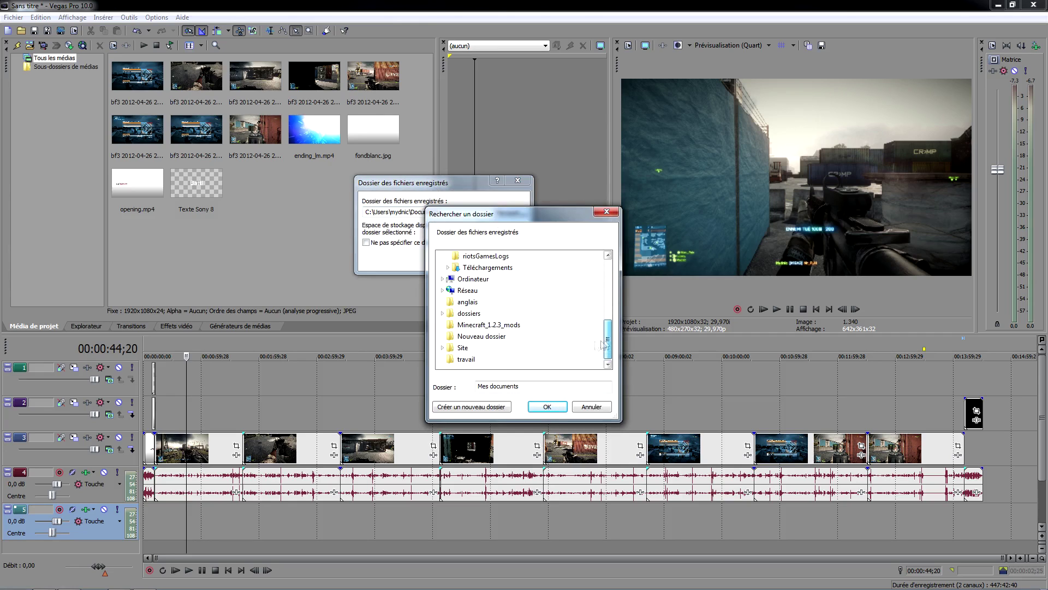
scroll(546, 328, "up", 1)
left_click(442, 313)
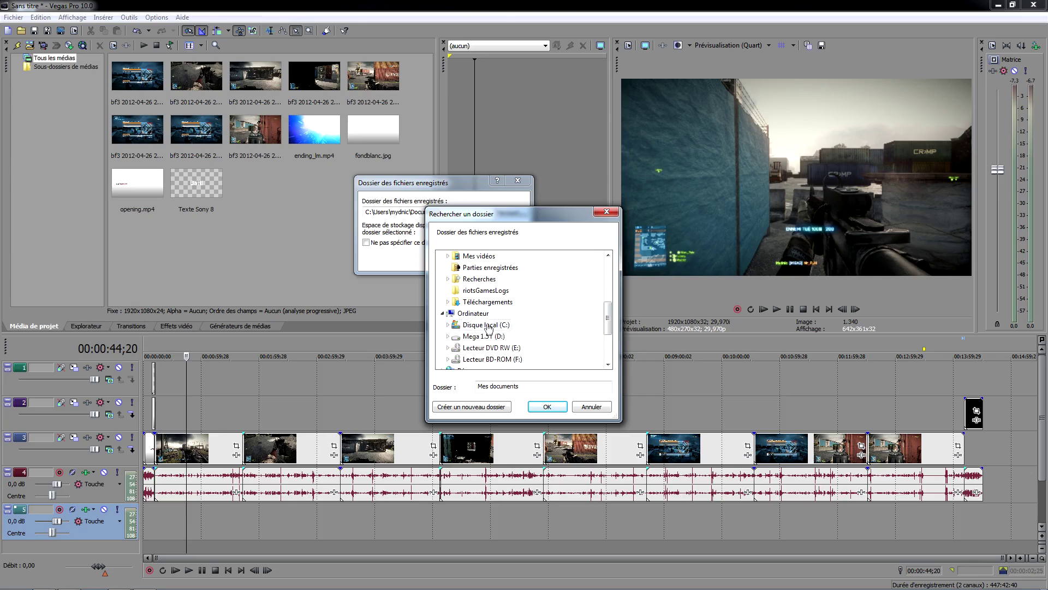
left_click(448, 336)
left_click(454, 301)
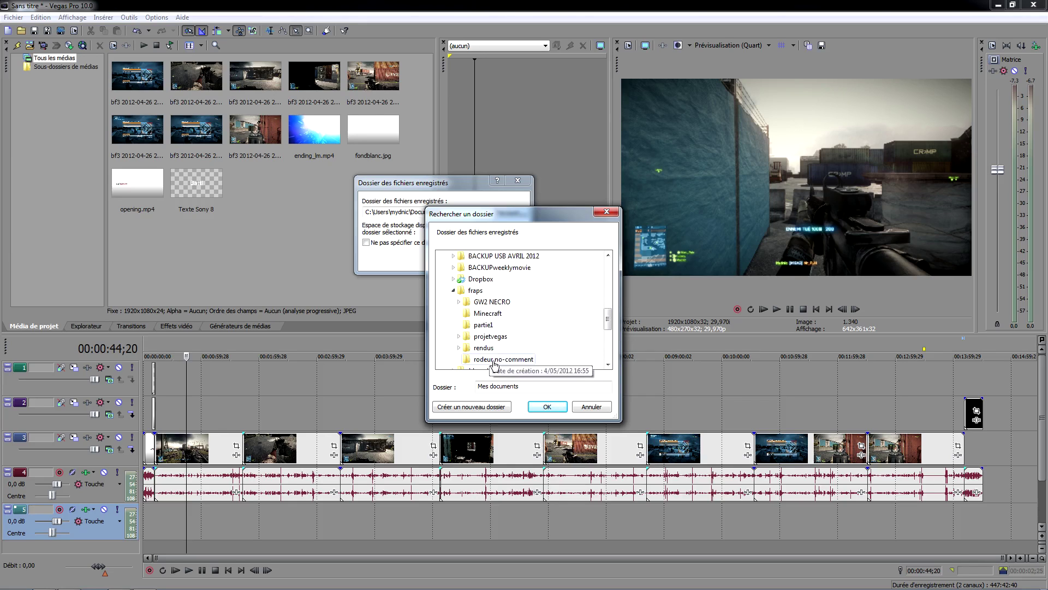
left_click(491, 336)
left_click(547, 407)
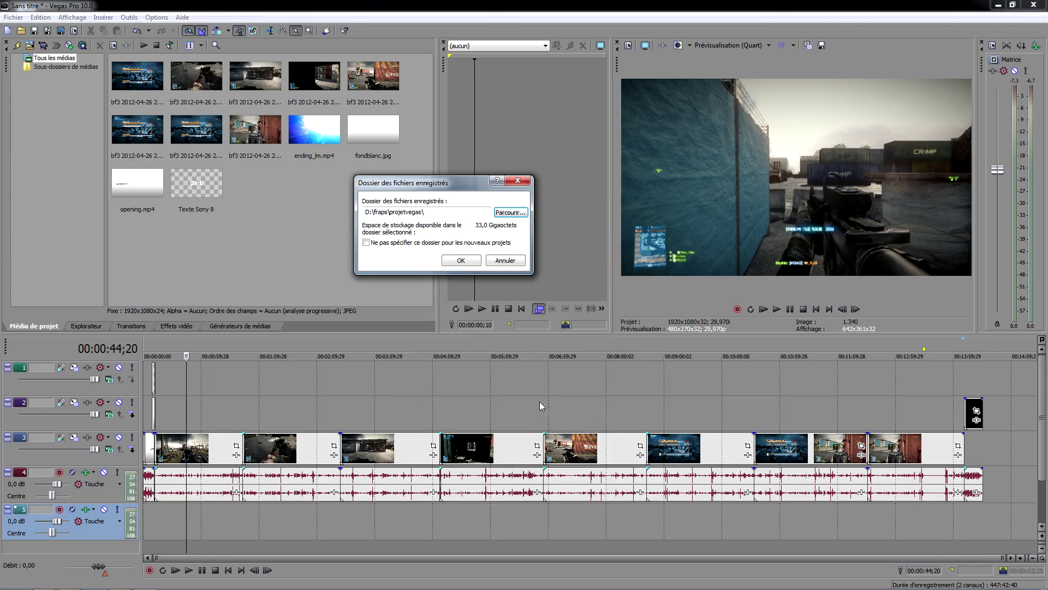
left_click(460, 261)
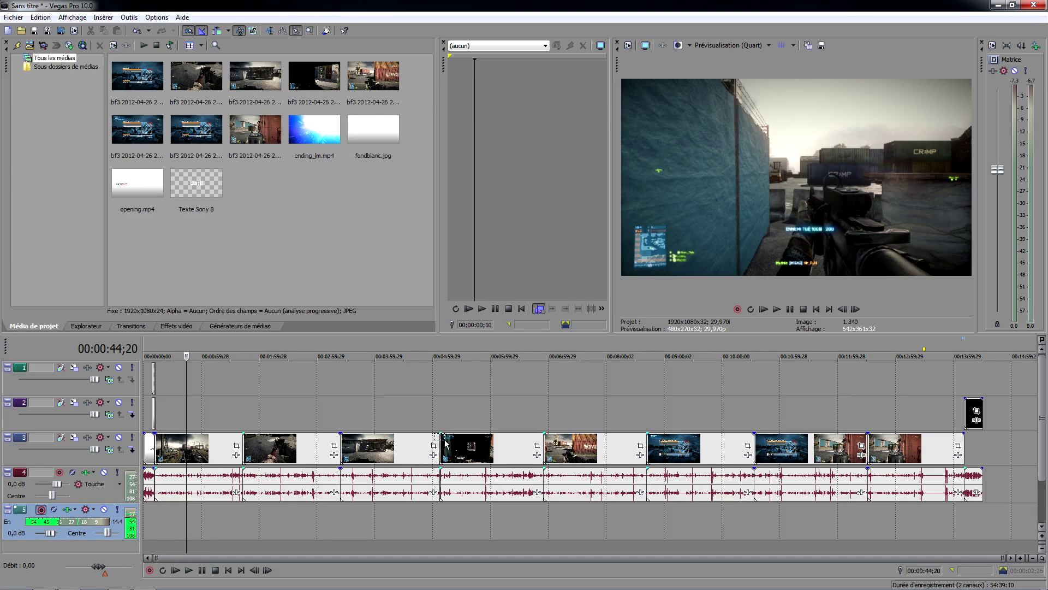
- Record a test commentary of about 15 seconds on the armed audio track, starting at 00:00:28;08
left_click_drag(153, 519, 167, 525)
left_click(197, 355)
left_click(219, 348)
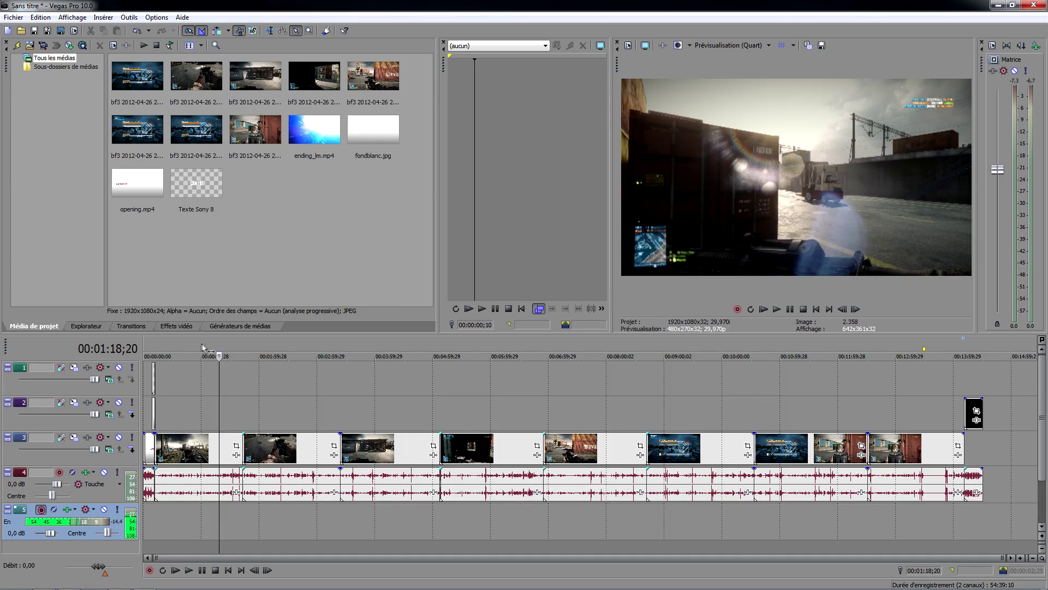
left_click(178, 347)
left_click(171, 348)
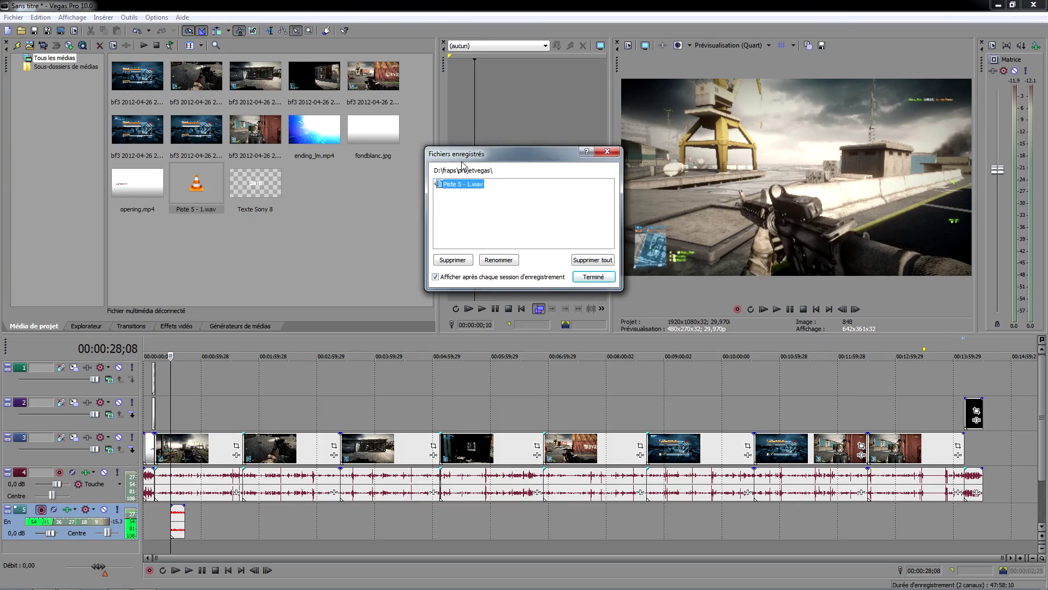
- Rename the recorded file as commentaire_test.wav and finish the recording session
left_click_drag(462, 156, 394, 166)
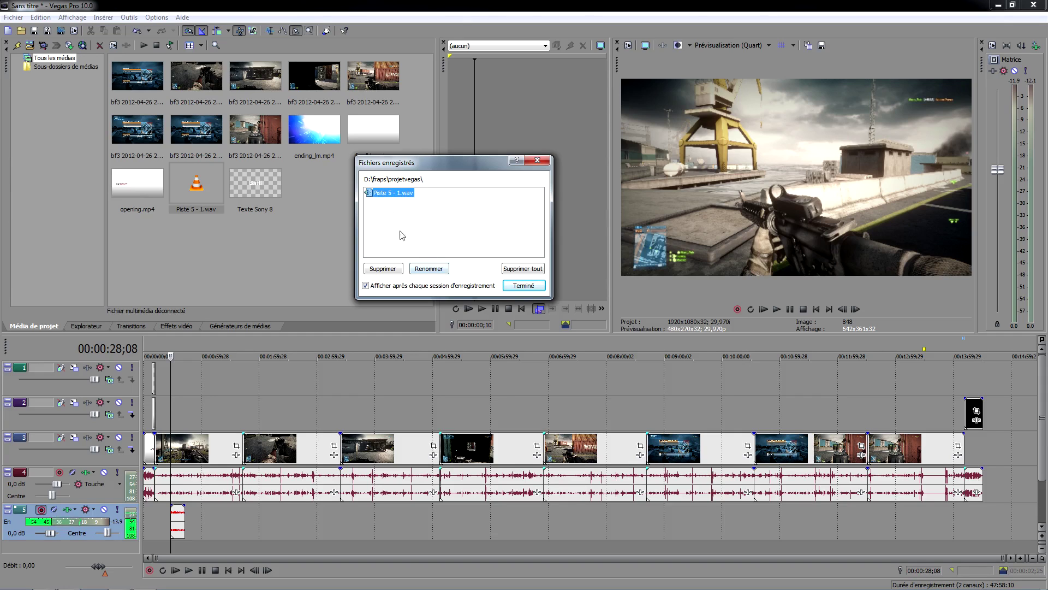
left_click(430, 269)
type("commentaire_test.")
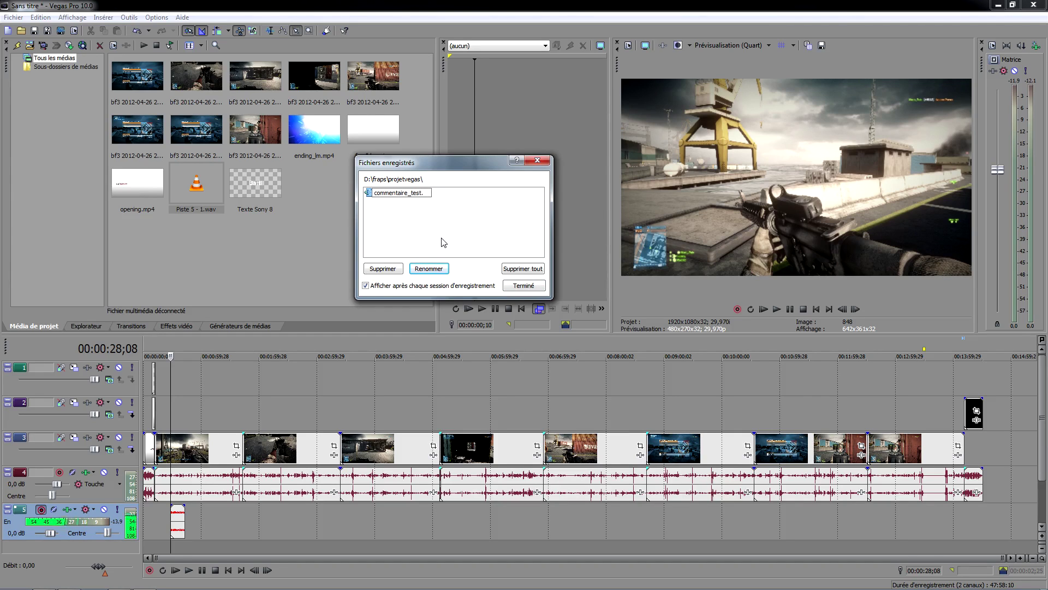
type("wav")
left_click(523, 286)
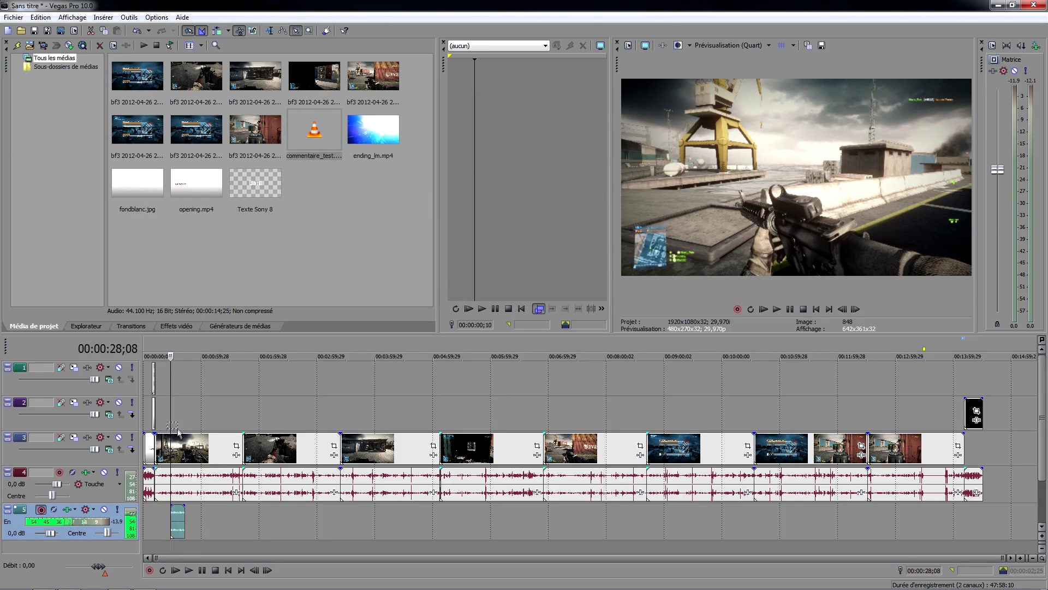
- Play back the start of the recorded test commentary and delete its event from the audio track
key("space")
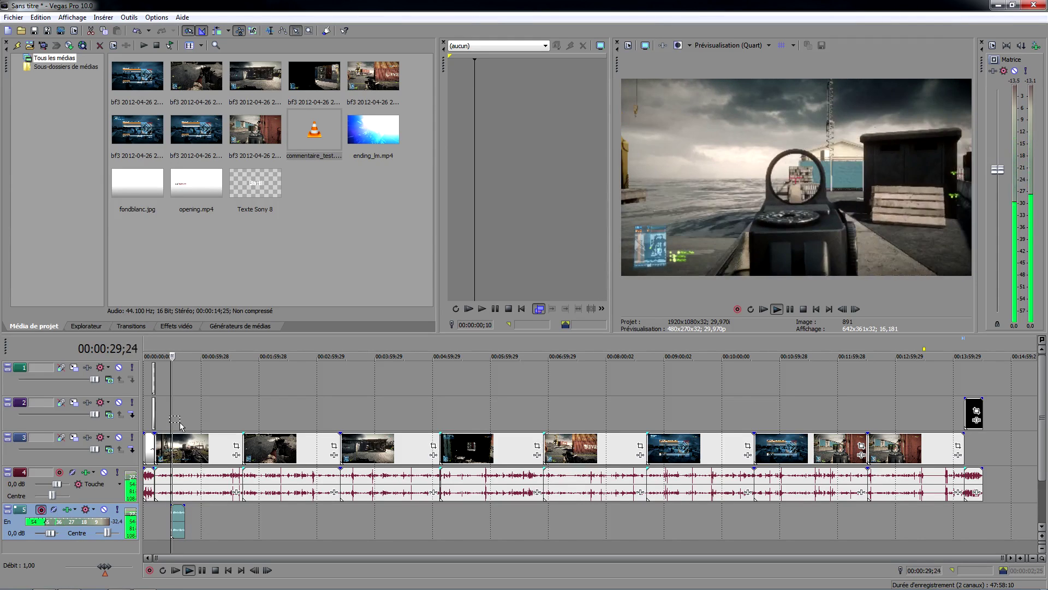
key("space")
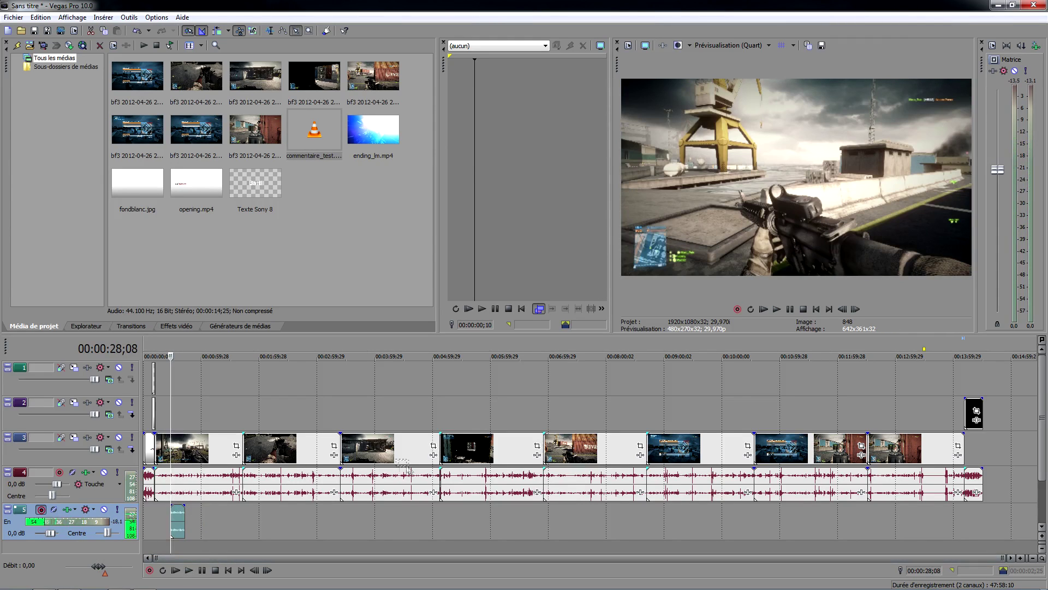
left_click(182, 517)
key("Delete")
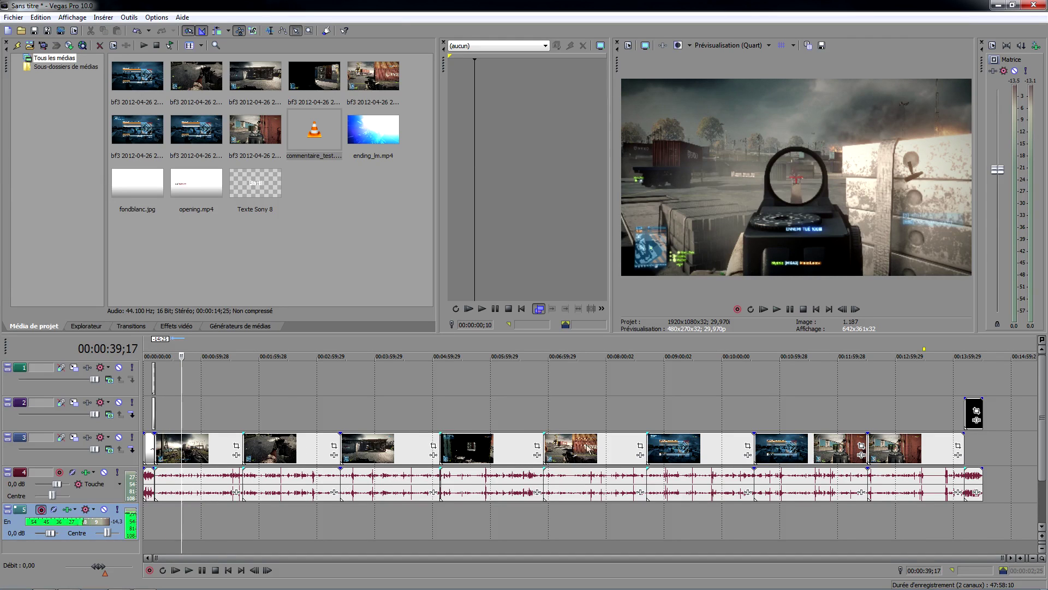
- Examine the crossfade between the third and fourth gameplay clips up close
scroll(527, 472, "up", 2)
scroll(528, 473, "down", 3)
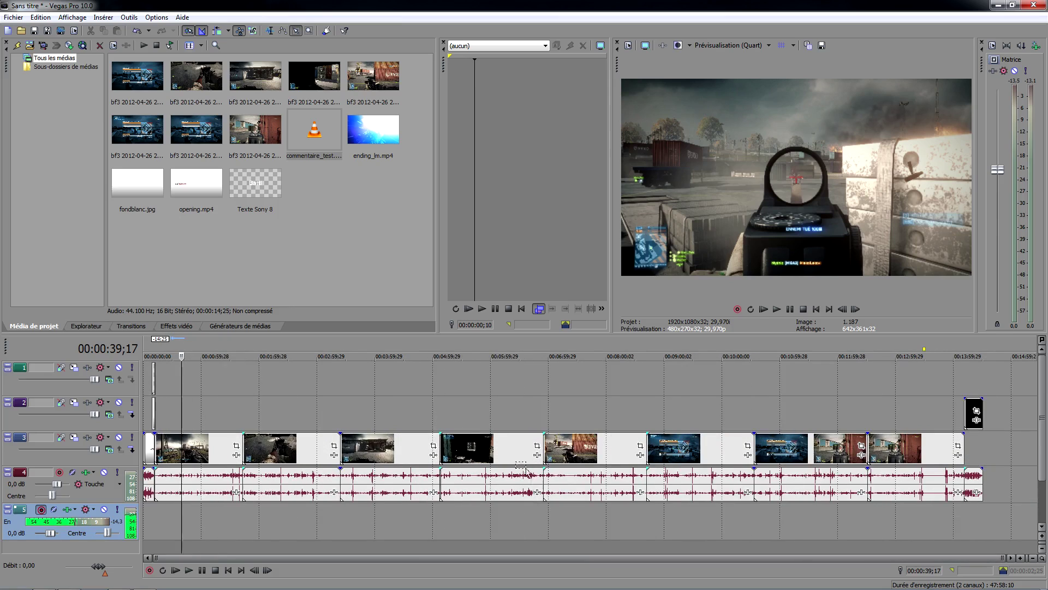
left_click(439, 359)
scroll(439, 395, "up", 4)
scroll(439, 396, "up", 6)
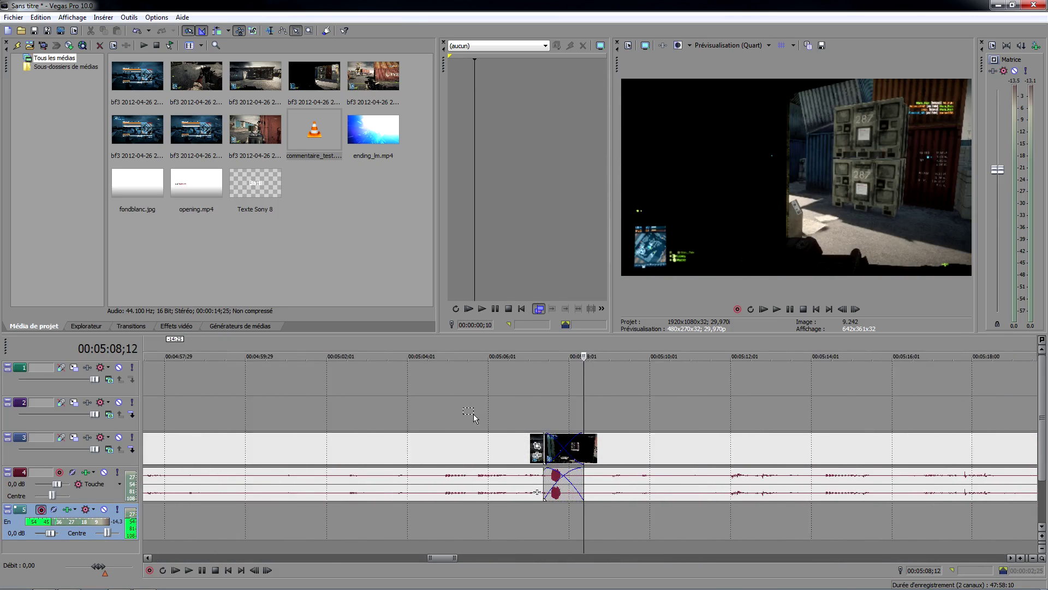
scroll(471, 414, "up", 4)
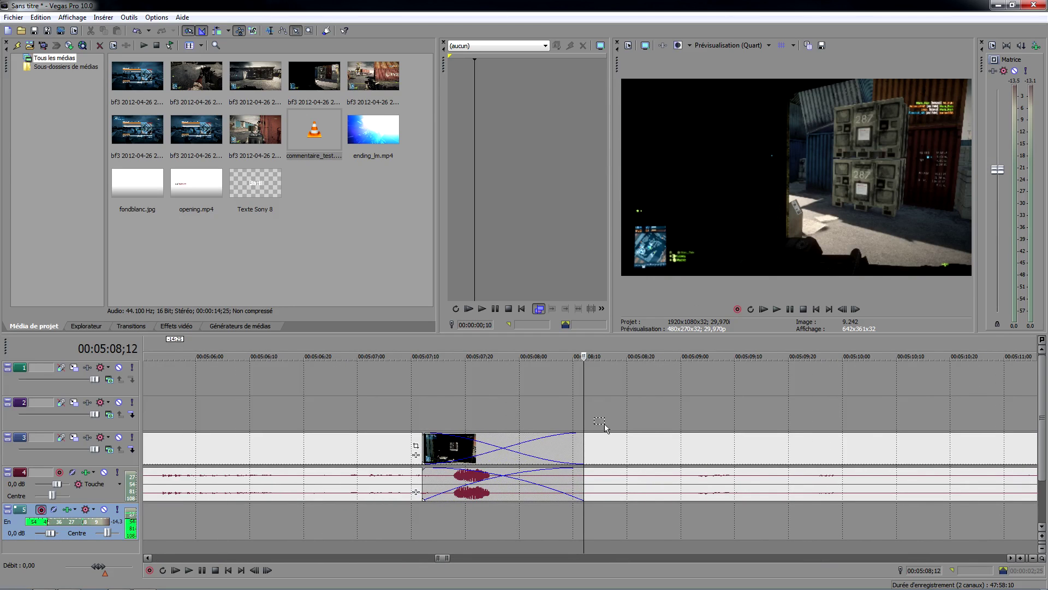
scroll(616, 424, "down", 10)
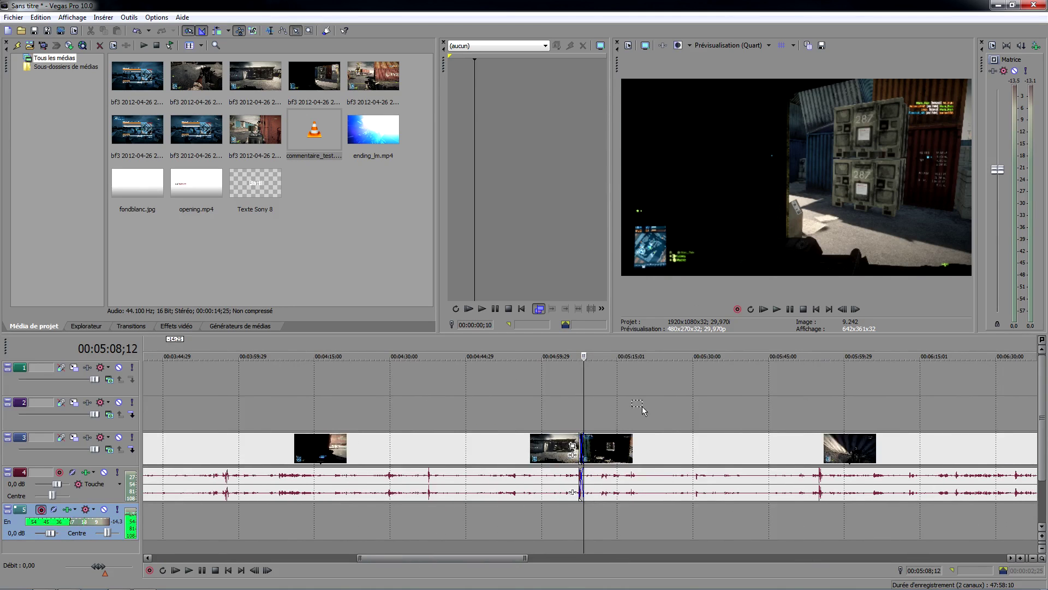
scroll(642, 410, "down", 5)
- Move the fourth gameplay clip 16 frames later to shorten its crossfade with the third clip to 14 frames, and preview the transition
left_click(514, 436)
left_click_drag(513, 487, 992, 520)
scroll(457, 458, "up", 2)
scroll(459, 456, "up", 10)
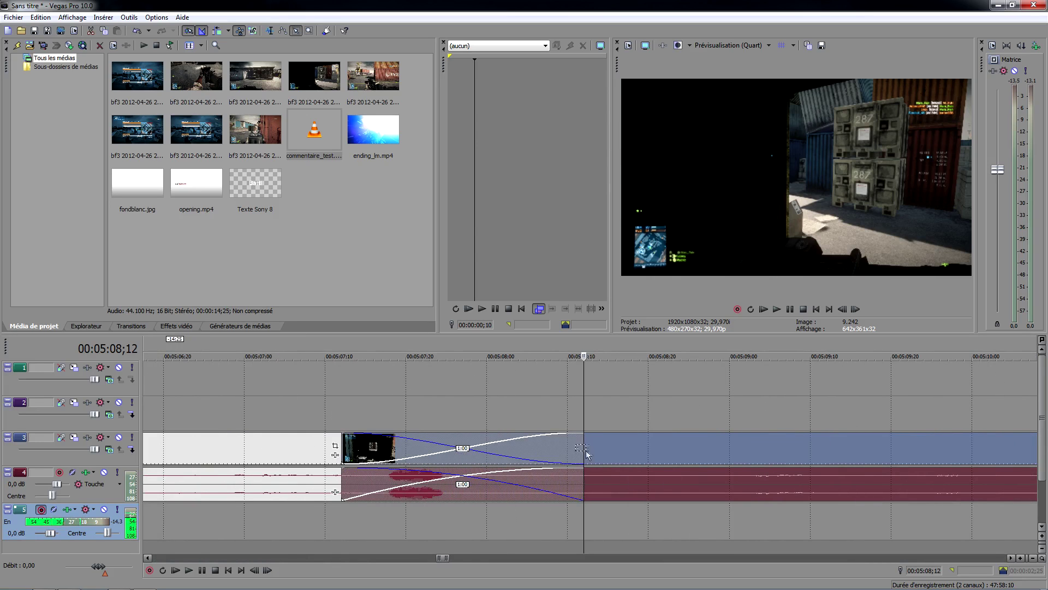
left_click_drag(615, 454, 739, 459)
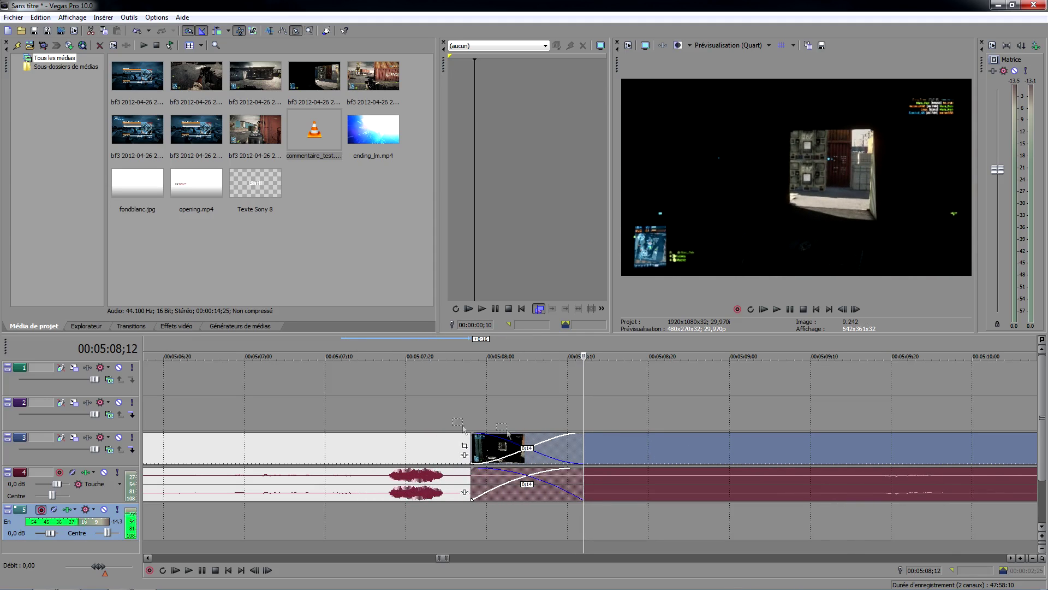
left_click(456, 344)
key("space")
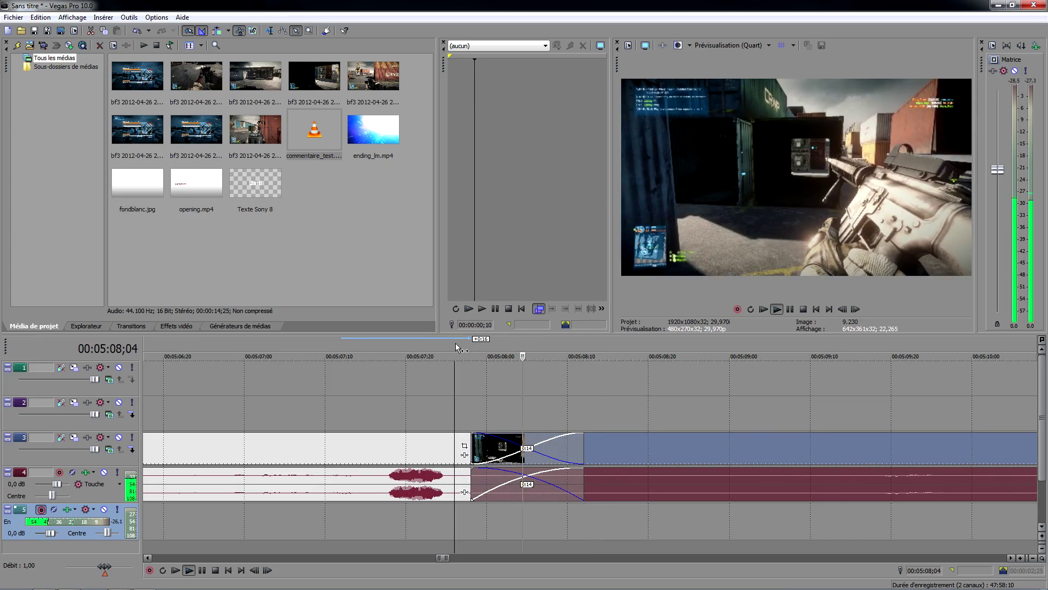
key("space")
left_click(494, 345)
mouse_move(516, 346)
left_mouse_down()
mouse_move(568, 345)
mouse_move(503, 345)
left_mouse_up()
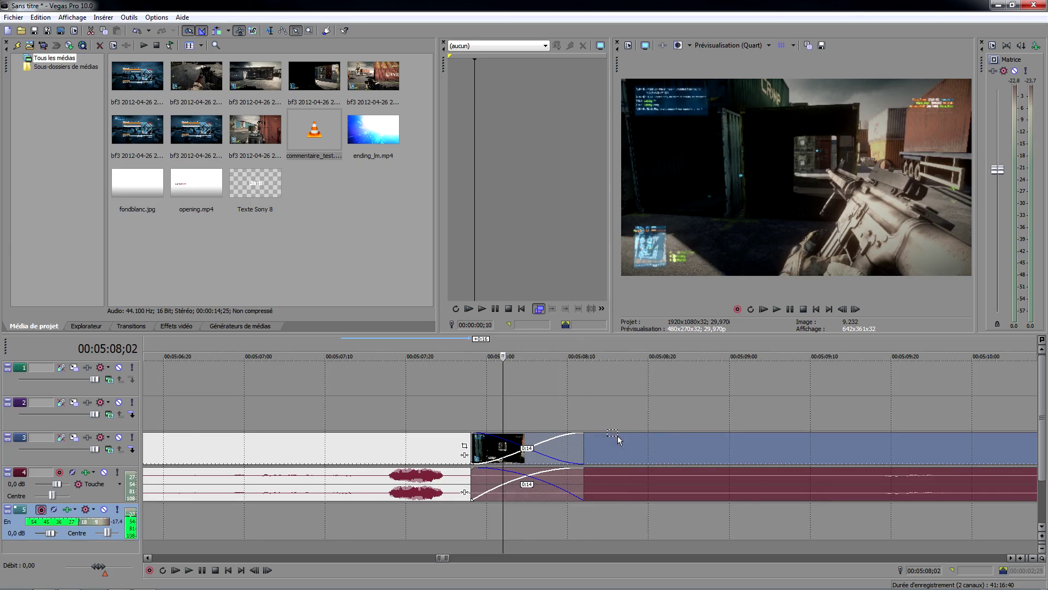
- Select the fourth gameplay clip with everything after it and move them together to start directly after the third clip, without a crossfade
scroll(625, 420, "down", 5)
left_click_drag(626, 418, 1002, 557)
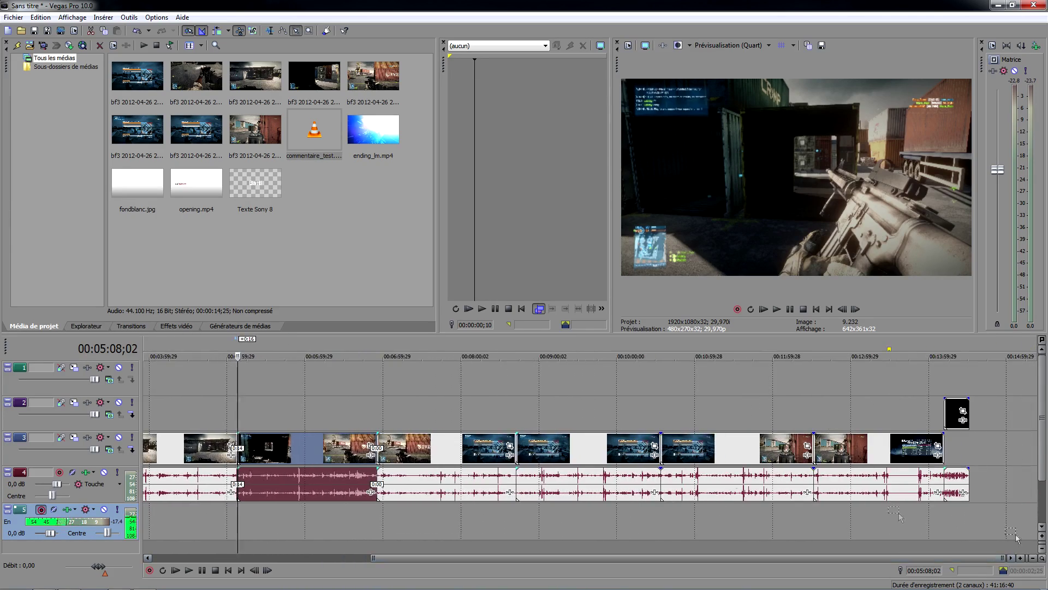
left_click_drag(304, 383, 1008, 530)
left_click_drag(286, 455, 576, 455)
scroll(272, 454, "up", 8)
scroll(546, 455, "down", 2)
left_click_drag(997, 451, 672, 467)
- Play back the cut between the third and fourth gameplay clips and check the moved clips along the whole timeline
key("space")
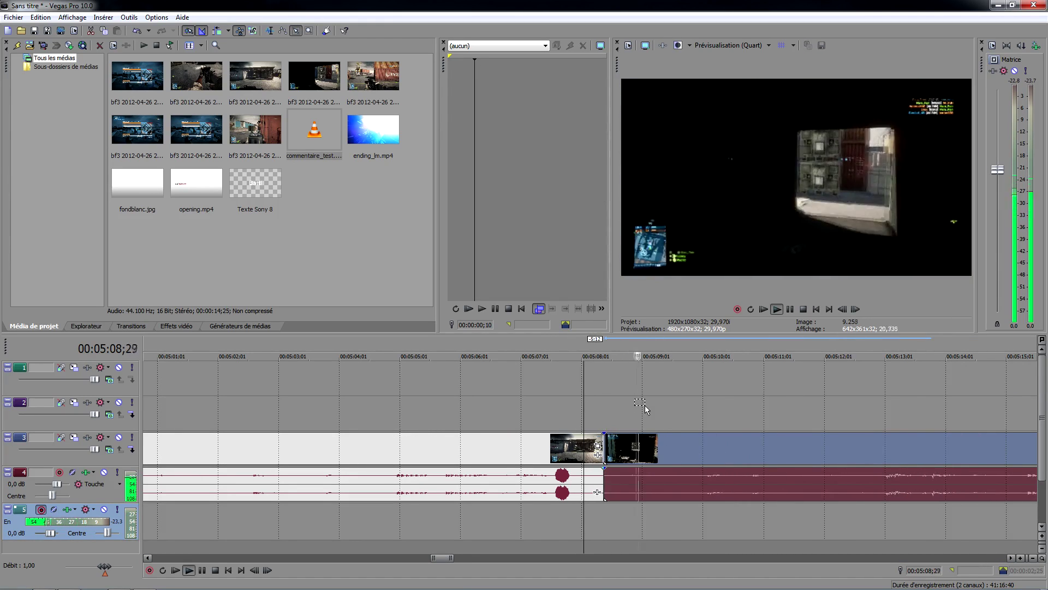
key("space")
mouse_move(728, 454)
left_mouse_down()
mouse_move(328, 458)
mouse_move(738, 453)
mouse_move(729, 453)
left_mouse_up()
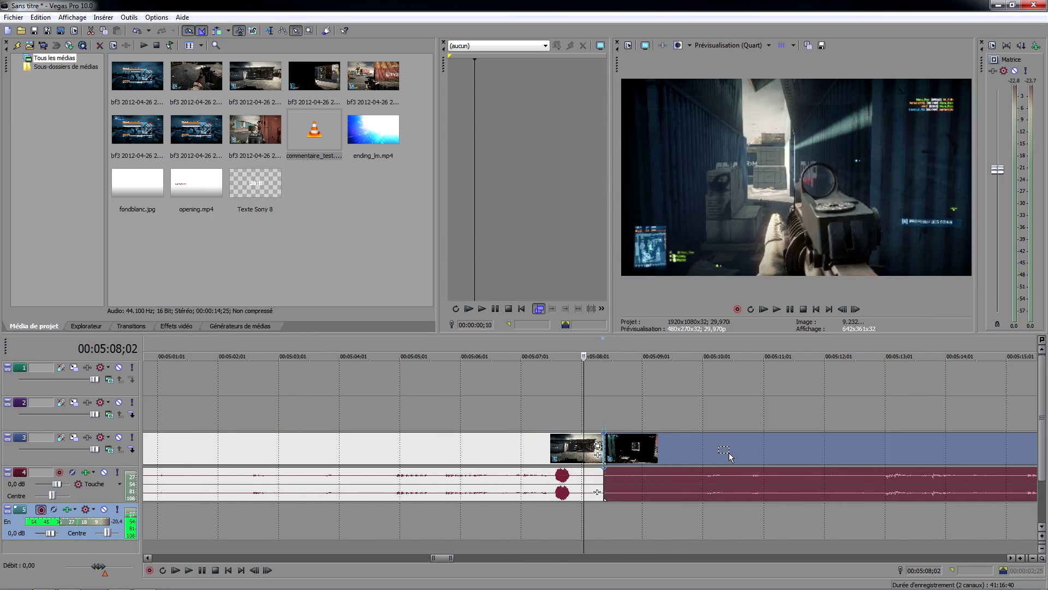
scroll(624, 417, "down", 4)
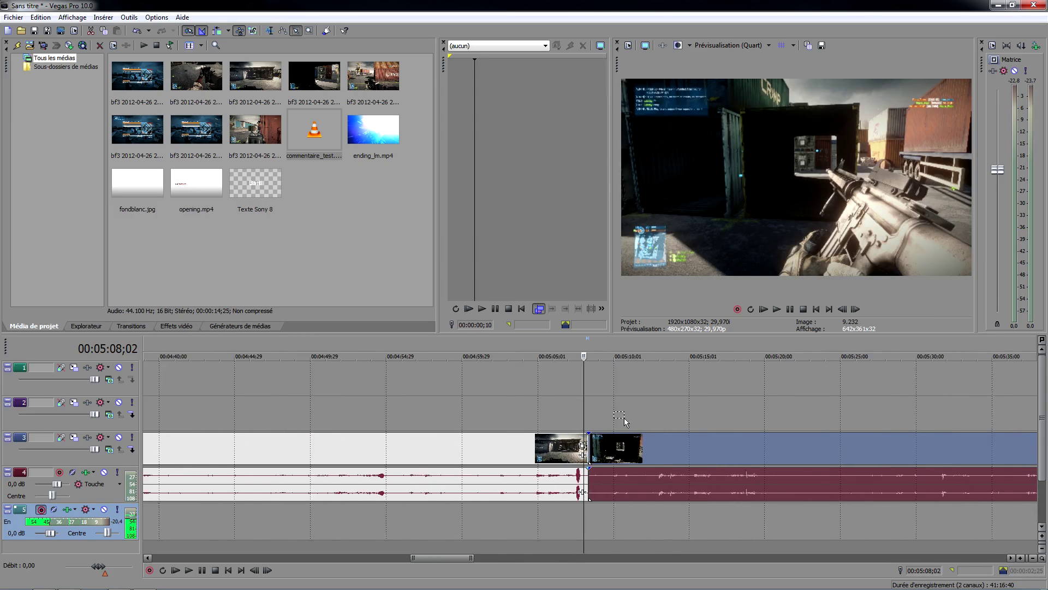
scroll(625, 422, "down", 2)
key("space")
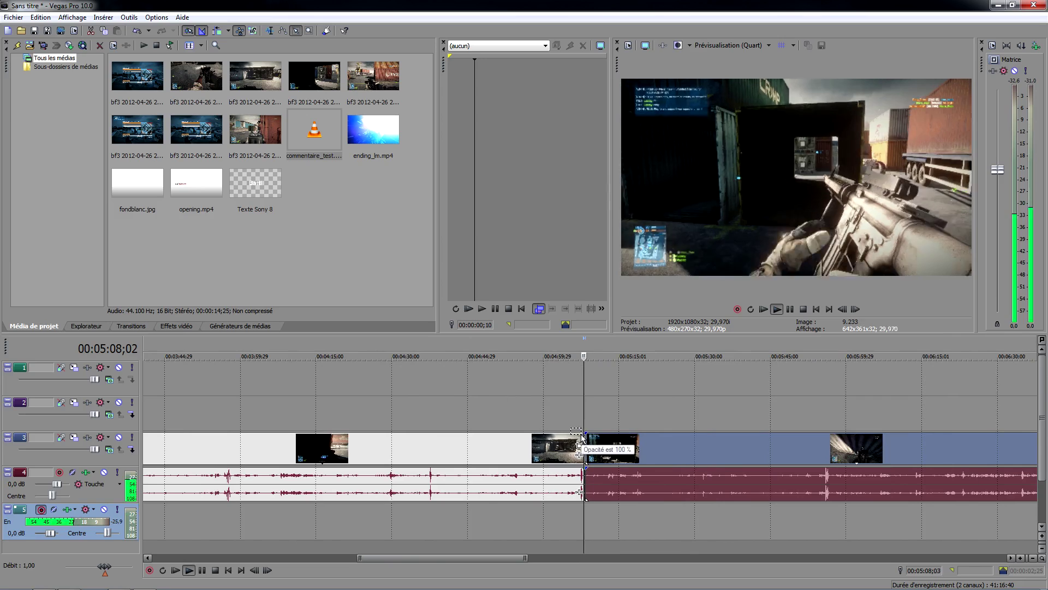
key("space")
scroll(710, 491, "down", 5)
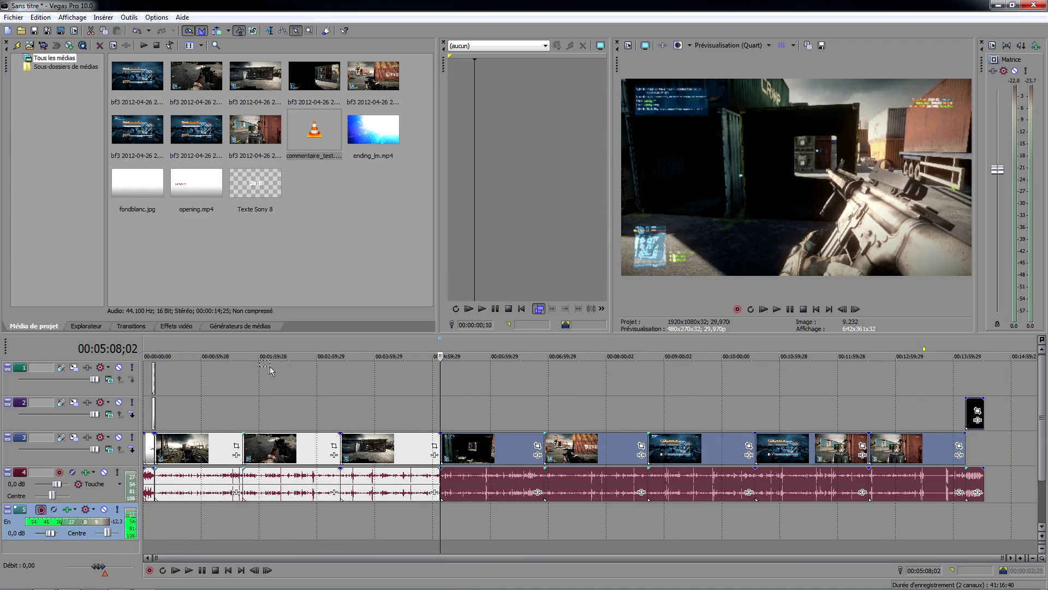
- Stretch the loop region over the whole timeline, from the project start to the end of the ending clip at 00:14:31;16
left_click(155, 352)
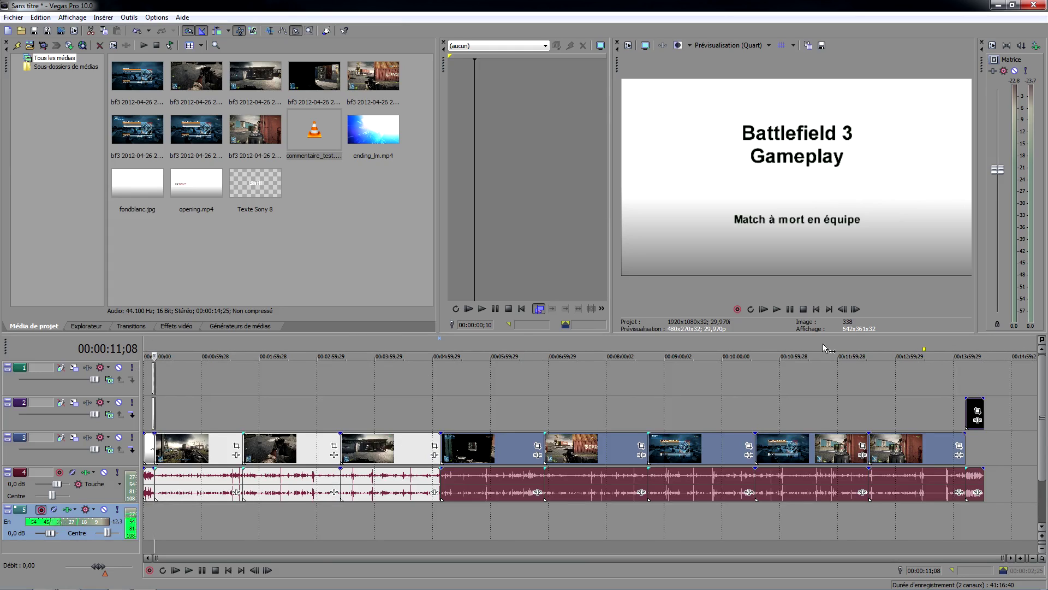
left_click(846, 352)
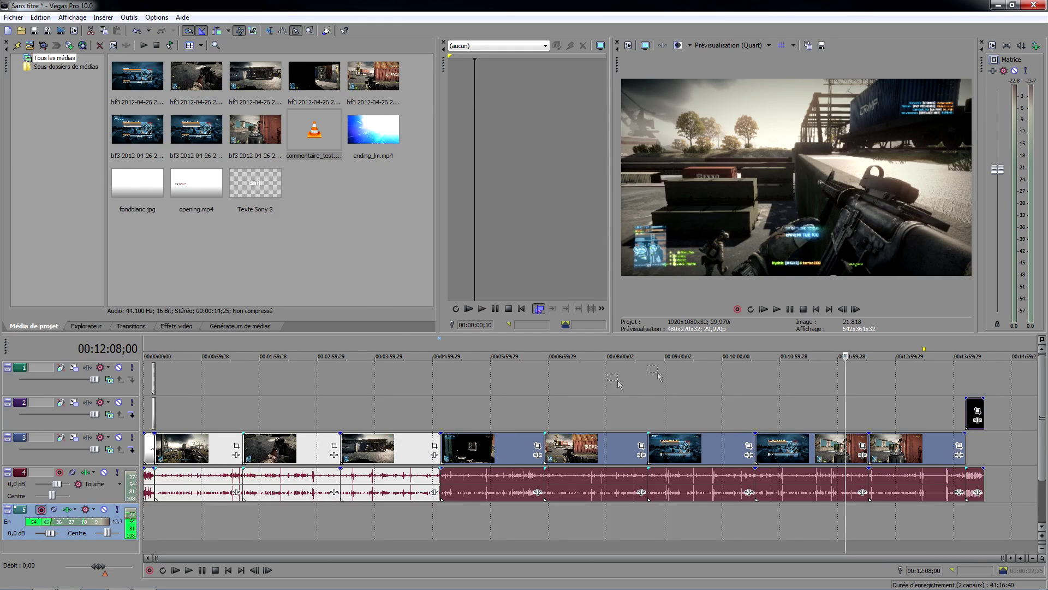
left_click_drag(929, 351, 985, 348)
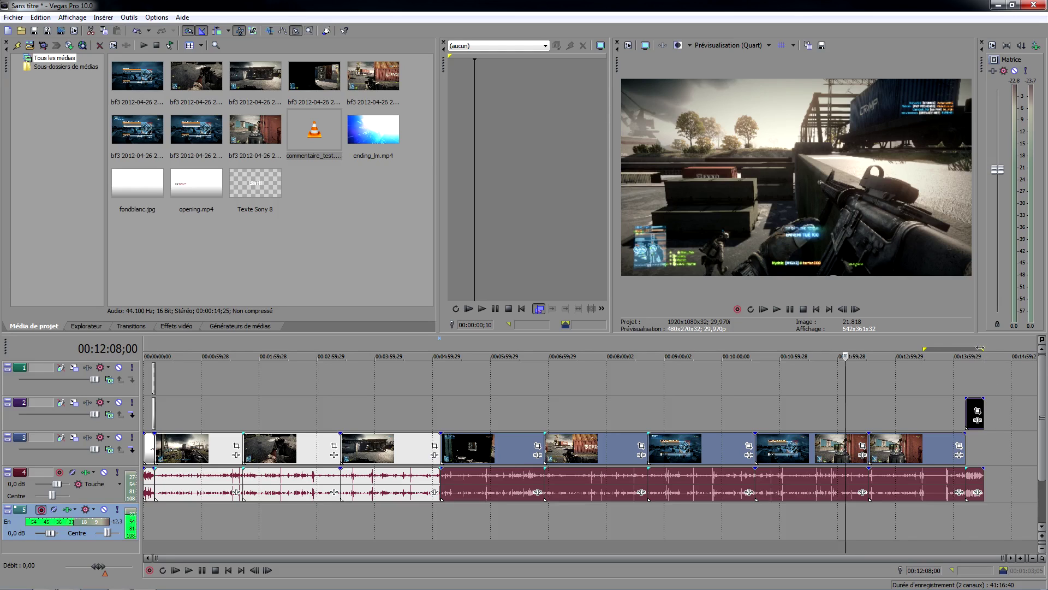
left_click_drag(925, 348, 125, 379)
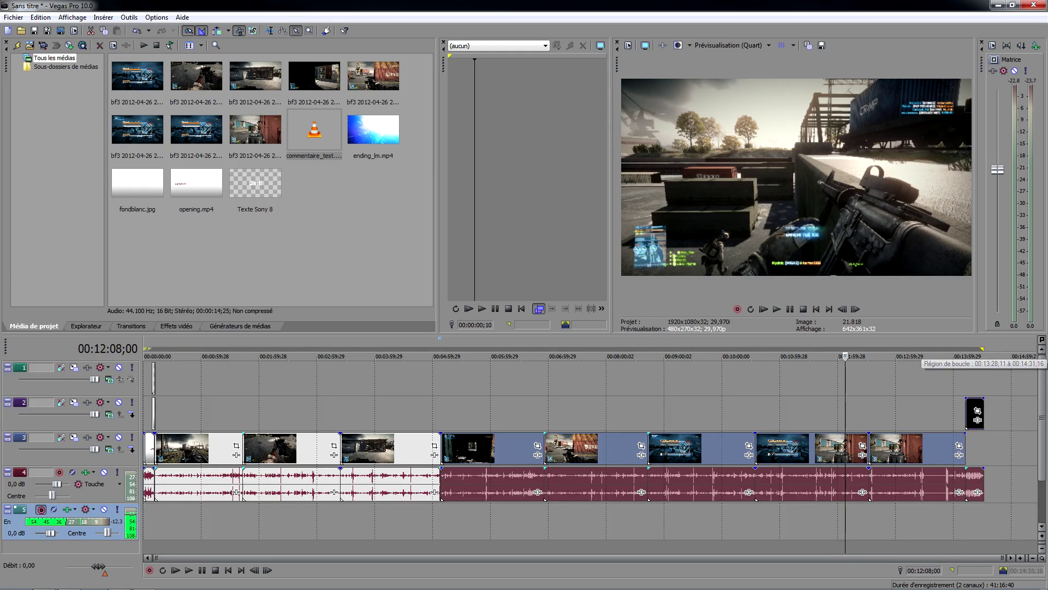
left_click_drag(982, 349, 949, 354)
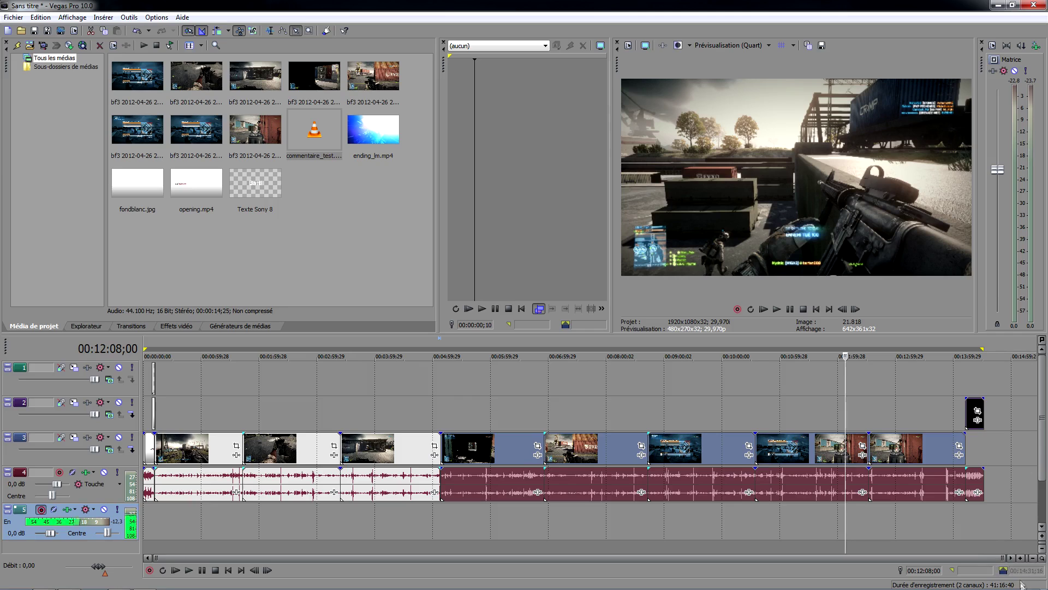
- Save the project as video_montage_bf3_partie.veg in the projetvegas folder
left_click(247, 404)
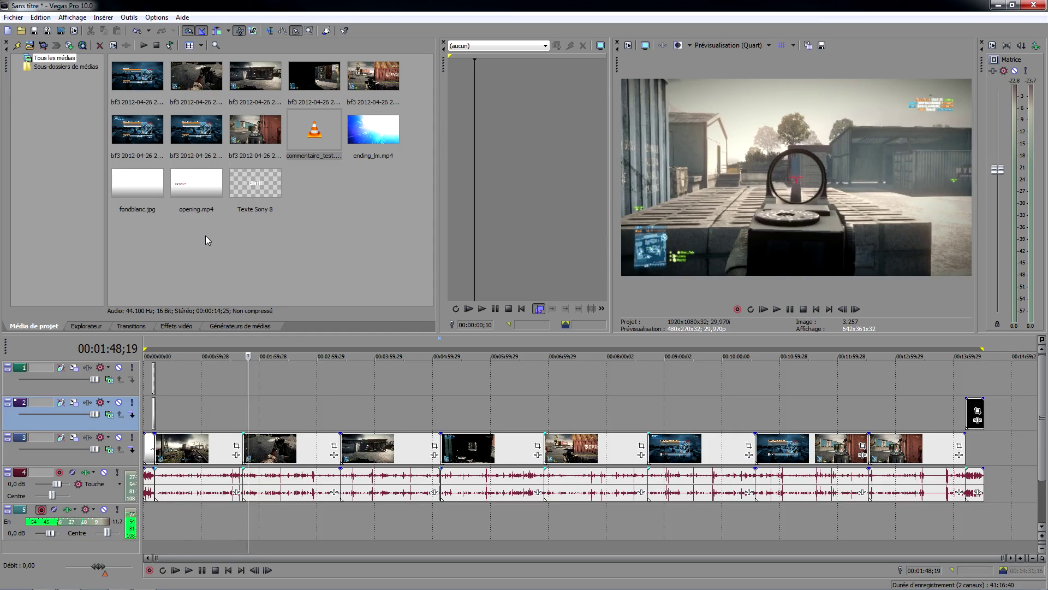
left_click_drag(270, 380, 215, 230)
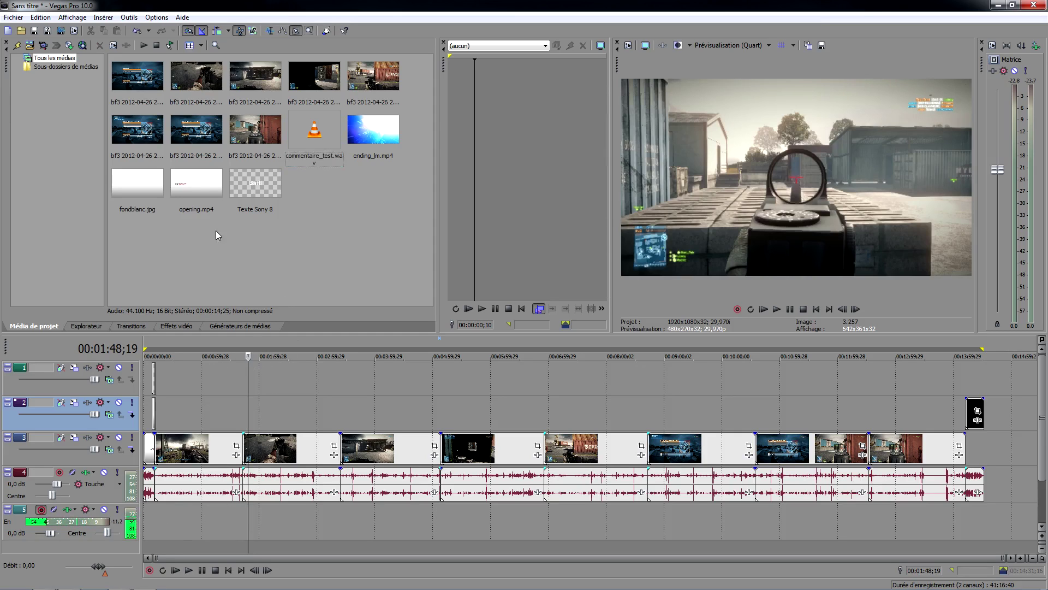
left_click(62, 175)
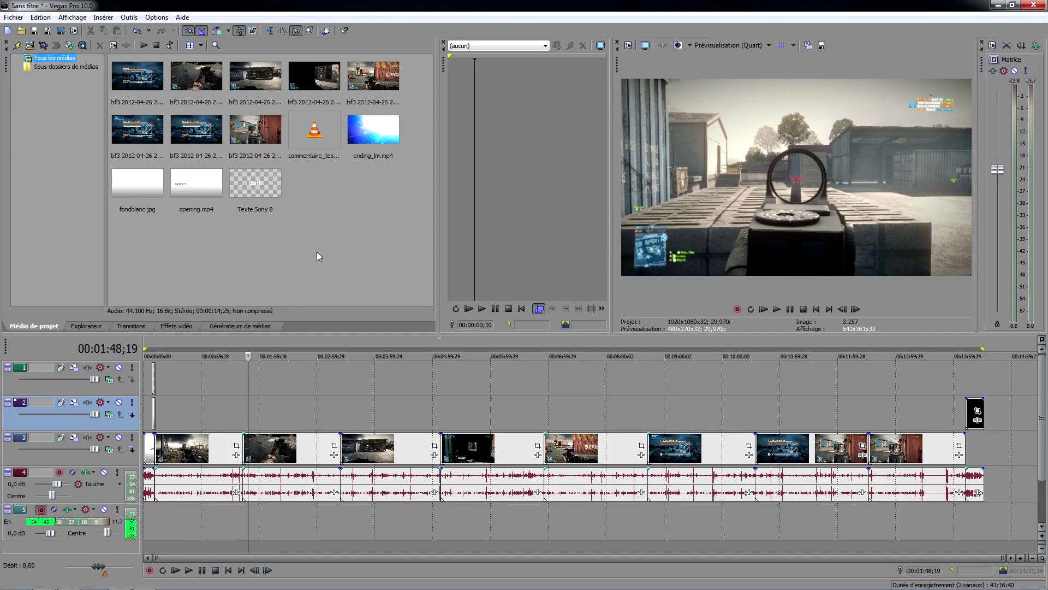
key("ctrl+s")
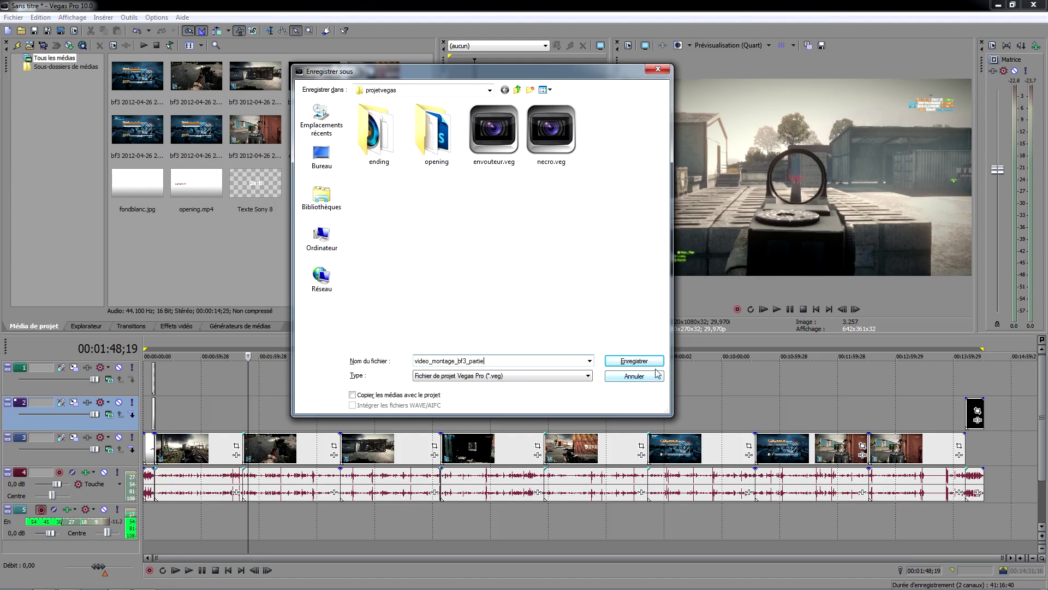
key("Return")
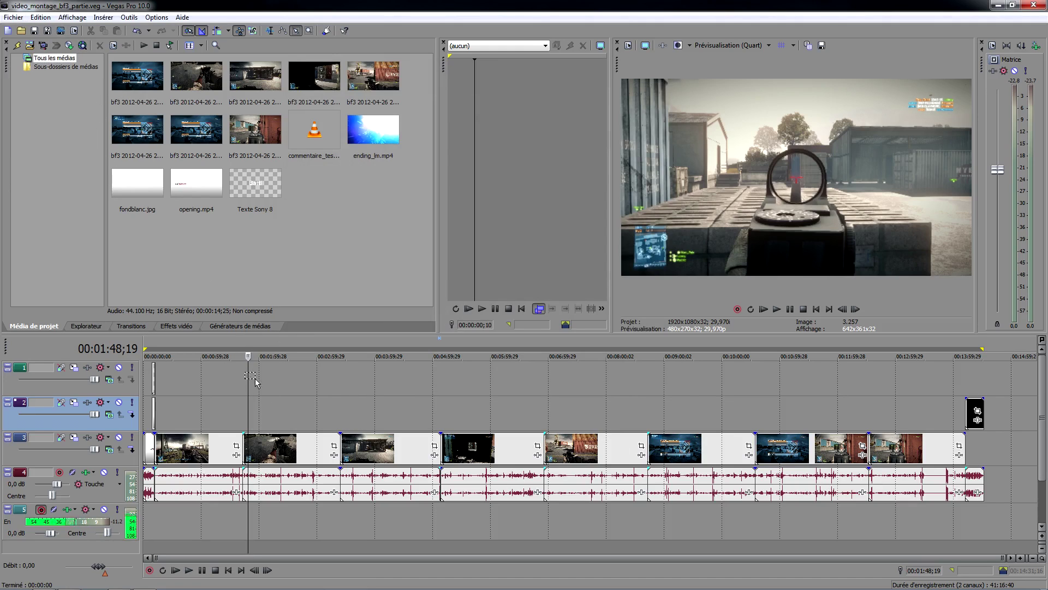
- Review frames along the whole timeline, from the title through the gameplay clips to the ending clip
left_click(145, 344)
left_click(153, 344)
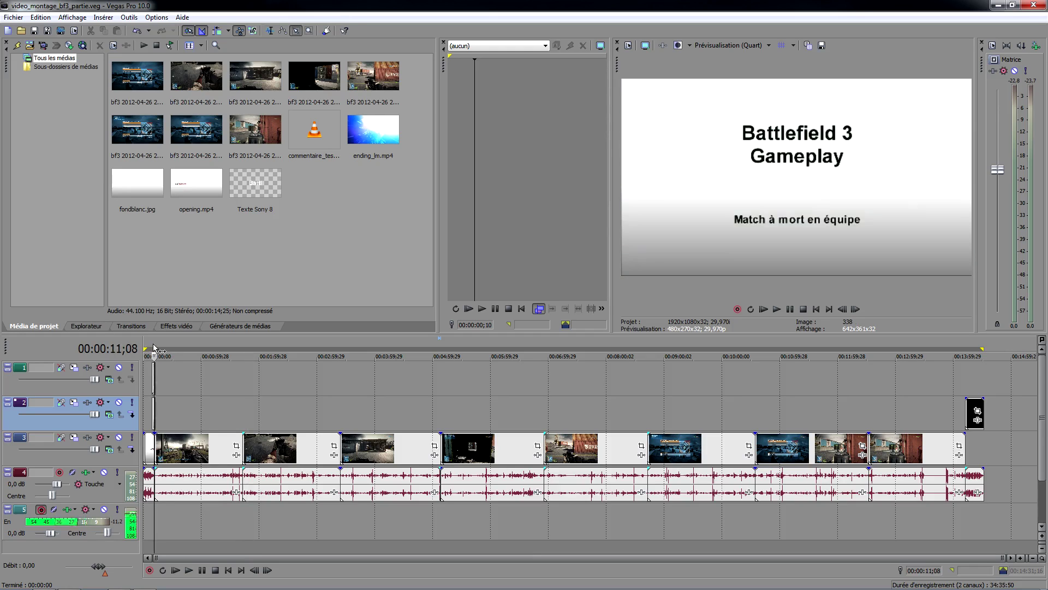
left_click(152, 345)
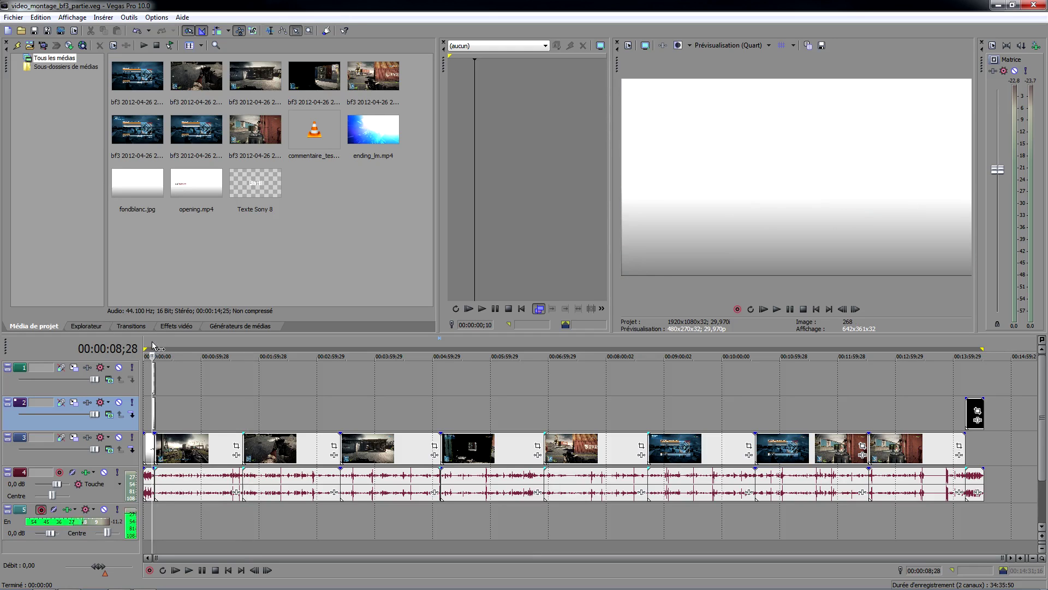
left_click_drag(163, 341, 318, 345)
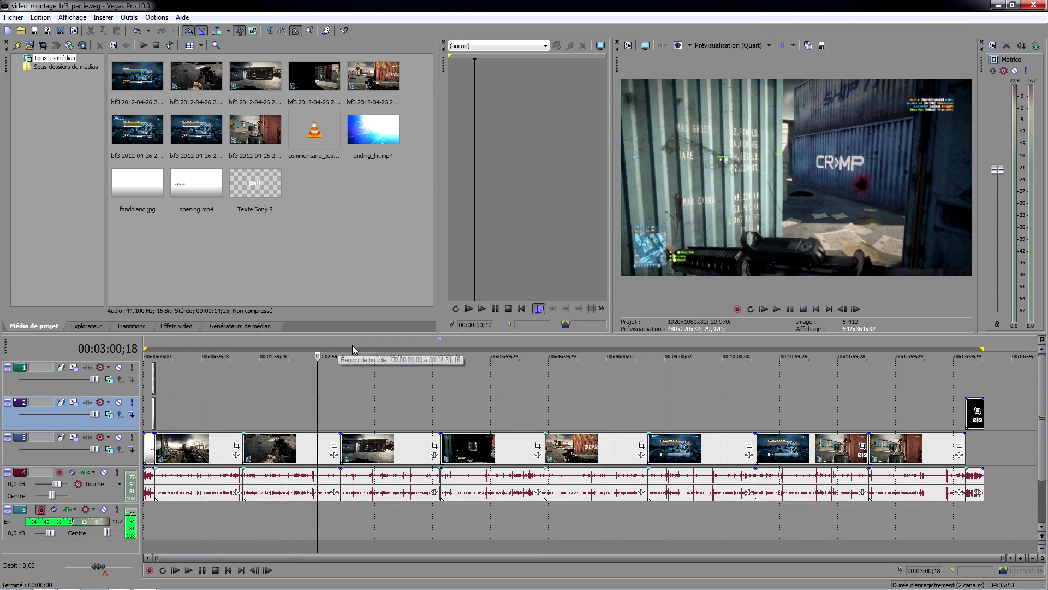
left_click(376, 345)
left_click(391, 345)
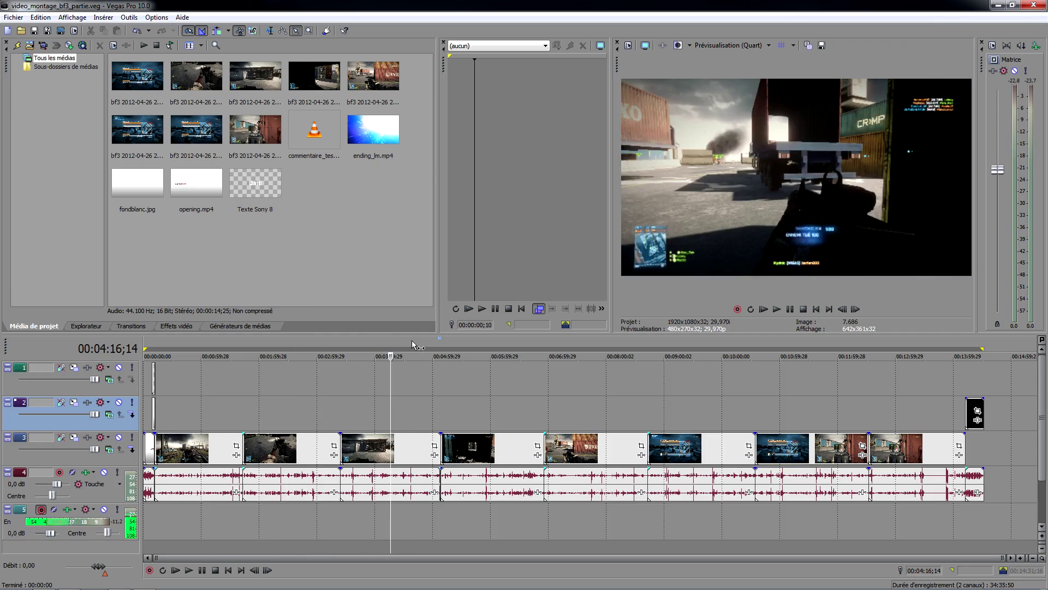
left_click(412, 345)
left_click_drag(487, 342, 635, 340)
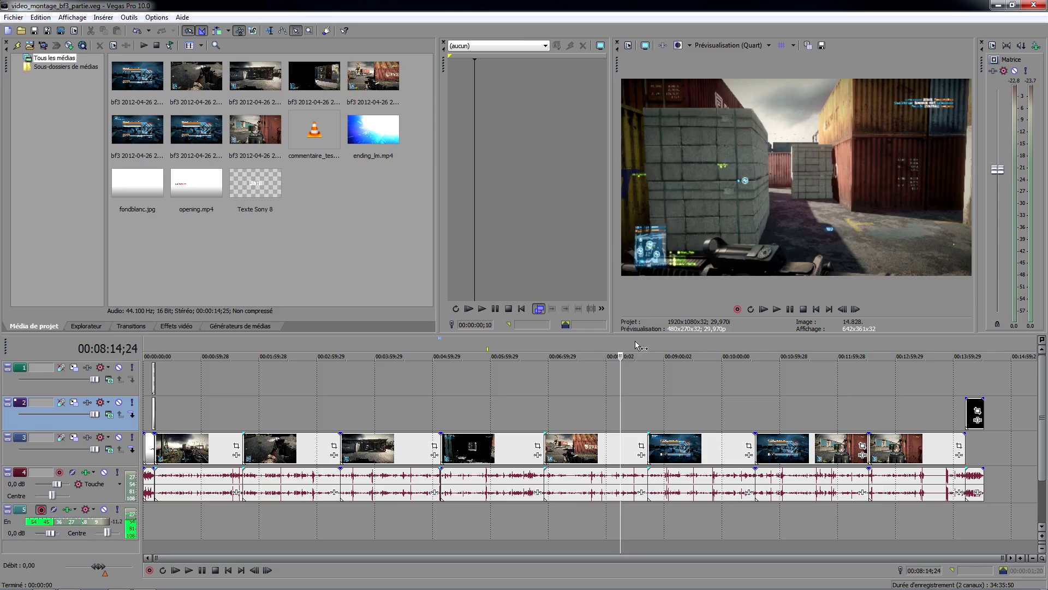
left_click(553, 449)
left_click_drag(554, 349, 948, 350)
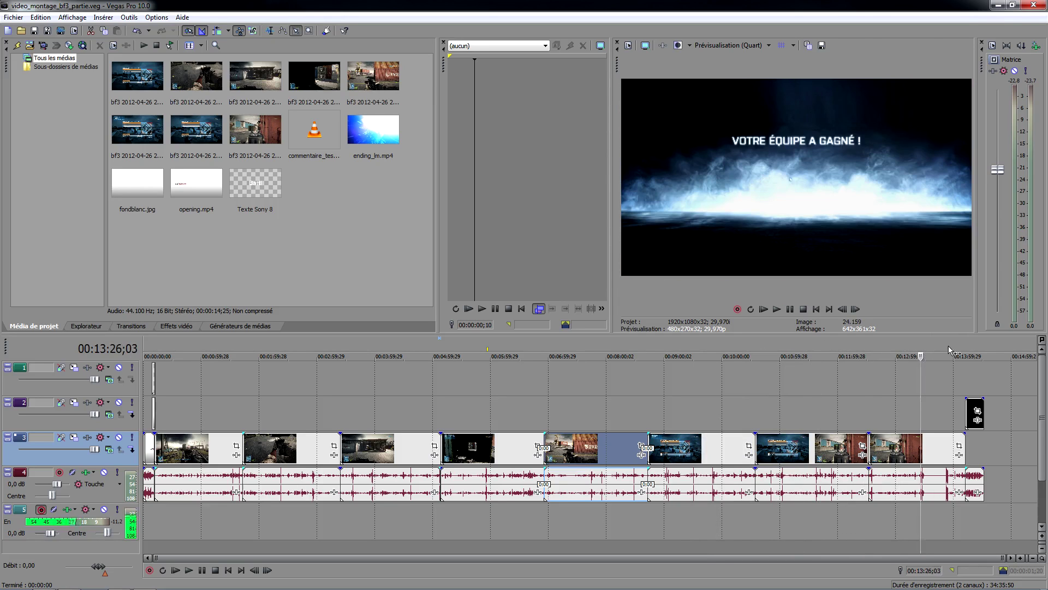
left_click(958, 340)
left_click(974, 344)
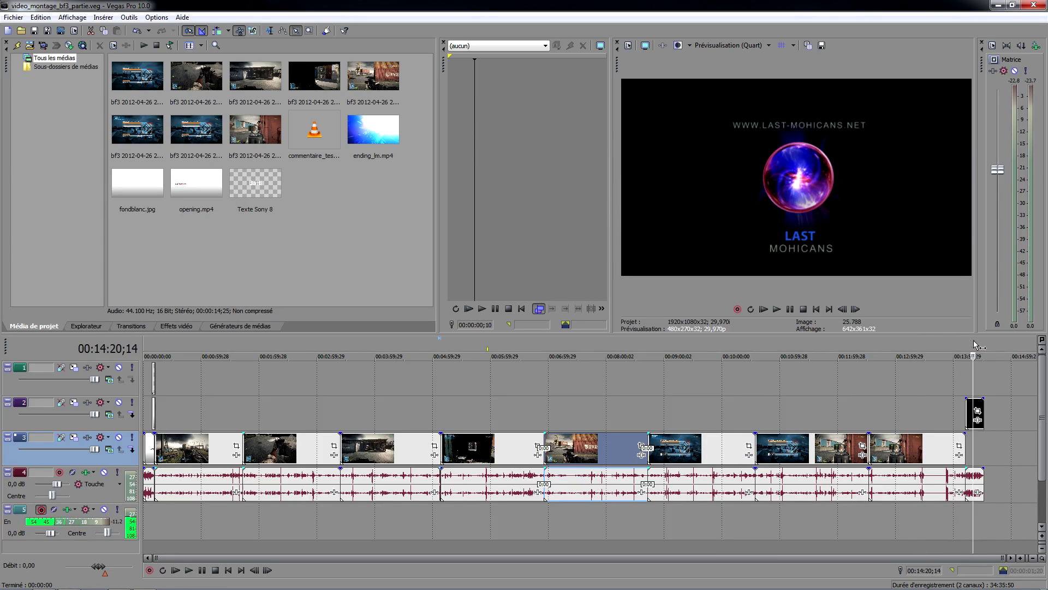
left_click(219, 344)
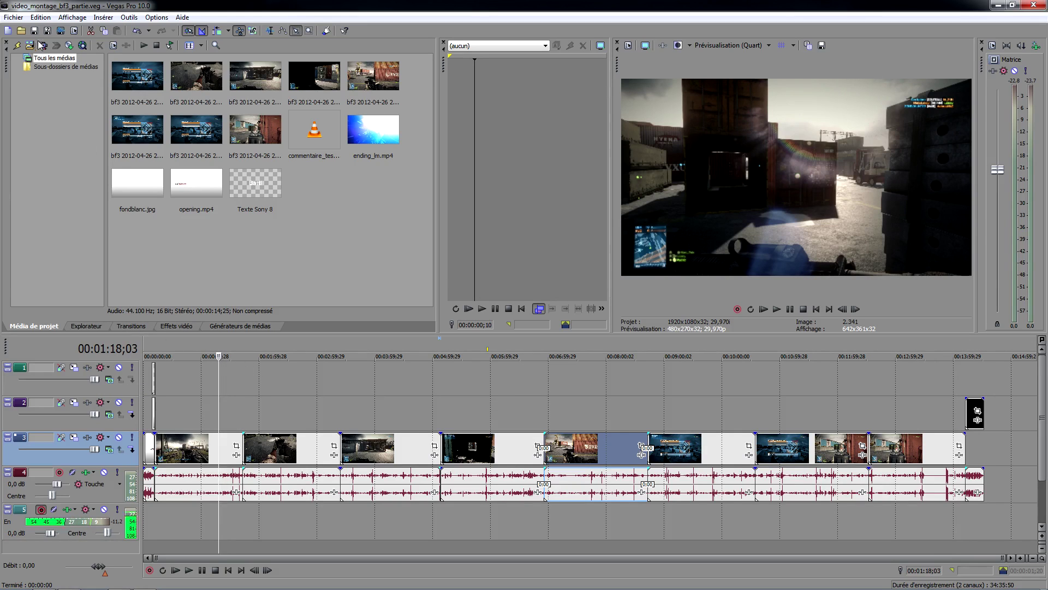
left_click(14, 17)
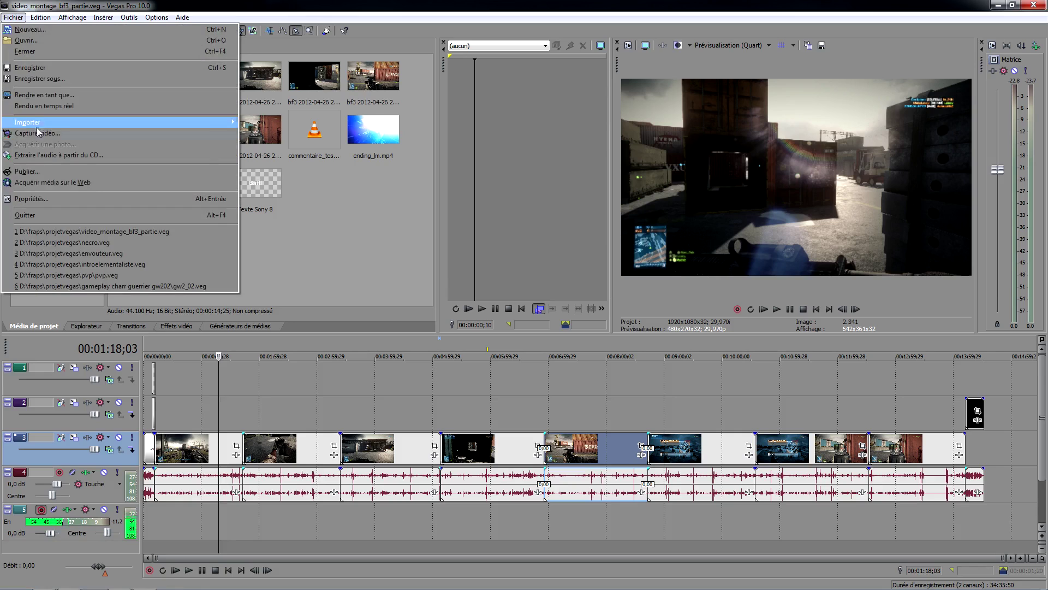
left_click(84, 98)
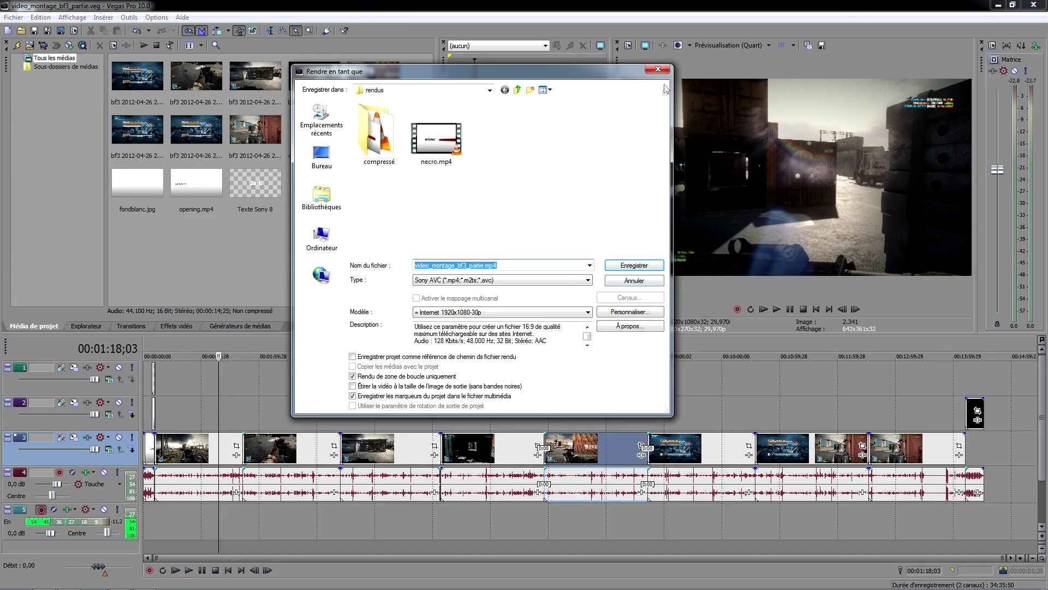
left_click(659, 69)
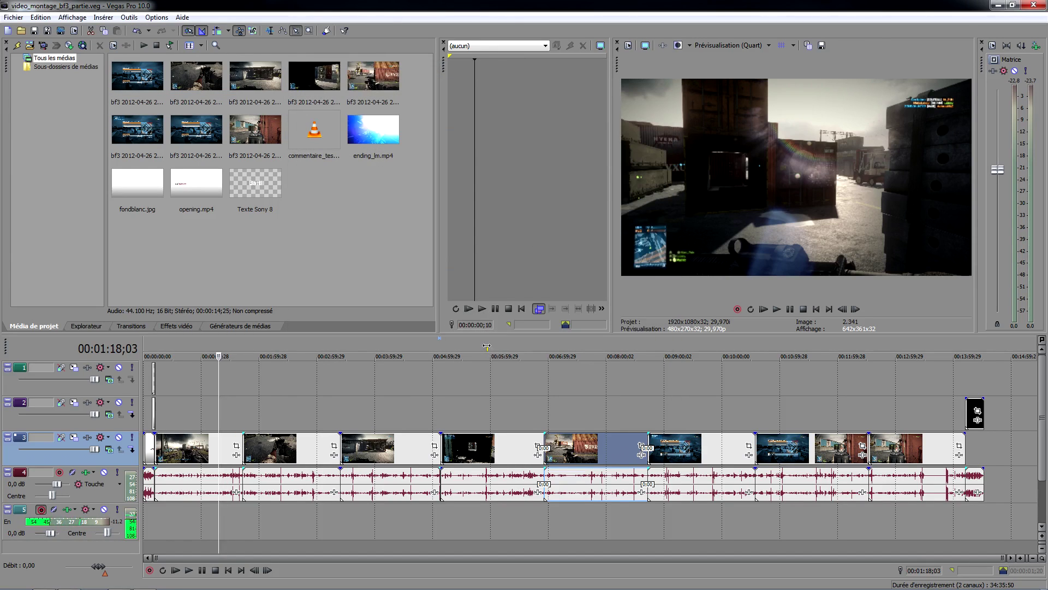
- Replace the short loop region near 00:05:56 with one spanning the entire project, from 00:00:00;00 to 00:14:31;16
scroll(486, 347, "up", 2)
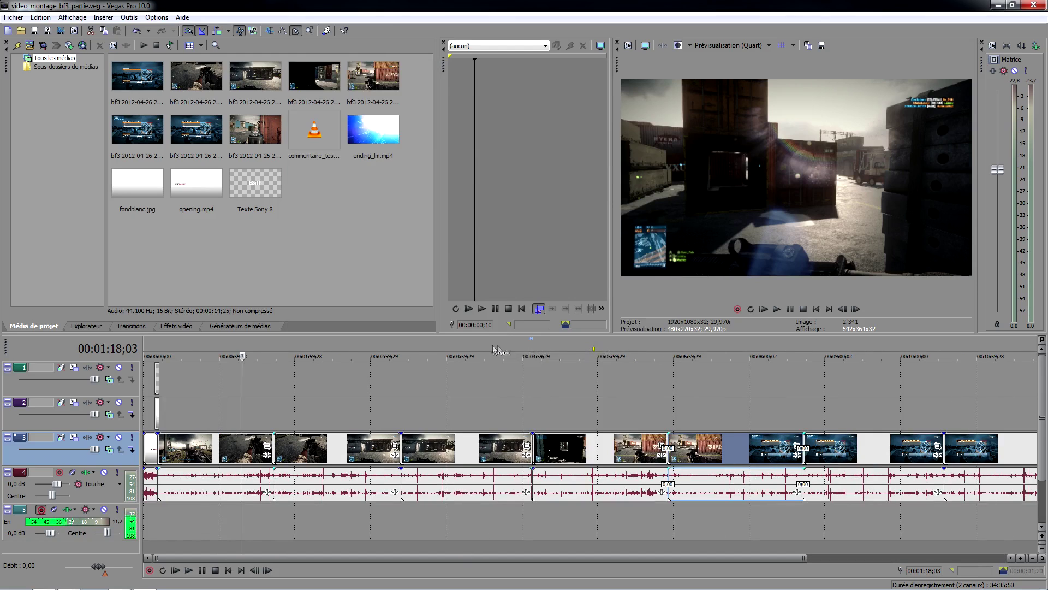
left_click(593, 353)
scroll(590, 352, "up", 10)
scroll(588, 350, "down", 4)
scroll(589, 351, "up", 6)
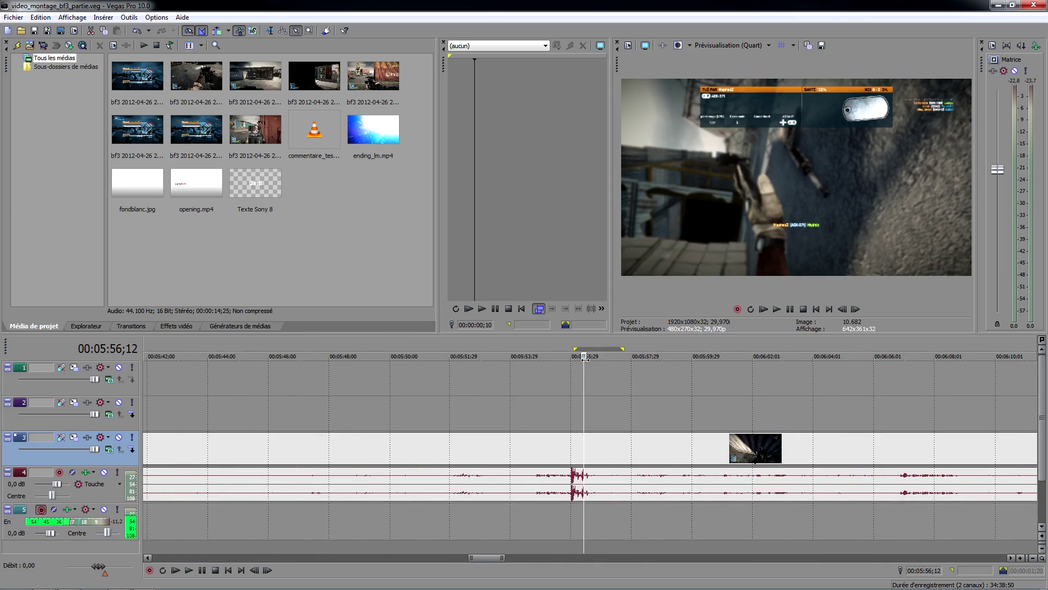
scroll(582, 352, "down", 8)
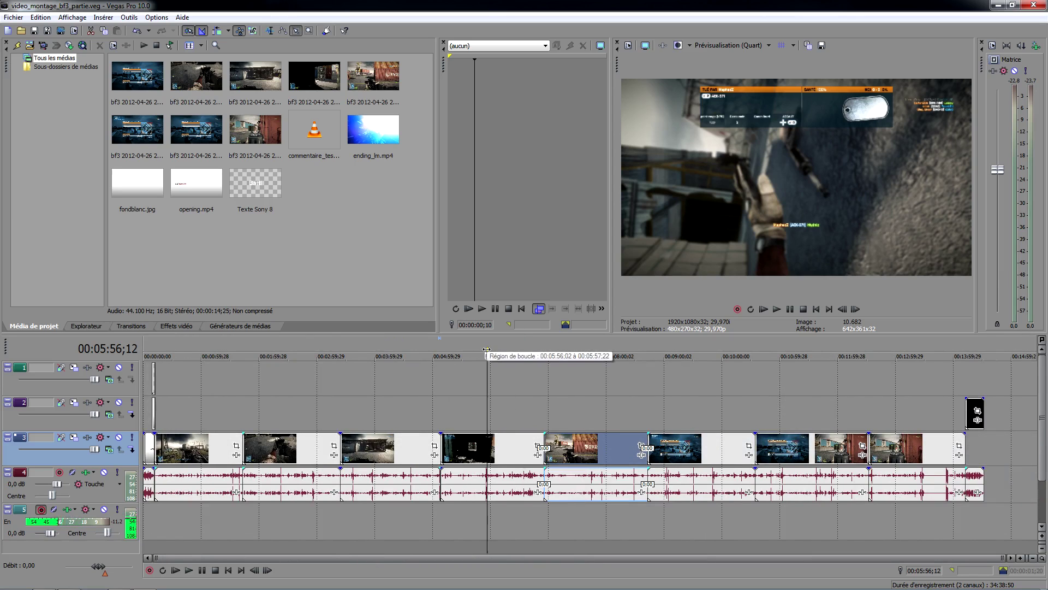
left_click_drag(980, 344, 145, 345)
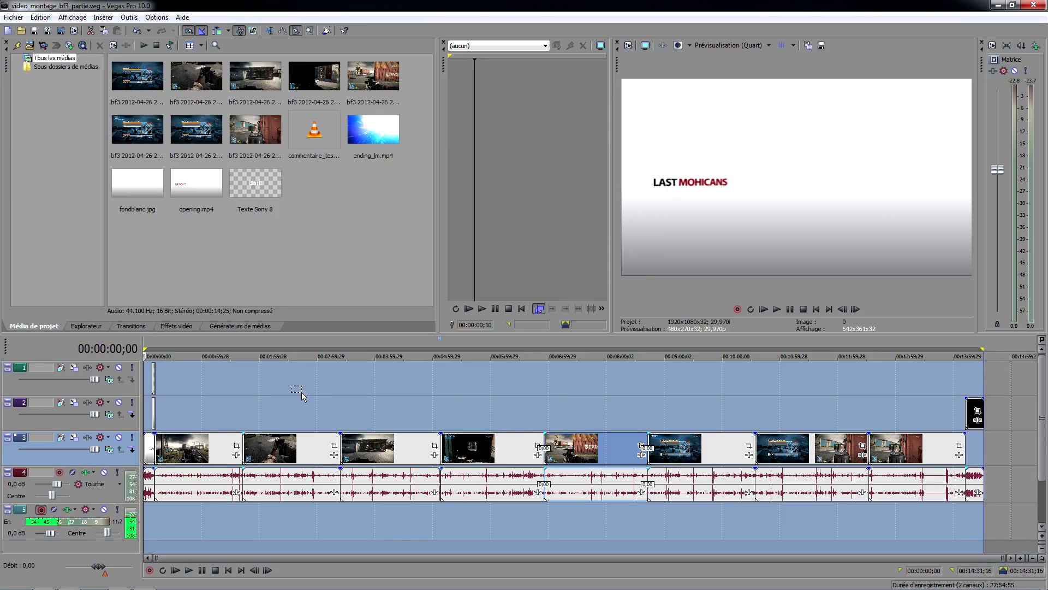
- Start rendering the project as video_montage_bf3_partie.mp4, enlarge the render dialog and choose the Sony AVC (*.mp4;*.m2ts;*.avc) format
left_click(16, 17)
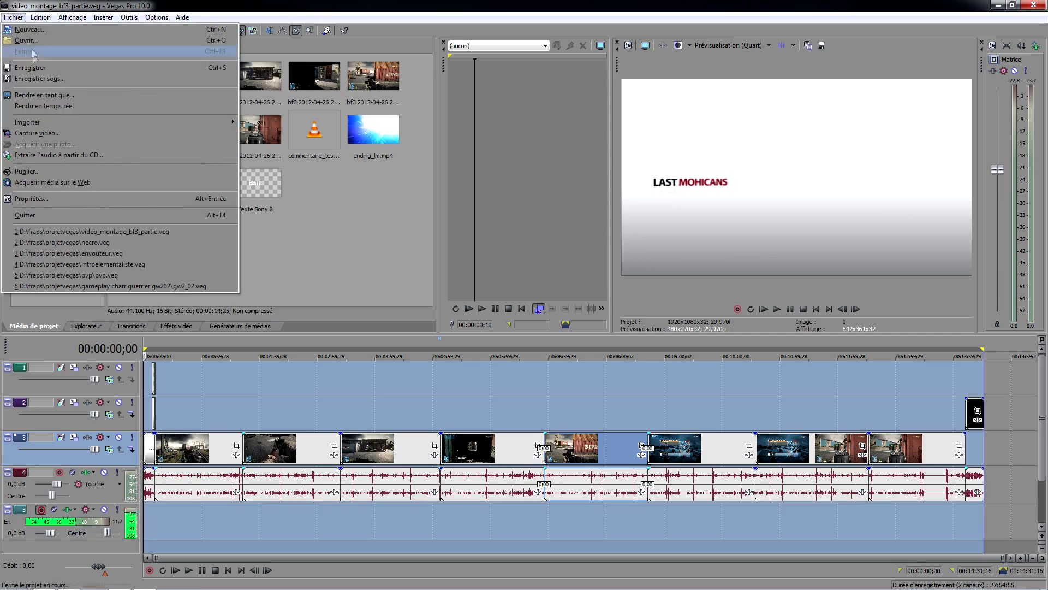
left_click(48, 95)
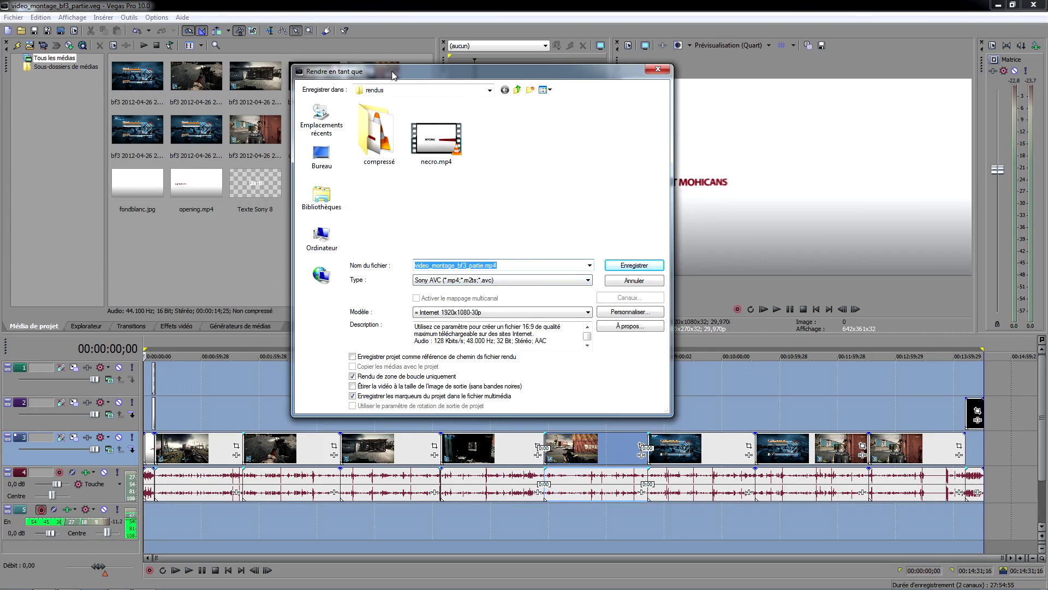
left_click_drag(393, 76, 374, 87)
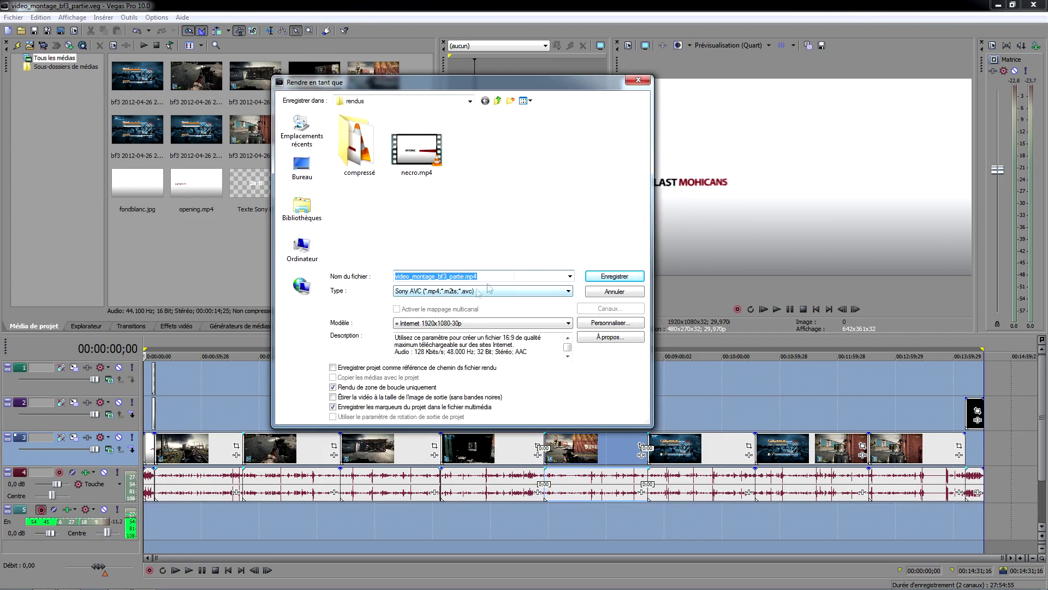
left_click_drag(647, 425, 818, 479)
left_click(571, 345)
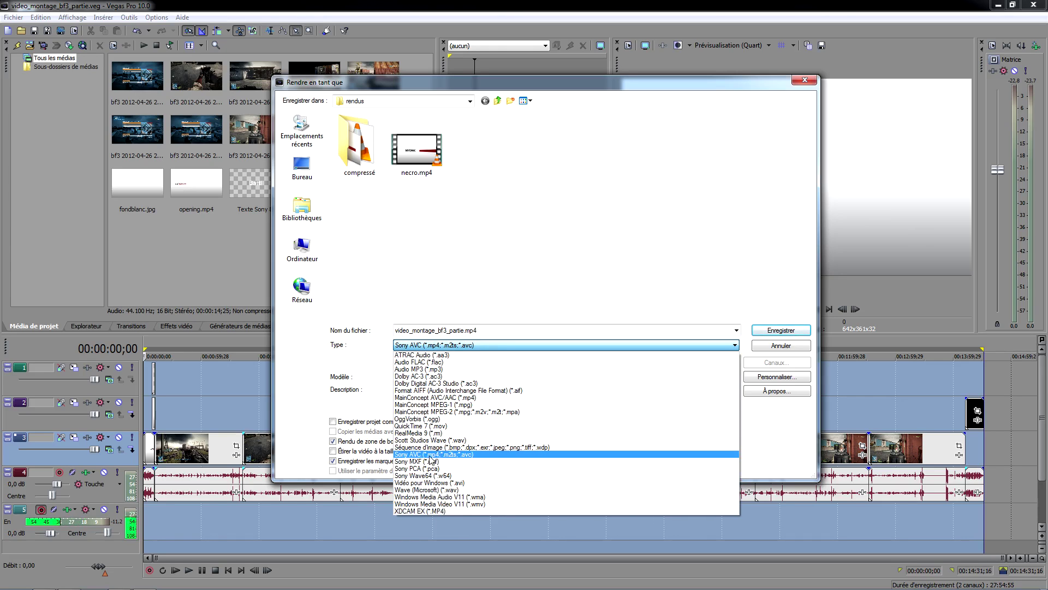
left_click(498, 454)
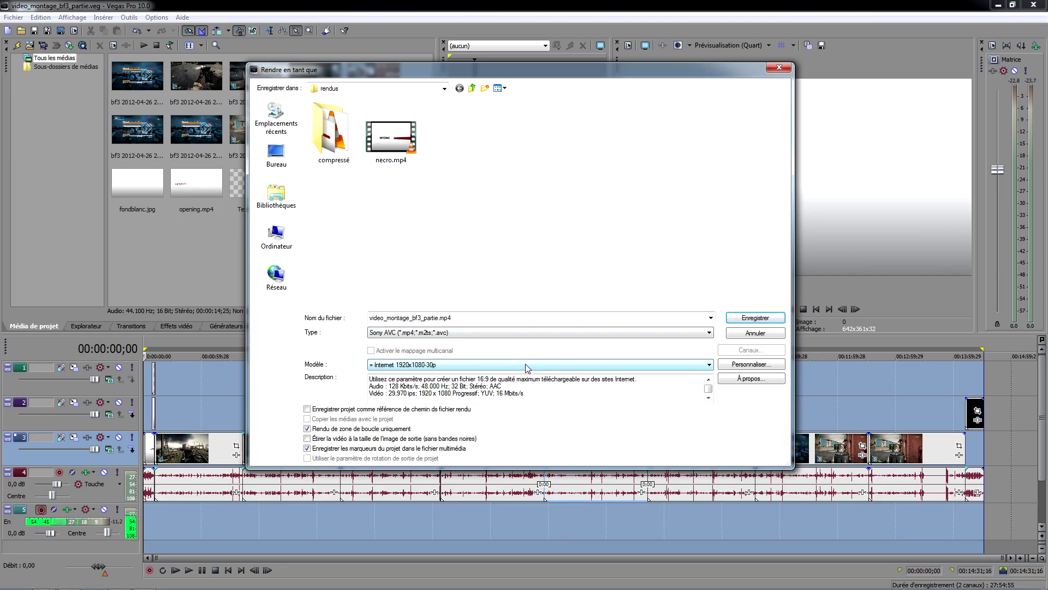
- Read the description of the Internet 1920x1080-30p template and look through the available render formats and Sony AVC templates
left_click(708, 398)
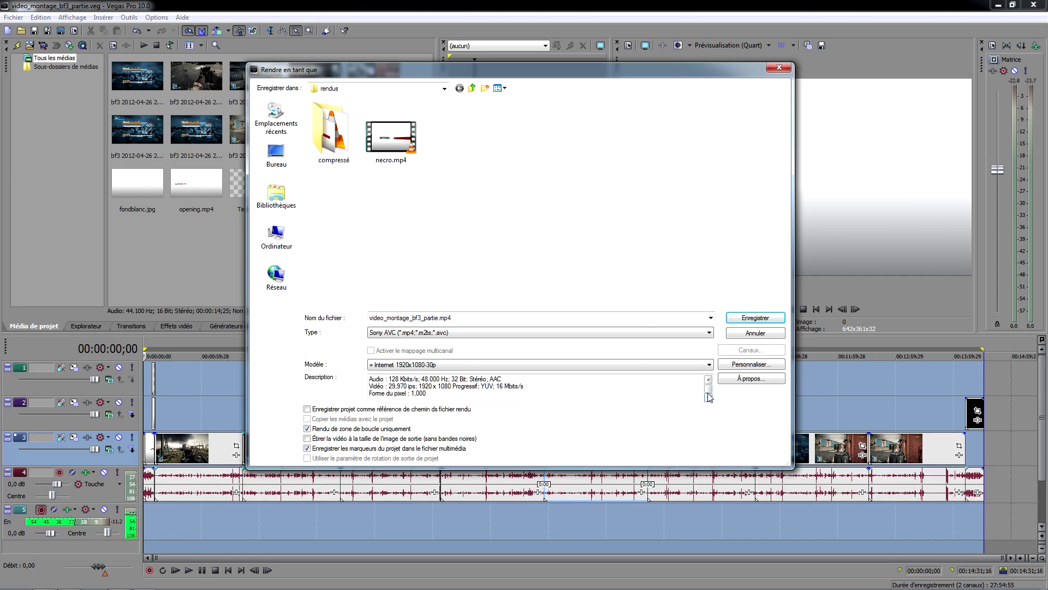
left_click(708, 379)
left_click(709, 398)
left_click(708, 379)
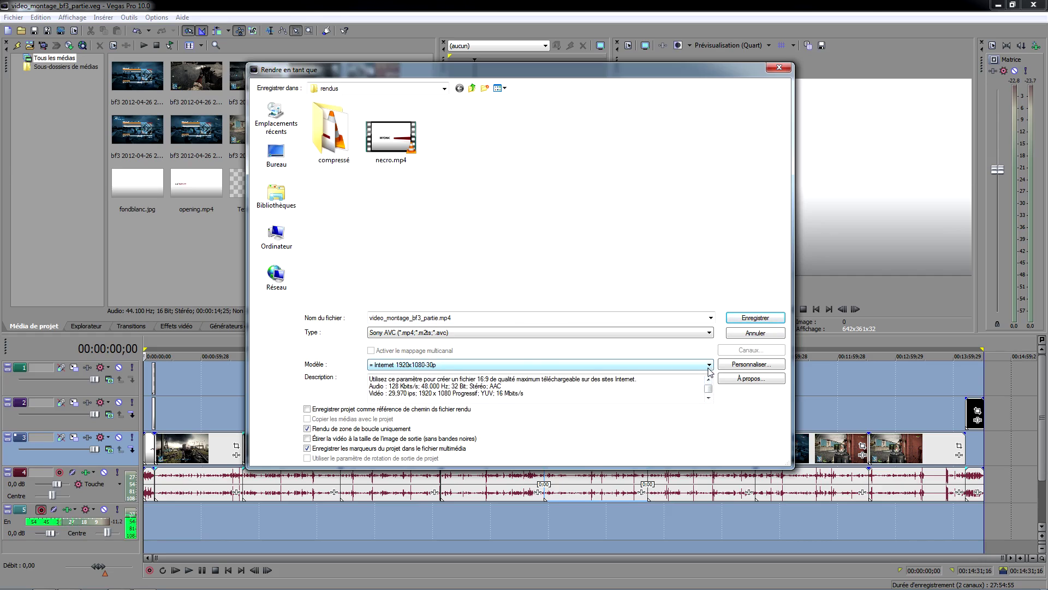
left_click(673, 365)
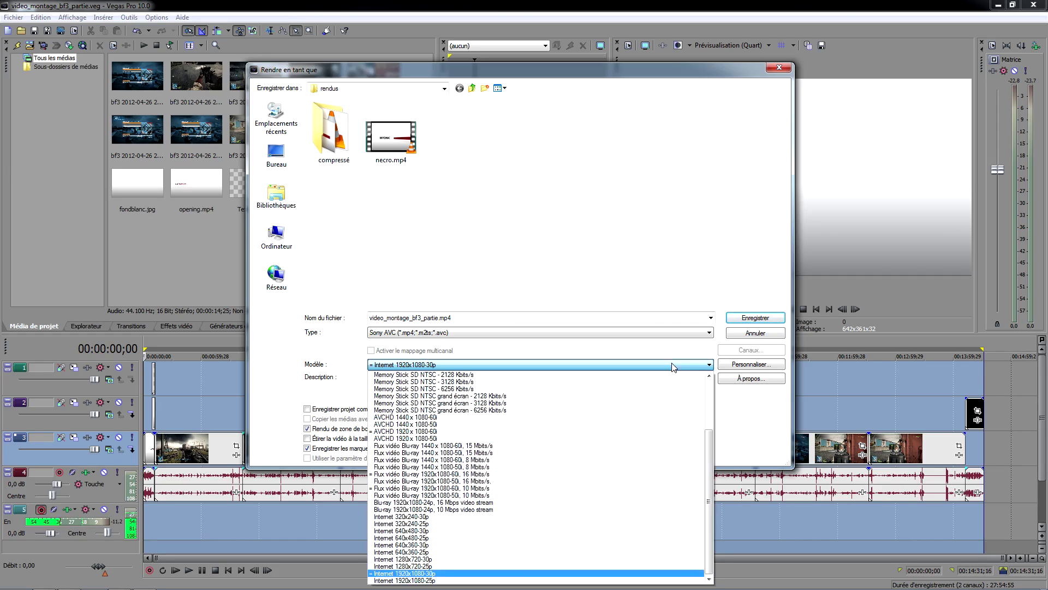
left_click(675, 366)
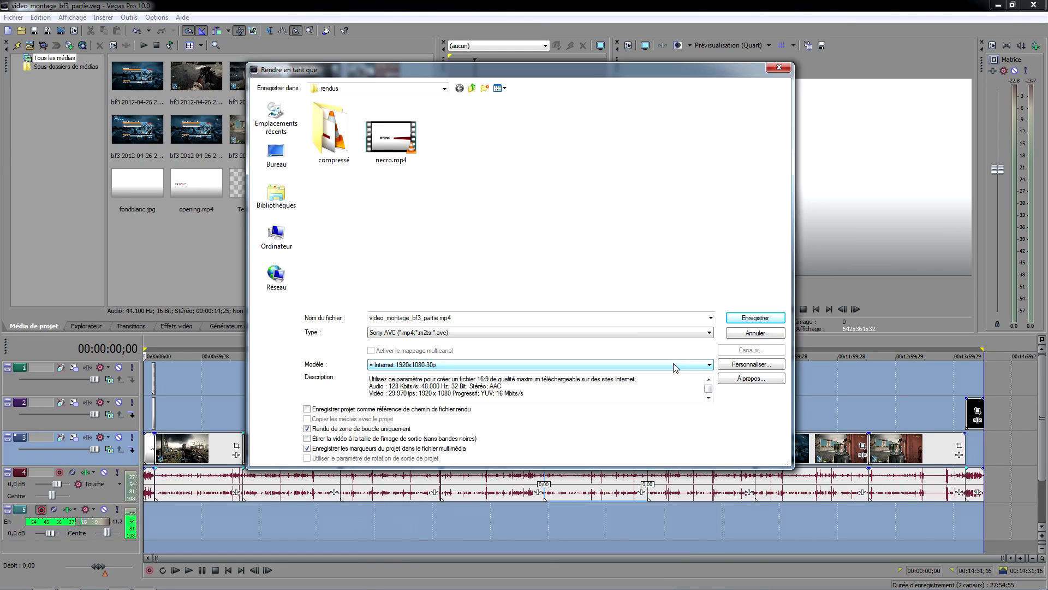
left_click(444, 333)
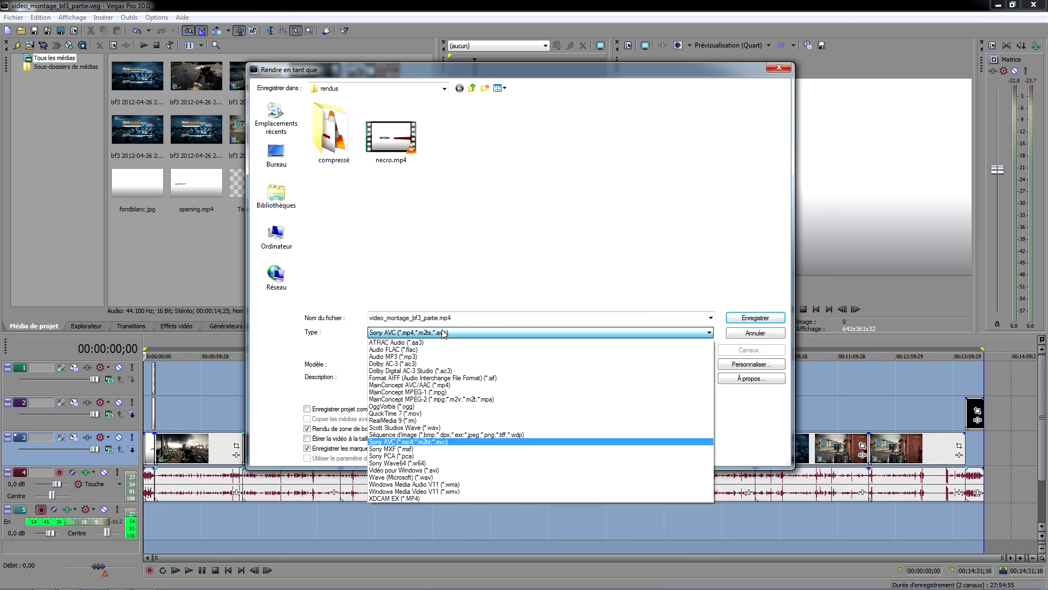
left_click(444, 333)
left_click(405, 365)
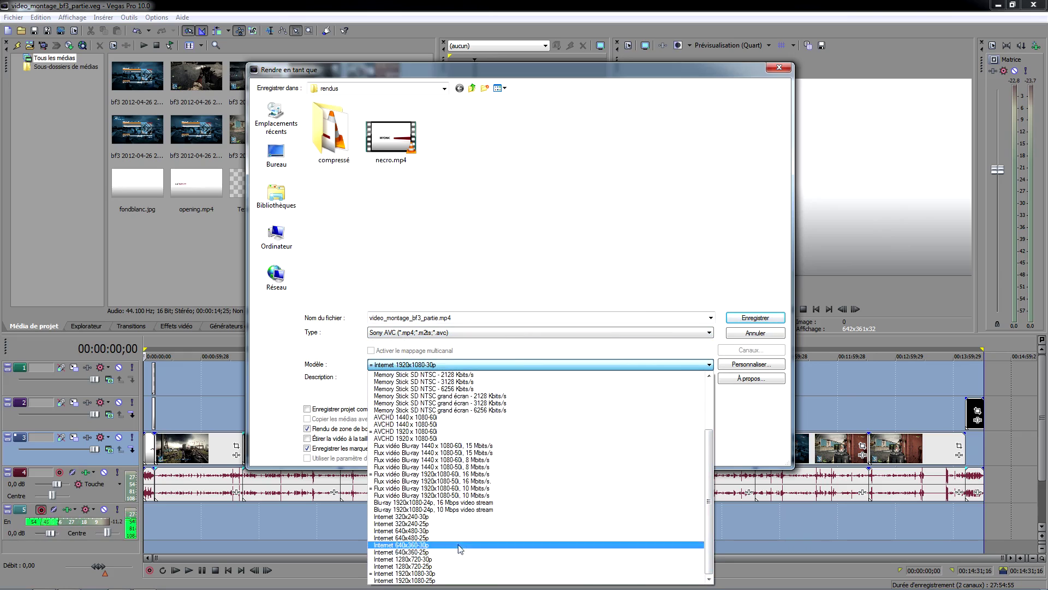
scroll(457, 507, "up", 3)
scroll(457, 507, "down", 3)
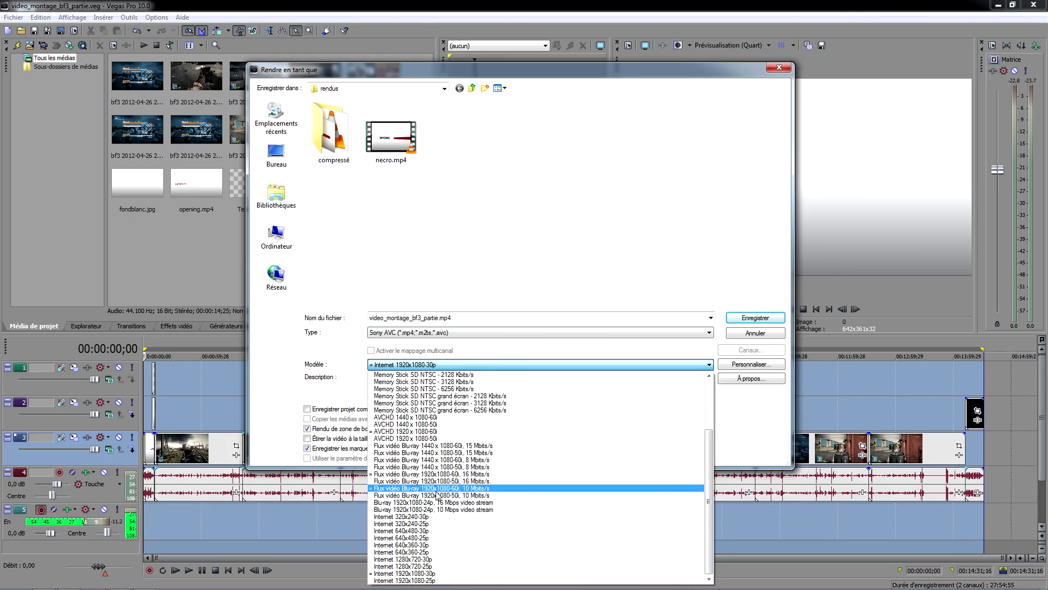
scroll(371, 437, "up", 3)
scroll(382, 436, "down", 3)
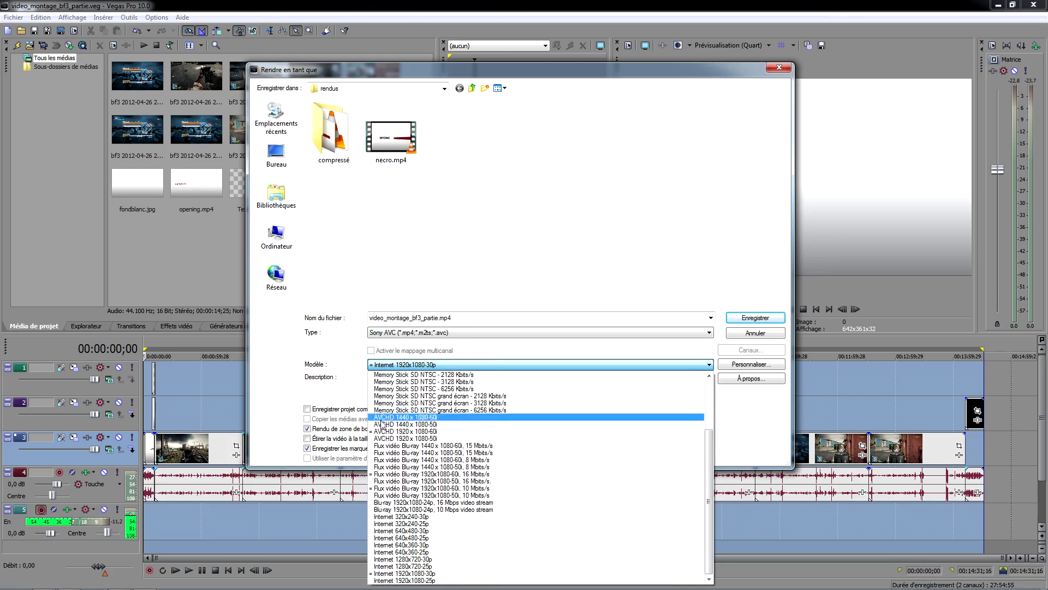